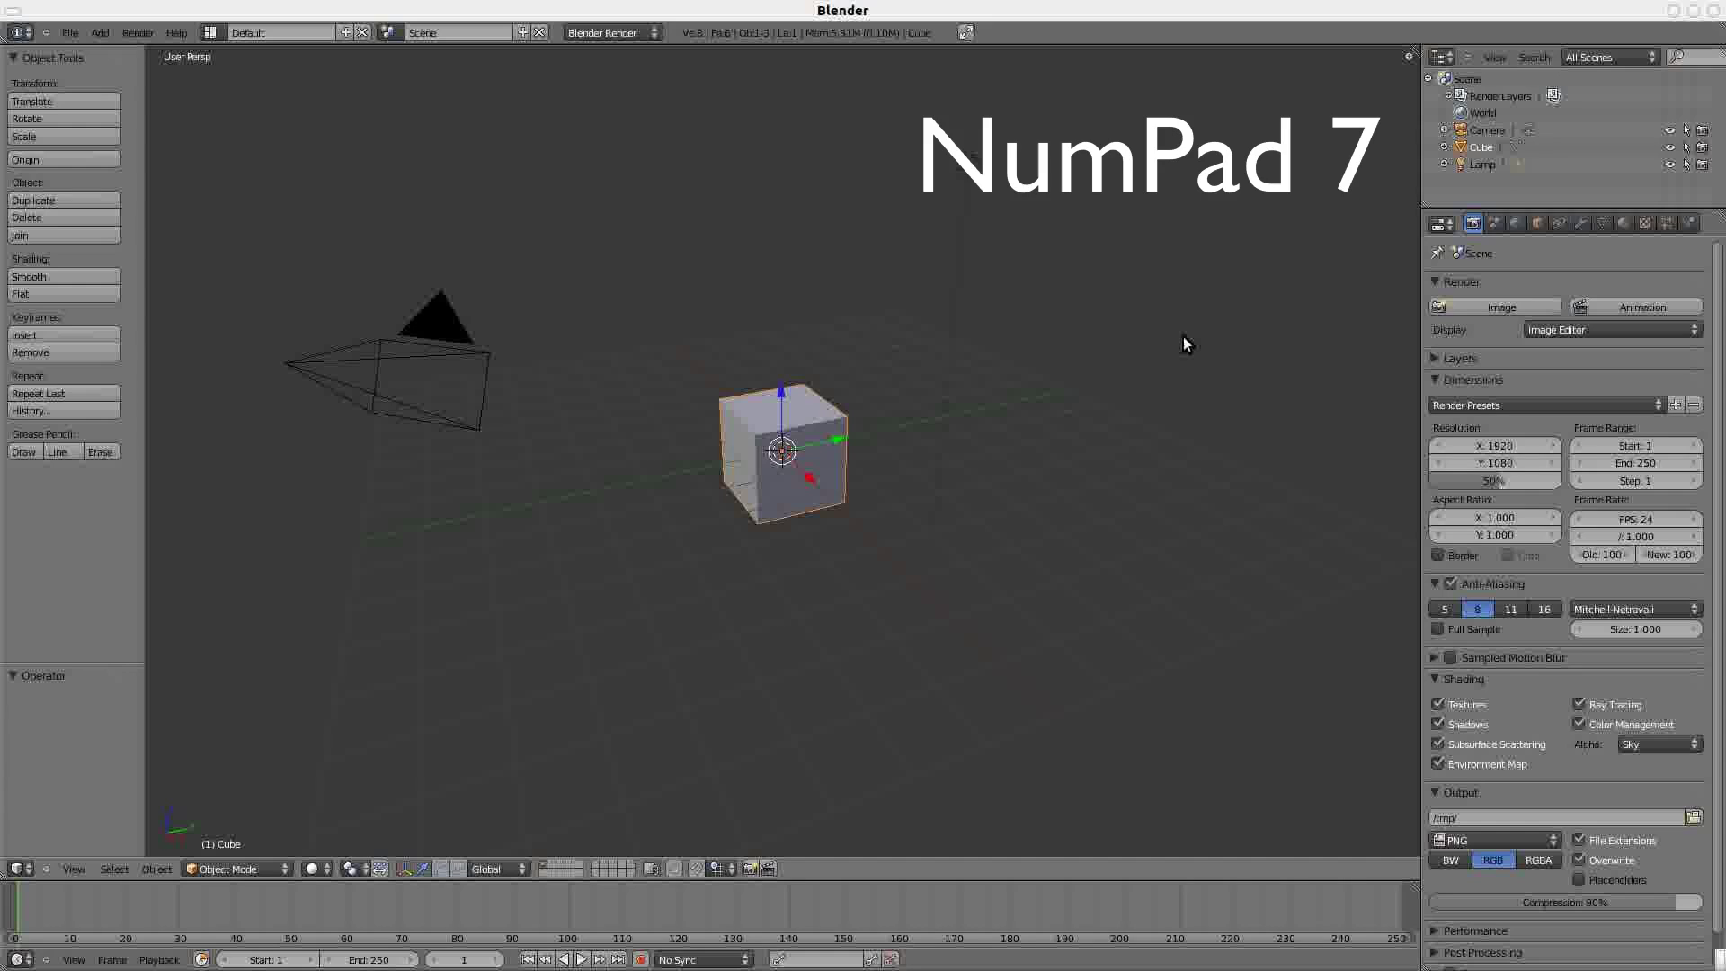
- Duplicate the lamp with an offset of about X -1.9 and Y -3.2, and duplicate that copy about -5 along X
key("KP_7")
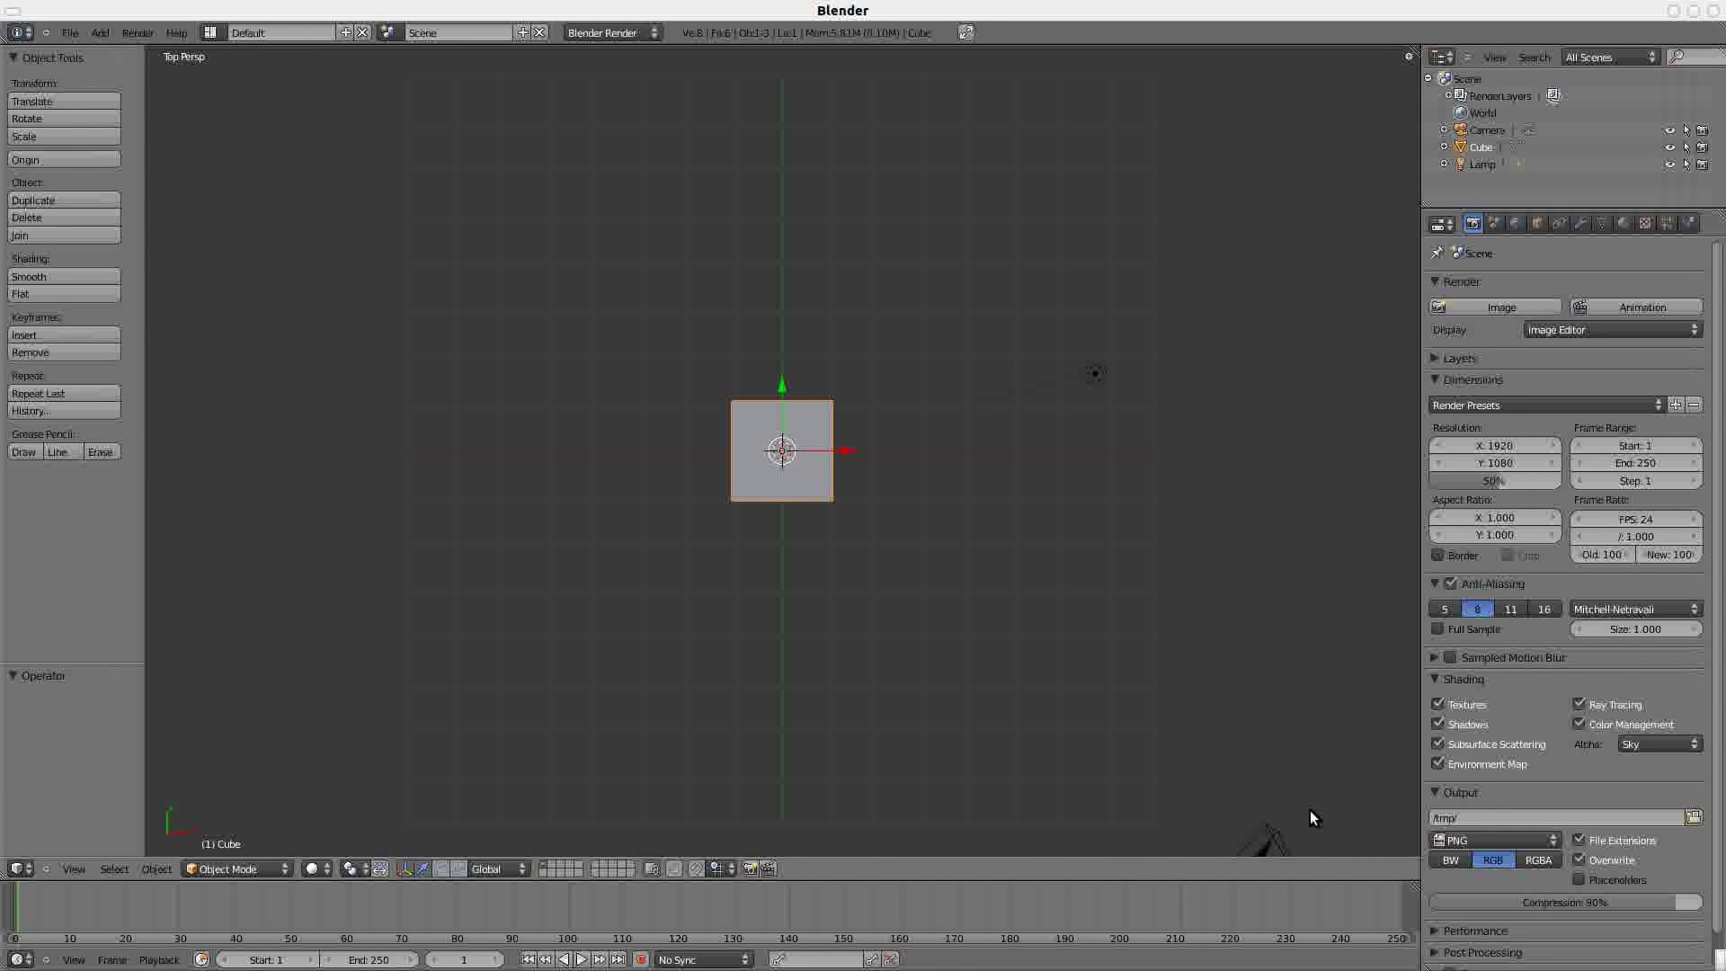
right_click(1278, 846)
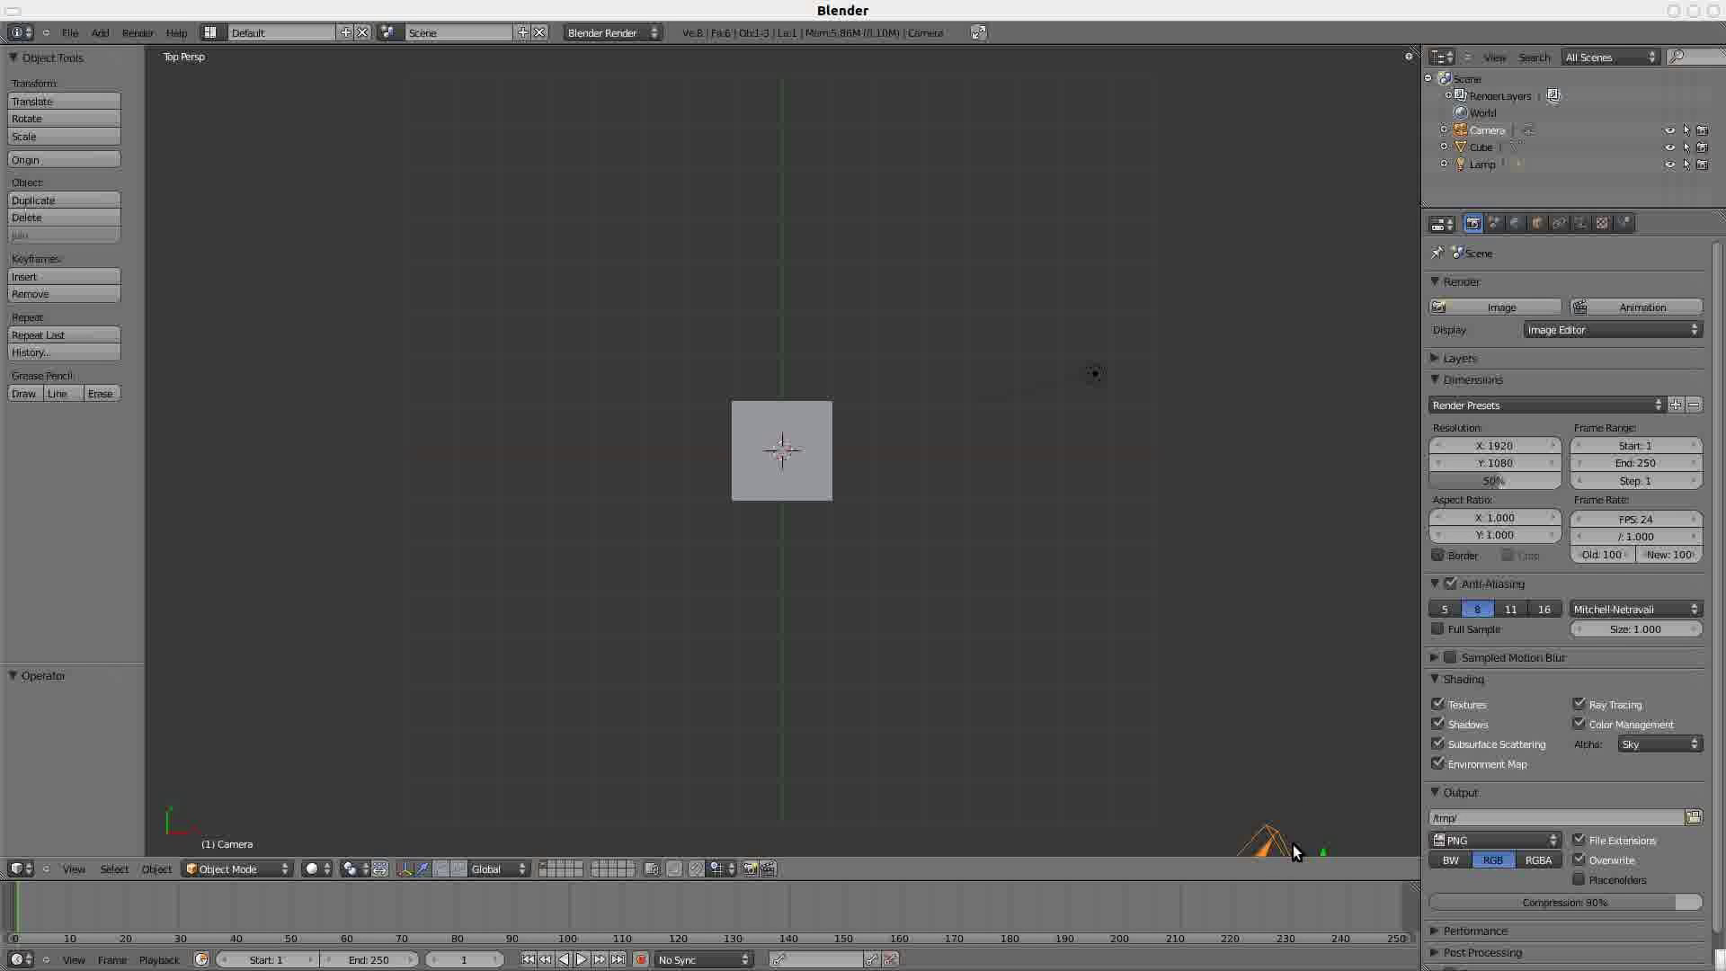
right_click(1092, 370)
key("shift+d")
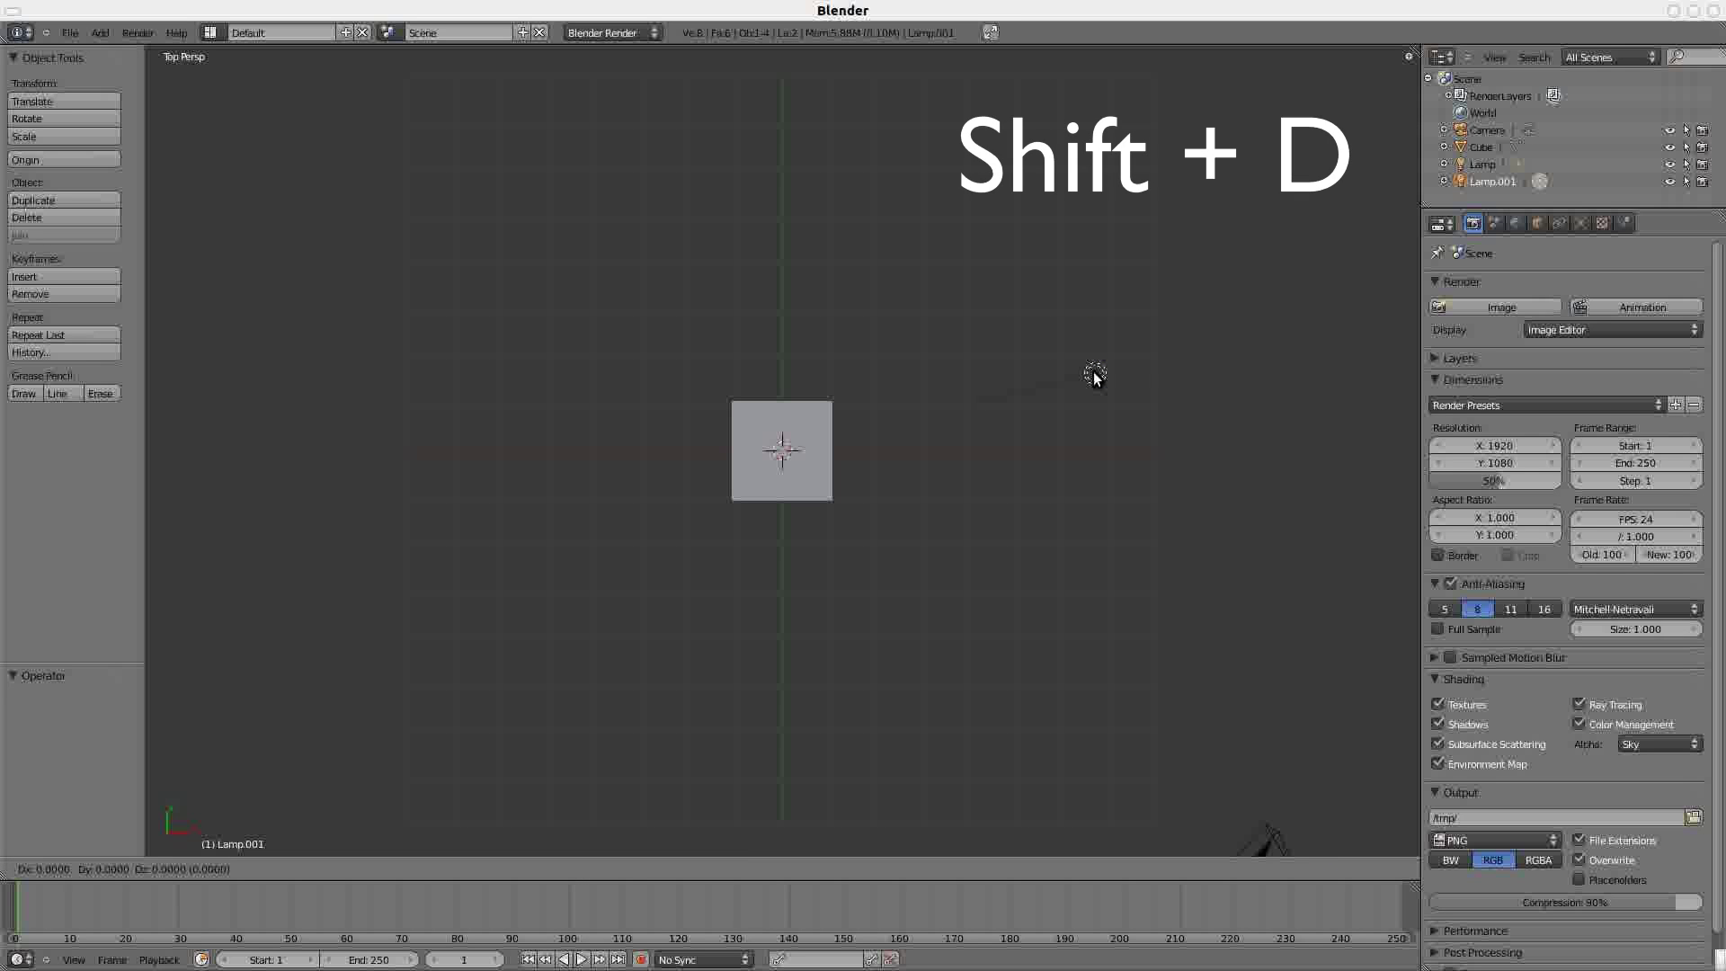
left_click(947, 618)
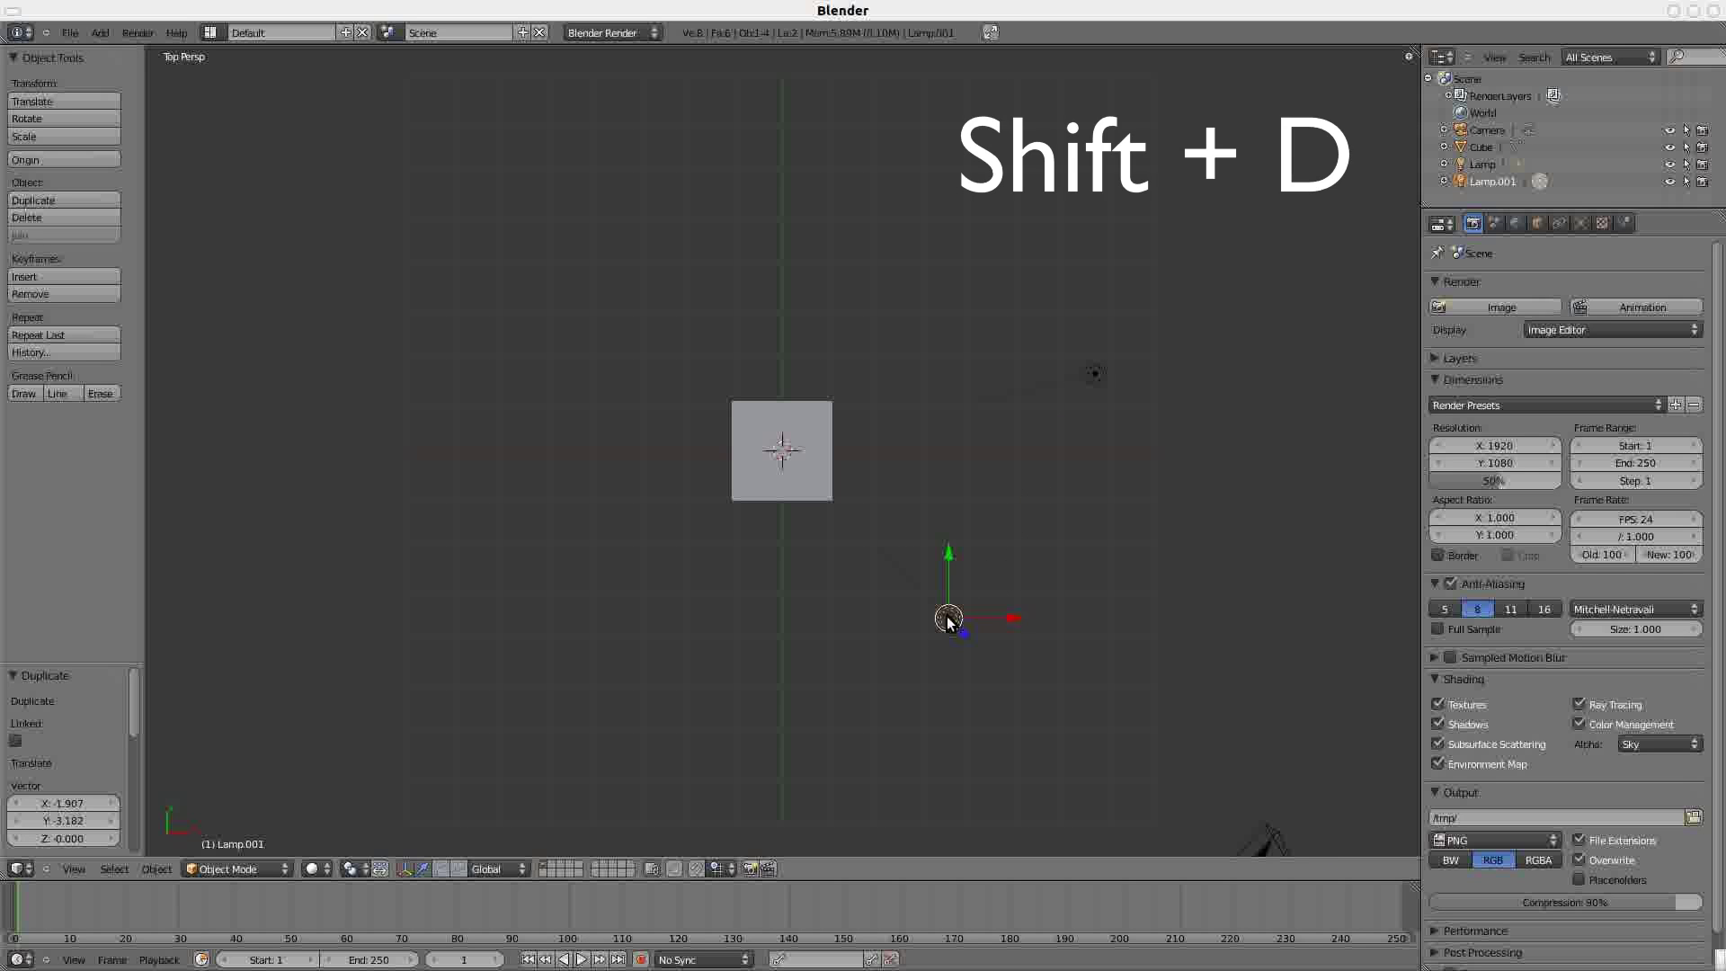
key("shift+d")
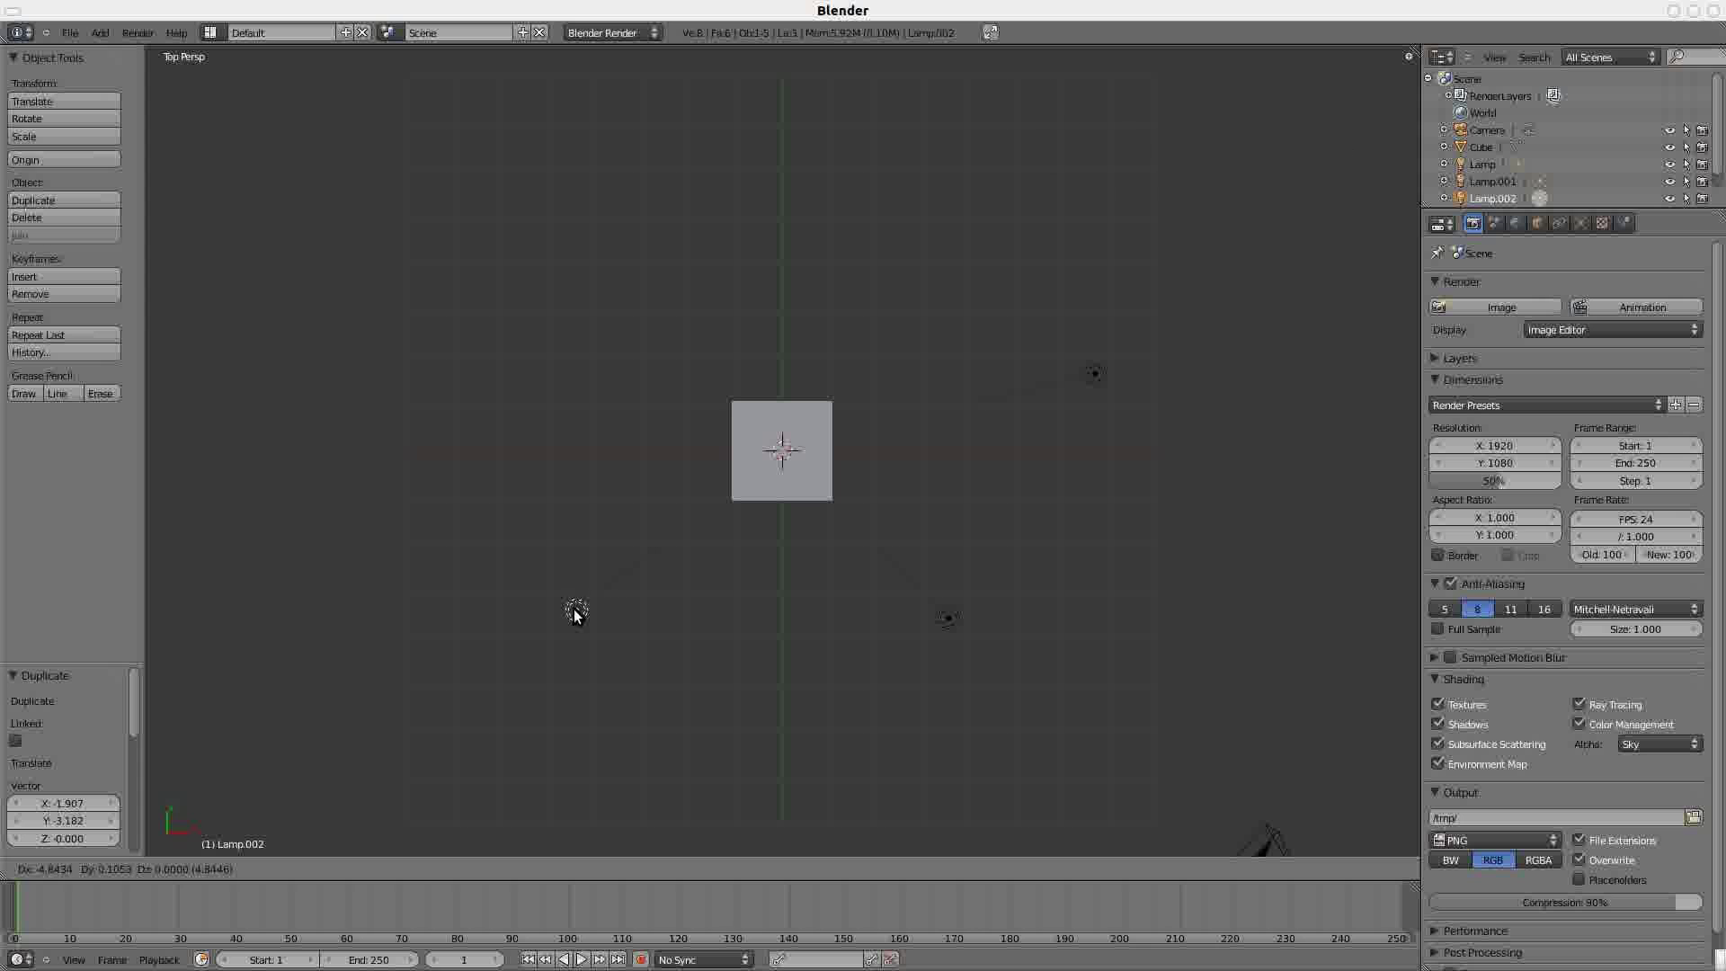
left_click(564, 617)
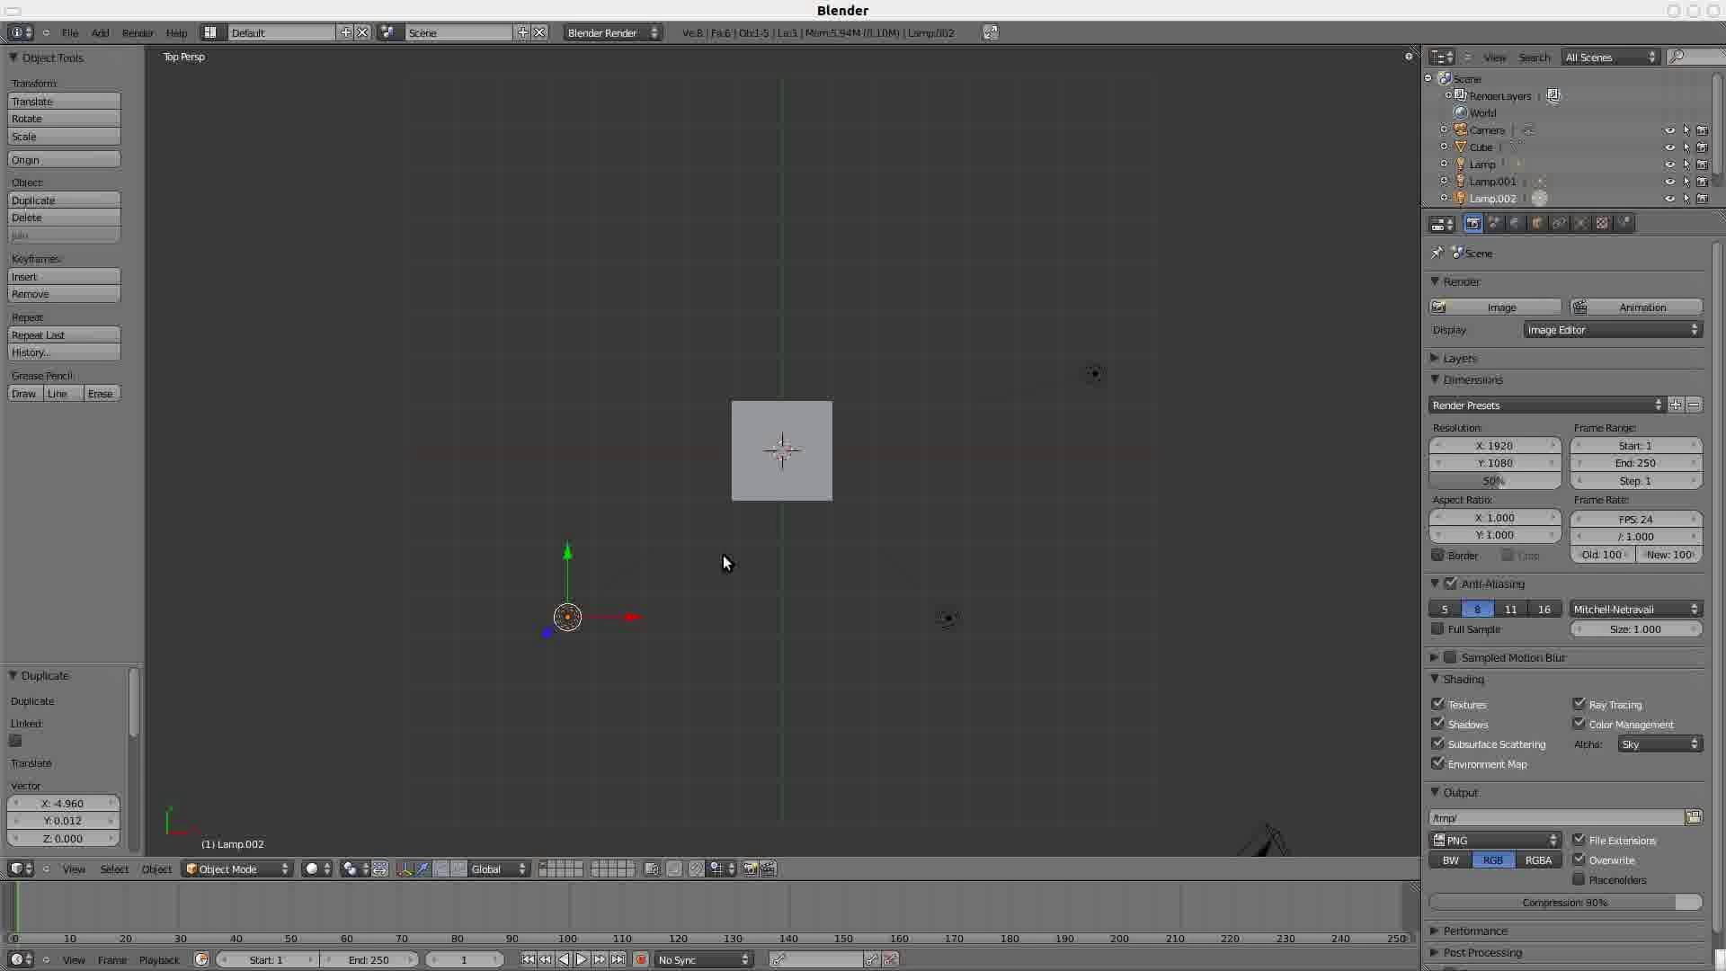
- Delete the default cube from the centre of the scene
right_click(805, 483)
key("x")
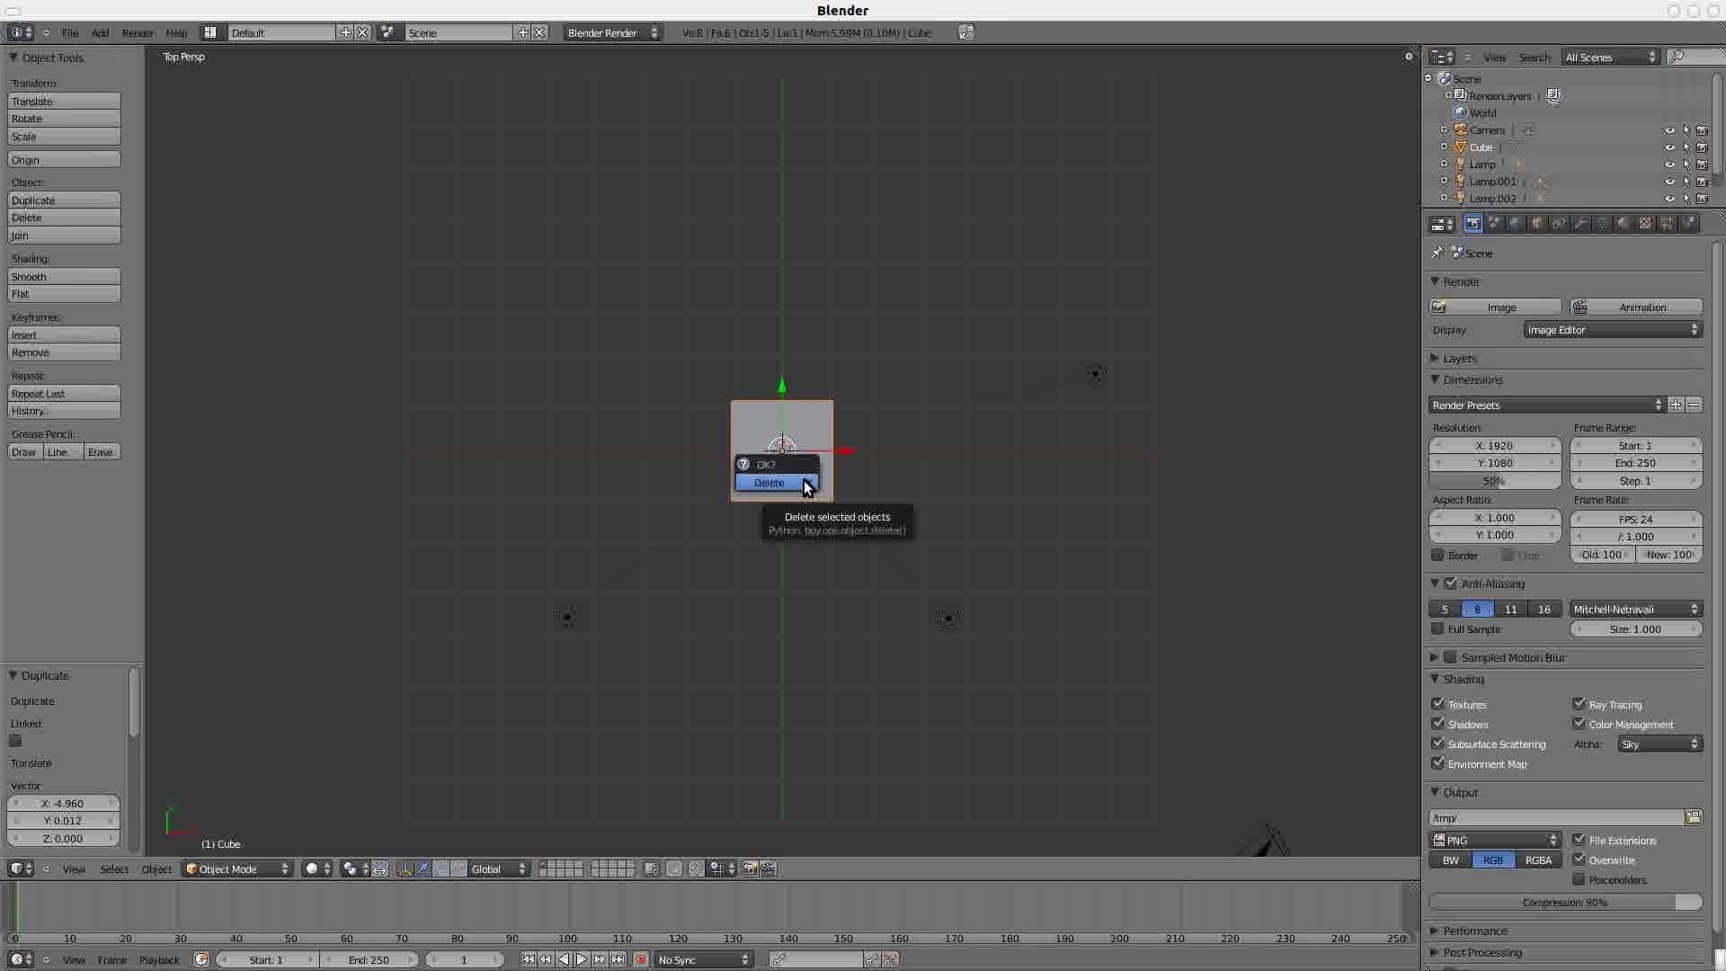
left_click(804, 484)
- Add a mesh circle at the scene's centre and set its vertices to 20
key("shift+a")
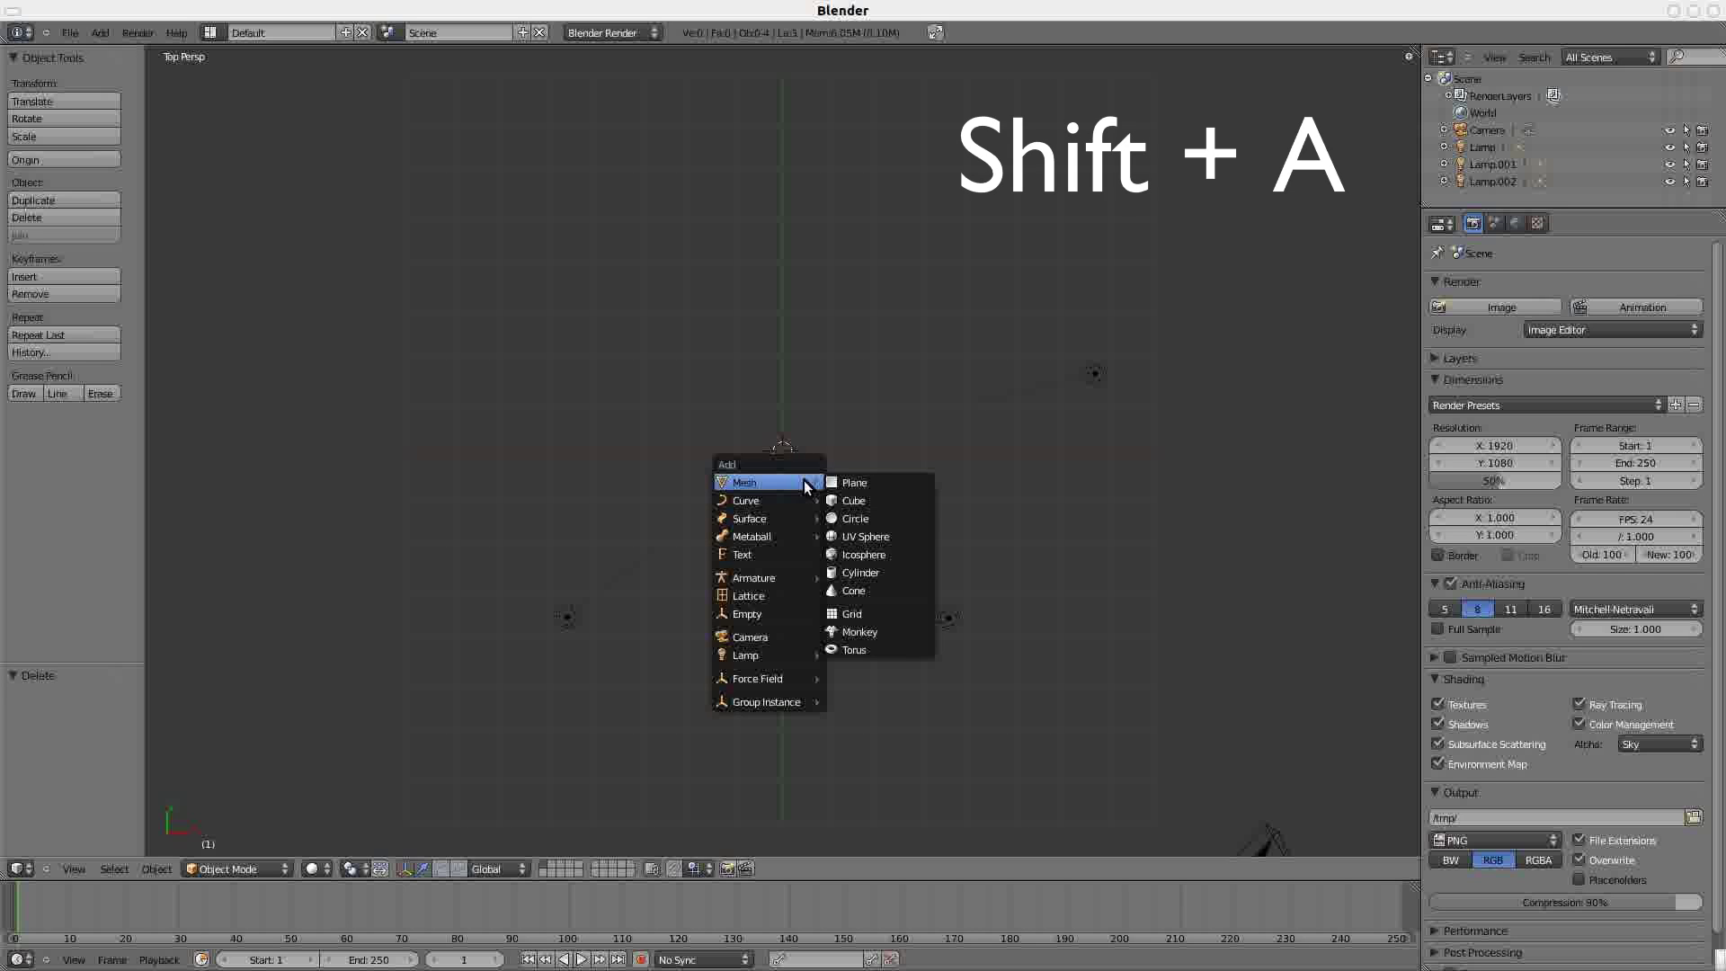
left_click(875, 514)
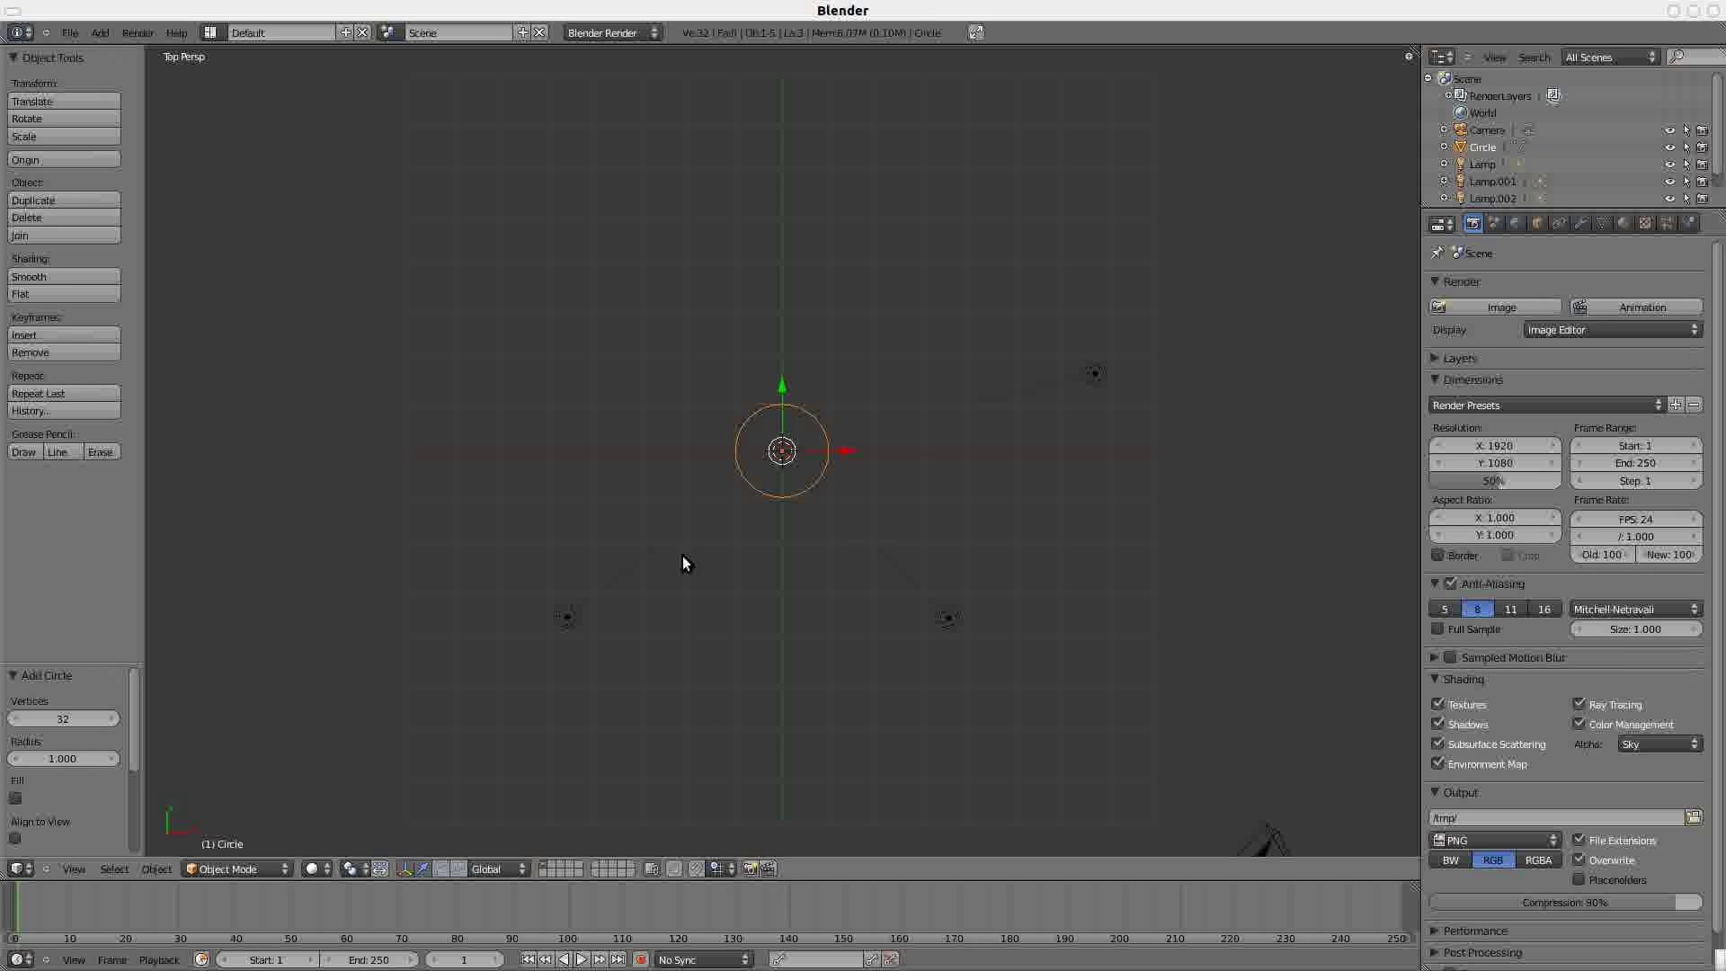
left_click(13, 719)
left_click(12, 719)
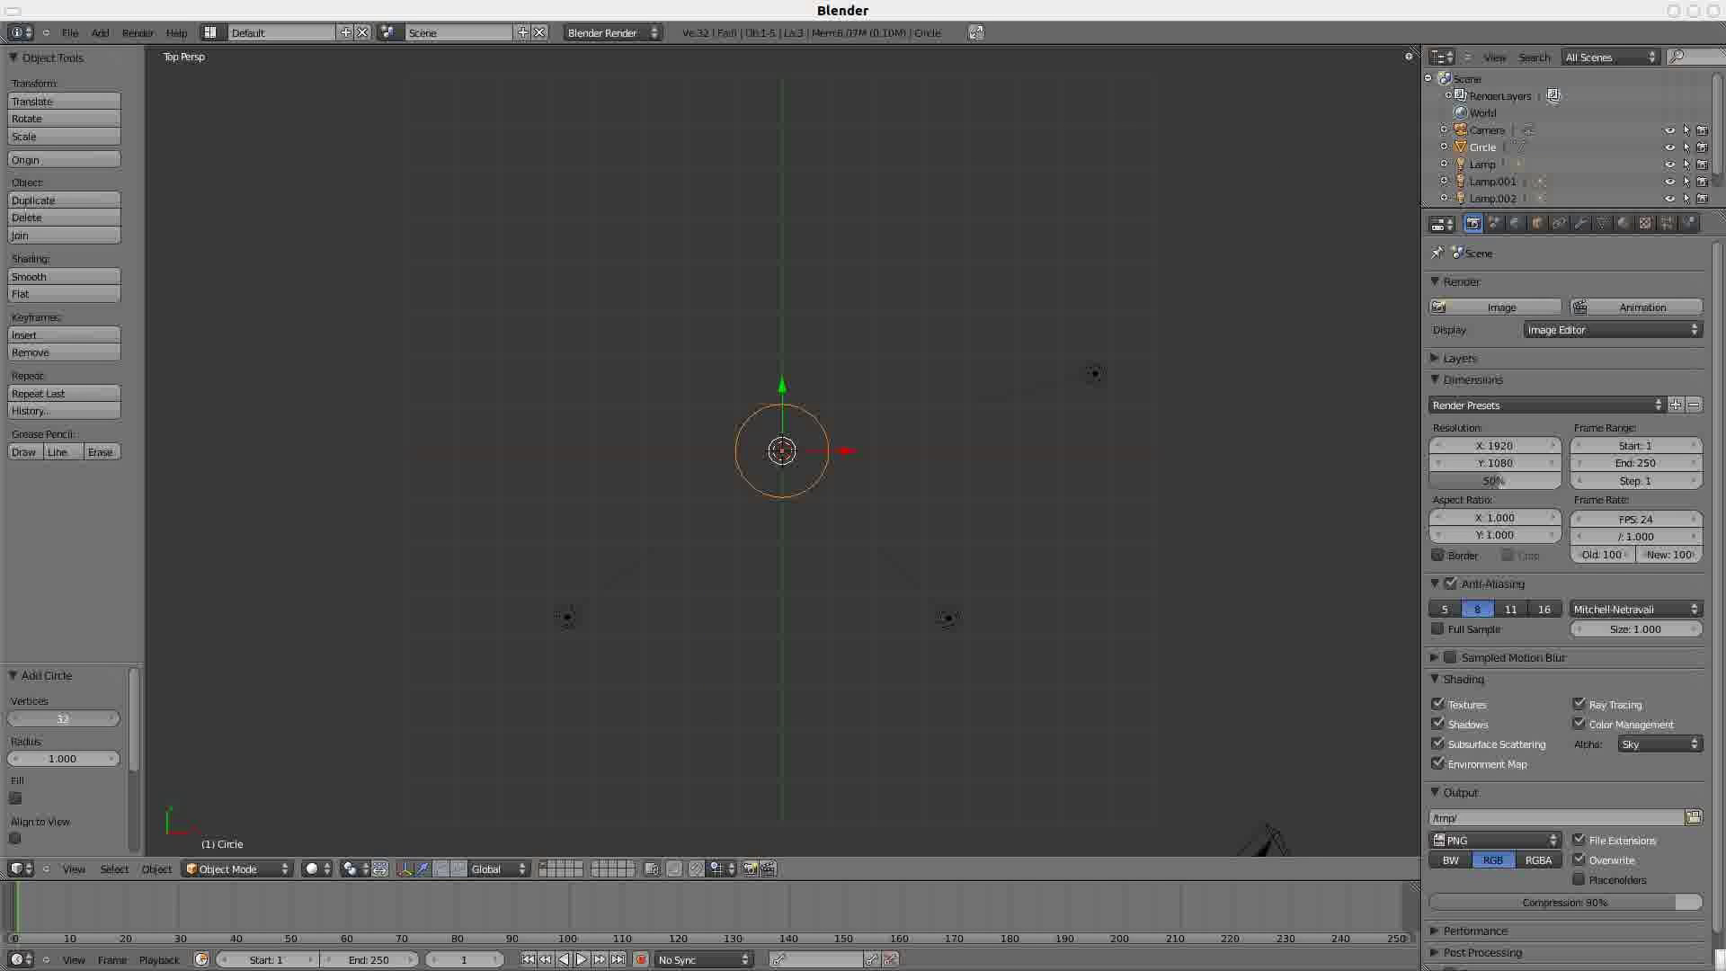
left_click(12, 719)
left_click(13, 719)
left_click(13, 719)
left_click(13, 719)
left_click(13, 719)
left_click(12, 719)
left_click(13, 719)
left_click(13, 719)
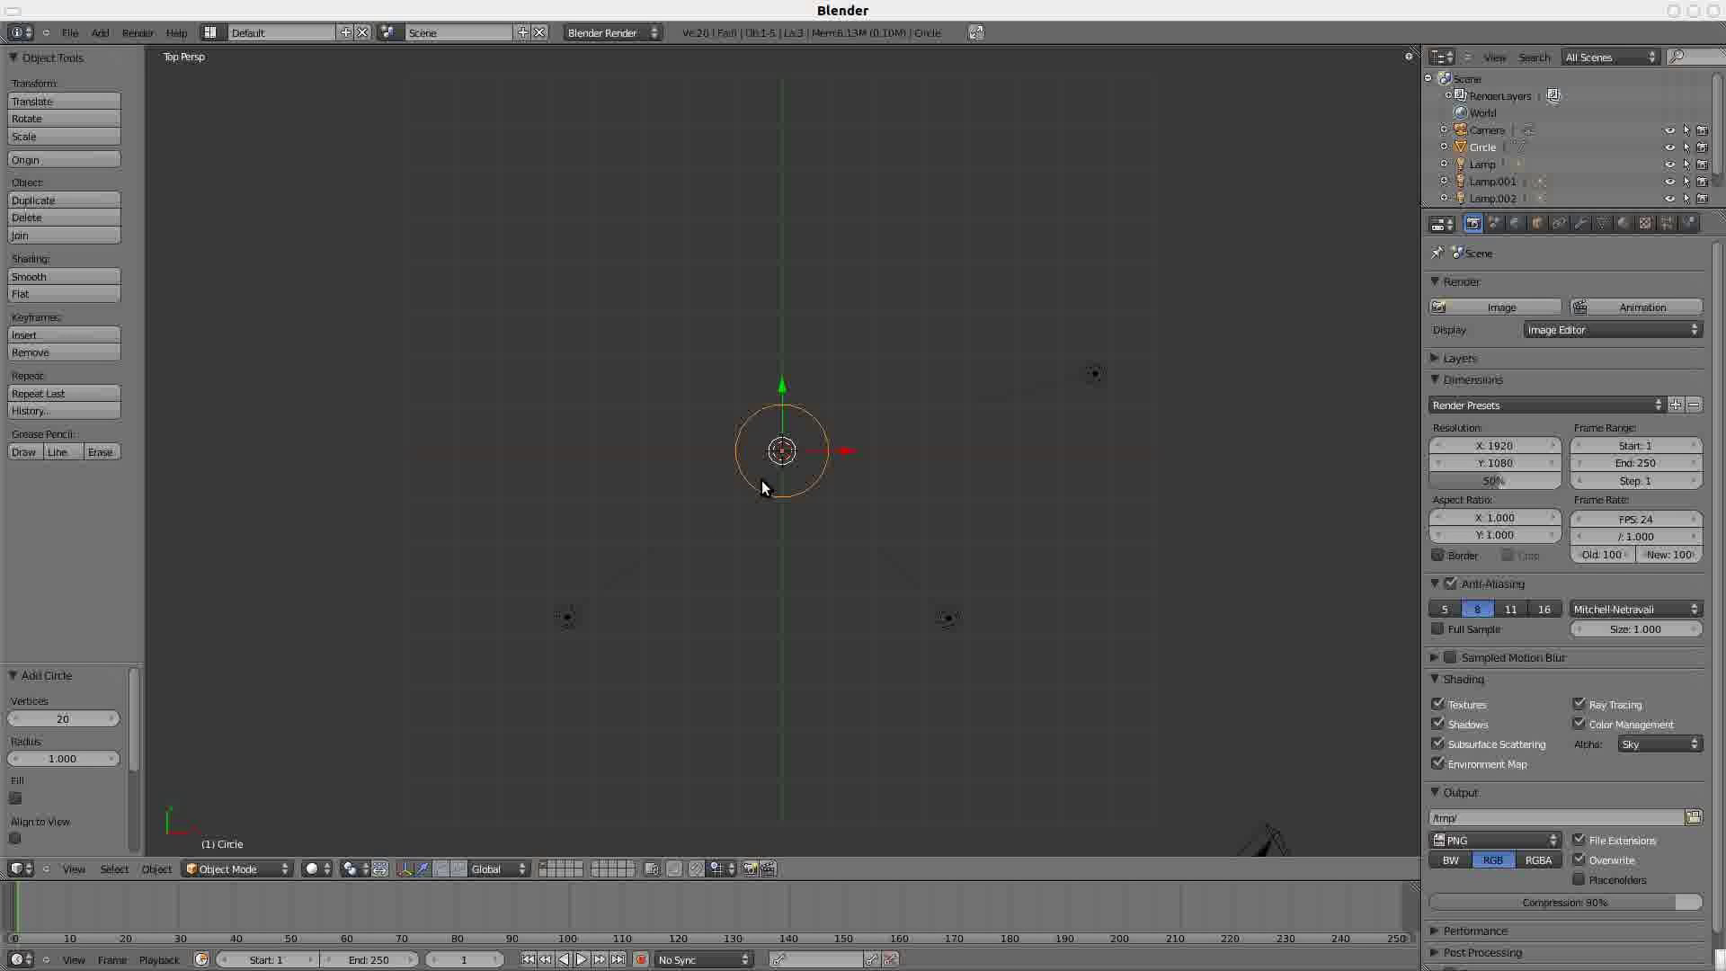
- In Edit Mode, extrude the whole circle upward about 2.67 units along the Z axis to form the outer wall
key("Tab")
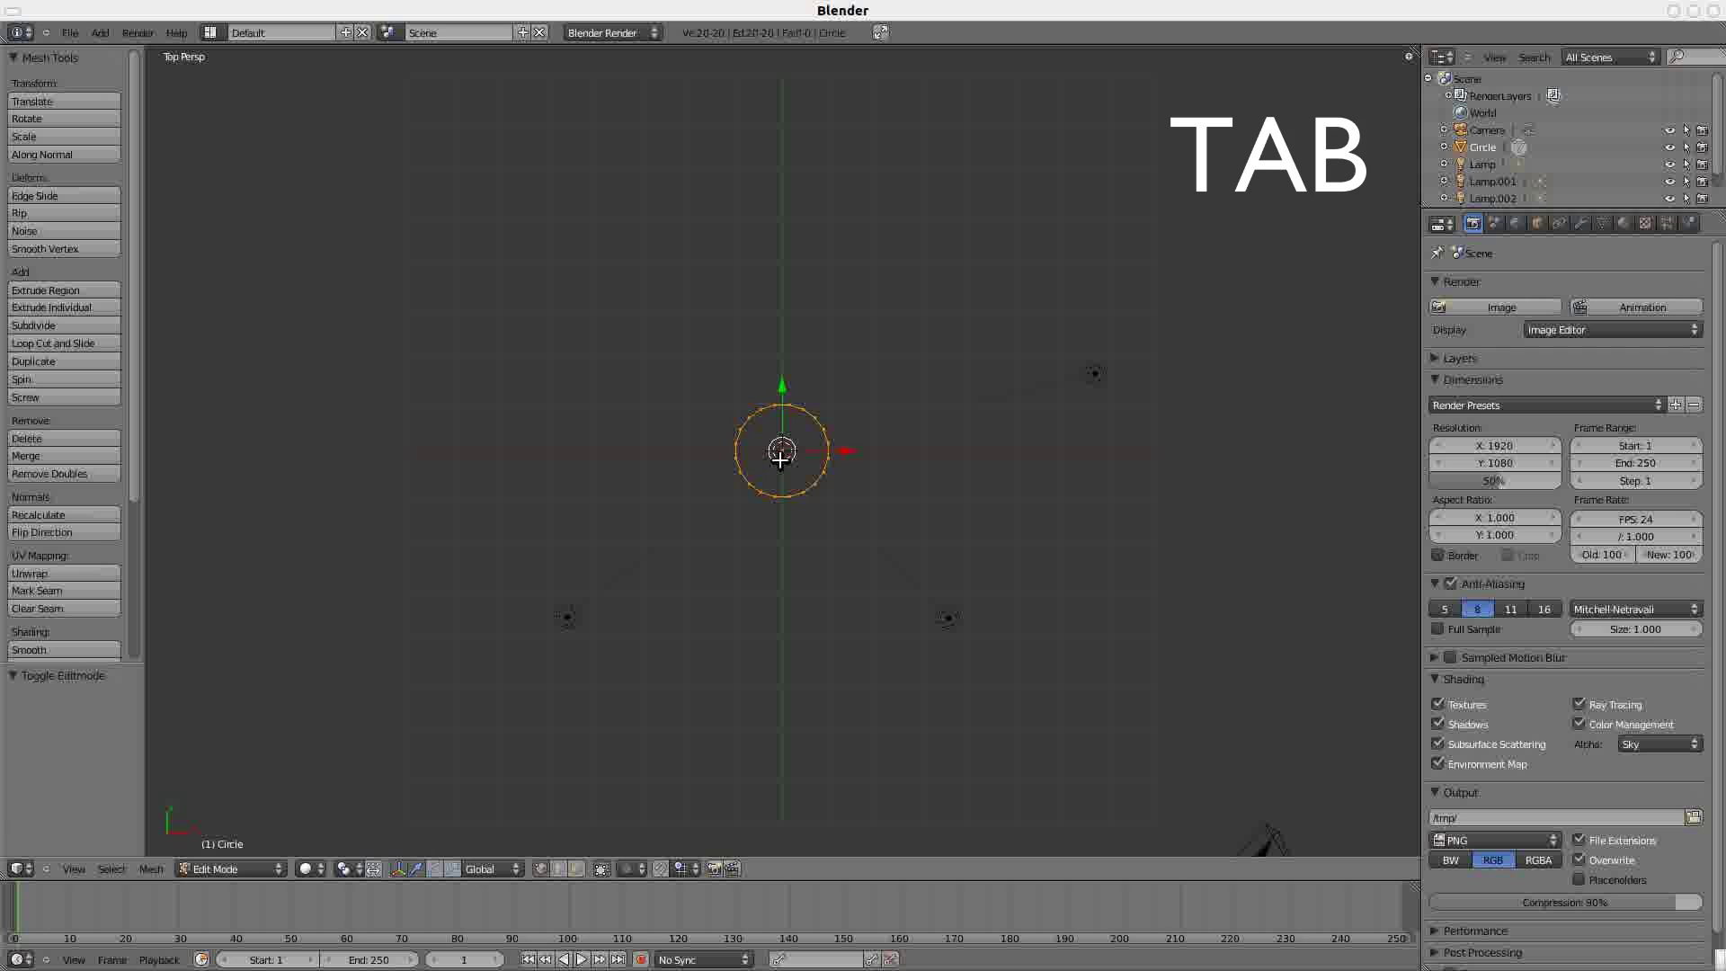
scroll(783, 459, "up", 5)
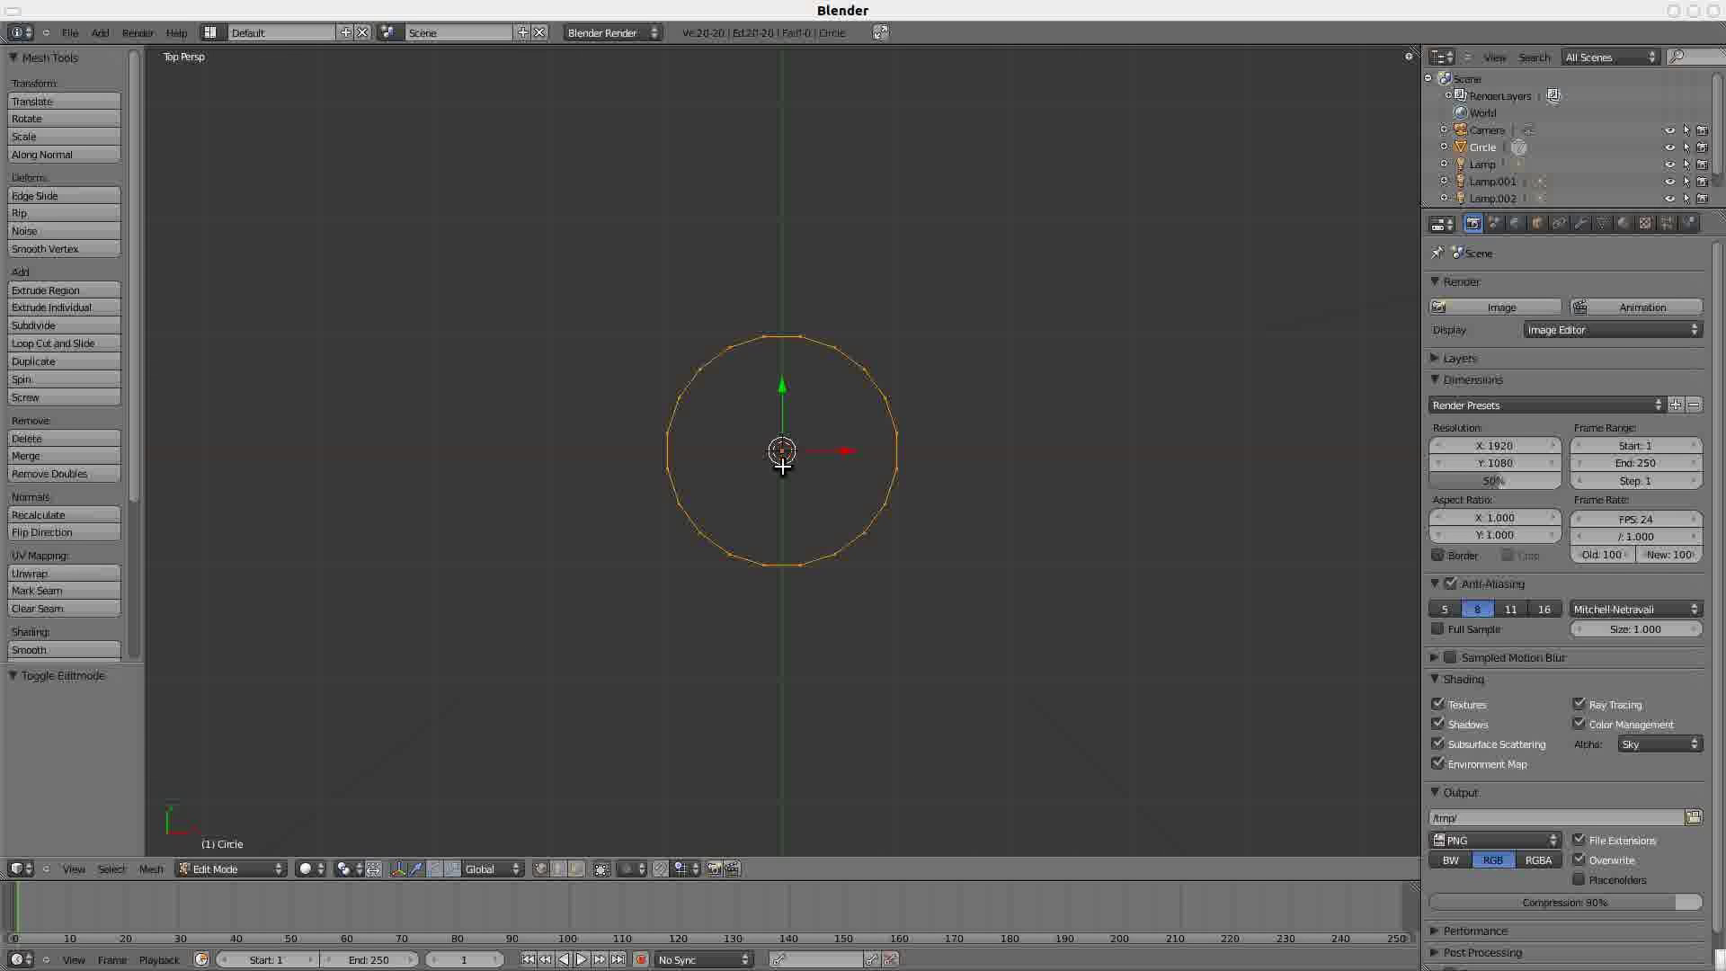
key("KP_2")
key("KP_2")
key("KP_2")
key("KP_2")
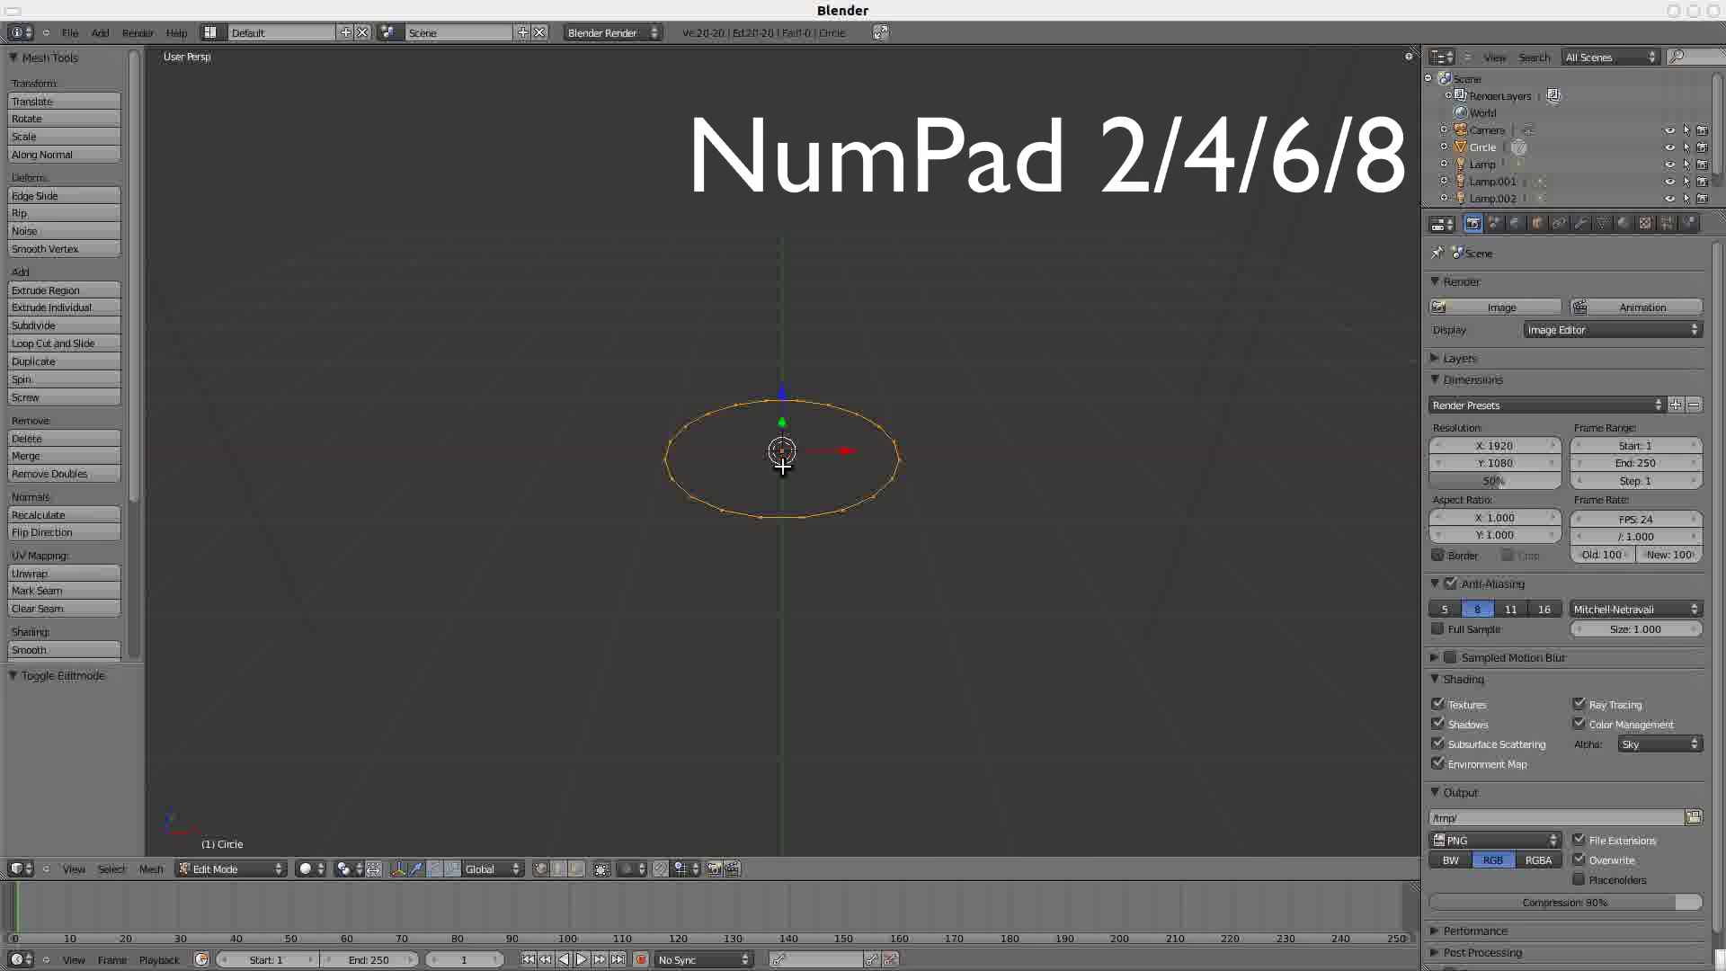
key("e")
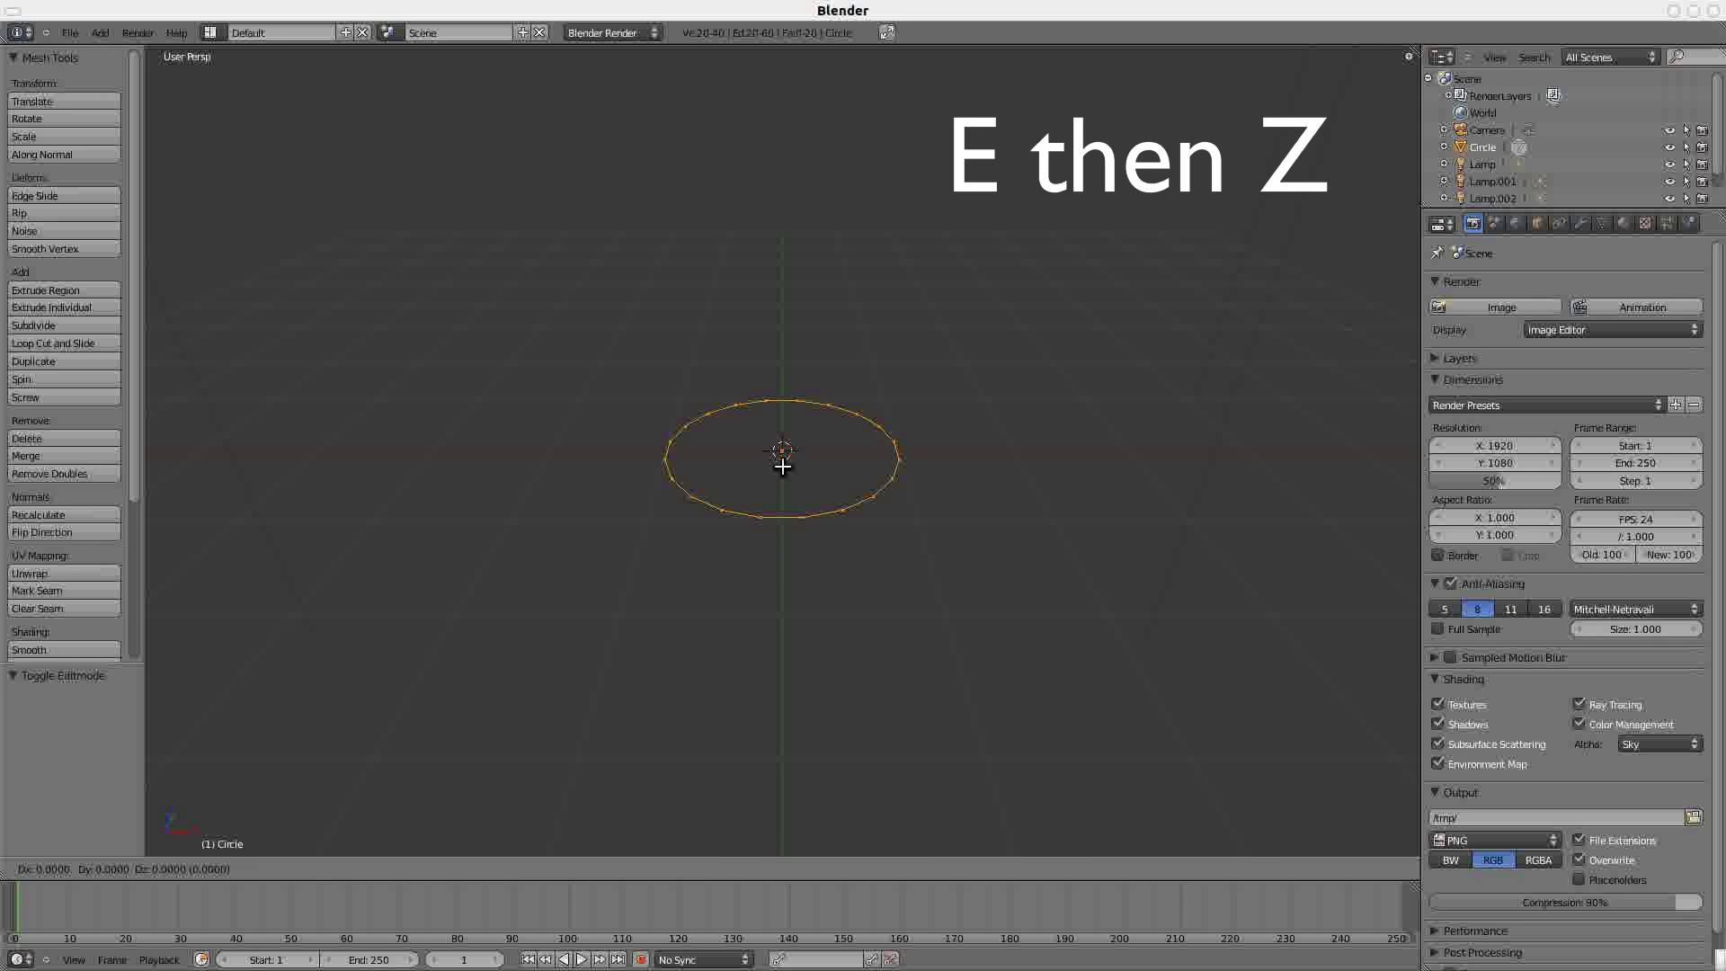
key("z")
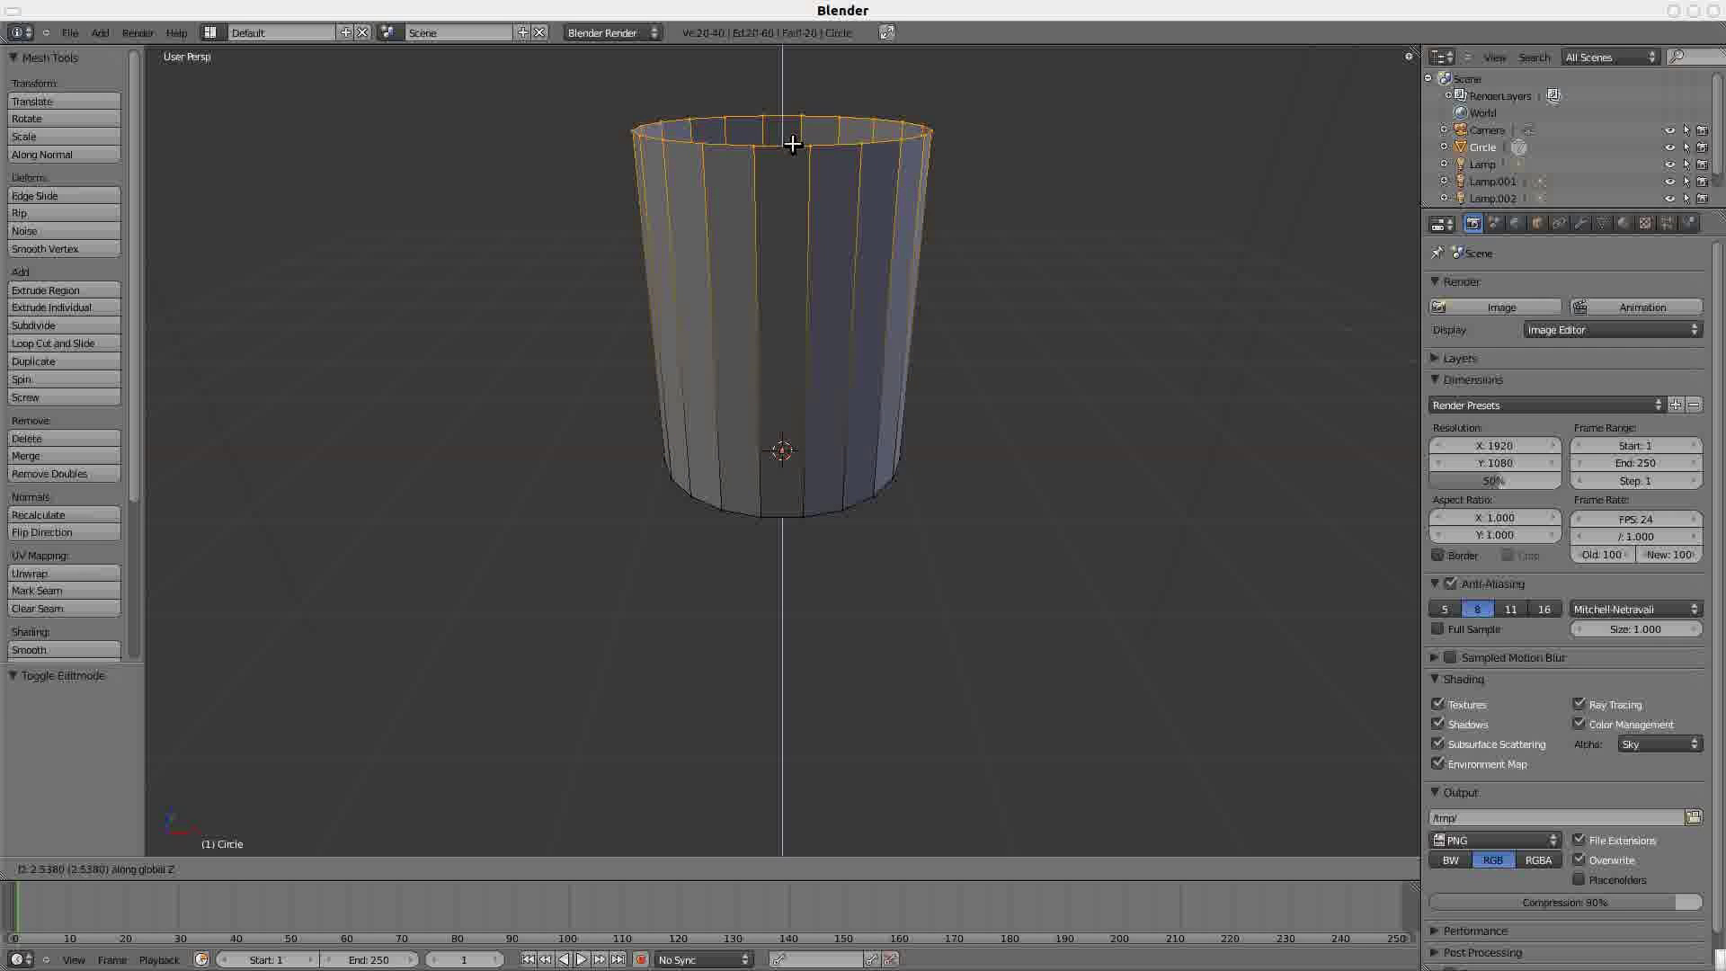
left_click(791, 122)
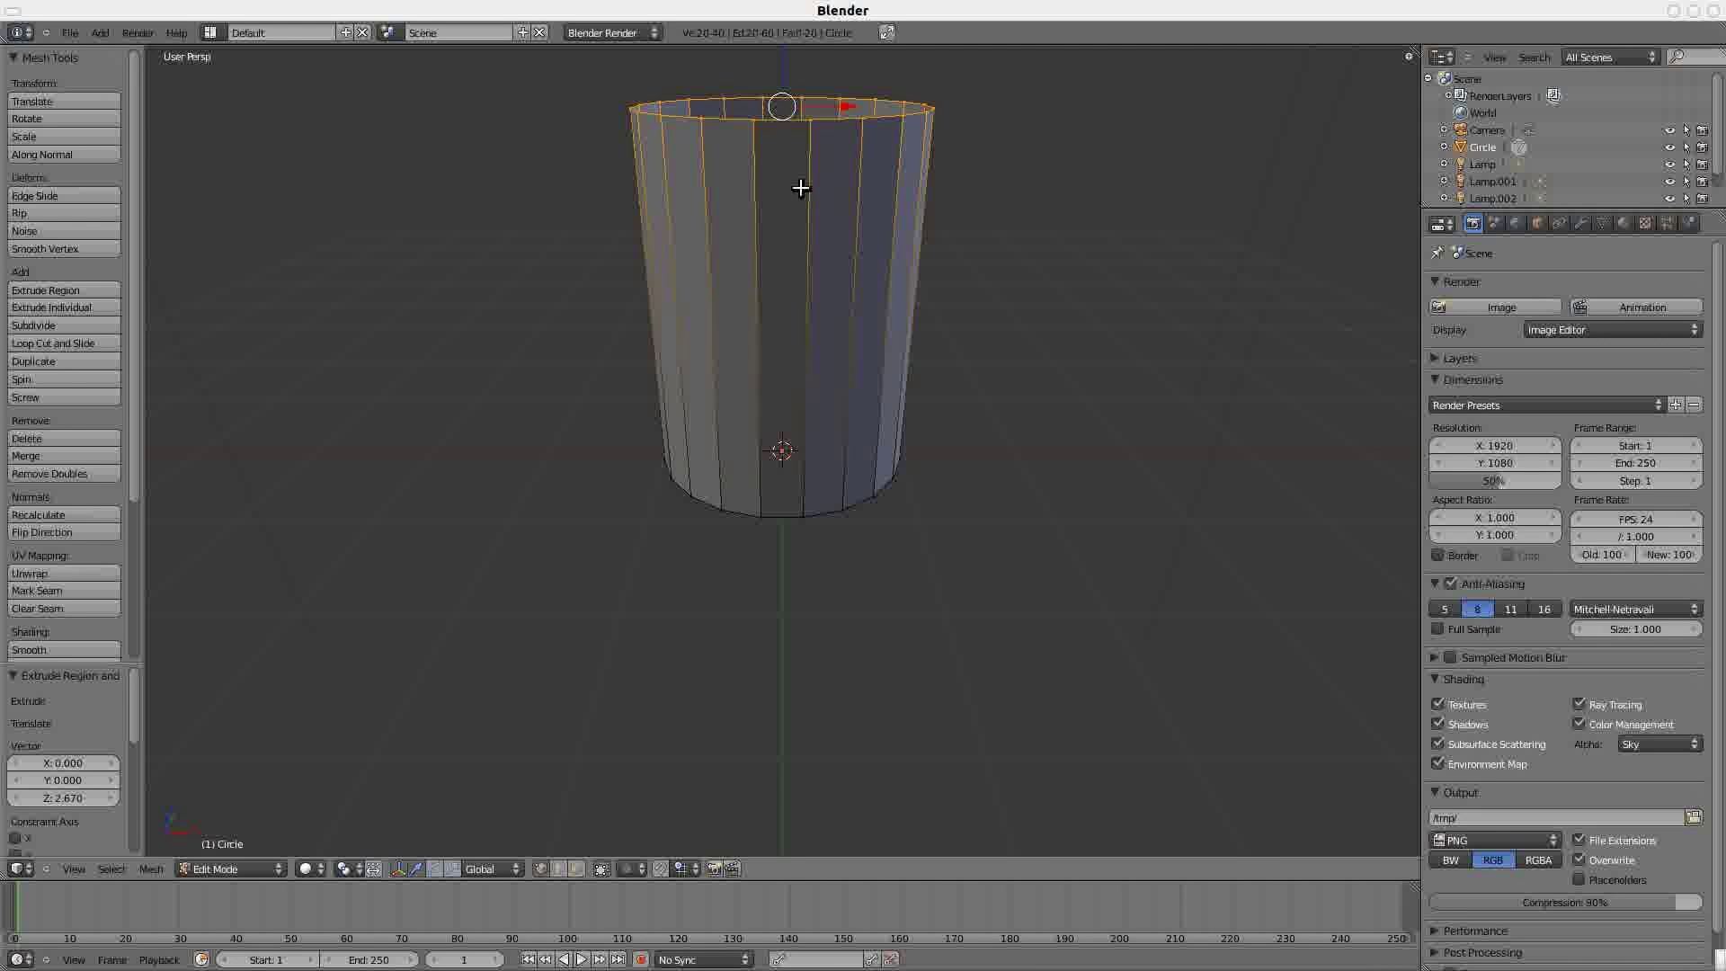
middle_click_drag(799, 188, 804, 377, "shift")
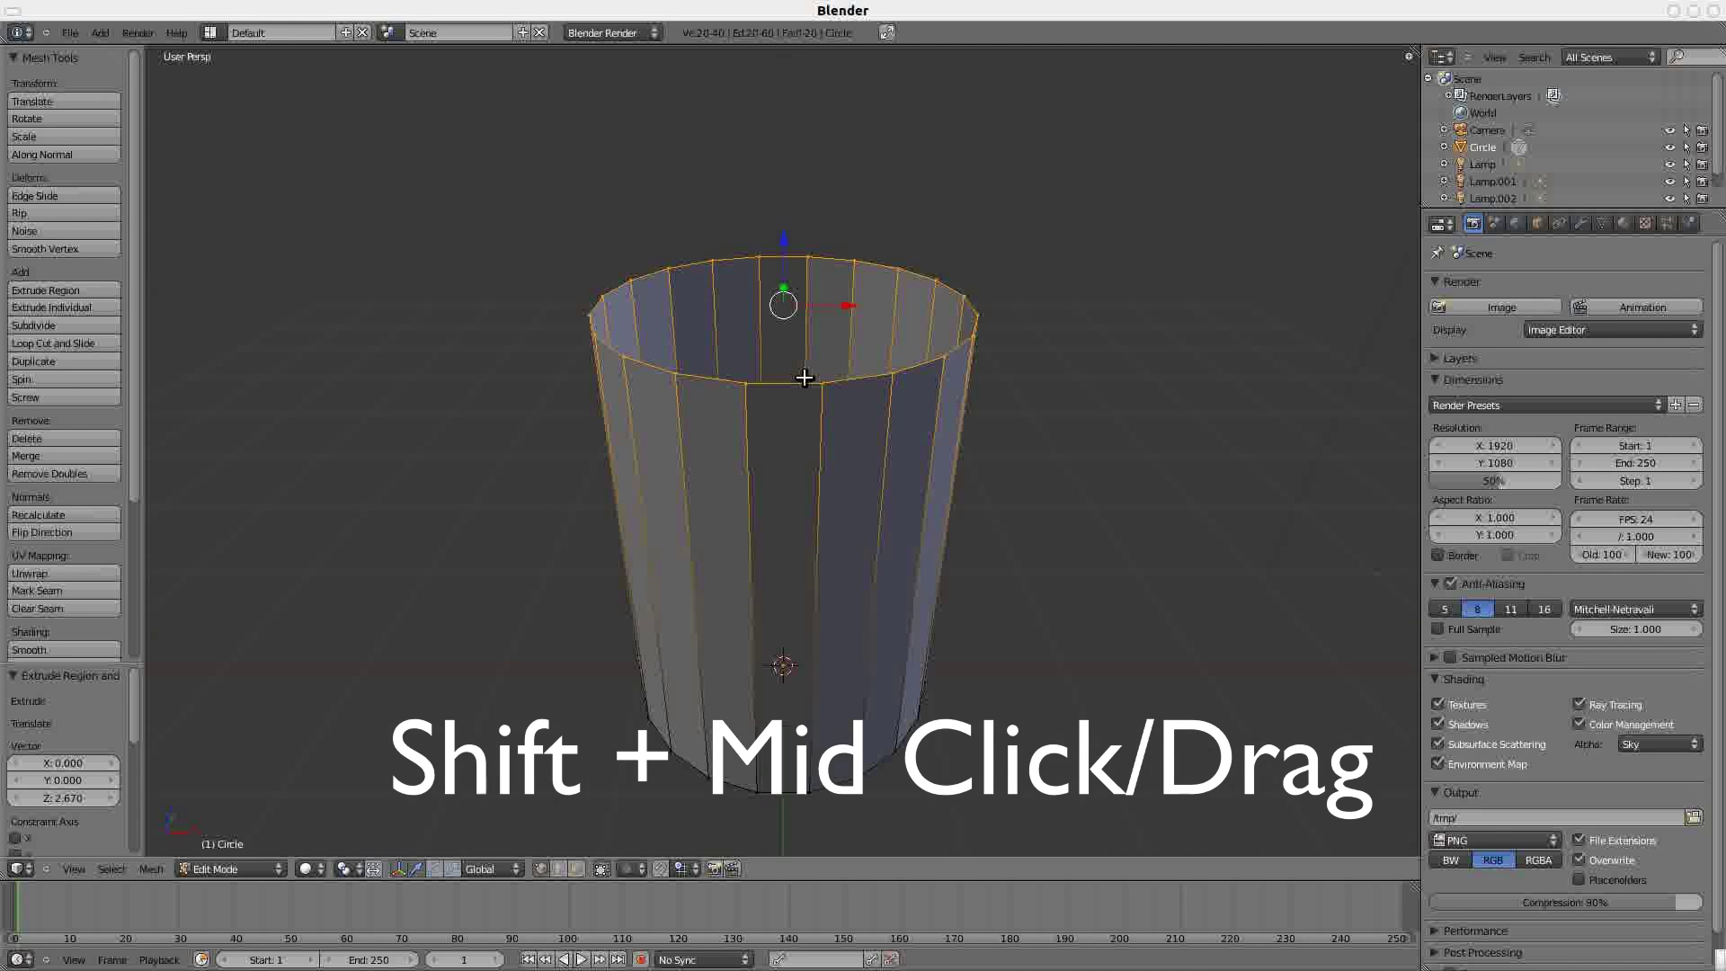
scroll(803, 377, "up", 2)
key("s")
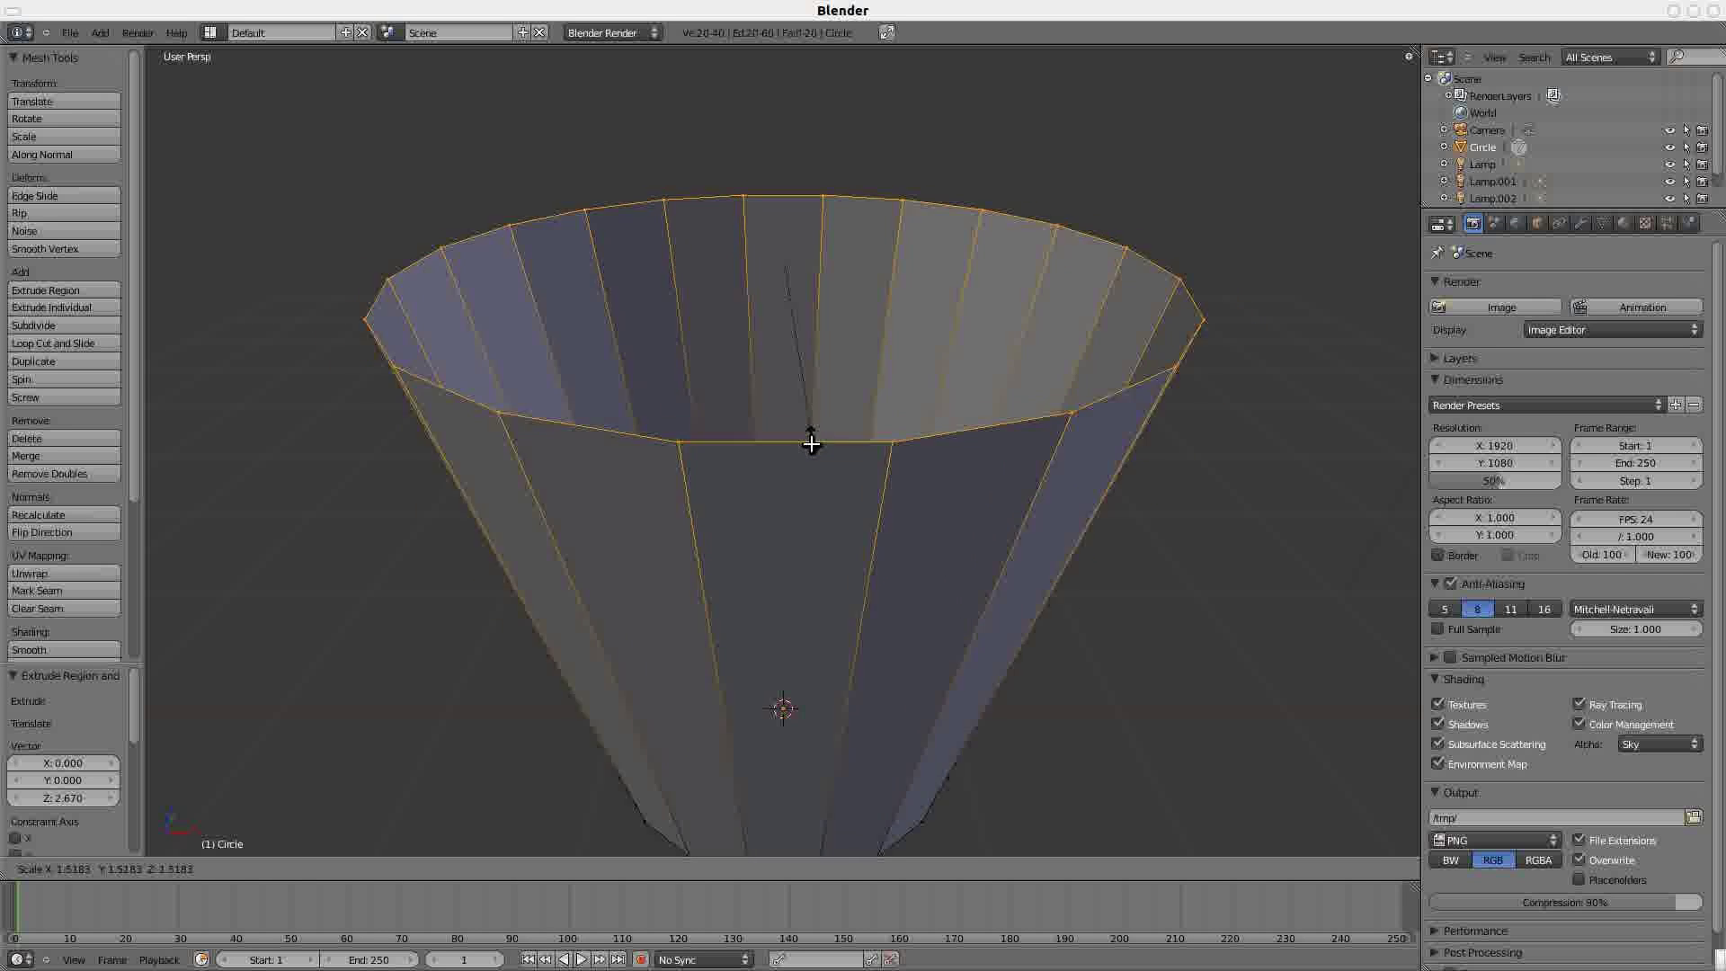
left_click(809, 435)
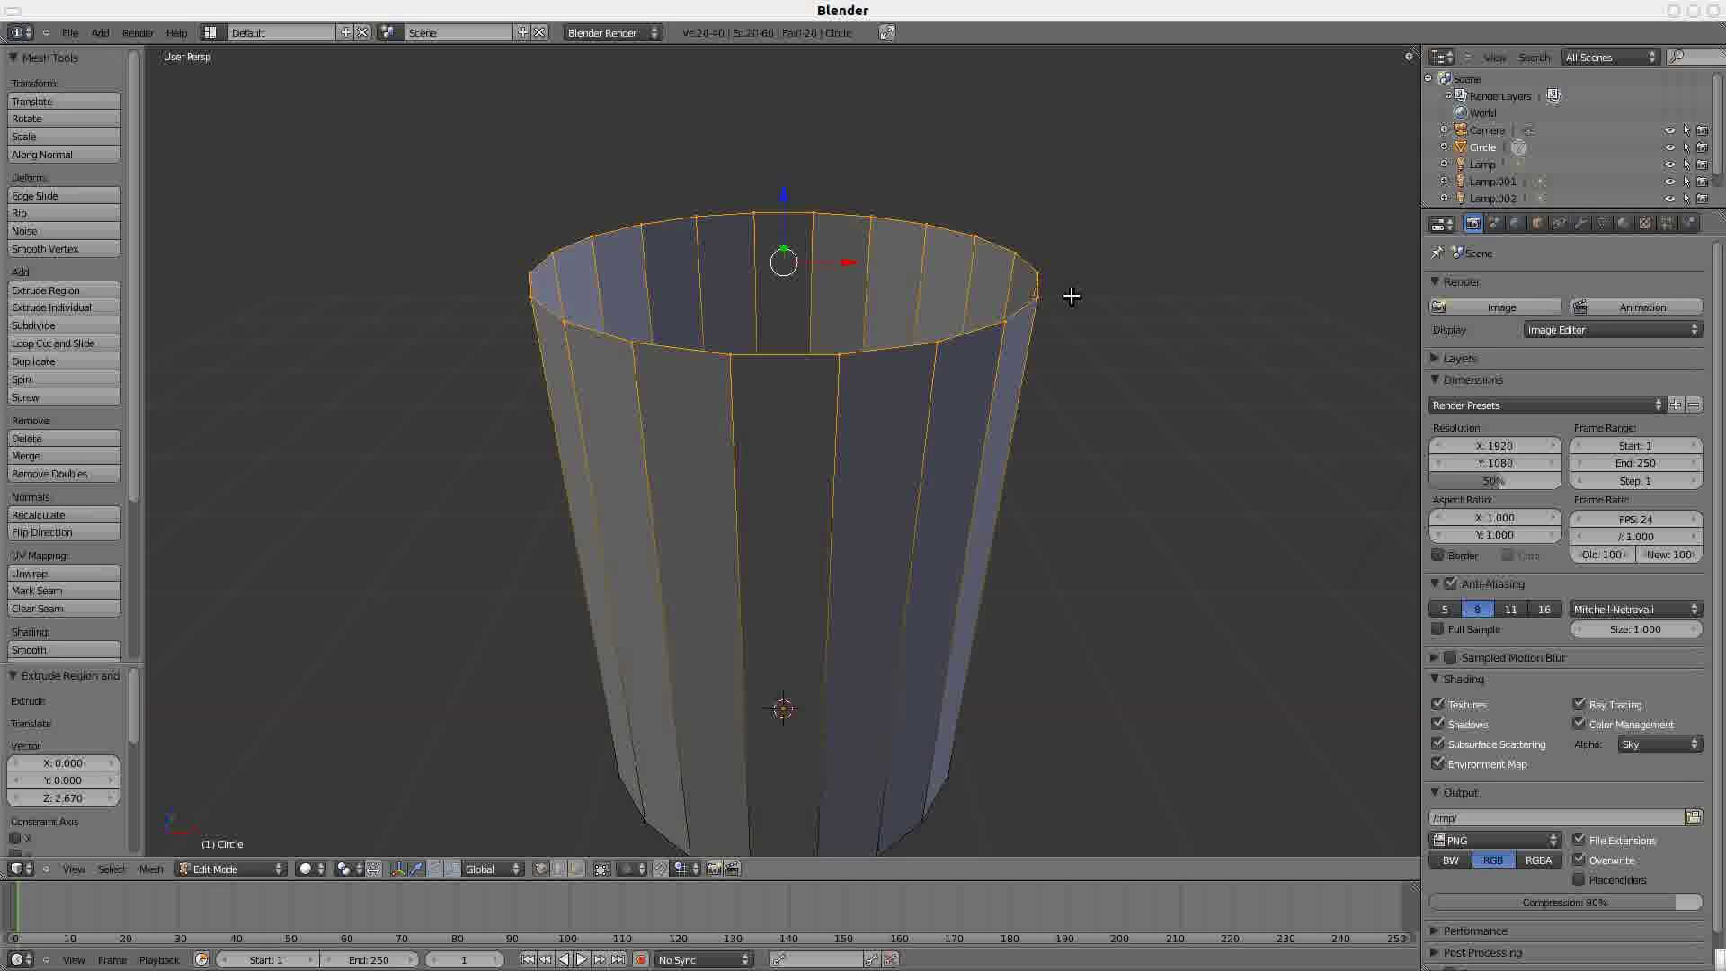
- Extrude the upper edge ring in place and scale the new ring outward by about 1.047 to form a lip
key("e")
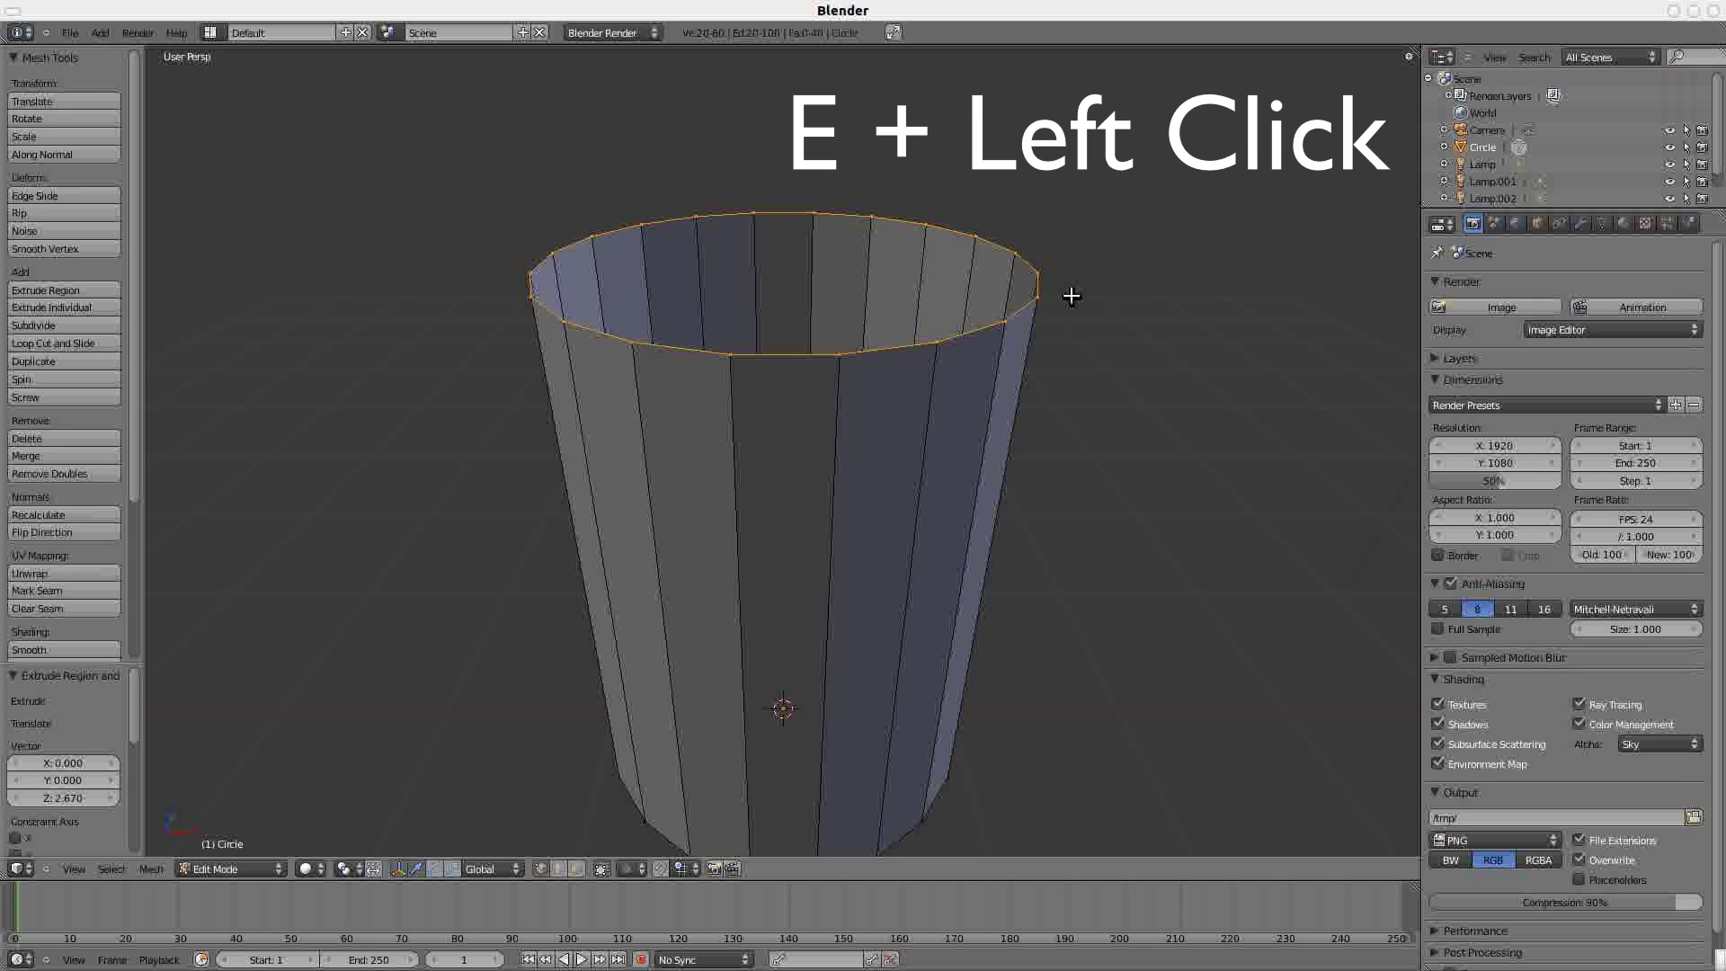
left_click(1071, 296)
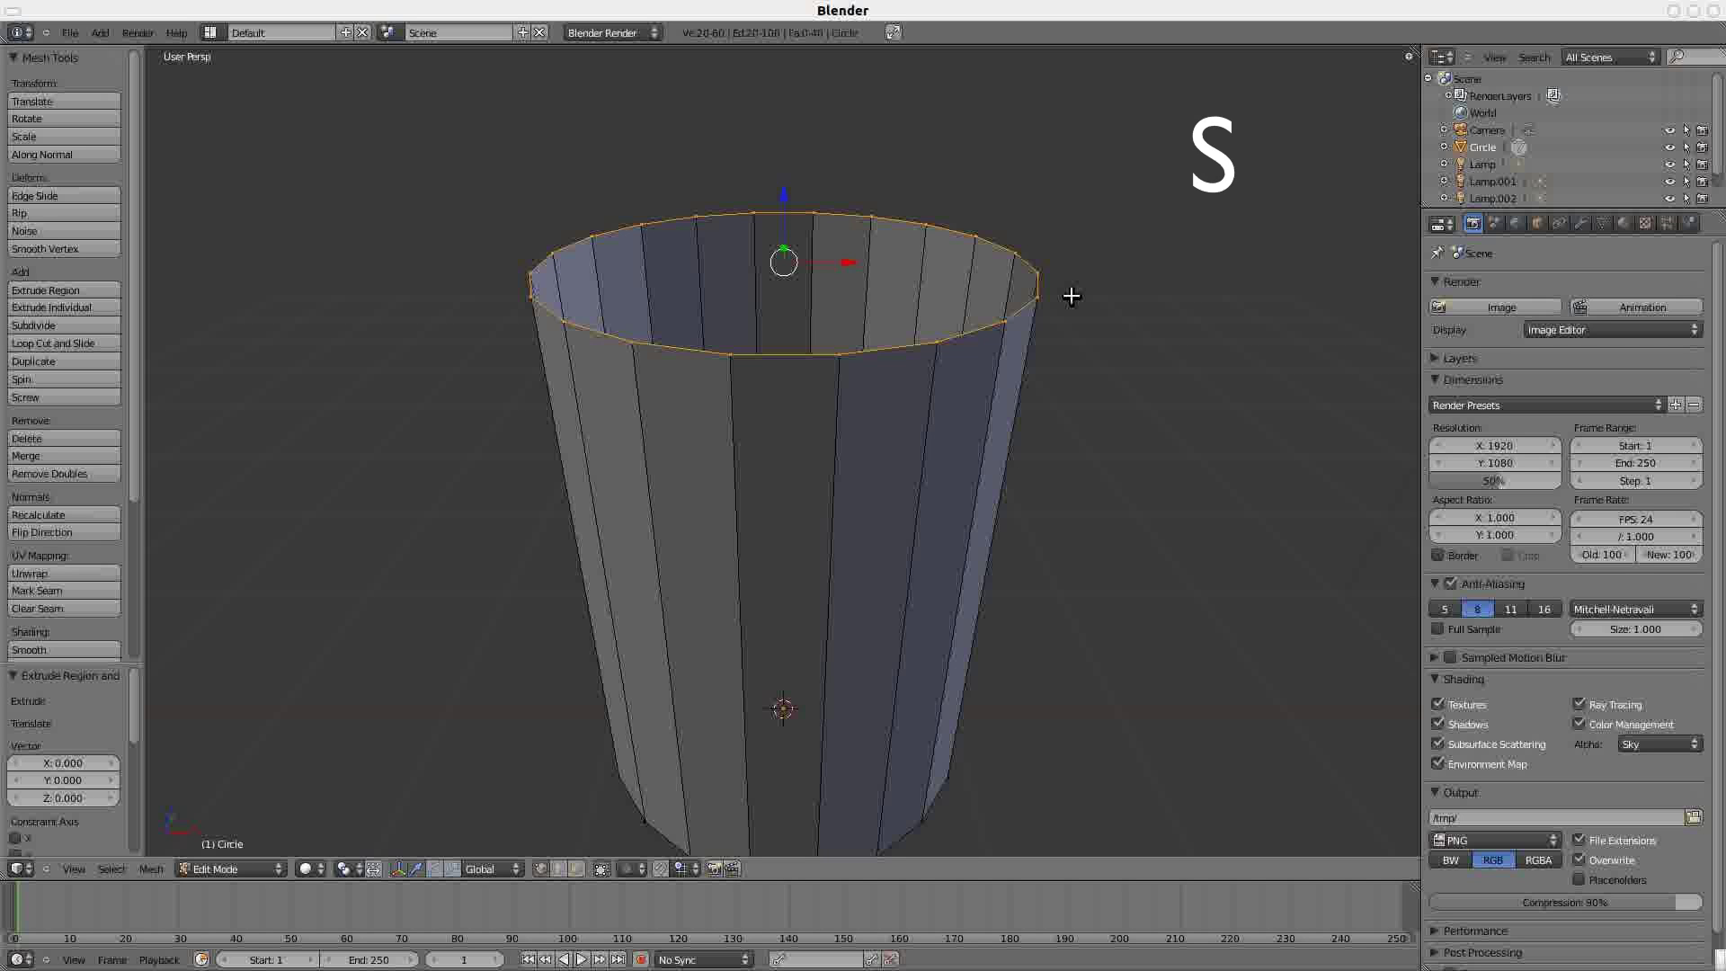
key("s")
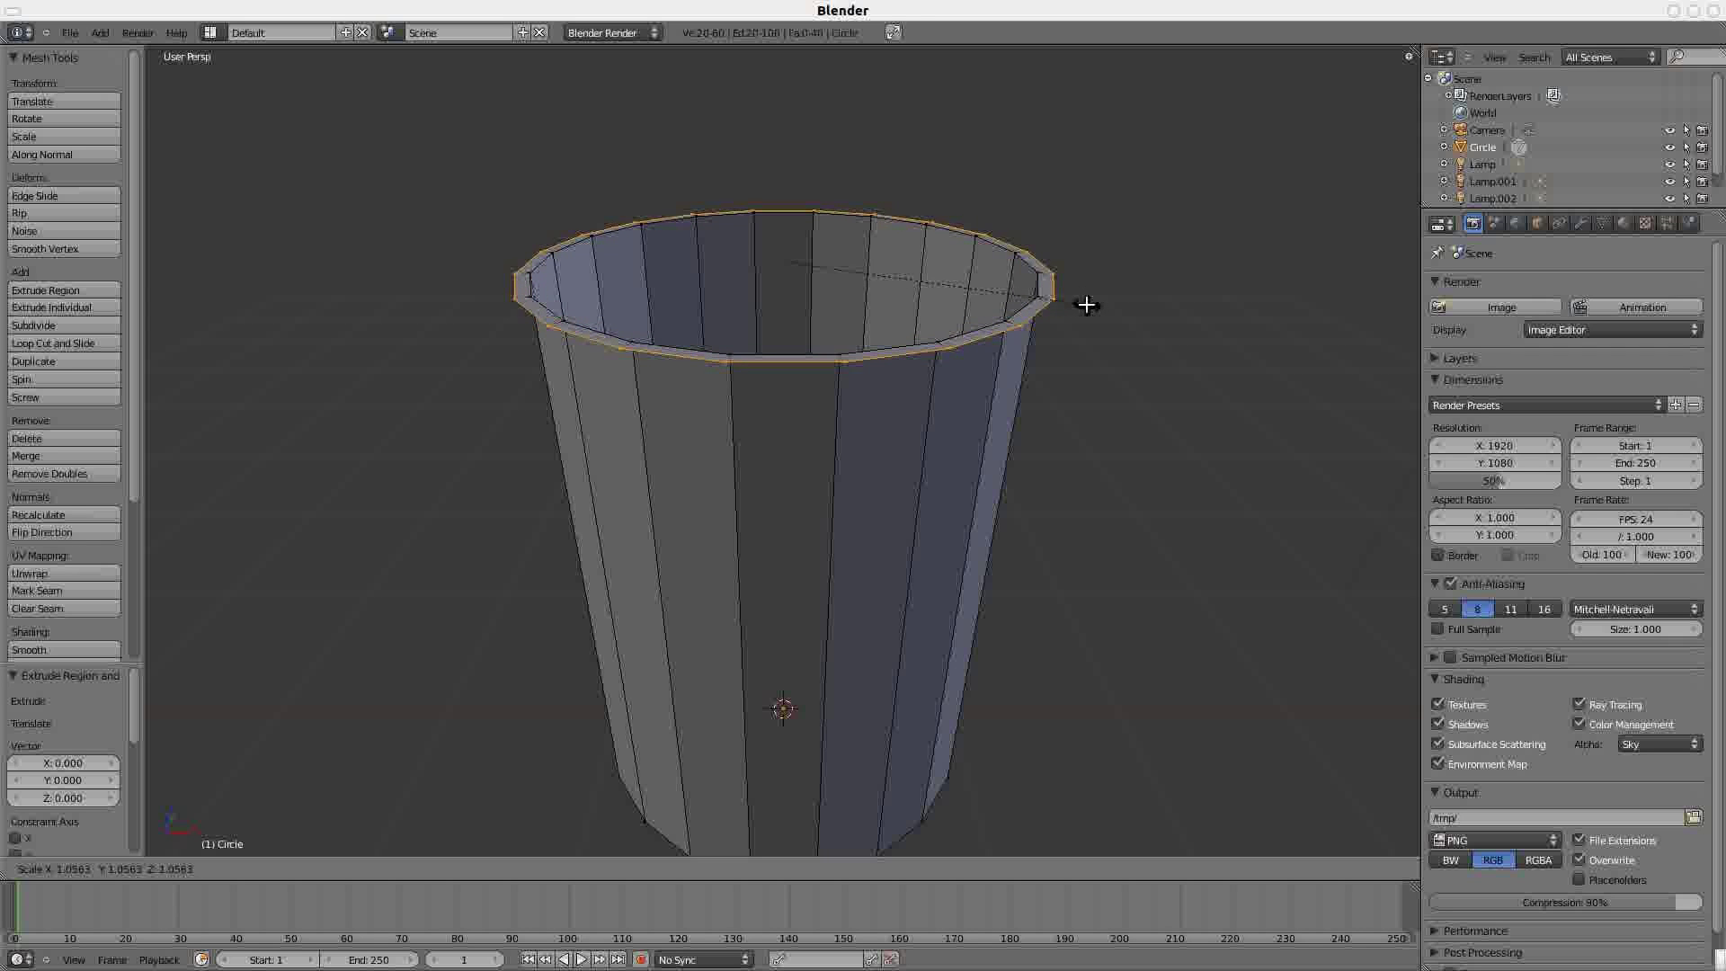
left_click(1083, 304)
- Extrude the outer lip ring upward about 0.04 units along the Z axis to thicken the rim
key("e")
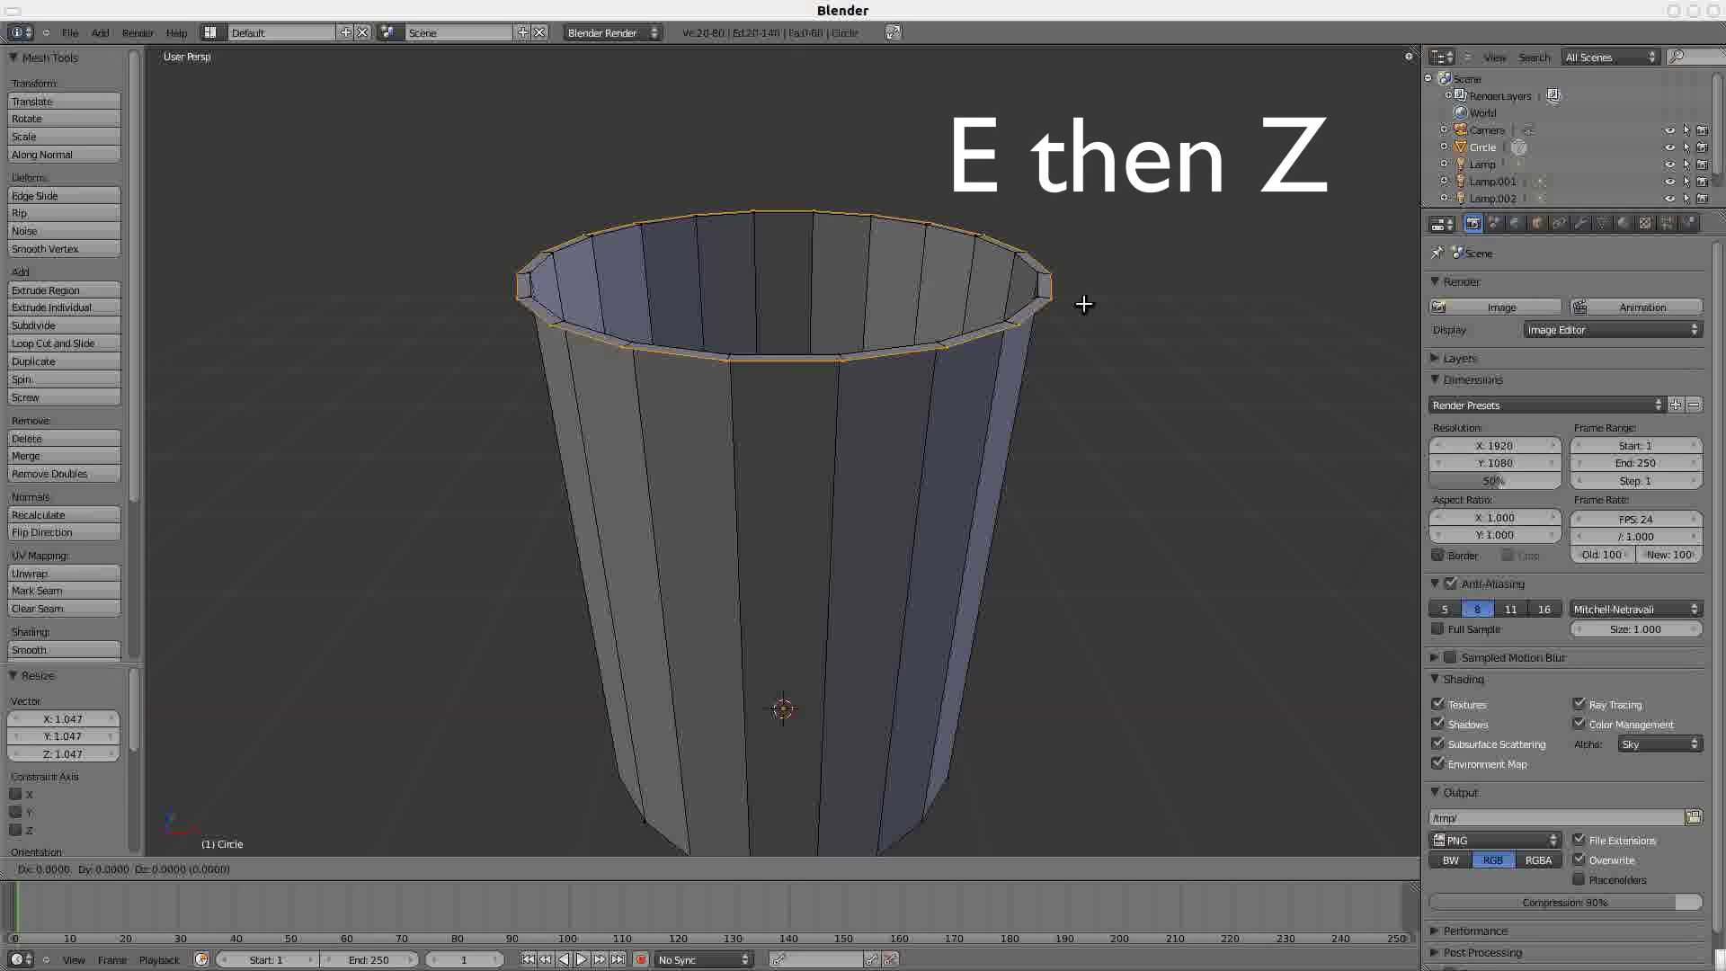
key("z")
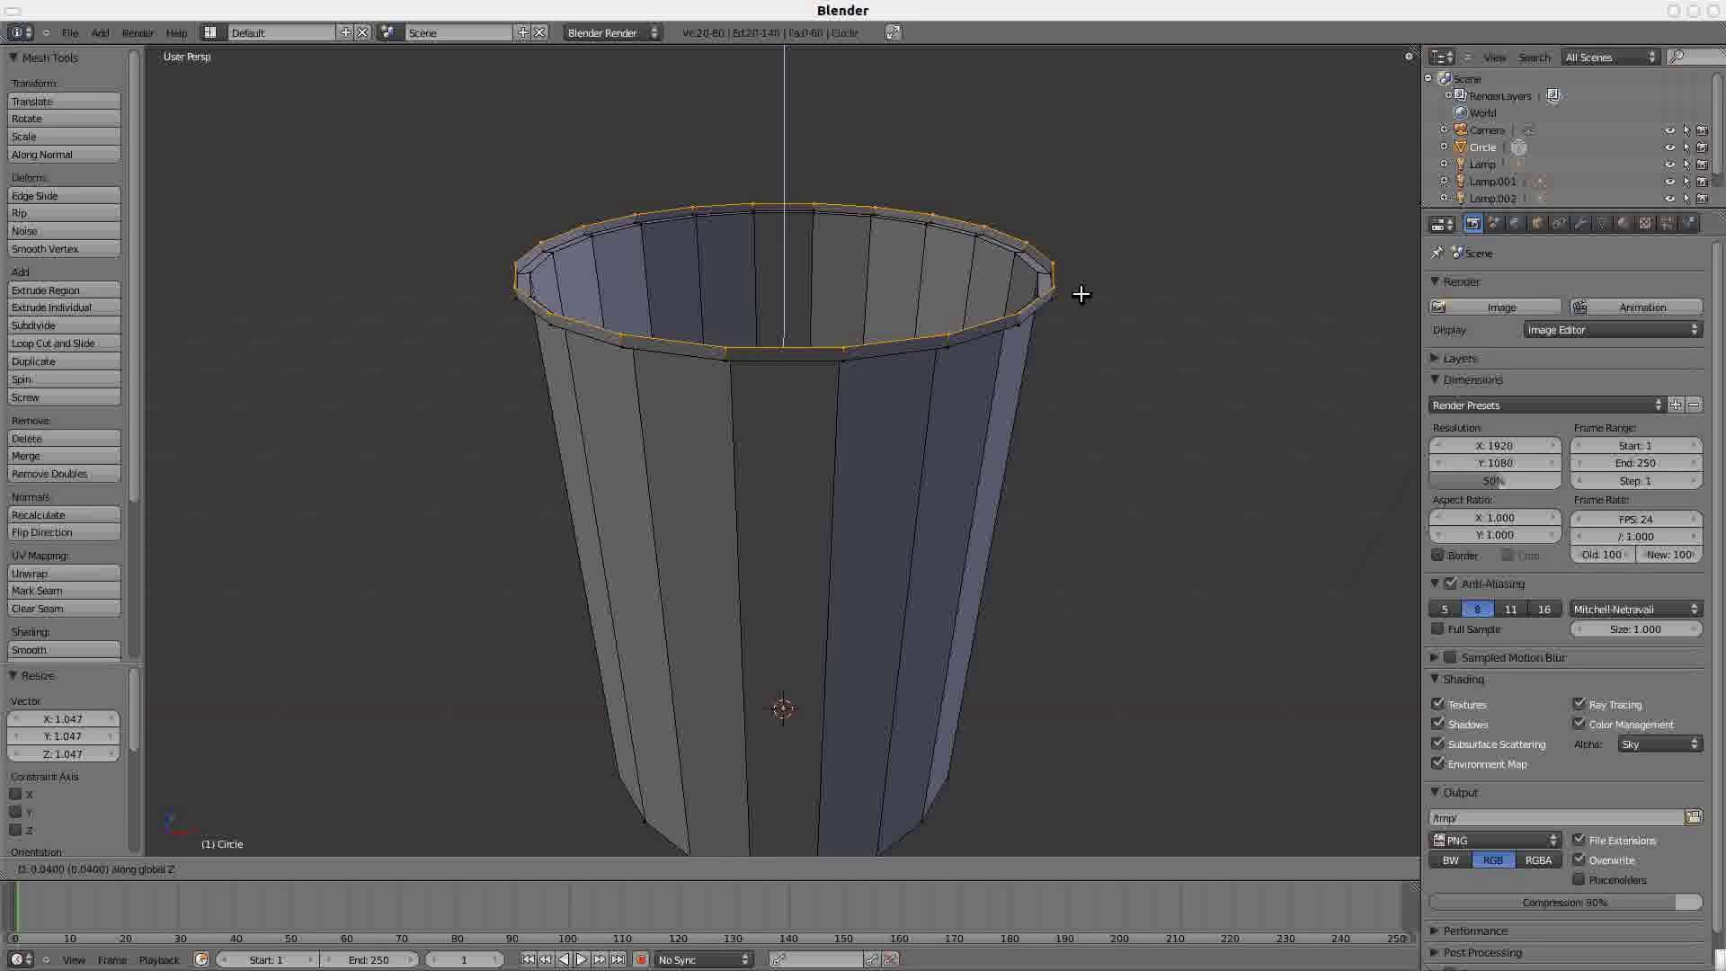
left_click(1081, 294)
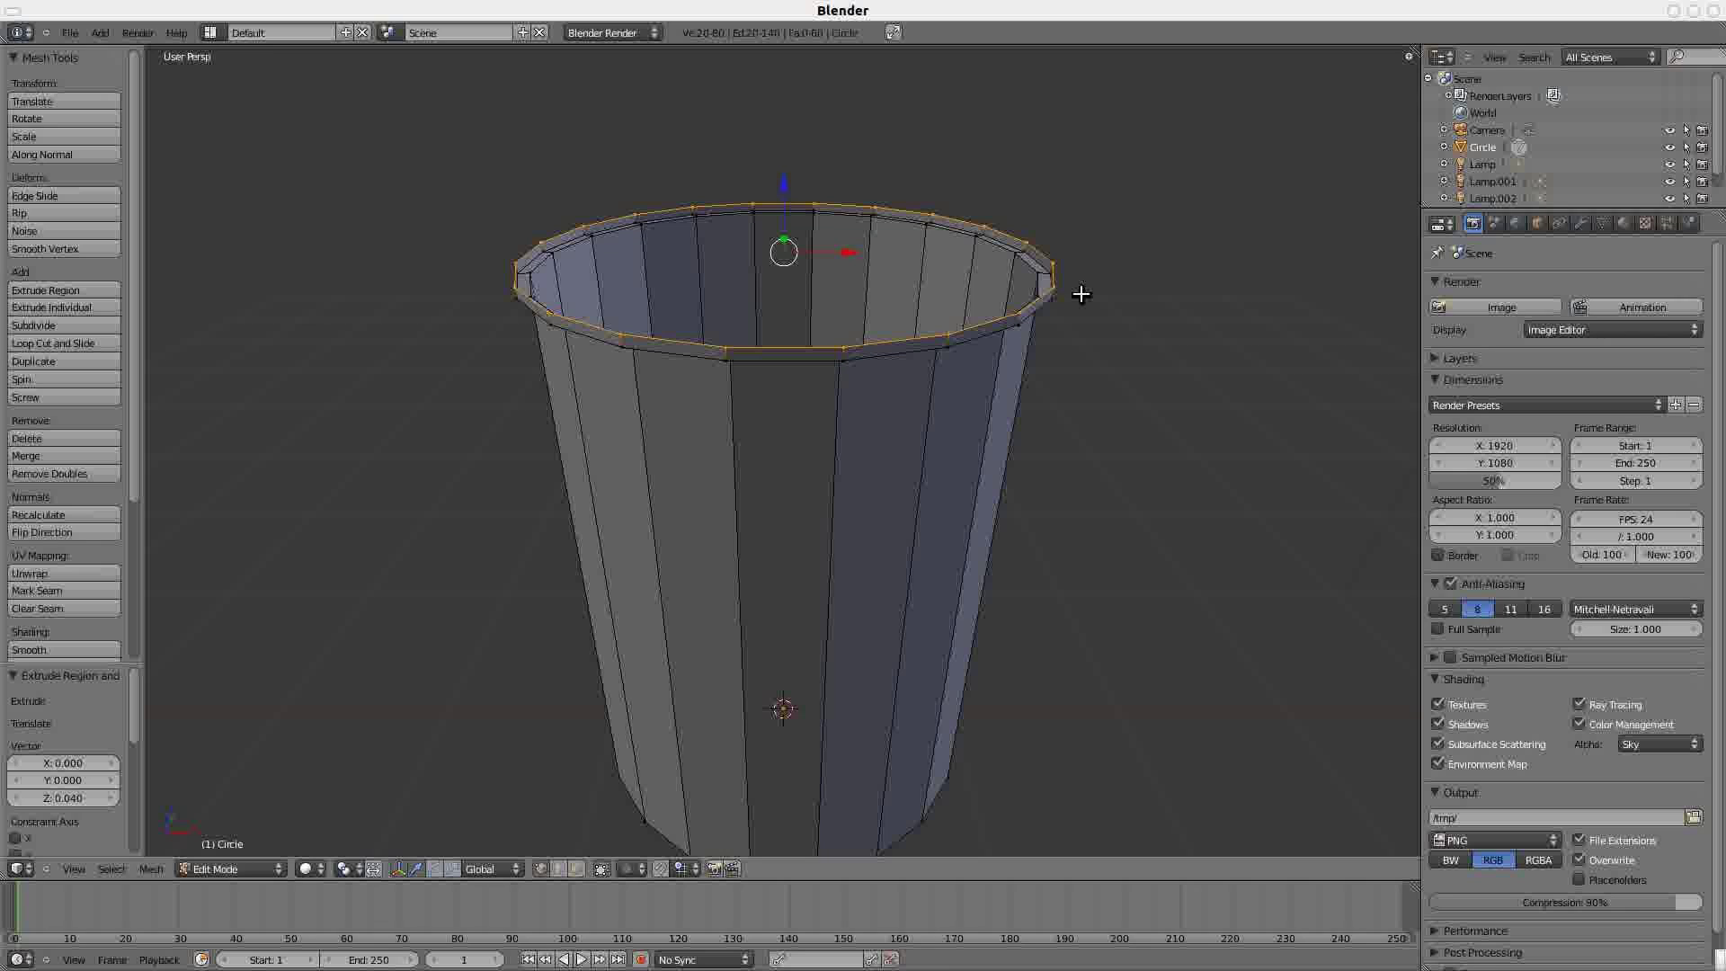
- Extrude the rim's upper ring in place and scale it inward to about 0.878 to form the rim's flat top
key("e")
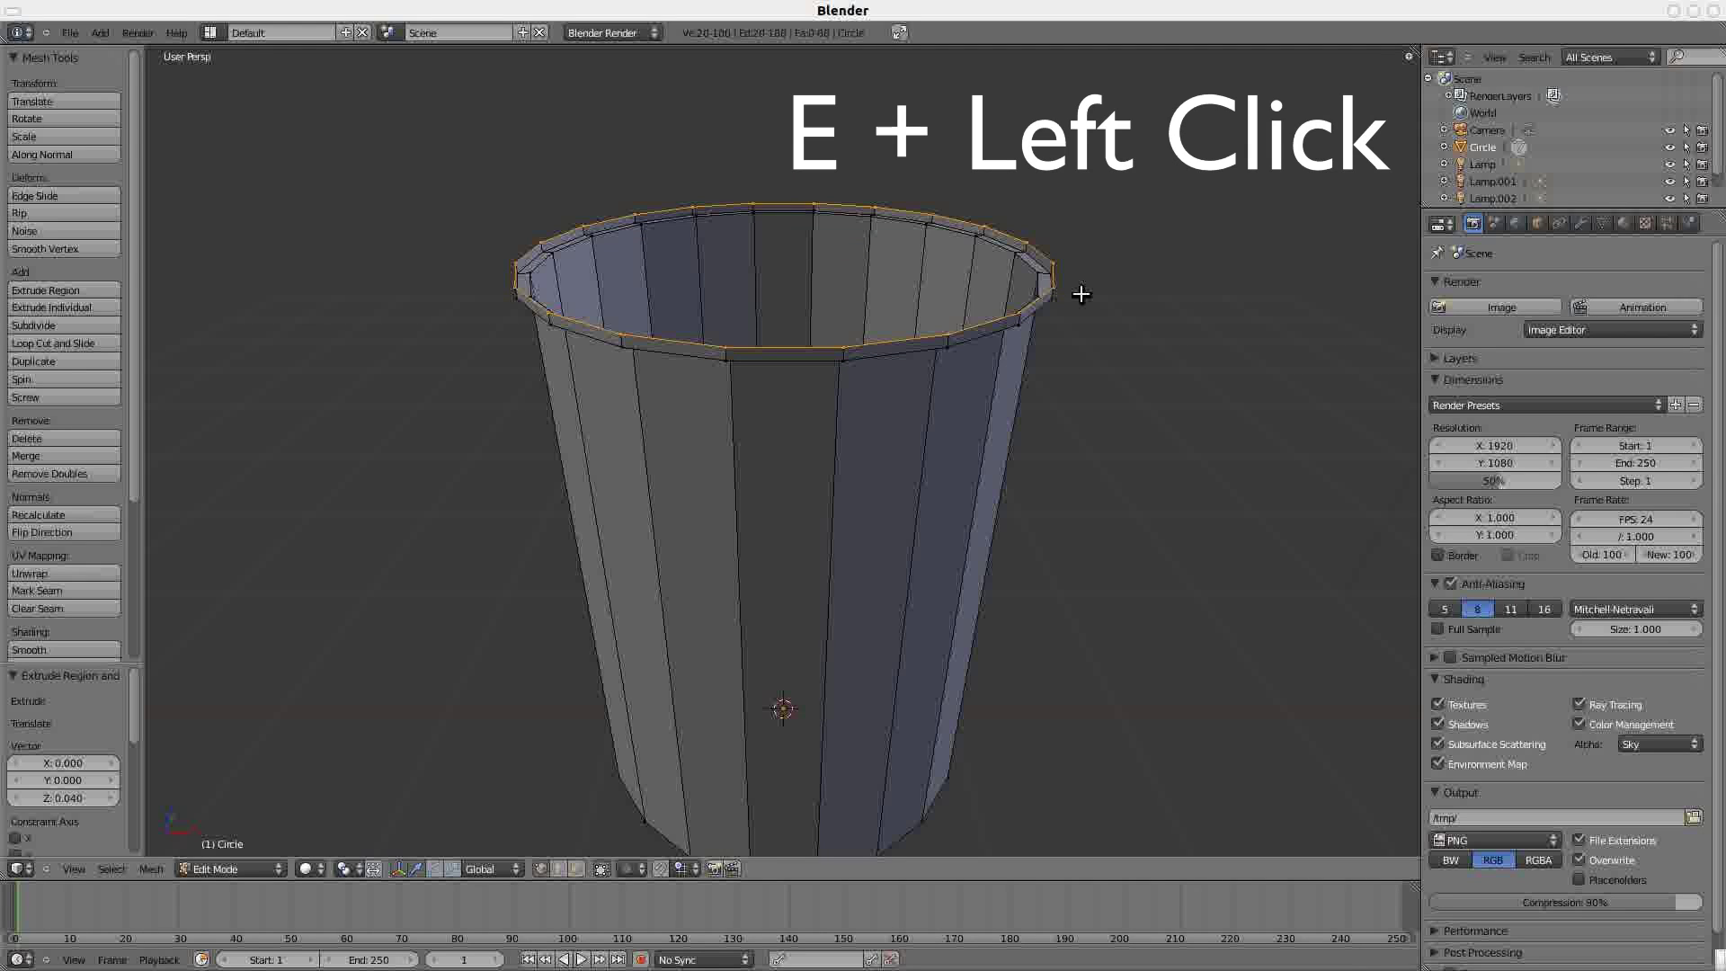
left_click(1081, 293)
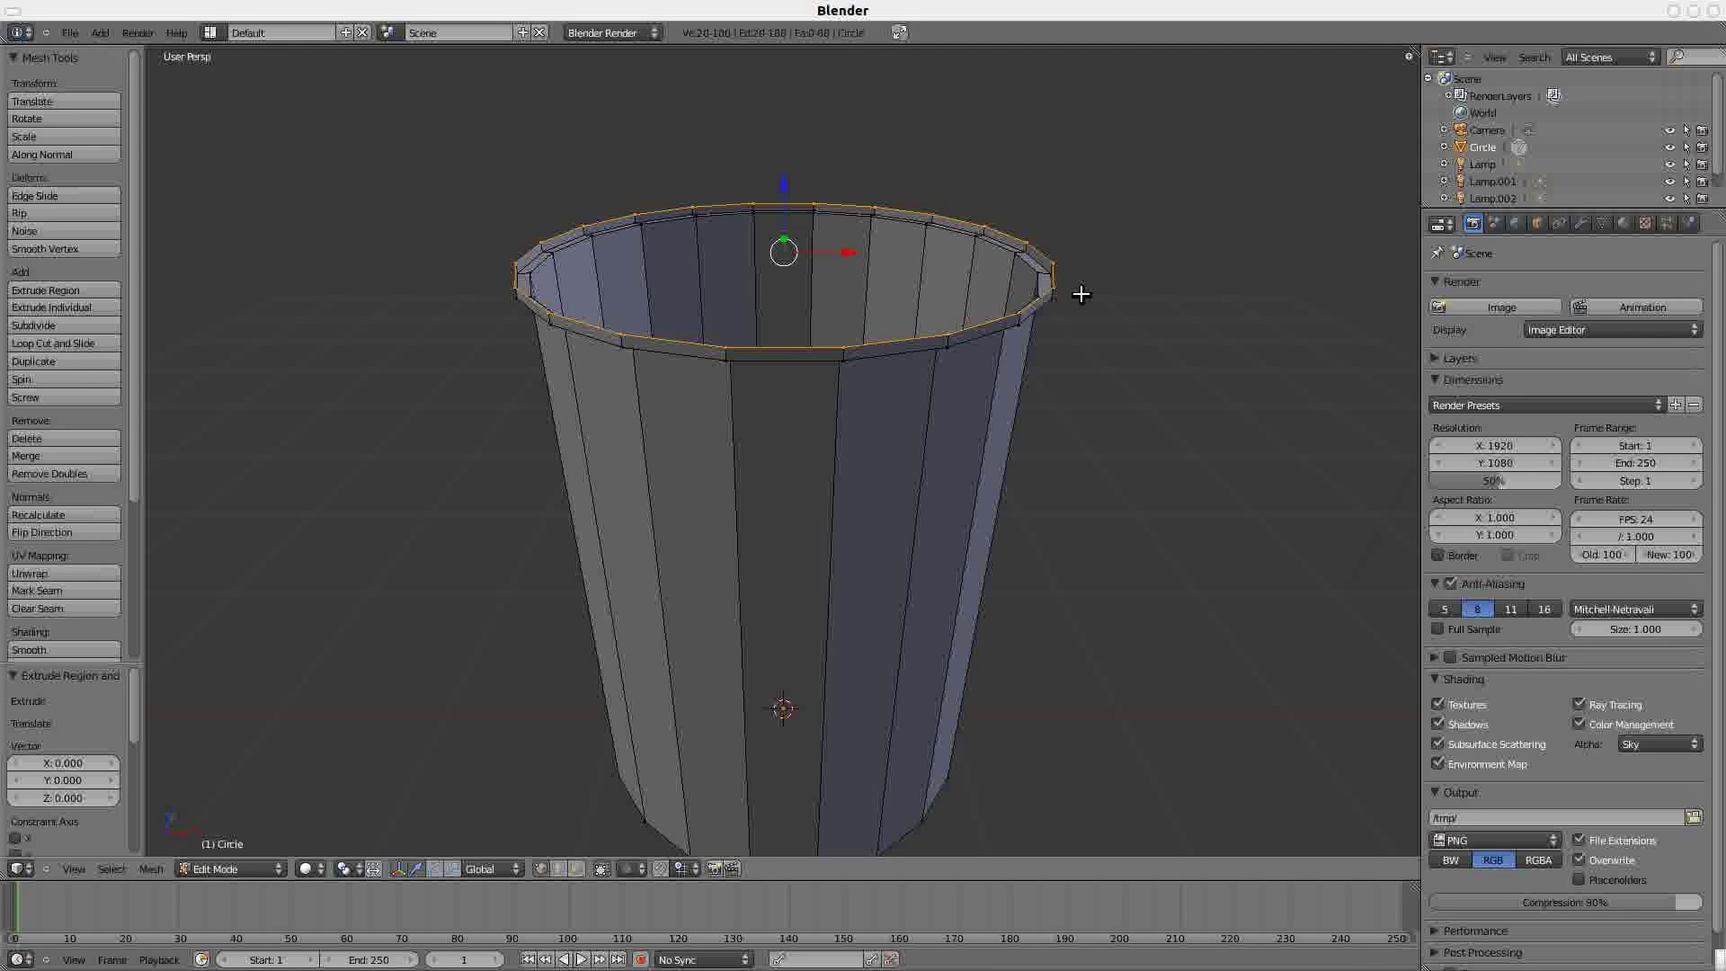
key("s")
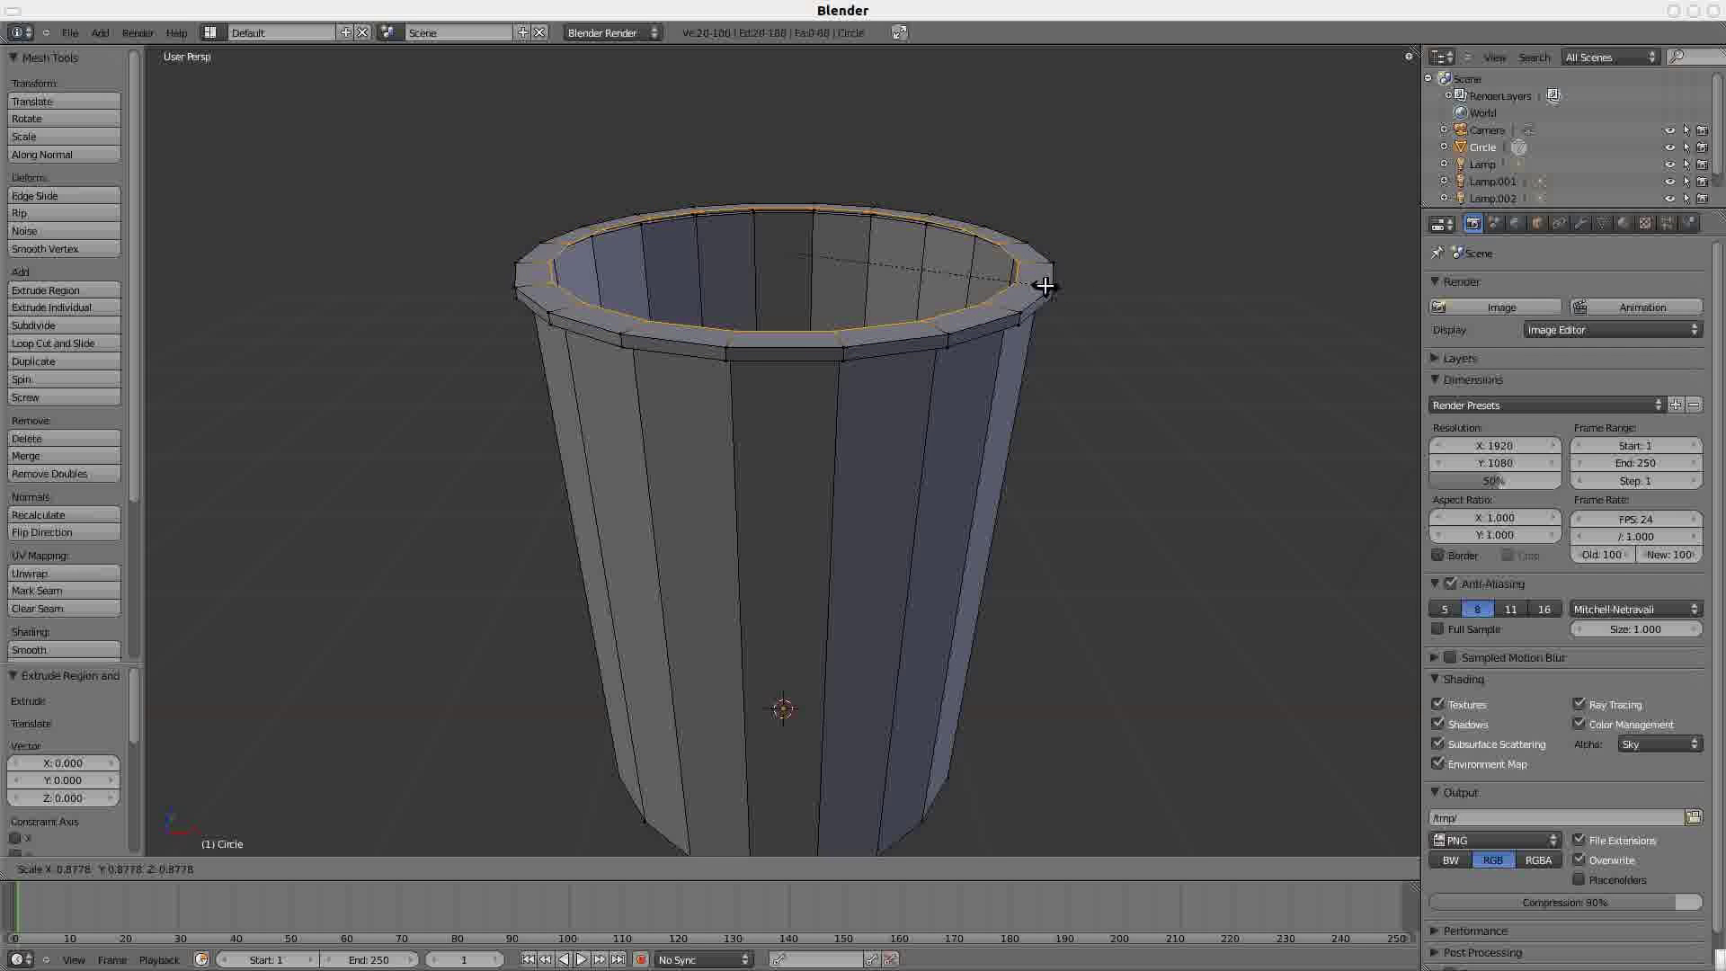
left_click(1044, 285)
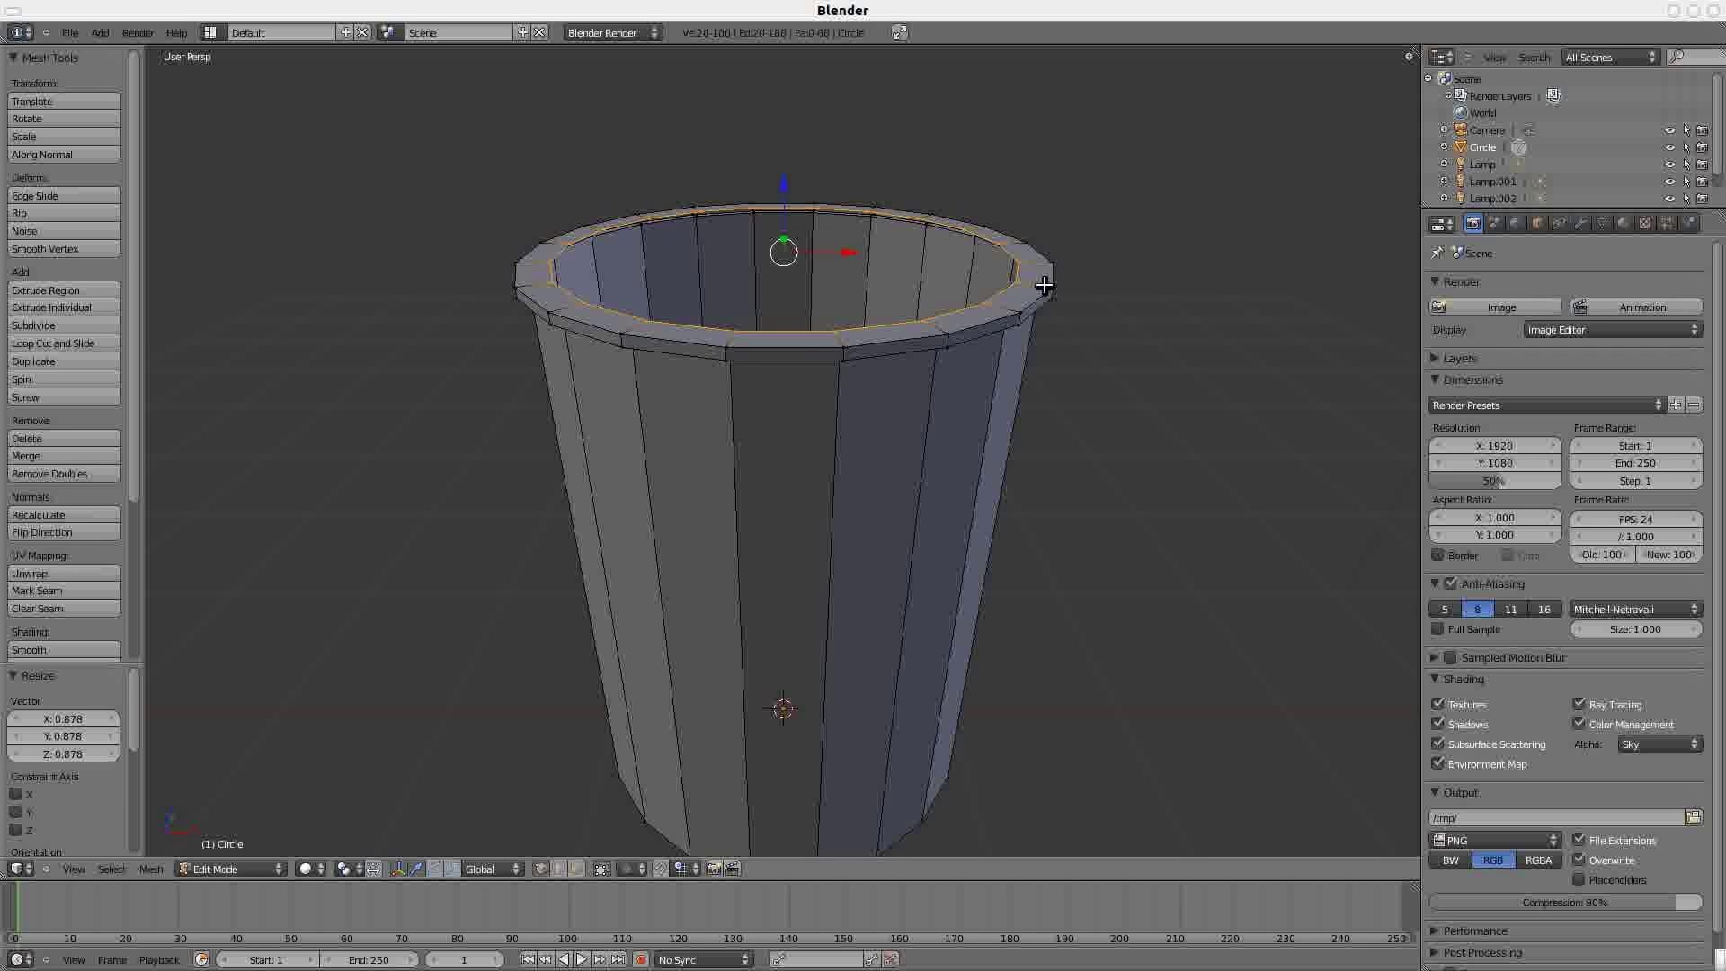
- Extrude the rim's inner ring downward about 2.68 units along the Z axis to form the inner wall
key("KP_8")
key("KP_8")
key("KP_8")
key("KP_8")
key("KP_8")
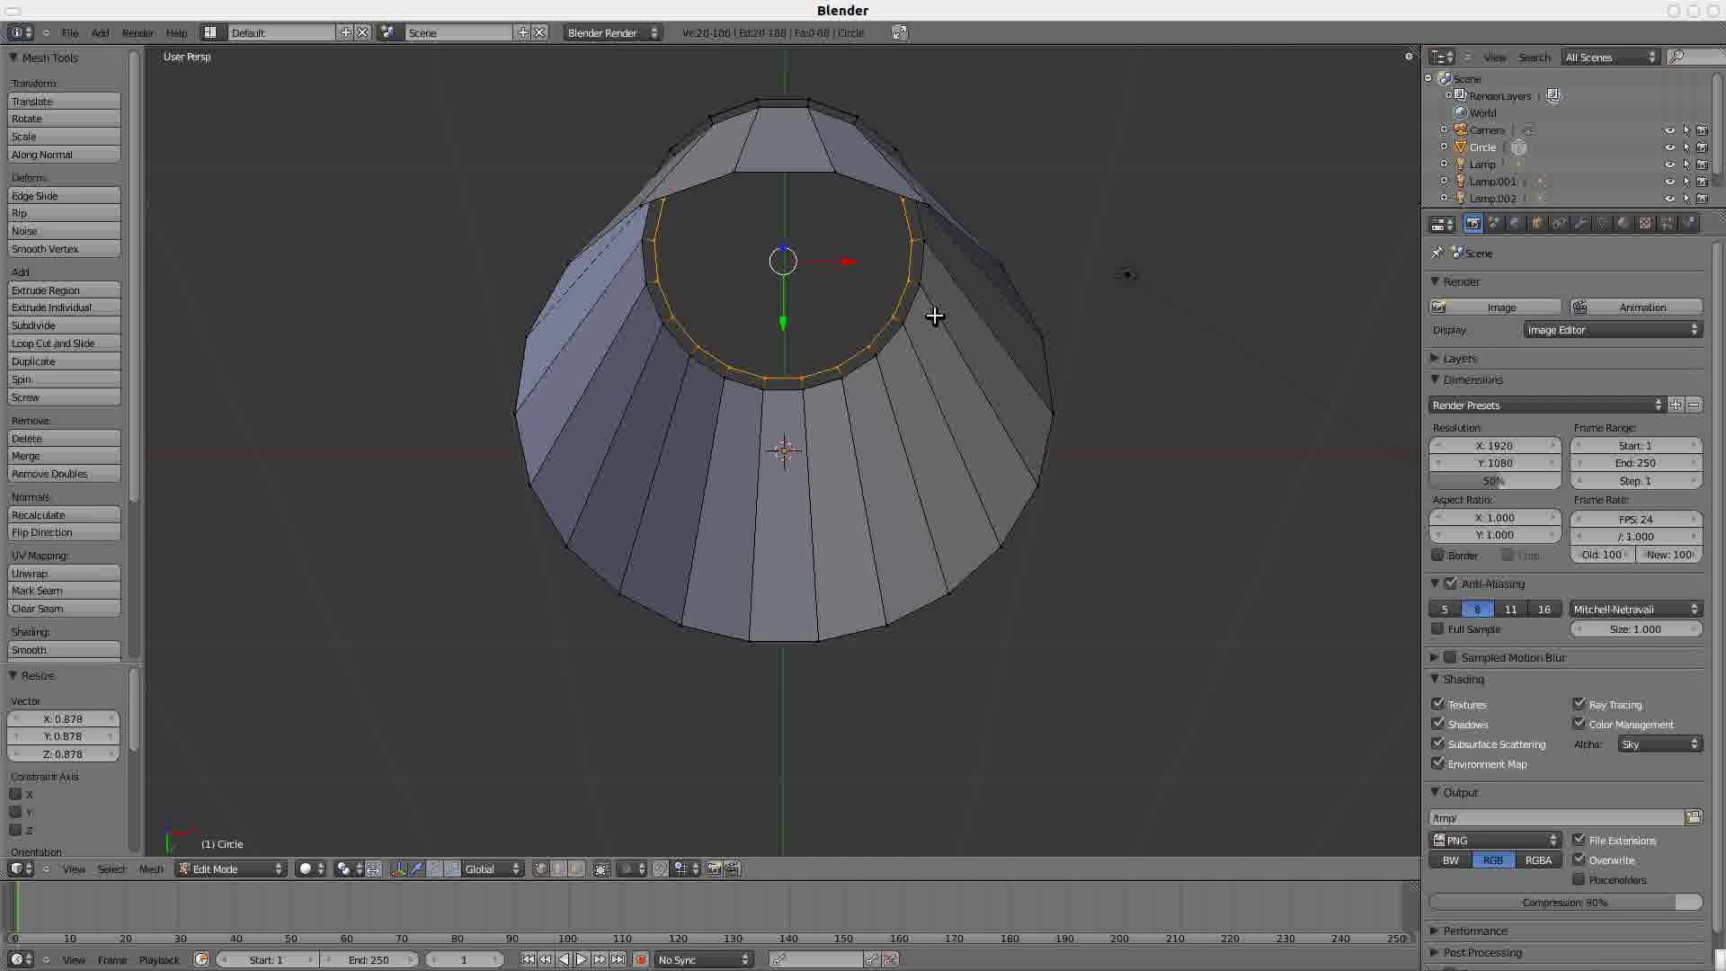
key("e")
key("z")
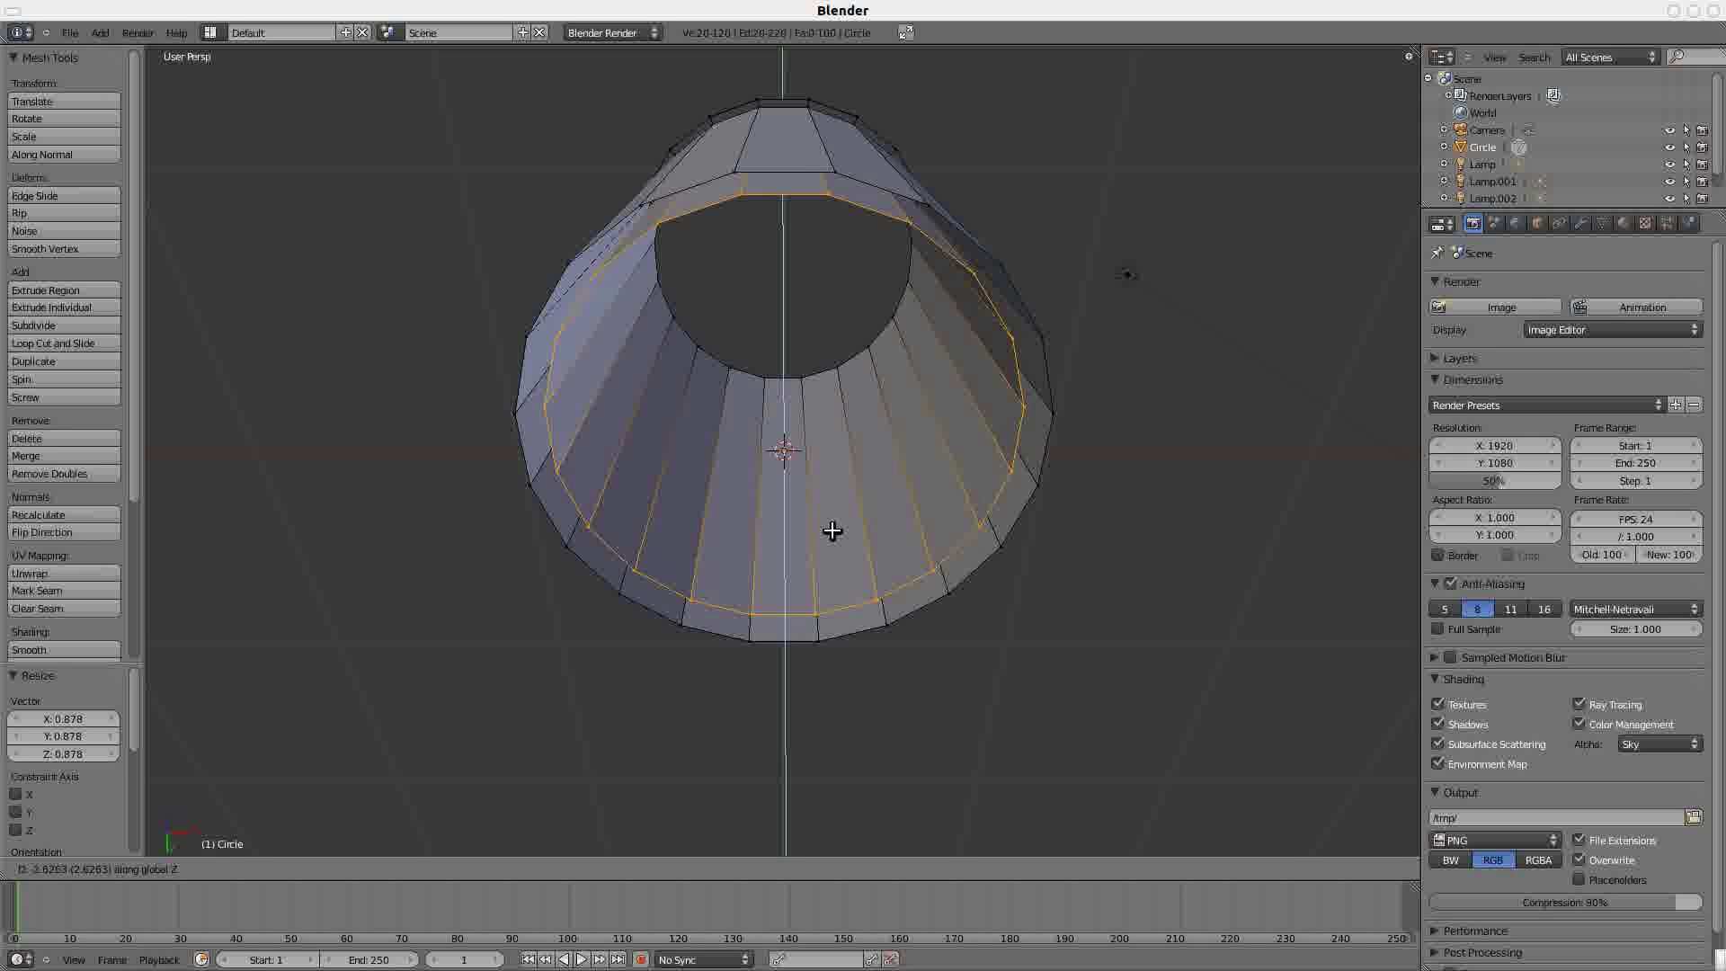
left_click(830, 537)
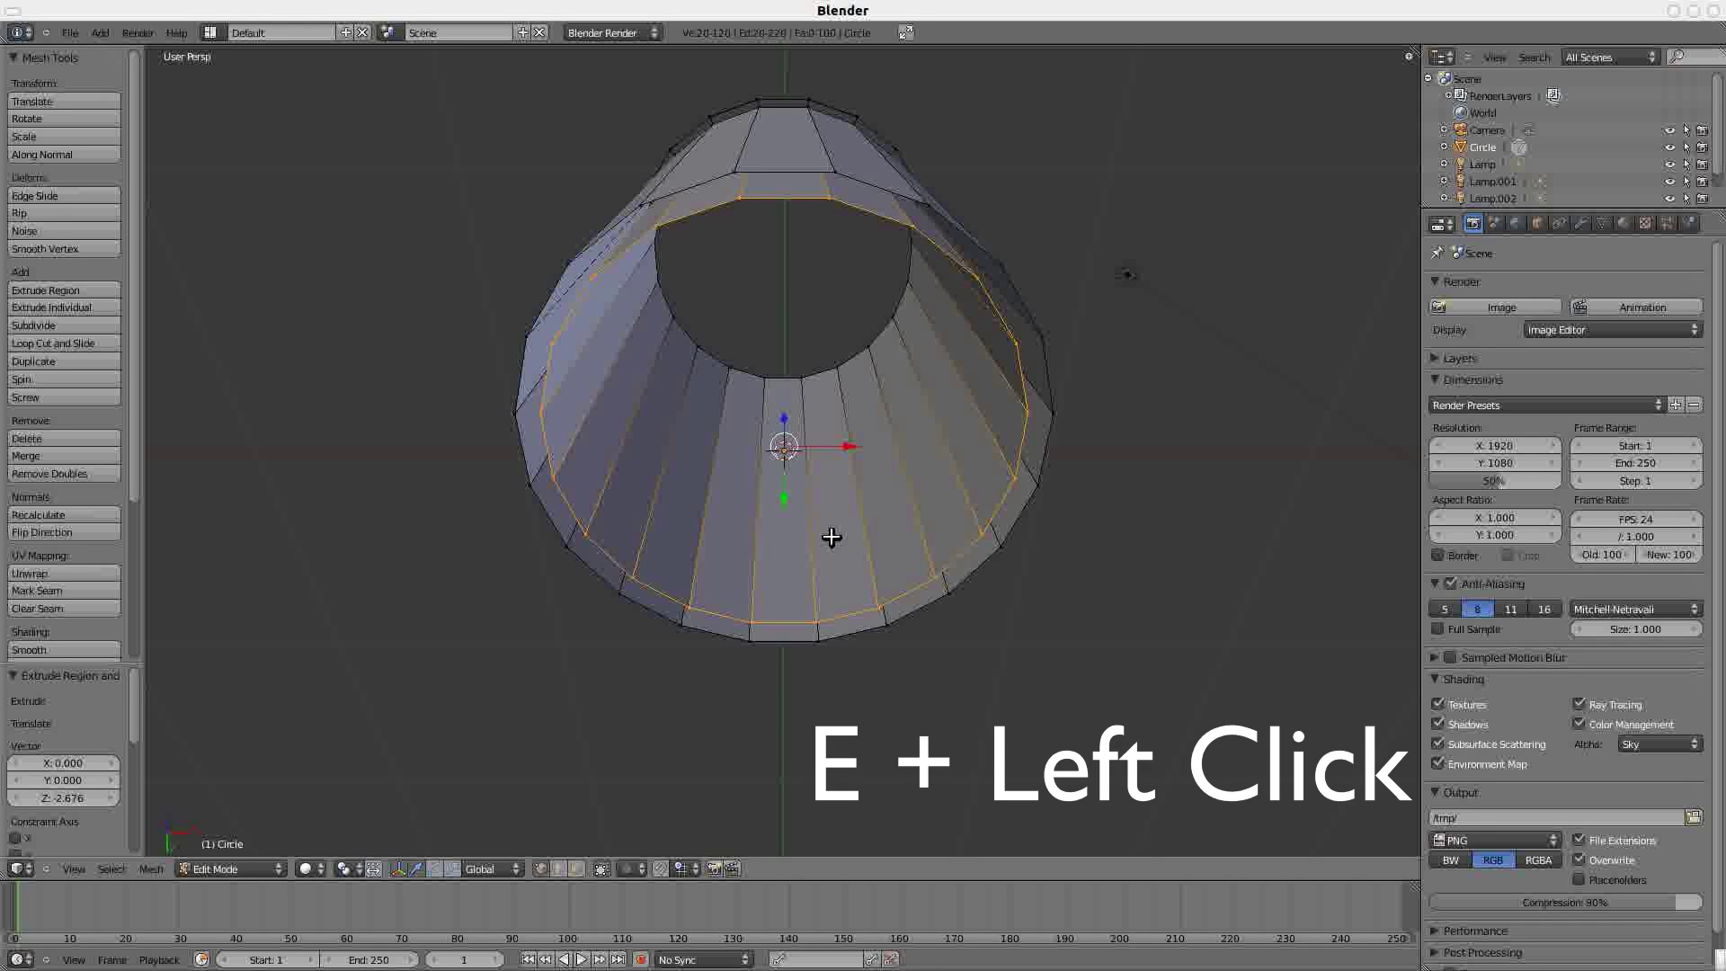
- Extrude the inner wall's bottom ring in place and merge the new ring at its center to close the inner bottom
key("e")
left_click(831, 536)
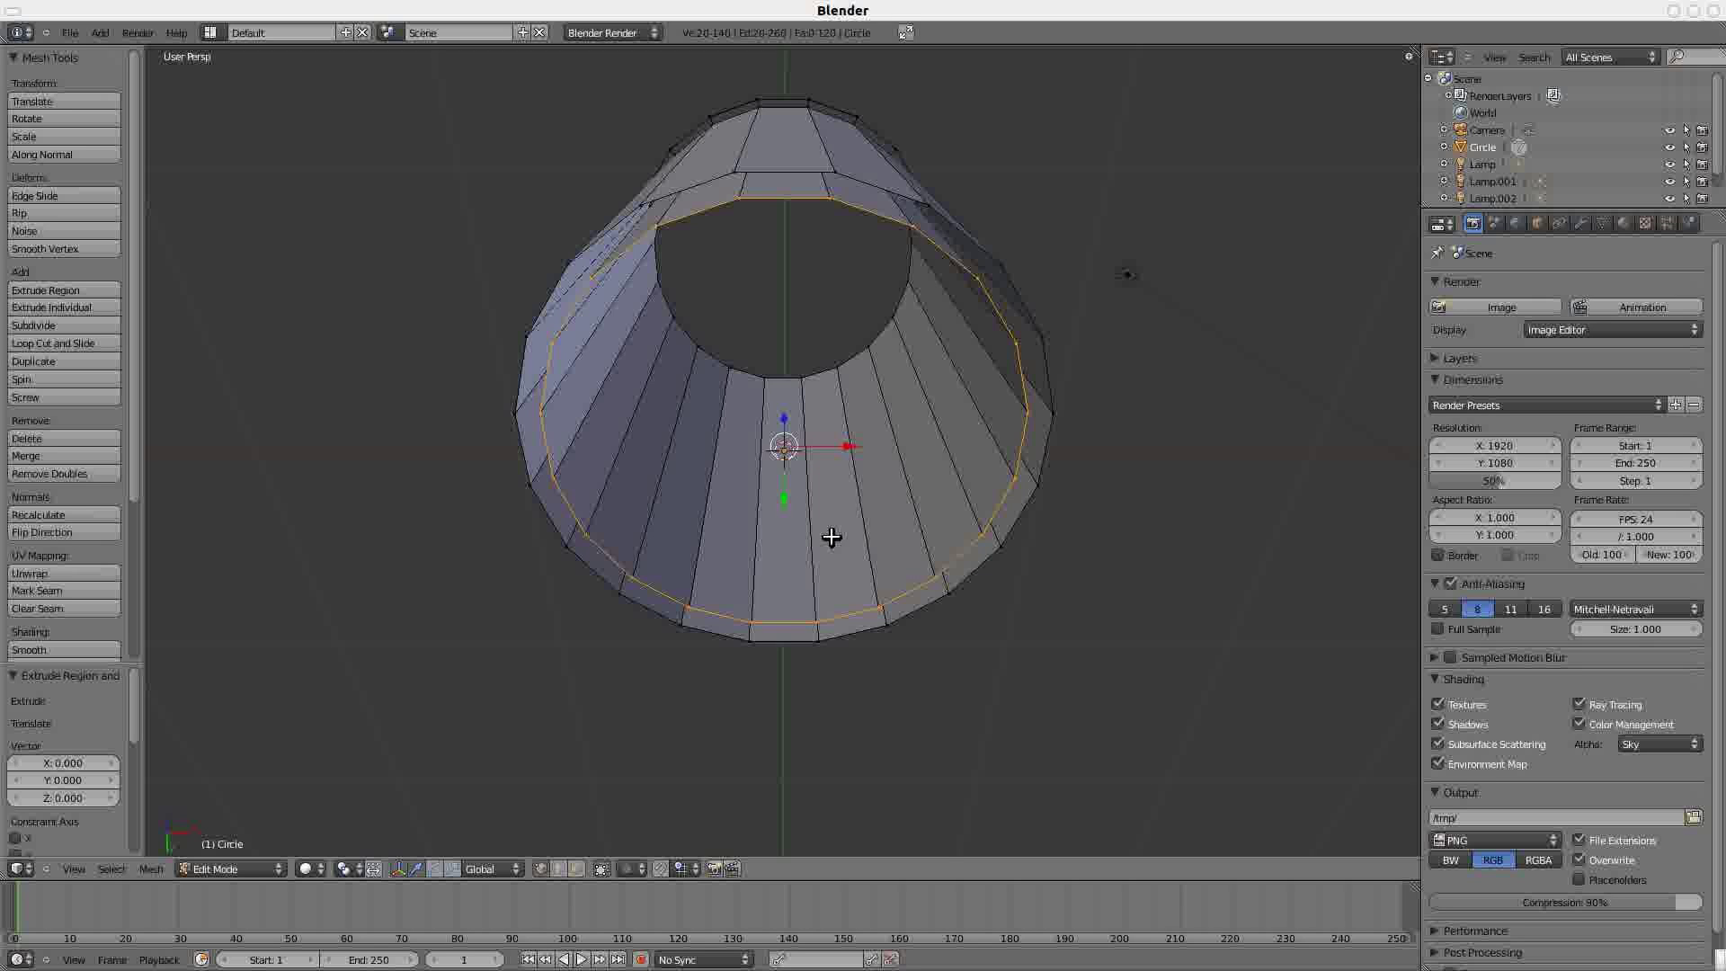
key("alt+m")
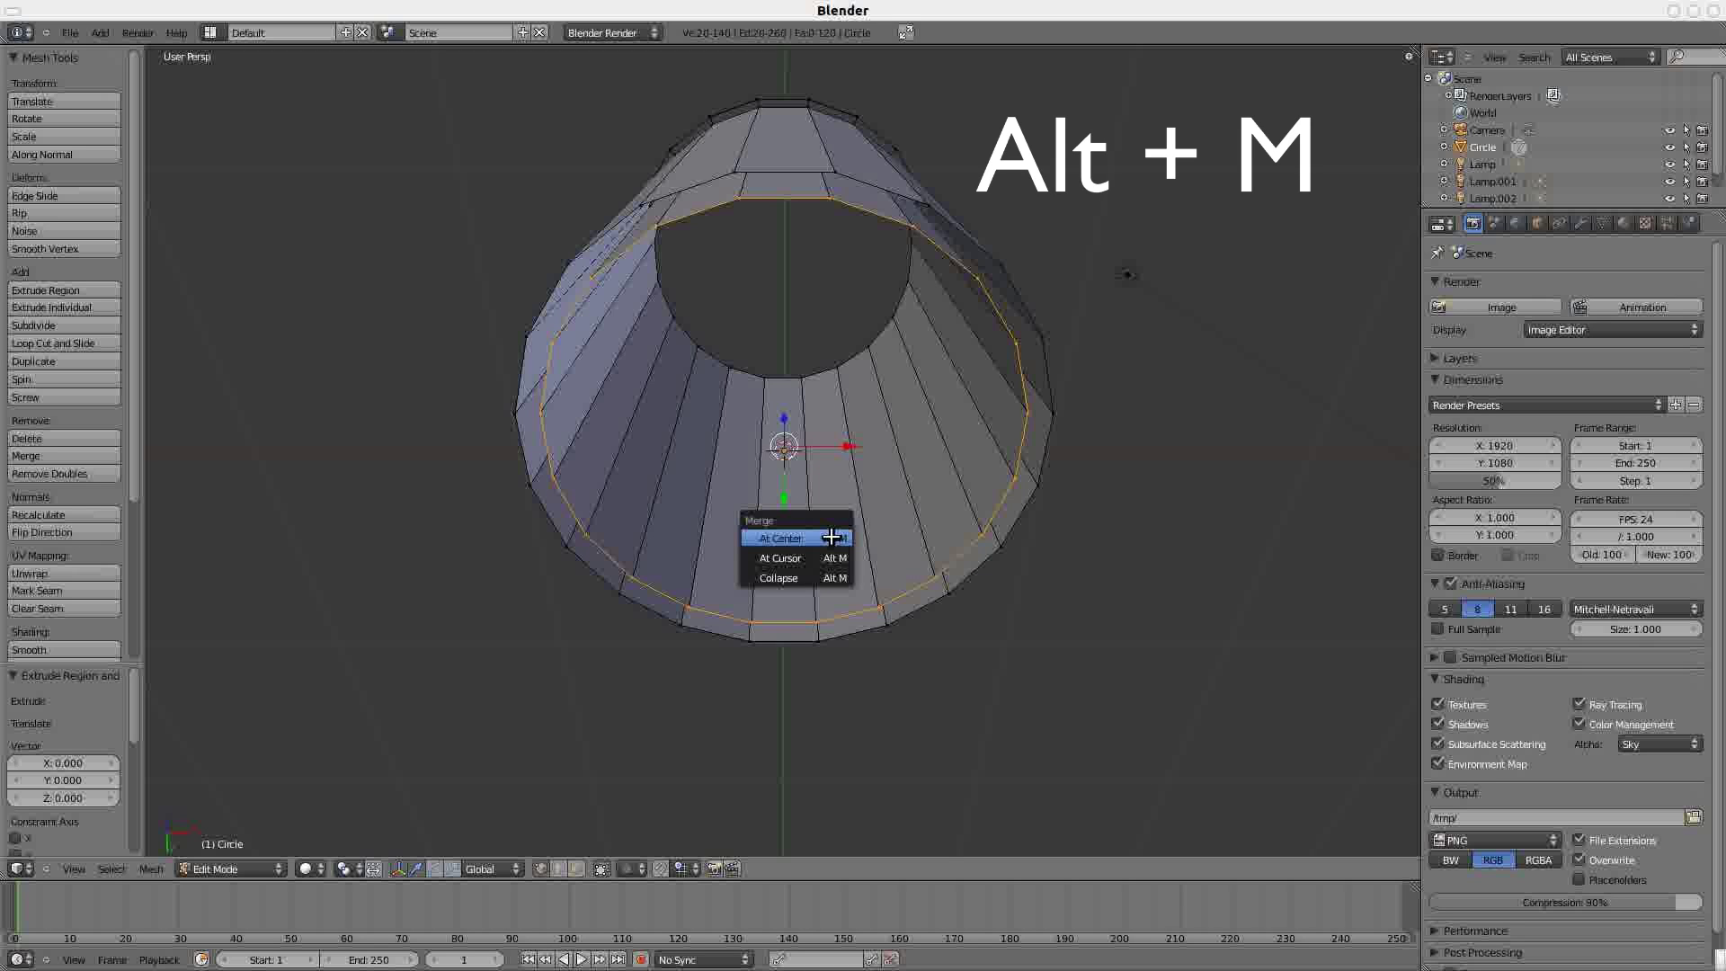
left_click(830, 537)
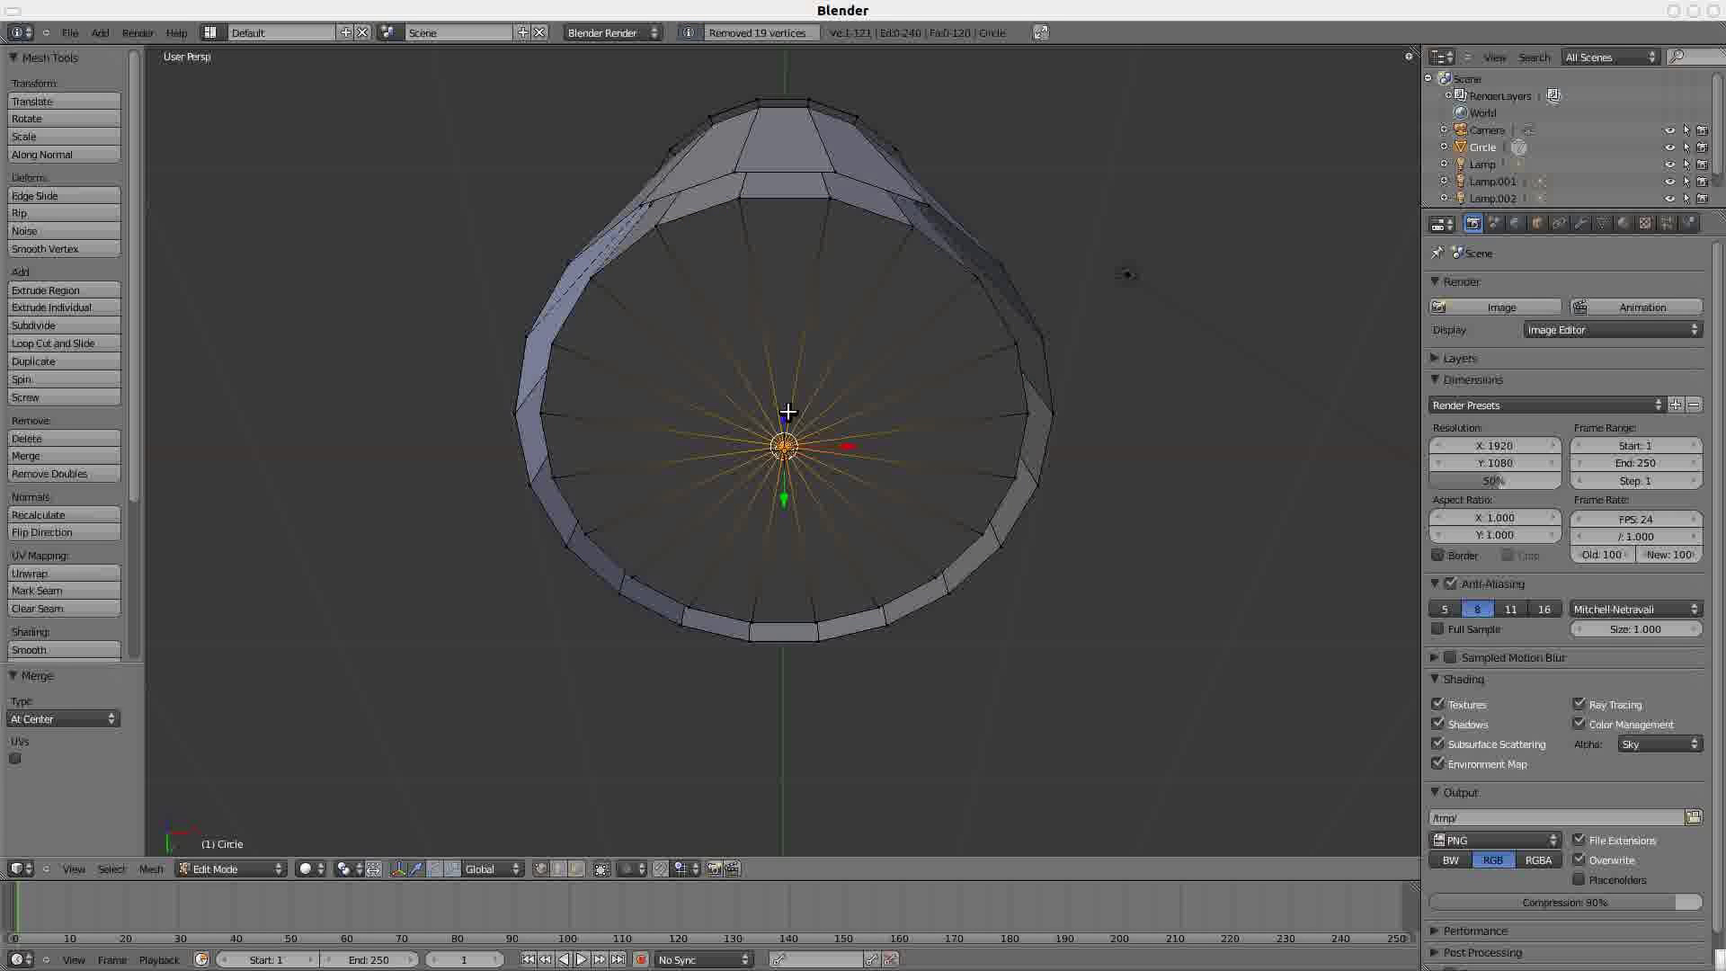
key("a")
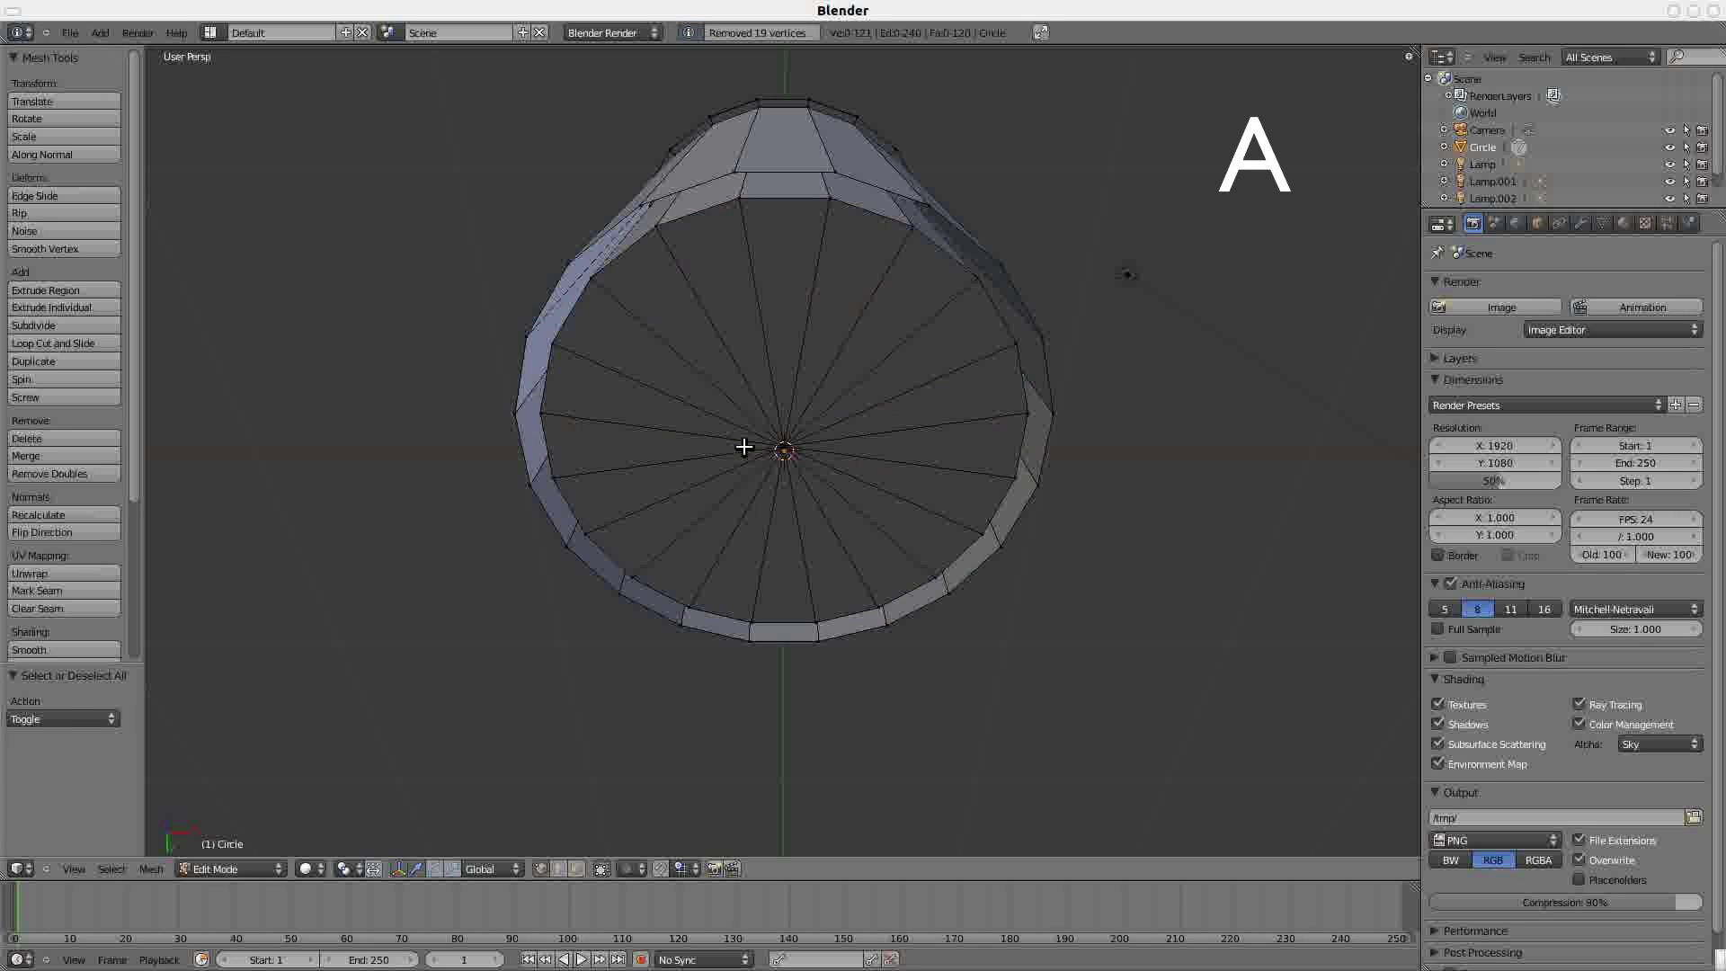
- Box-select the vertices along the near side of the cup's outer bottom ring
key("KP_8")
key("KP_8")
key("KP_8")
key("KP_8")
key("KP_8")
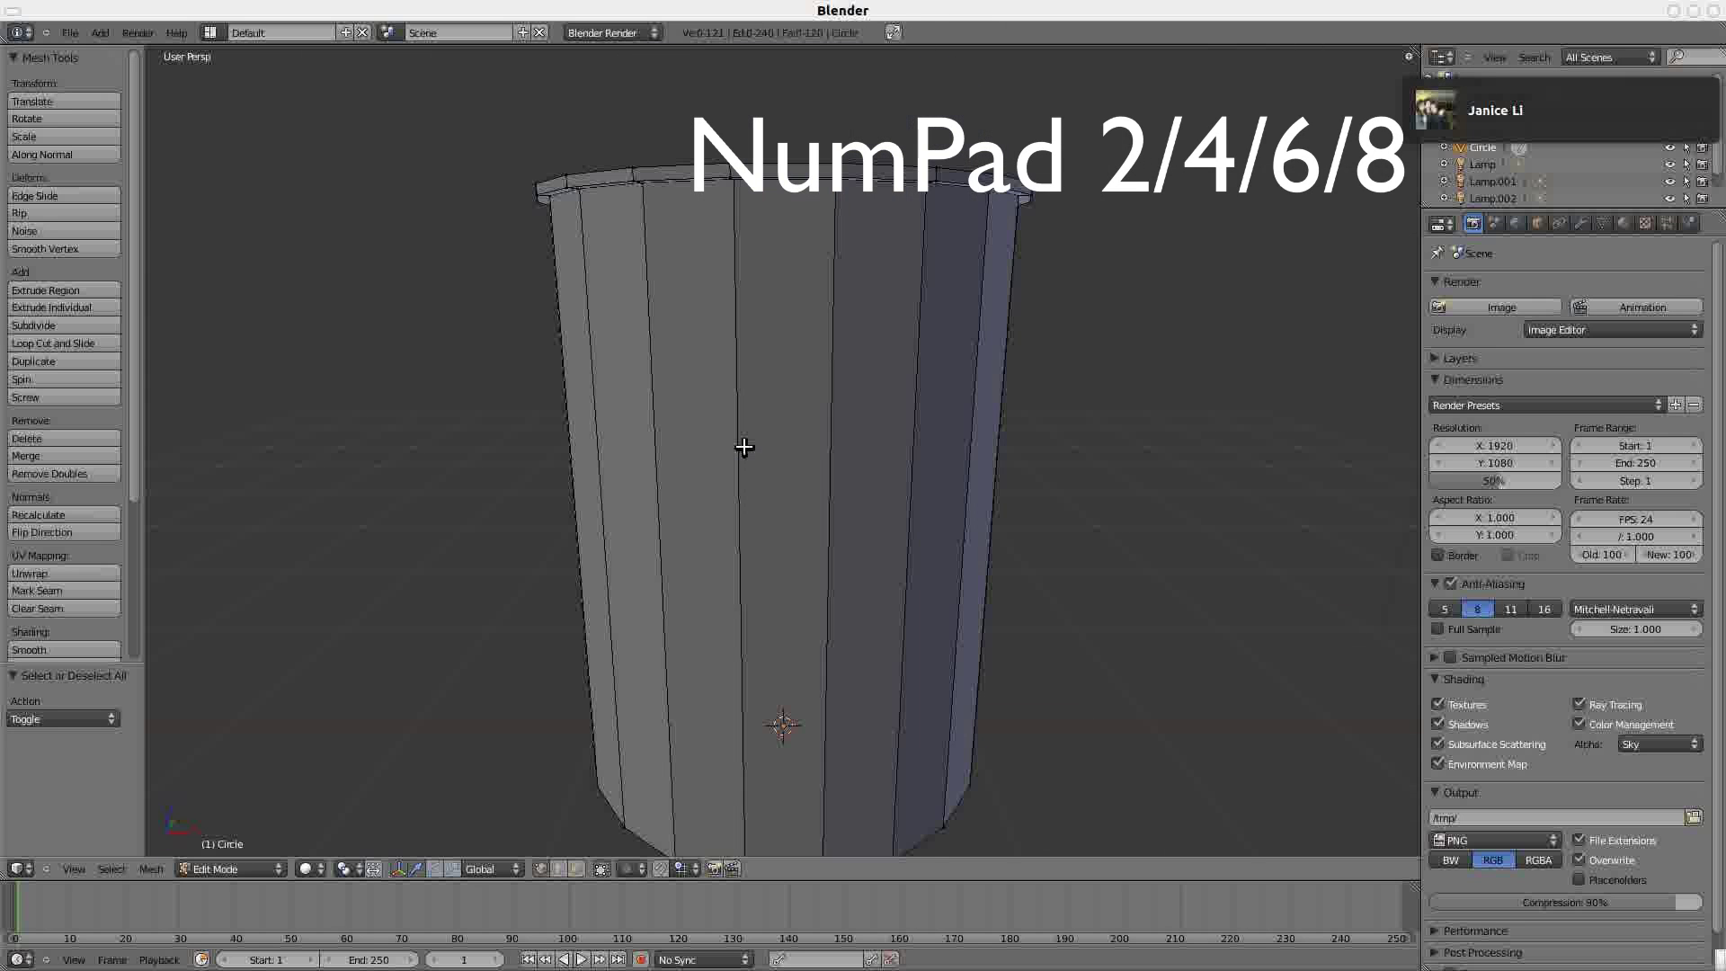
key("KP_8")
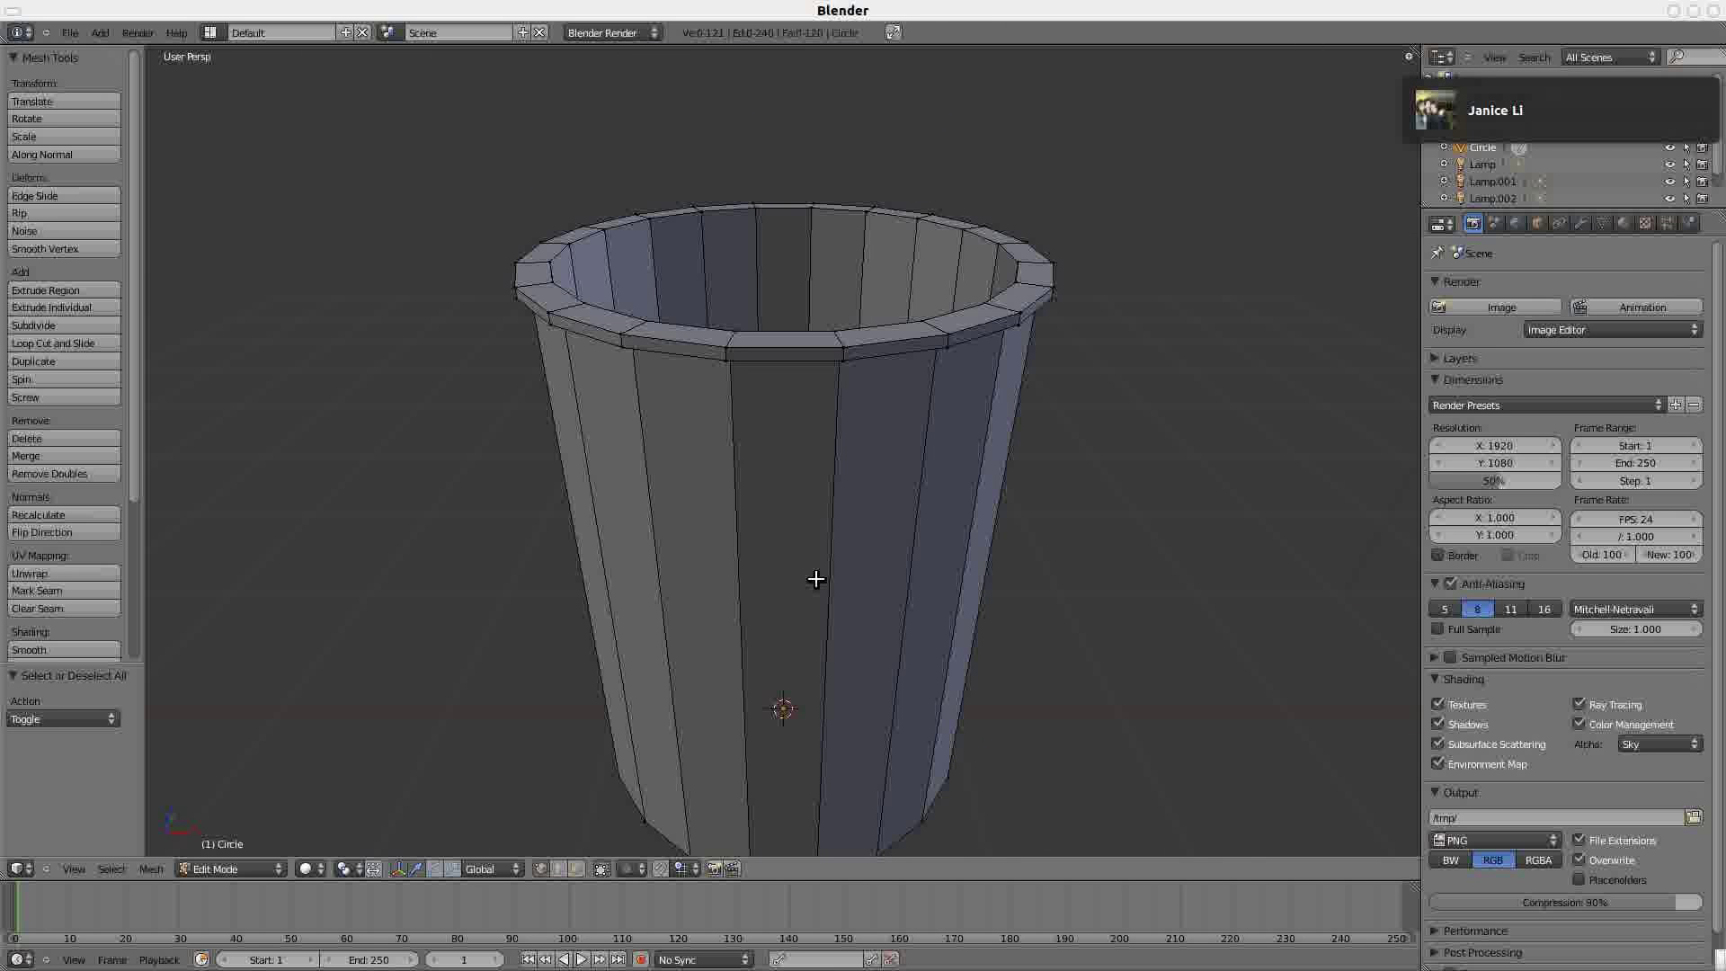
key("KP_8")
key("KP_2")
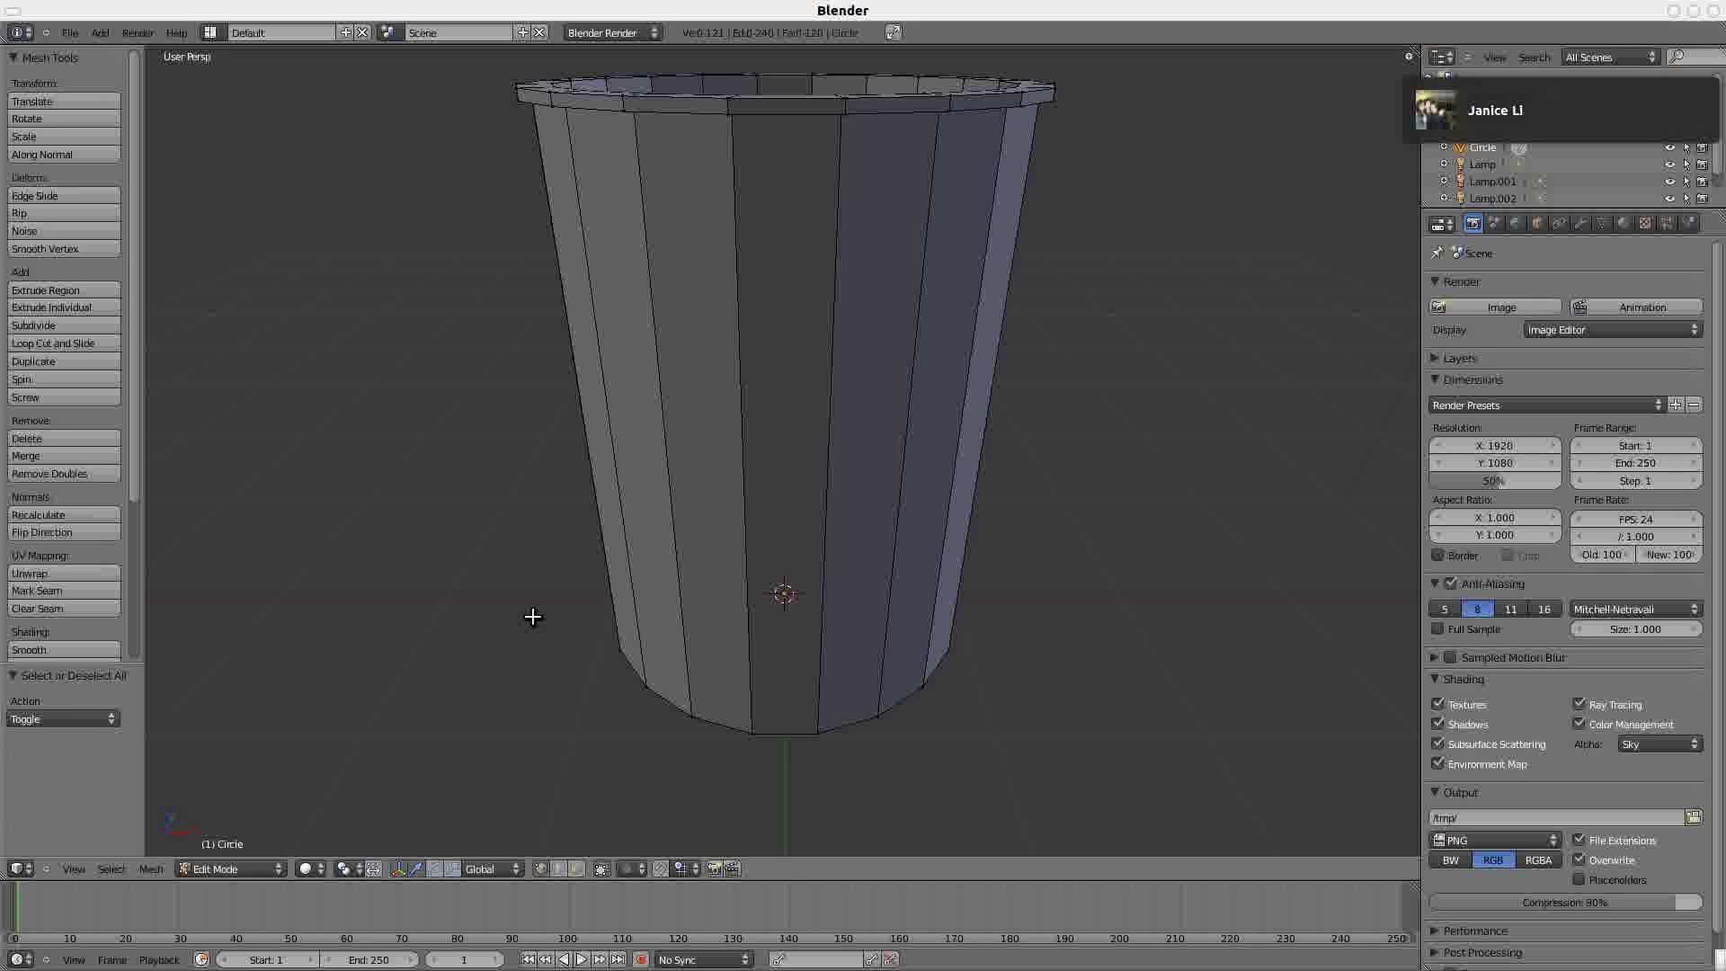
key("b")
left_click_drag(547, 543, 1087, 776)
- Add the remaining vertices from the other sides so that the whole outer bottom ring is selected
key("KP_2")
key("KP_2")
key("KP_2")
key("KP_4")
key("KP_4")
key("KP_4")
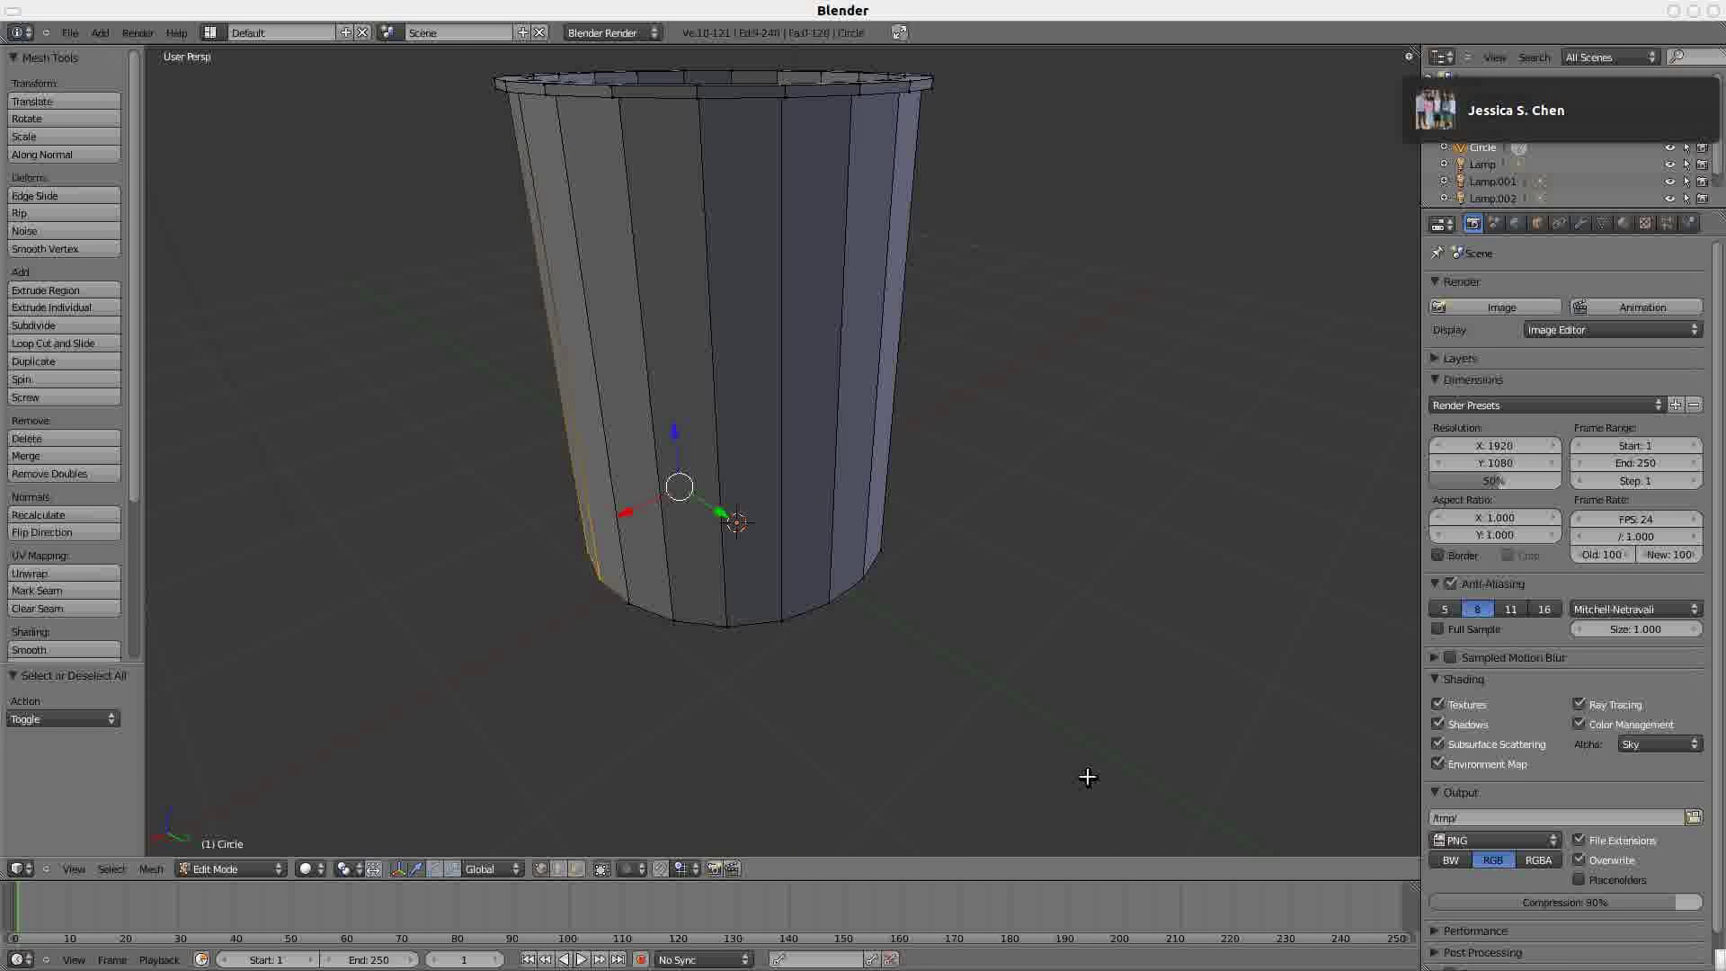
key("b")
left_click_drag(489, 446, 1068, 681)
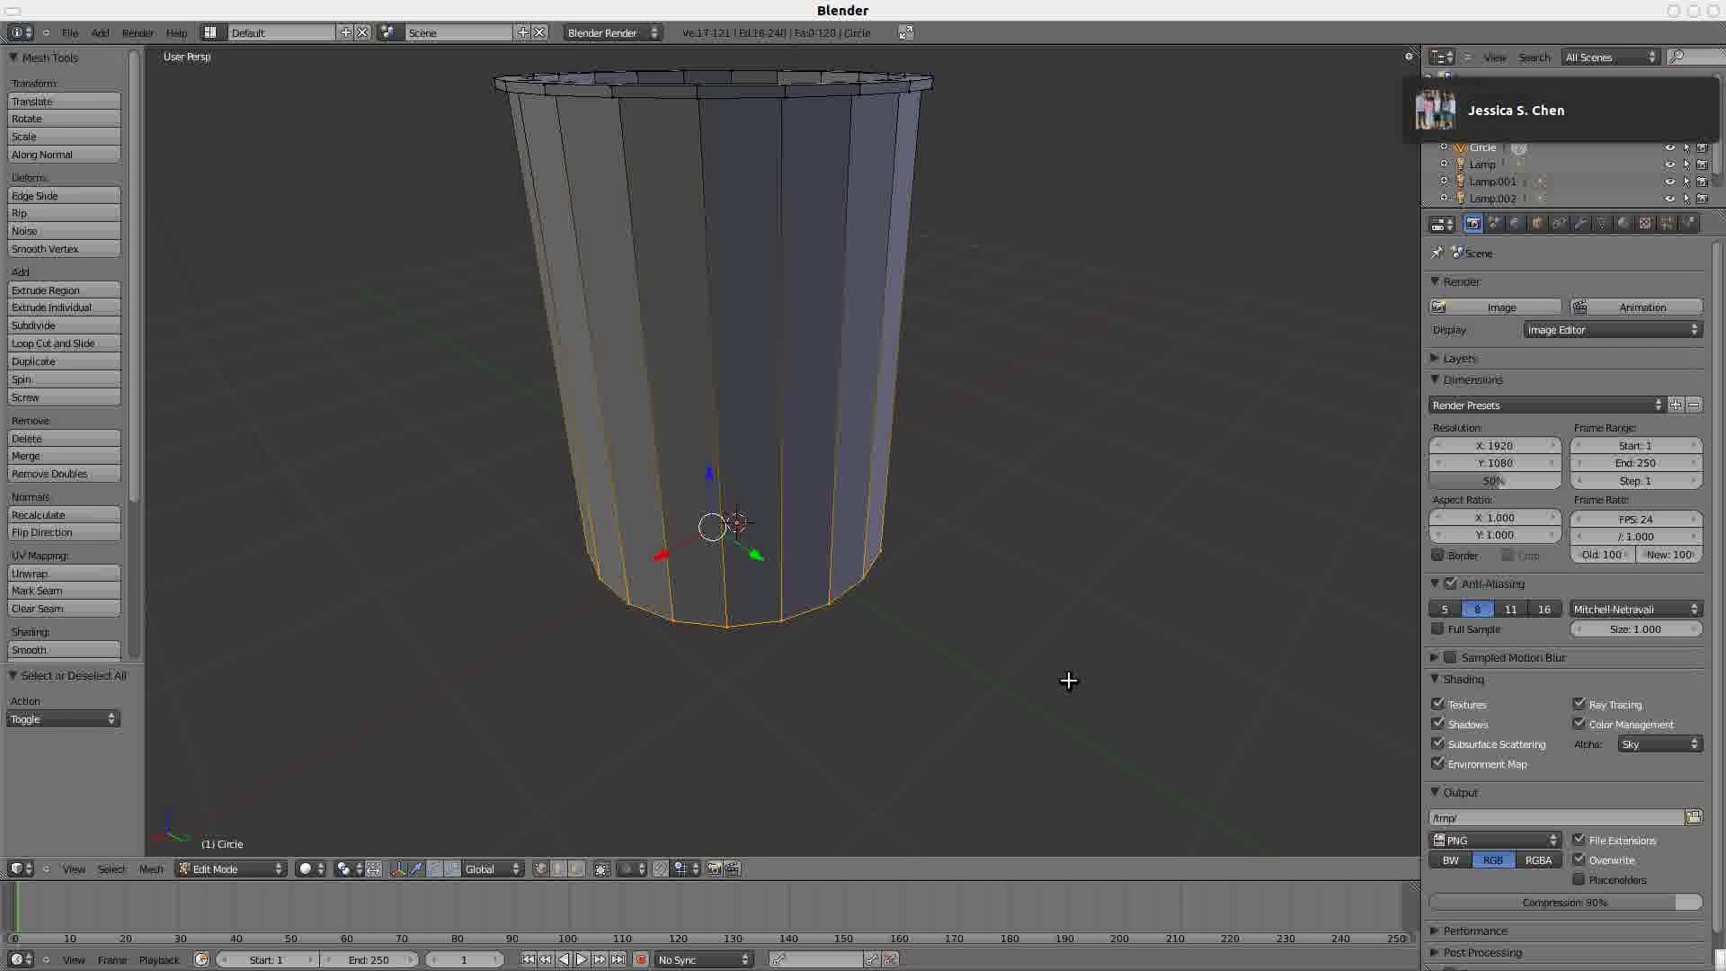
key("KP_6")
key("KP_6")
key("KP_6")
key("KP_6")
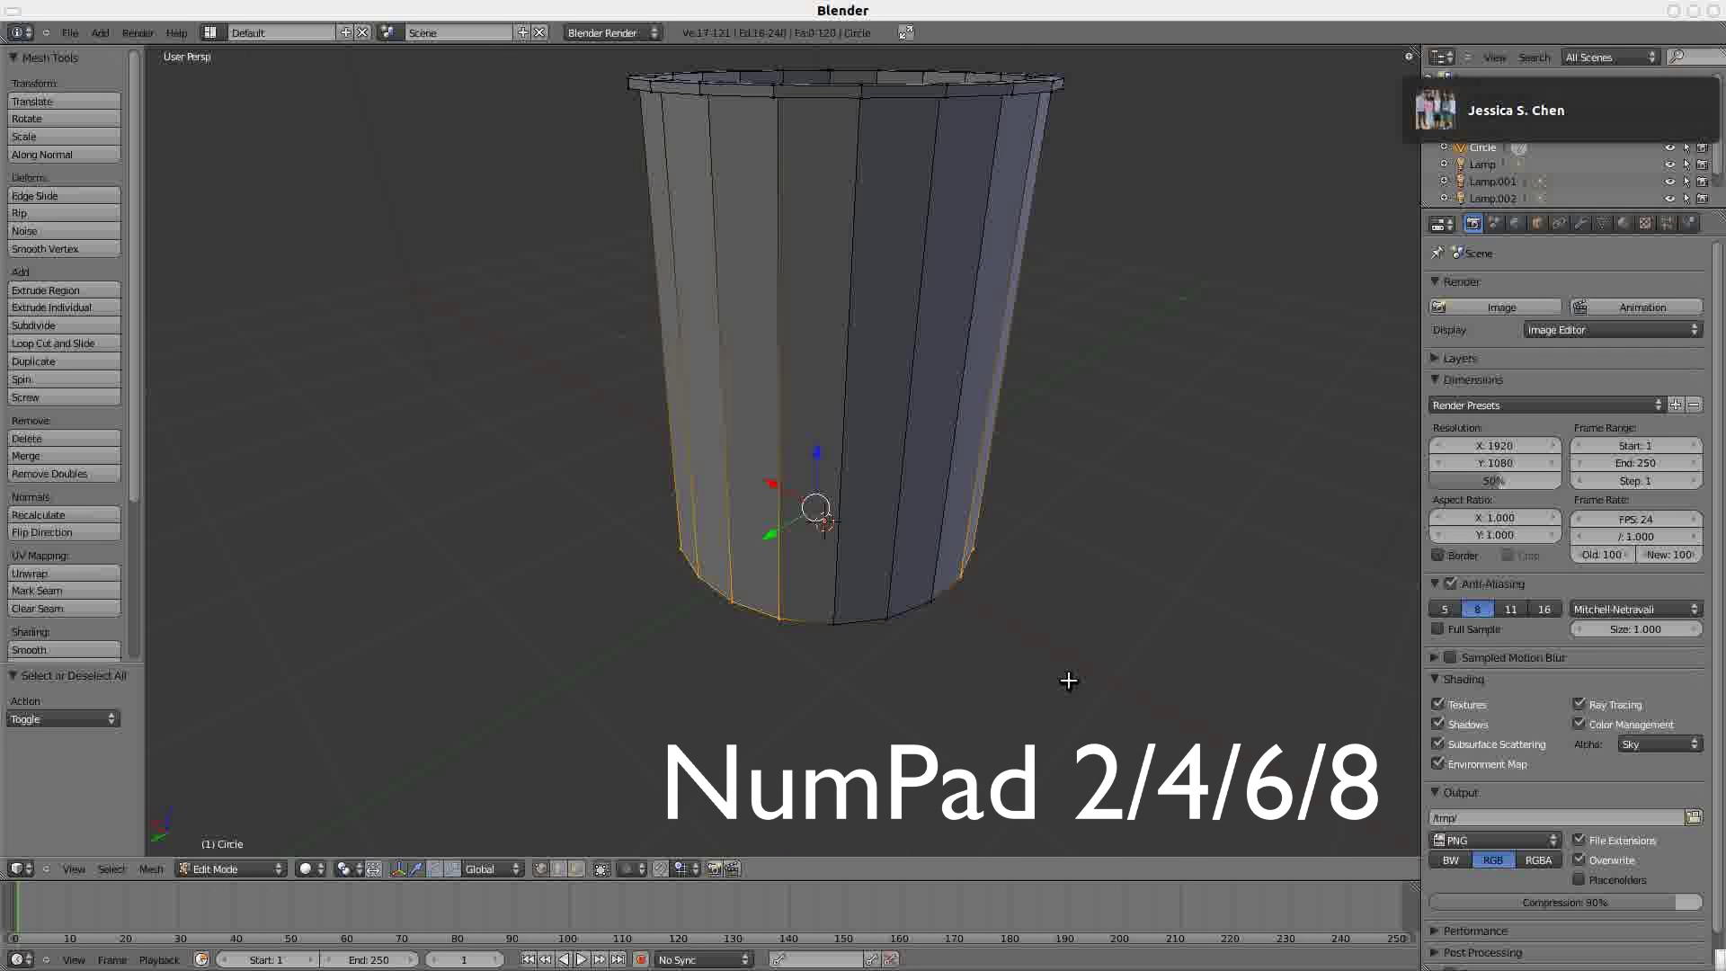
key("b")
left_click_drag(714, 510, 1046, 698)
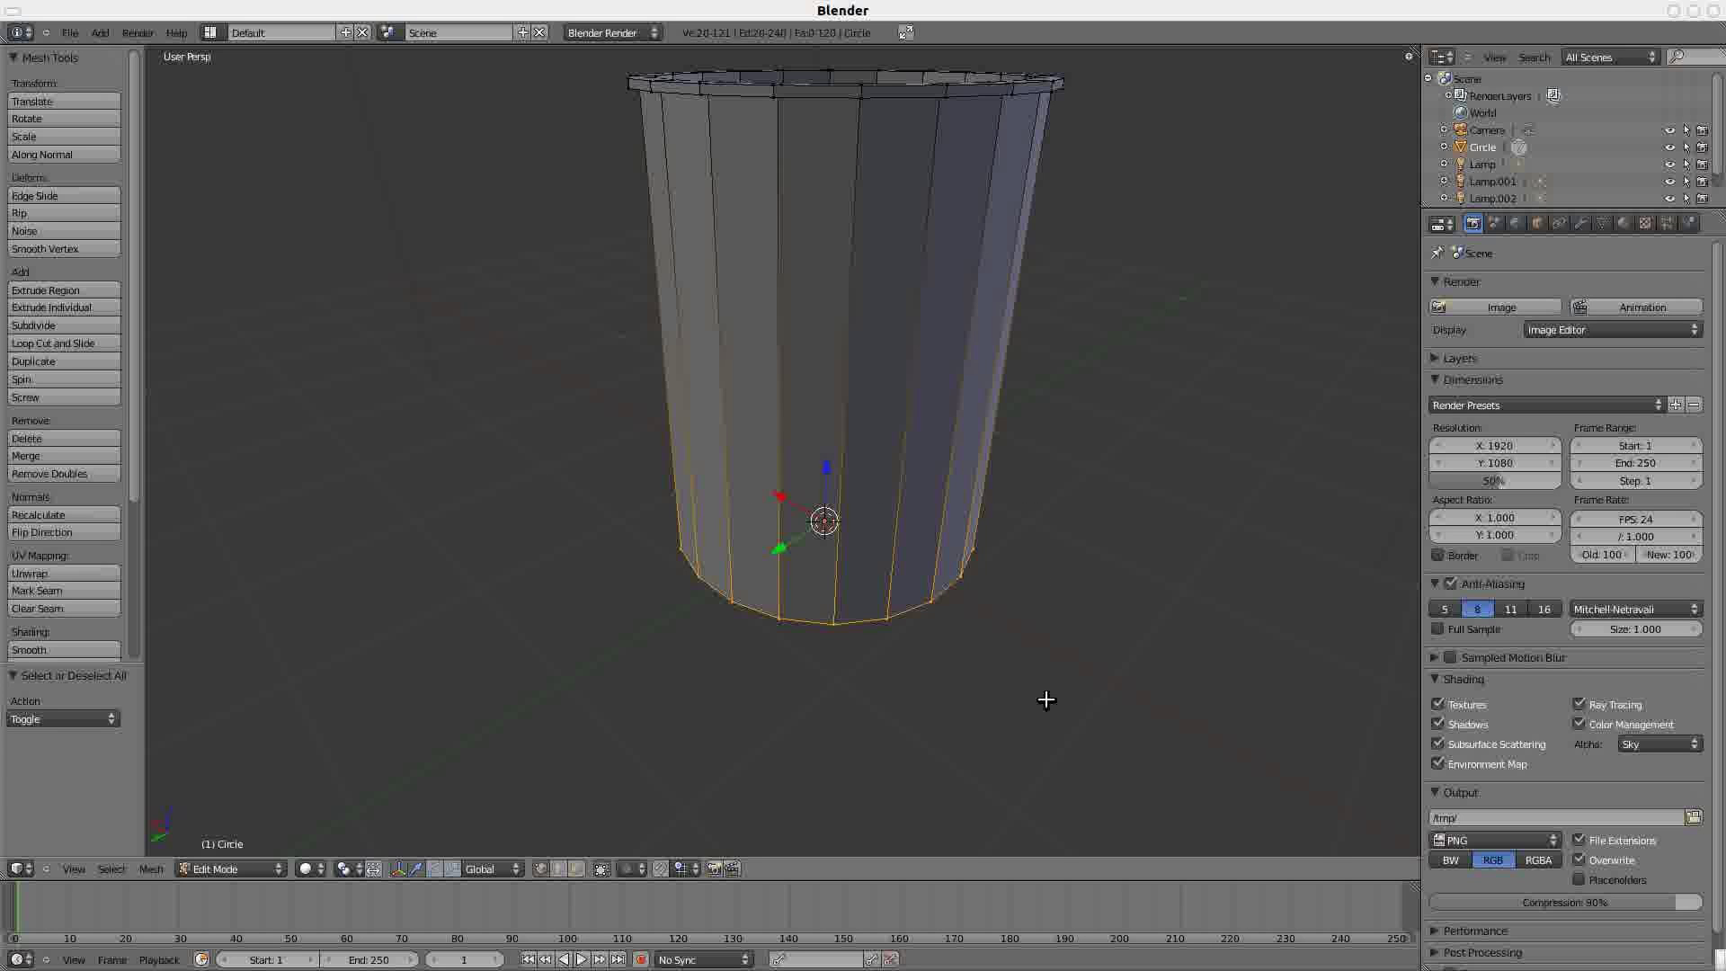
- Extrude the outer bottom ring in place and merge the new ring at its center to close the cup's underside
key("KP_6")
key("KP_6")
key("KP_6")
key("KP_6")
key("KP_6")
key("KP_6")
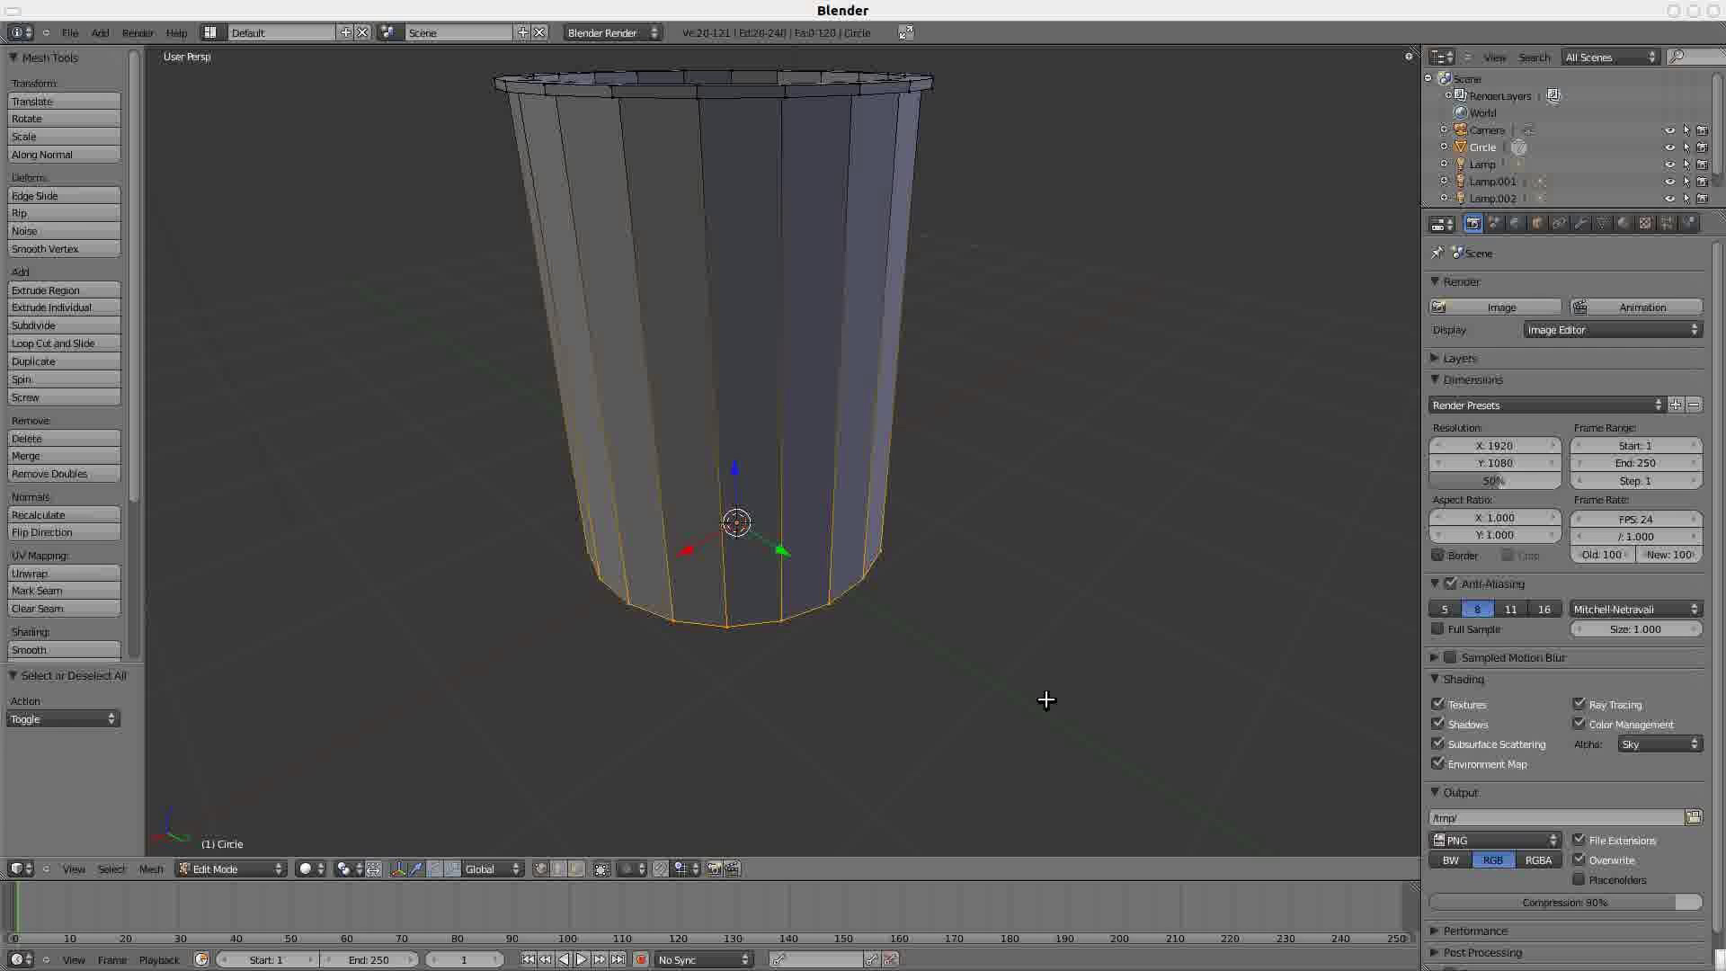
key("KP_8")
key("KP_8")
key("KP_8")
key("KP_8")
key("KP_8")
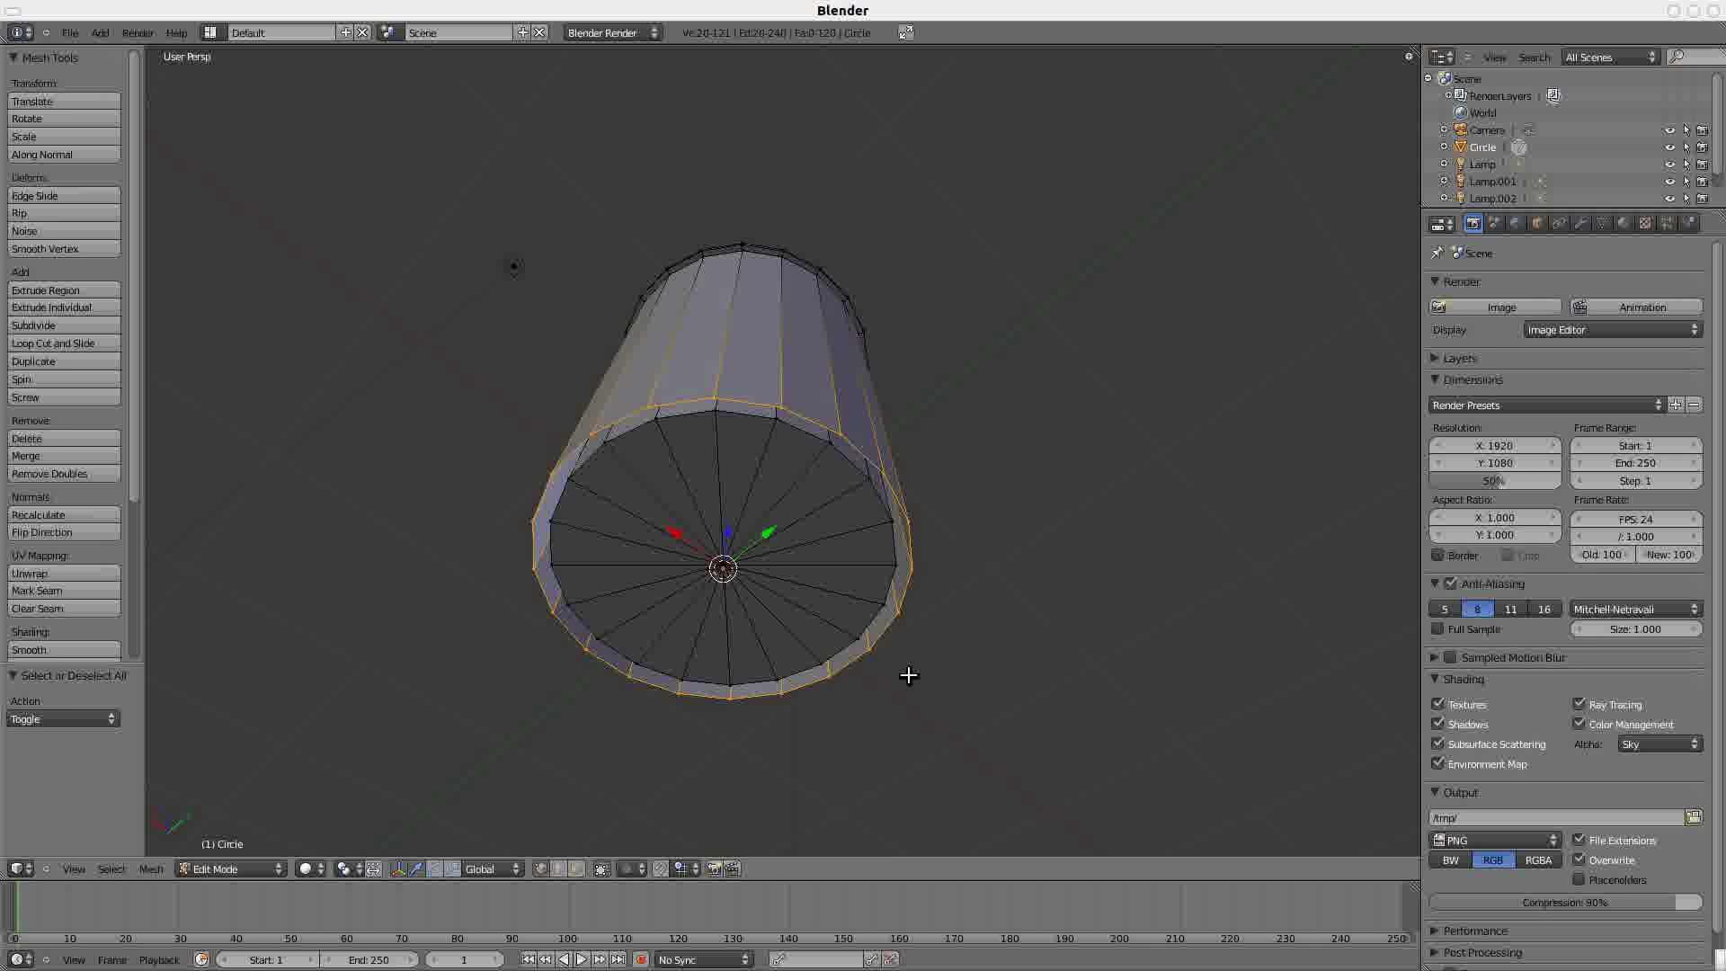
key("e")
left_click(907, 675)
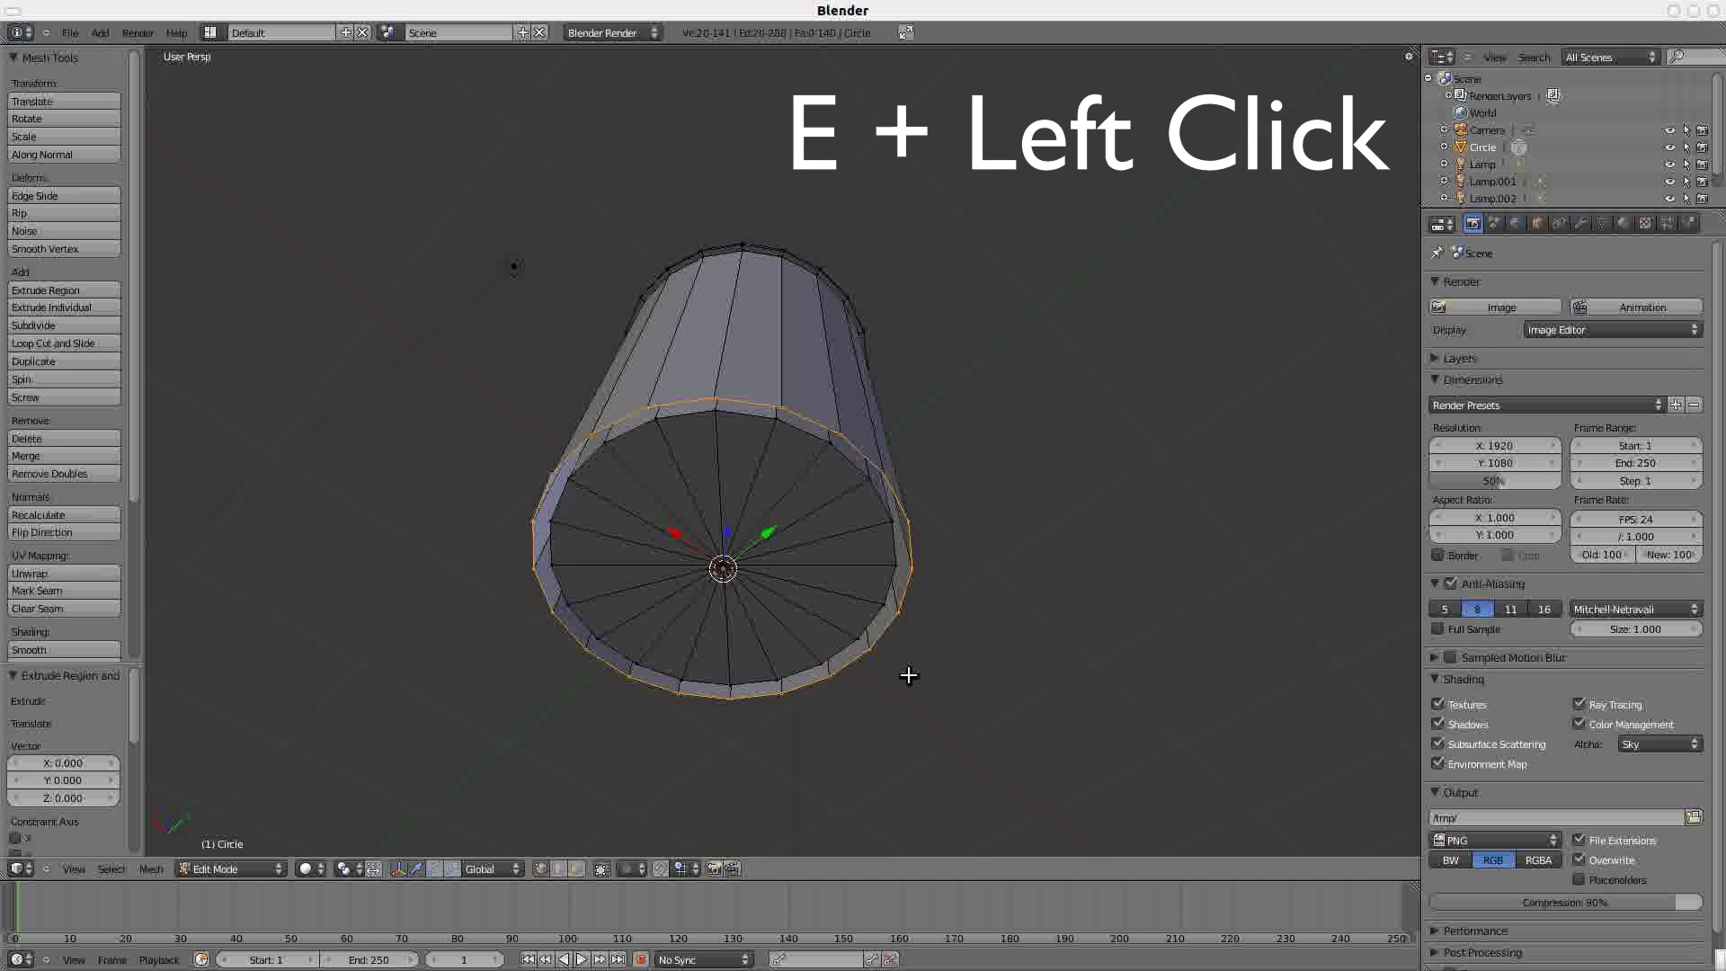
key("alt+m")
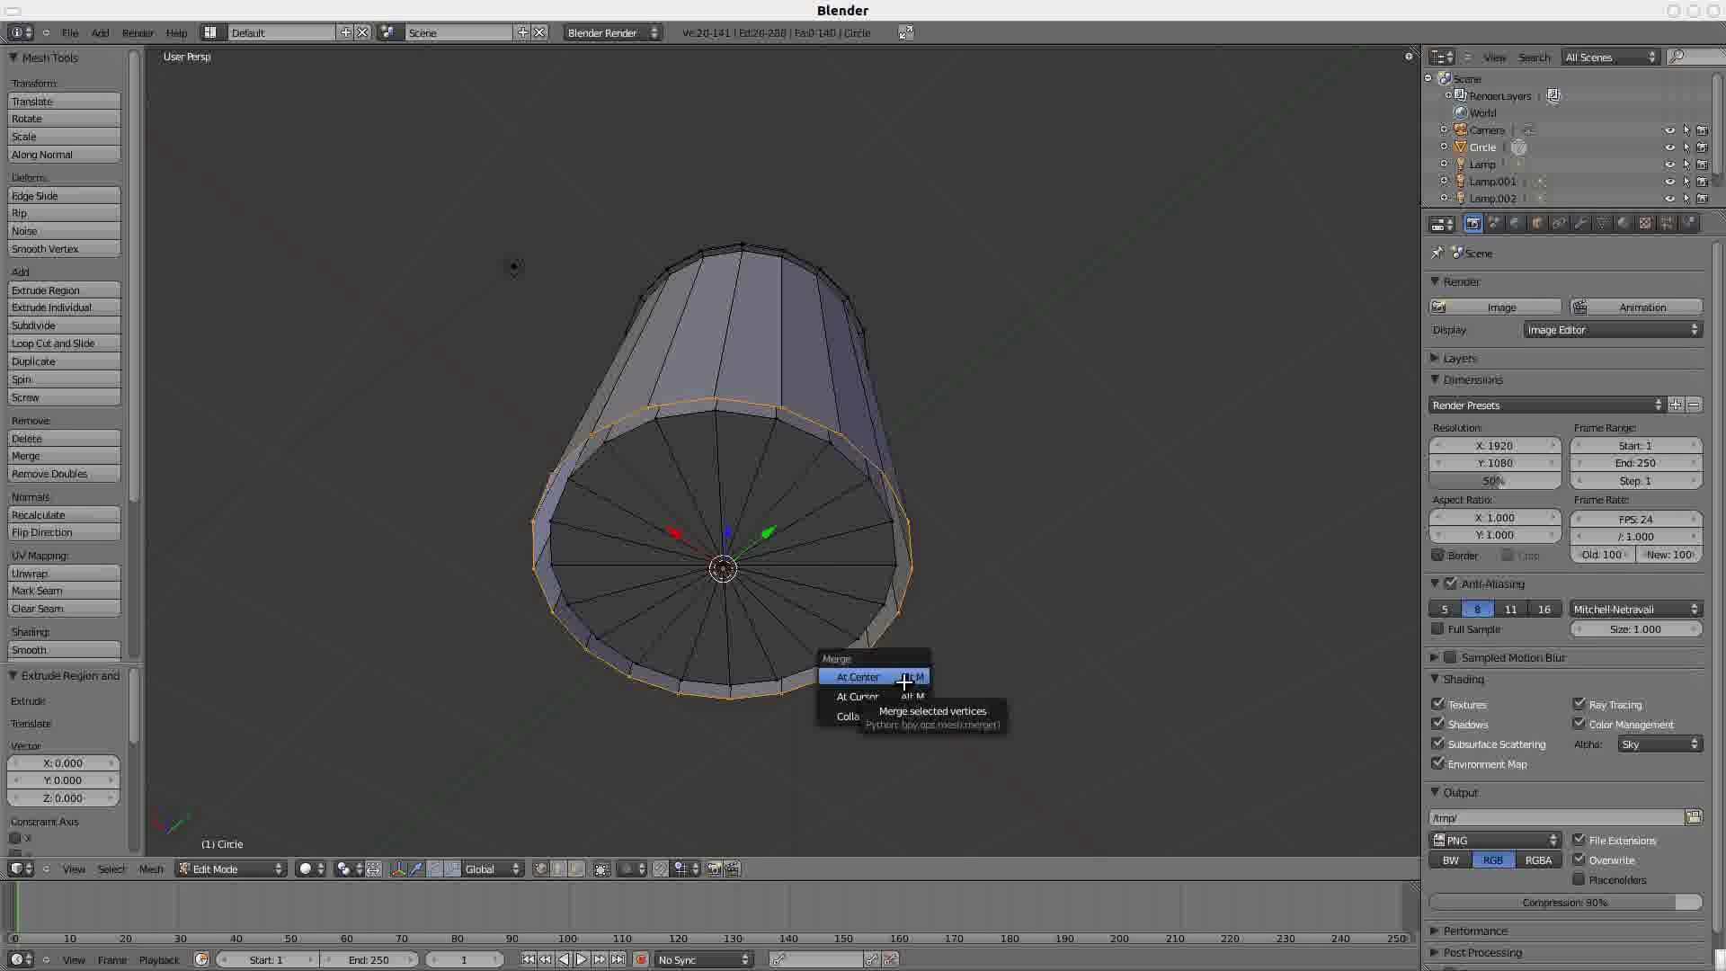
left_click(906, 677)
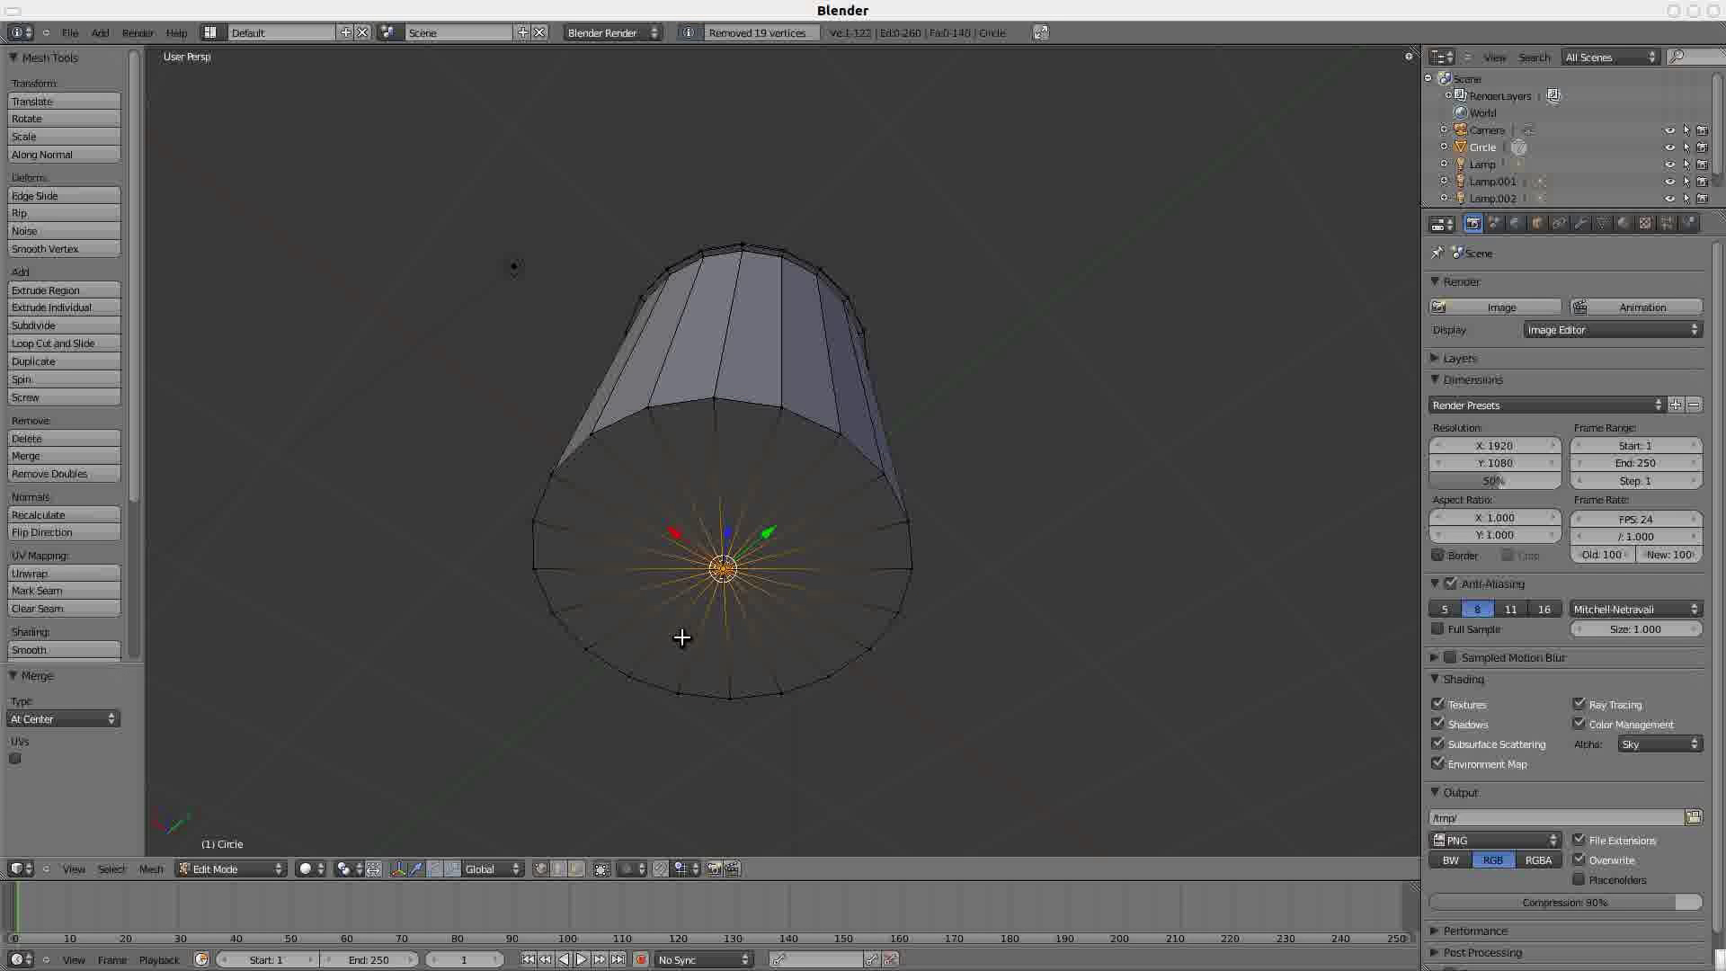
key("a")
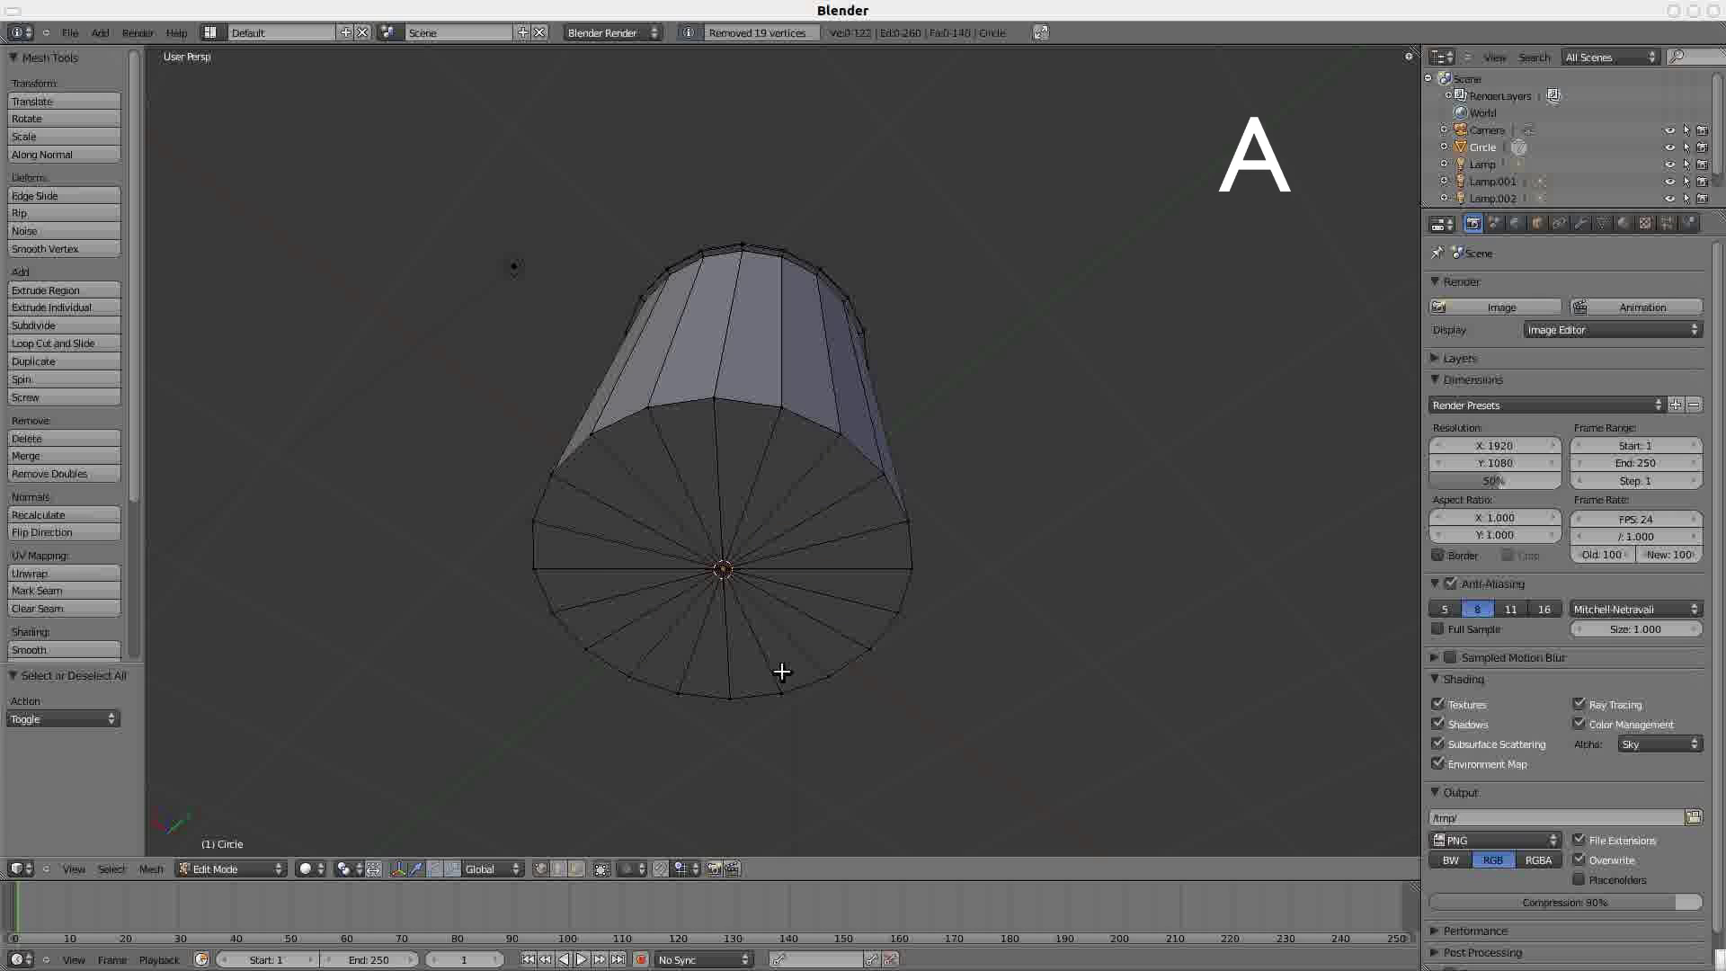
- Add five evenly spaced horizontal loop cuts around the cup's outer wall
key("KP_3")
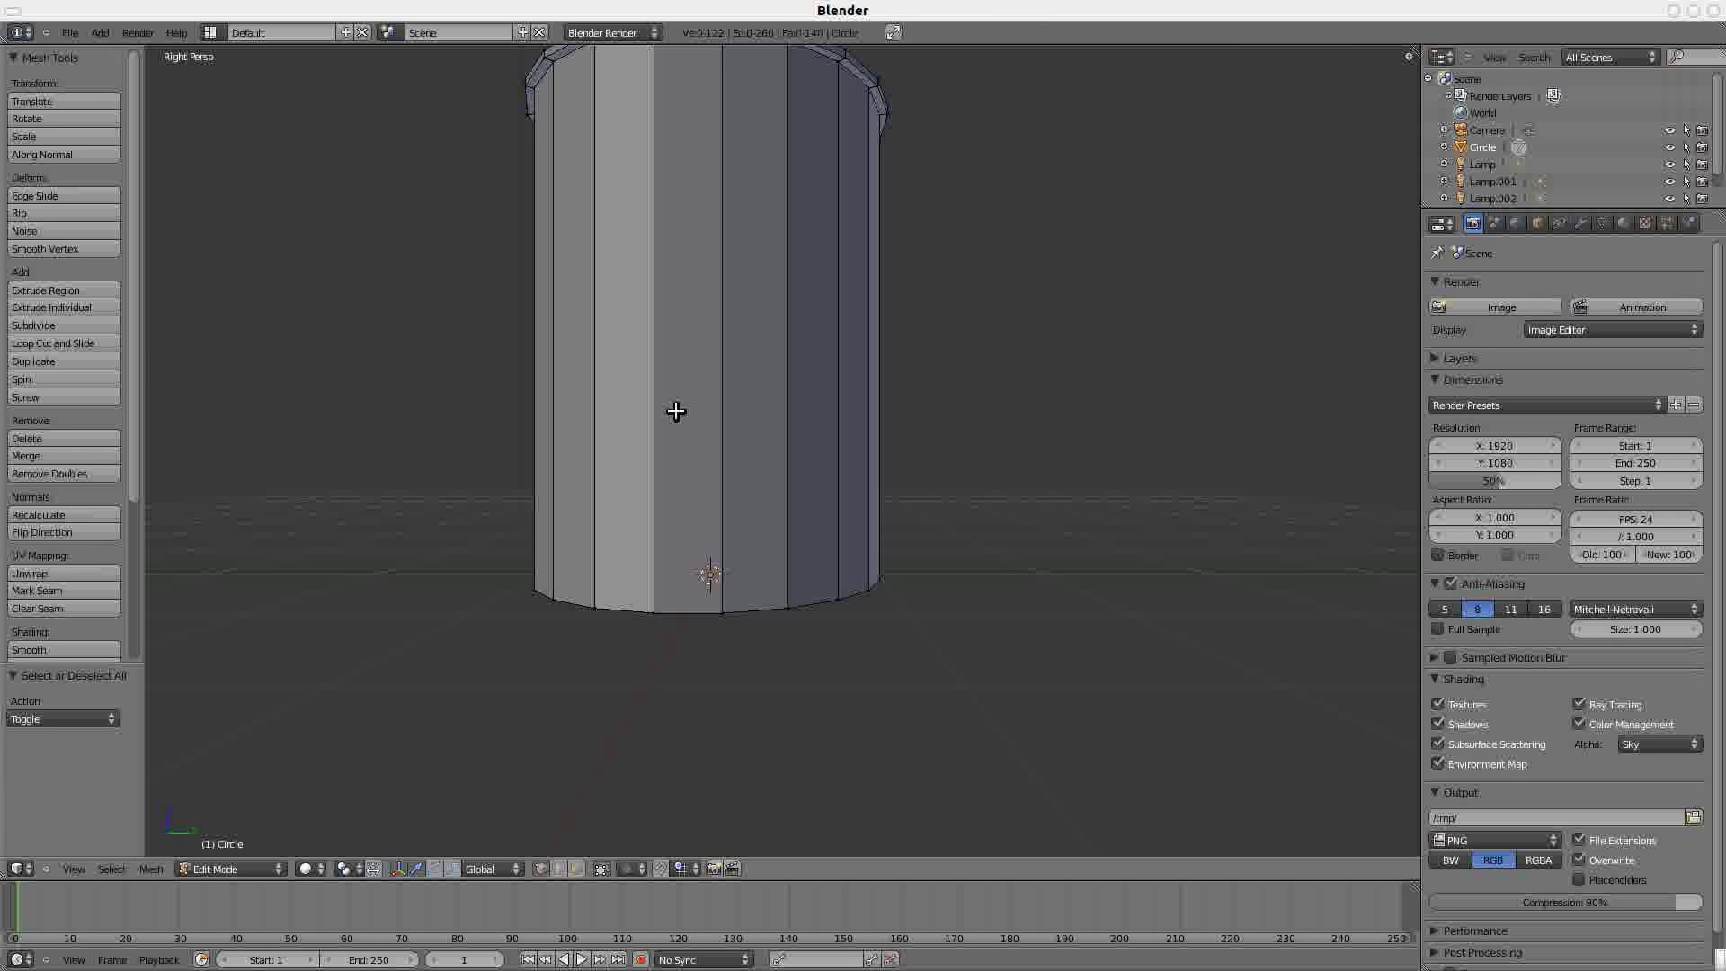
middle_click_drag(674, 412, 744, 510, "shift")
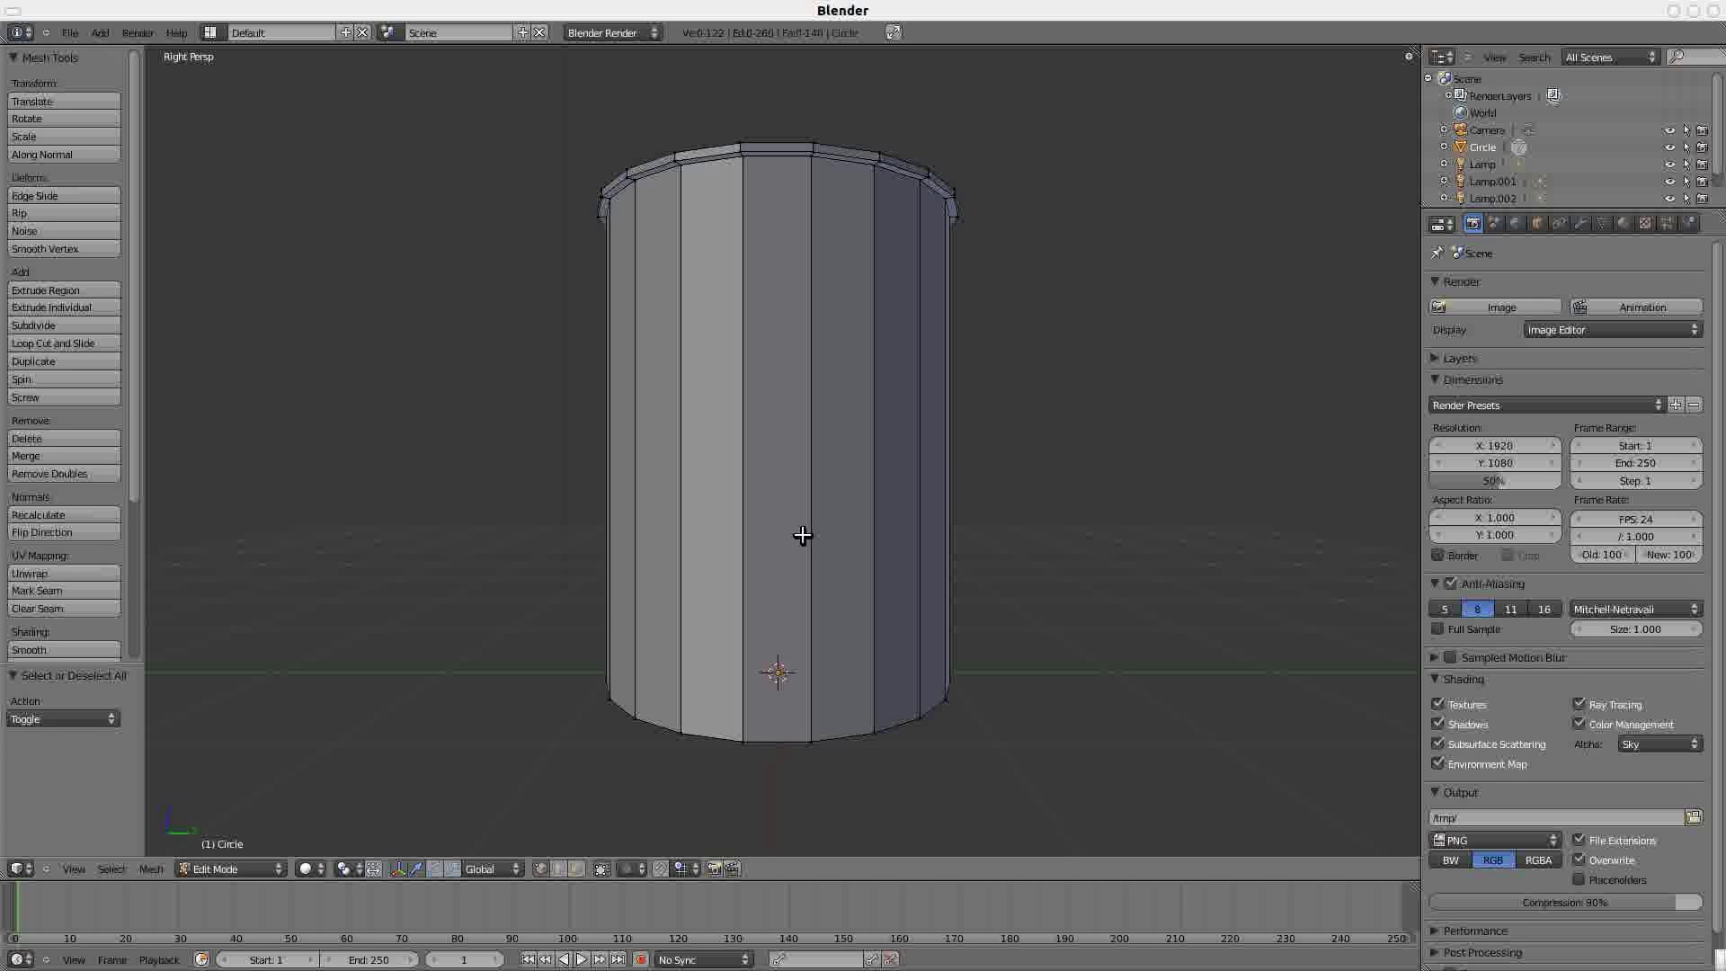
key("ctrl+r")
scroll(802, 534, "up", 2)
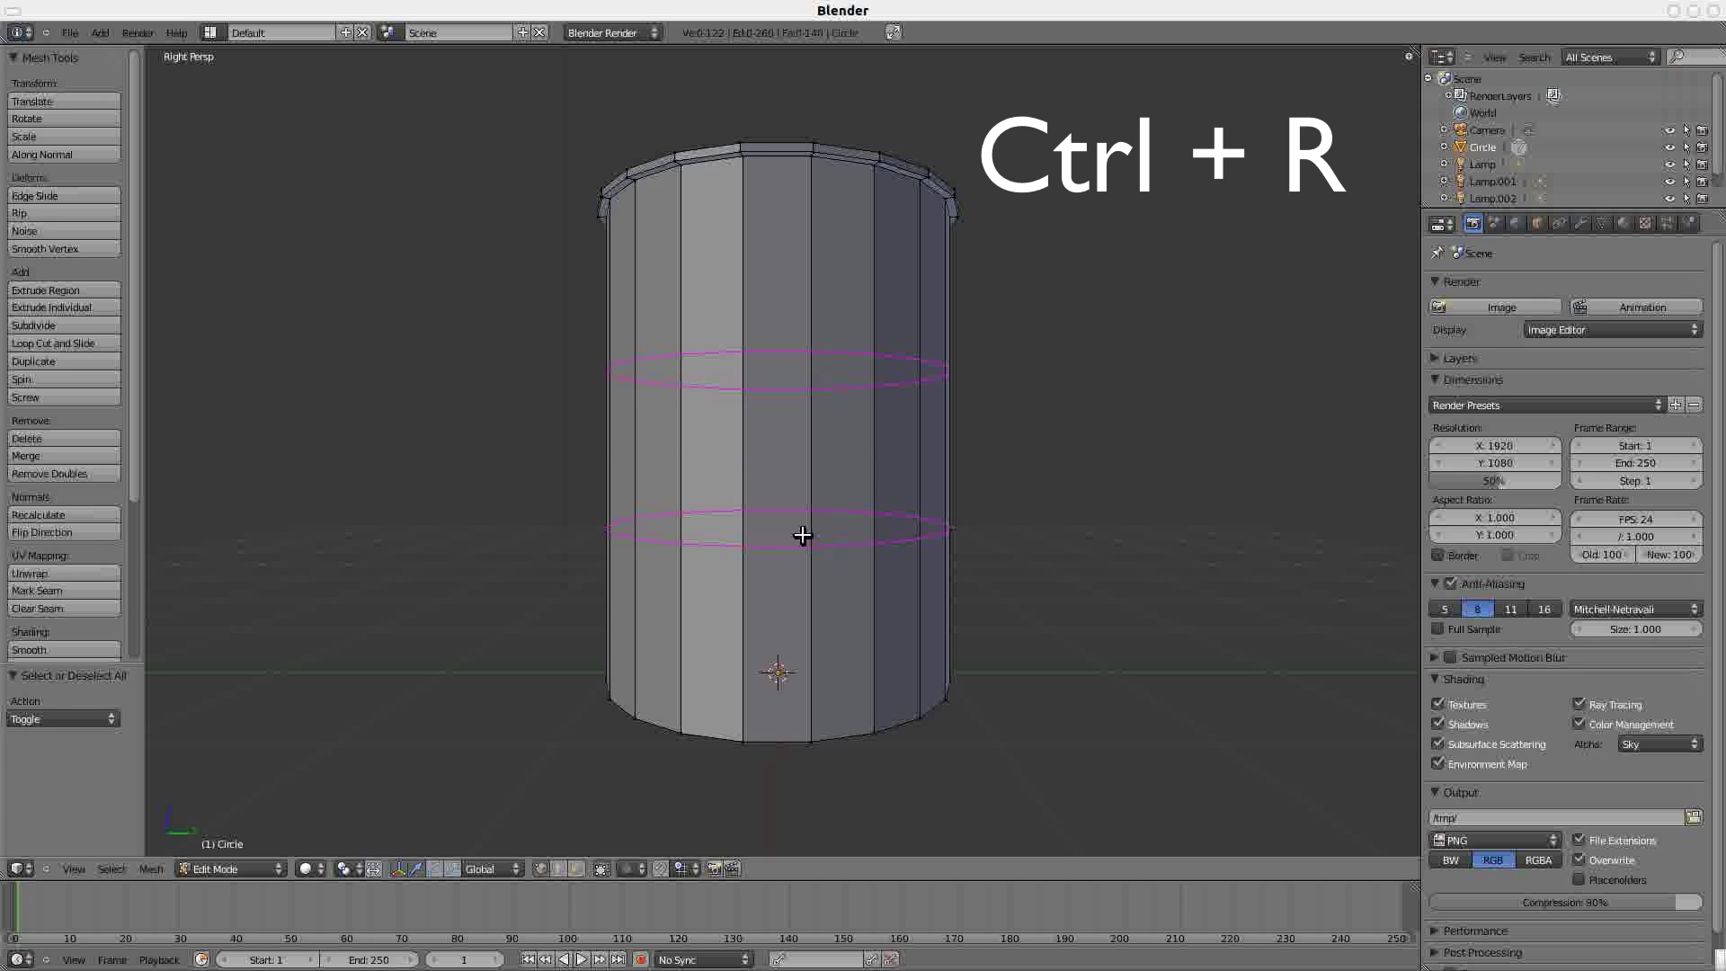
scroll(803, 535, "up", 2)
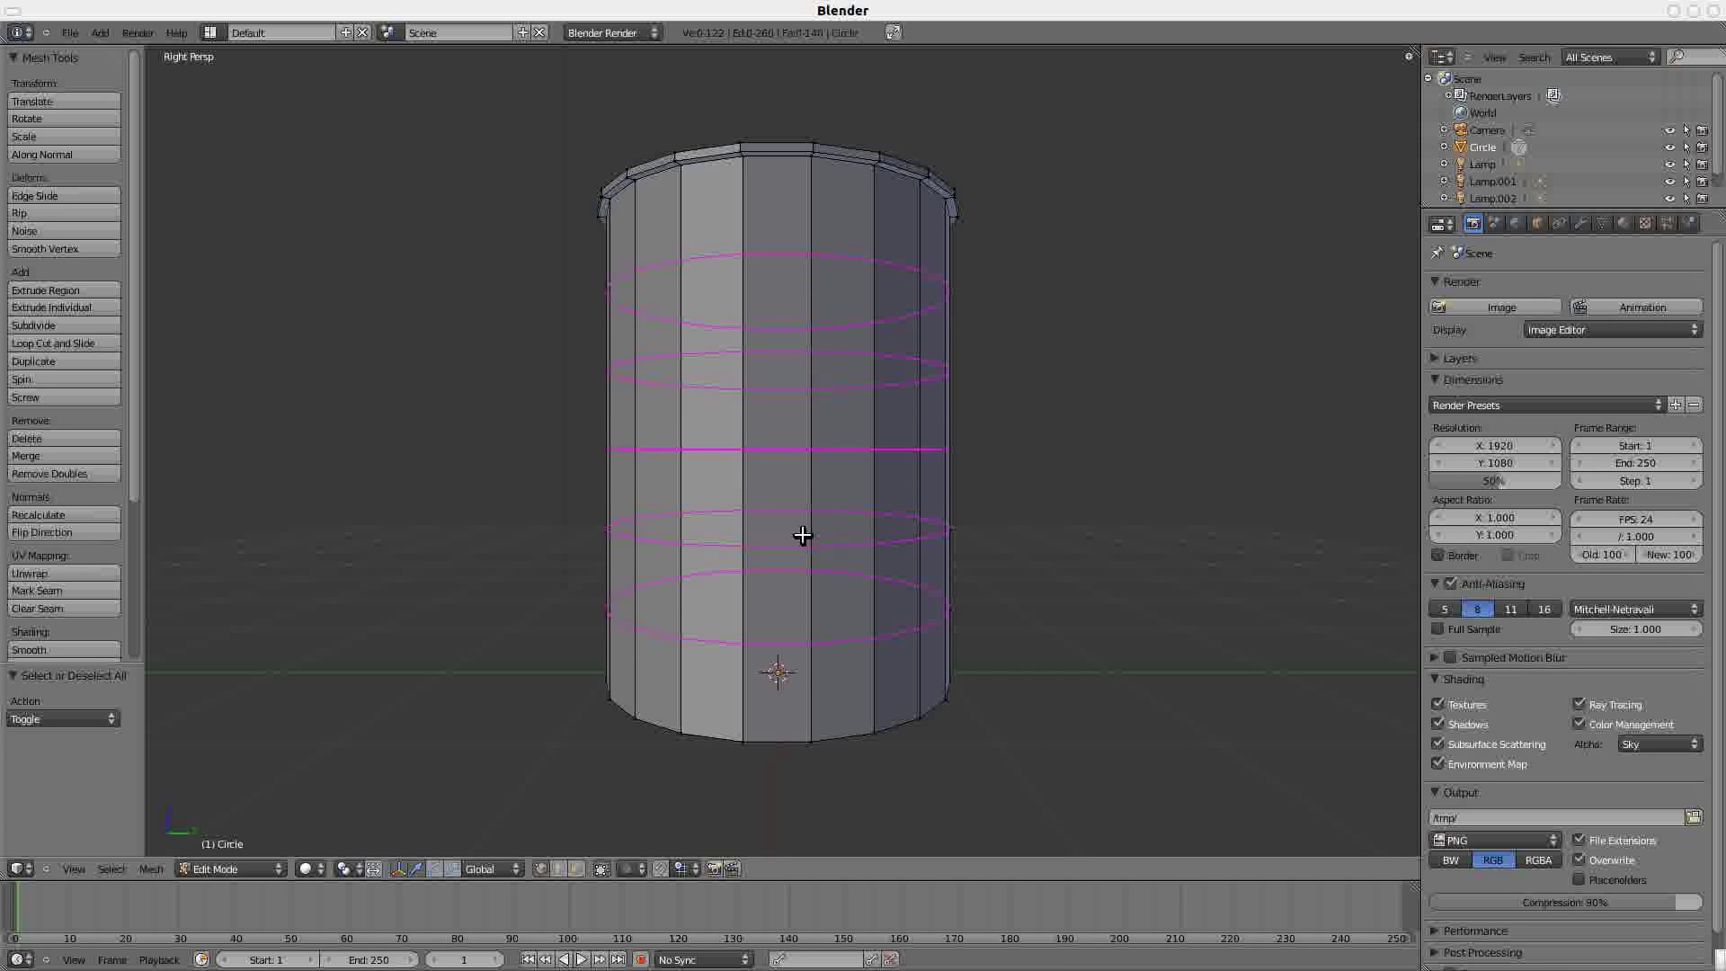
scroll(803, 534, "up", 1)
scroll(803, 535, "down", 1)
left_click(803, 535)
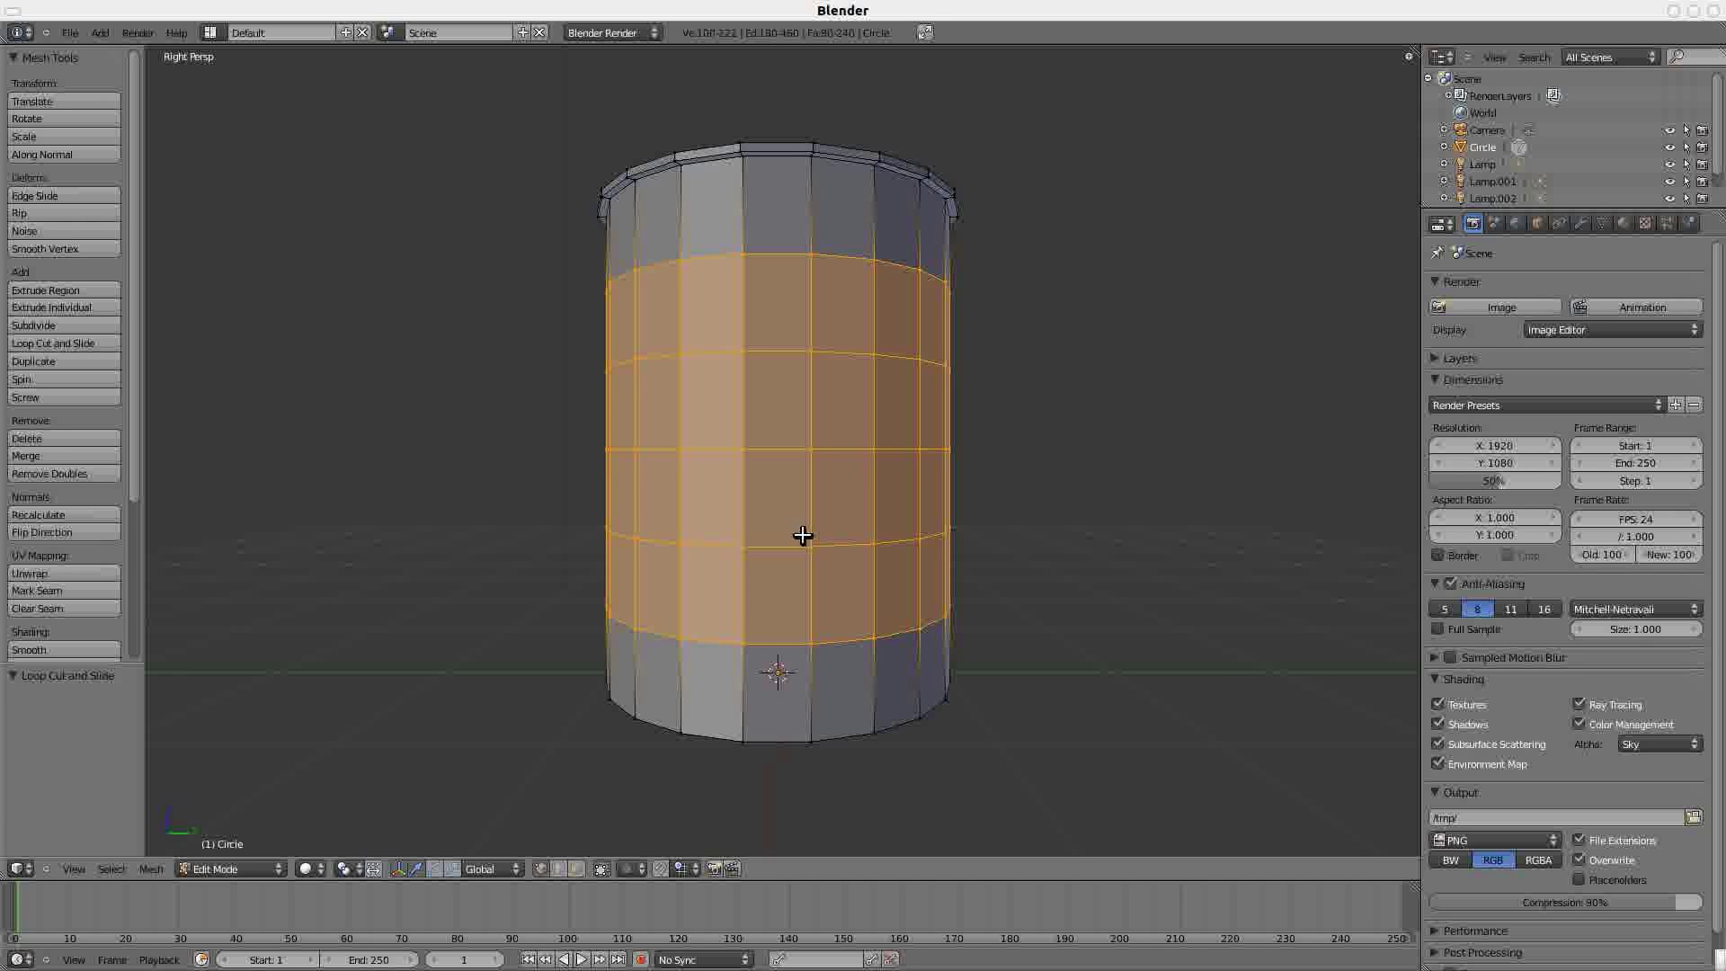
key("a")
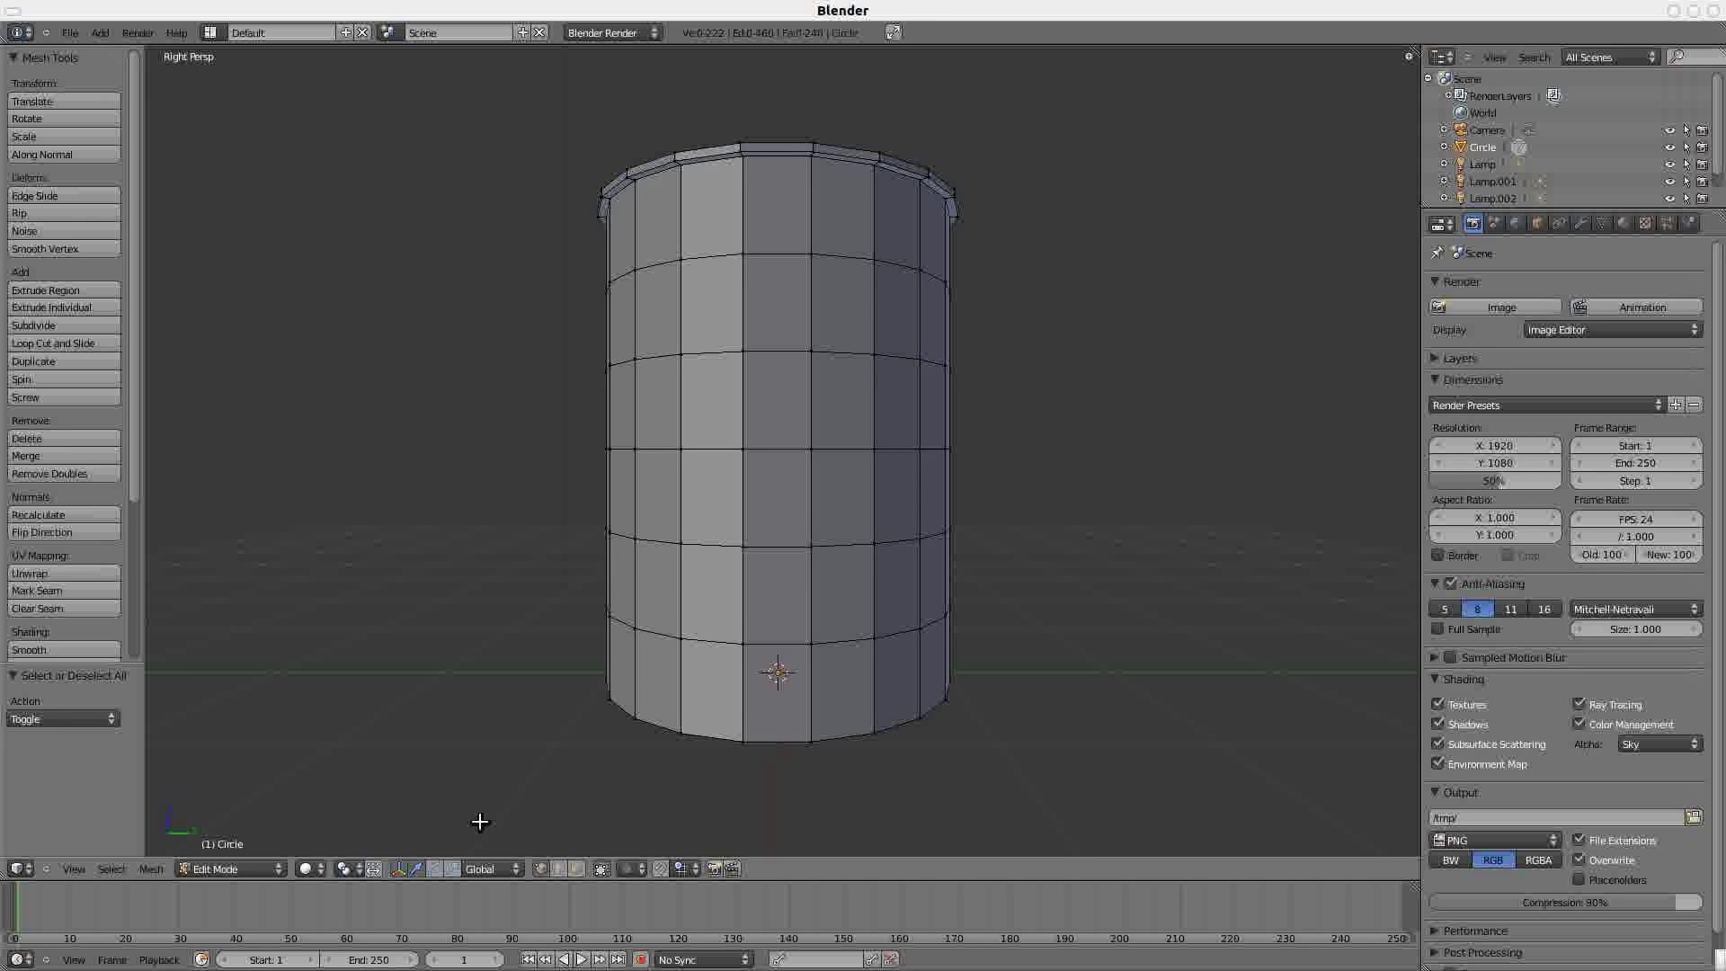
- Extrude the +X side's second-from-top and second-from-bottom wall faces outward about 0.49 units, and again by about 0.35 units, as handle stubs
left_click(576, 865)
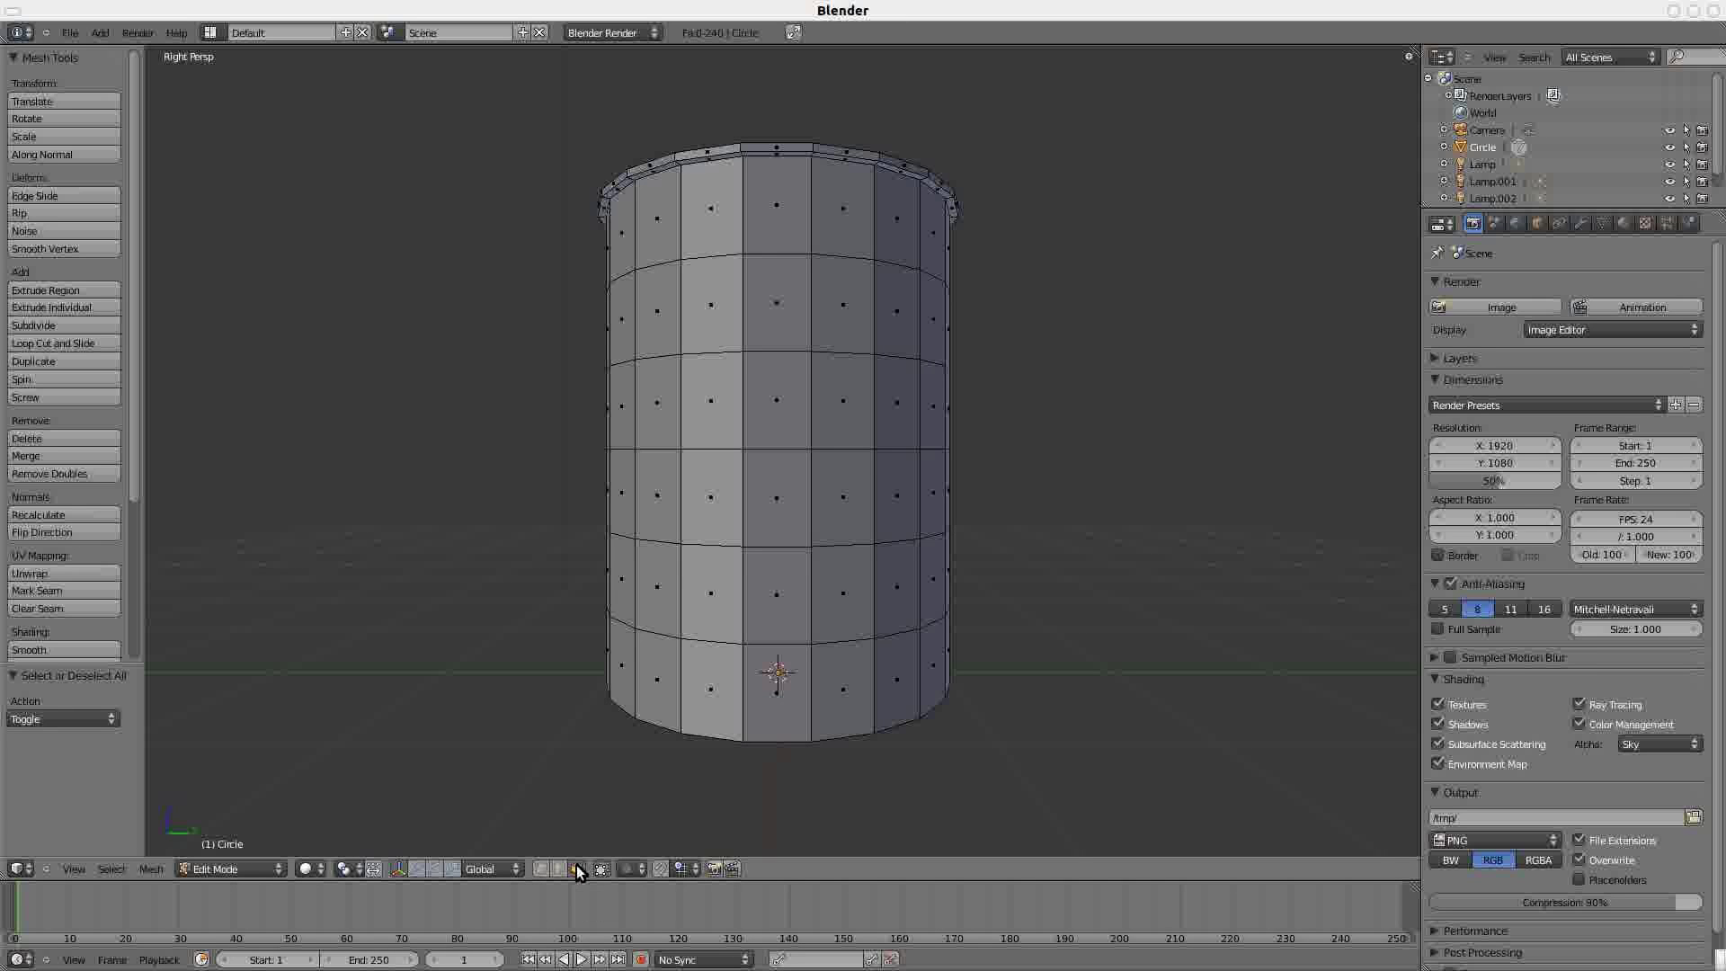
right_click(776, 305)
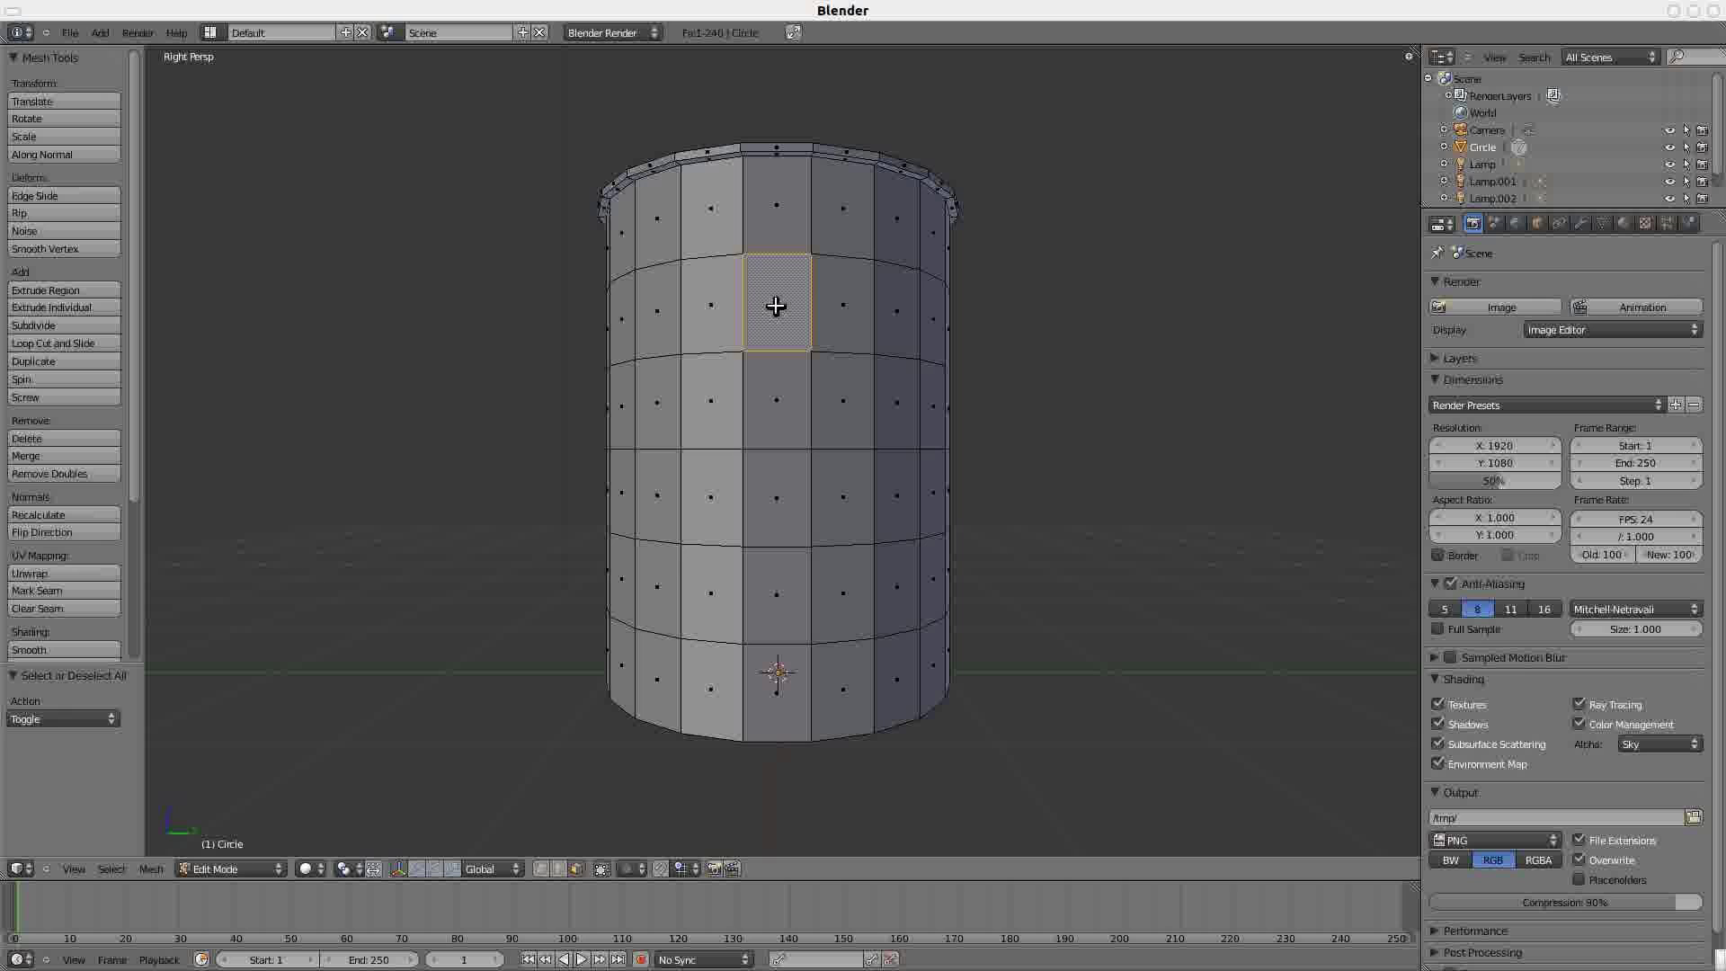
right_click(778, 592, "shift")
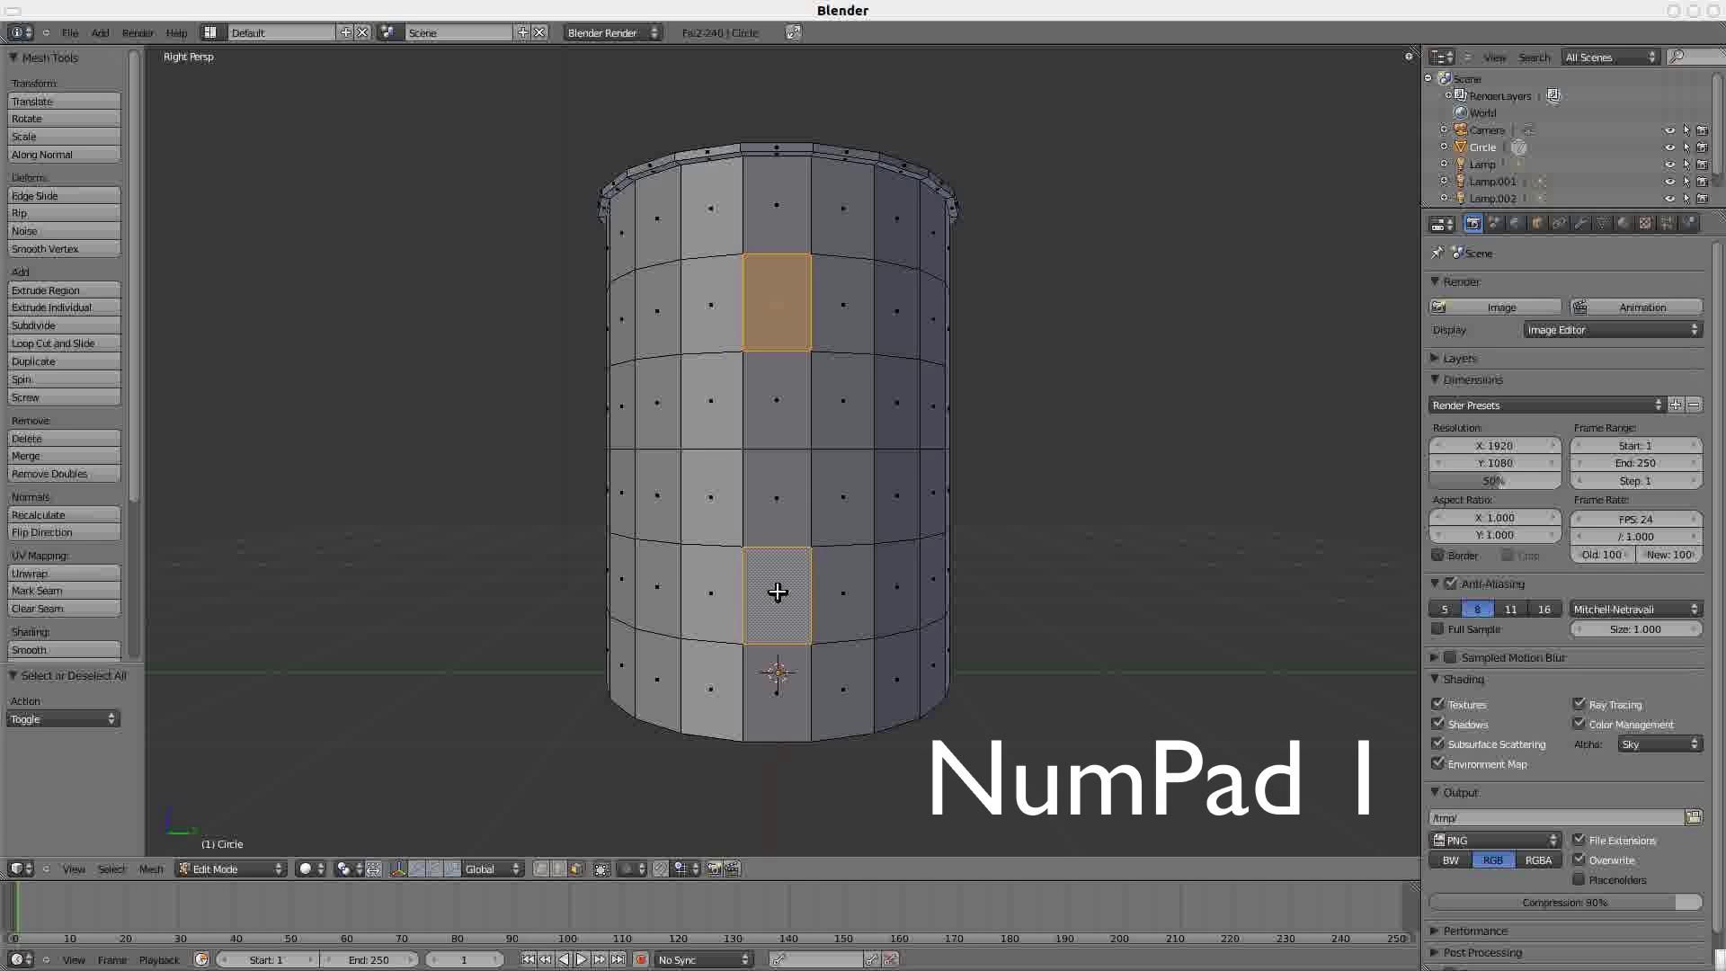
key("KP_1")
key("e")
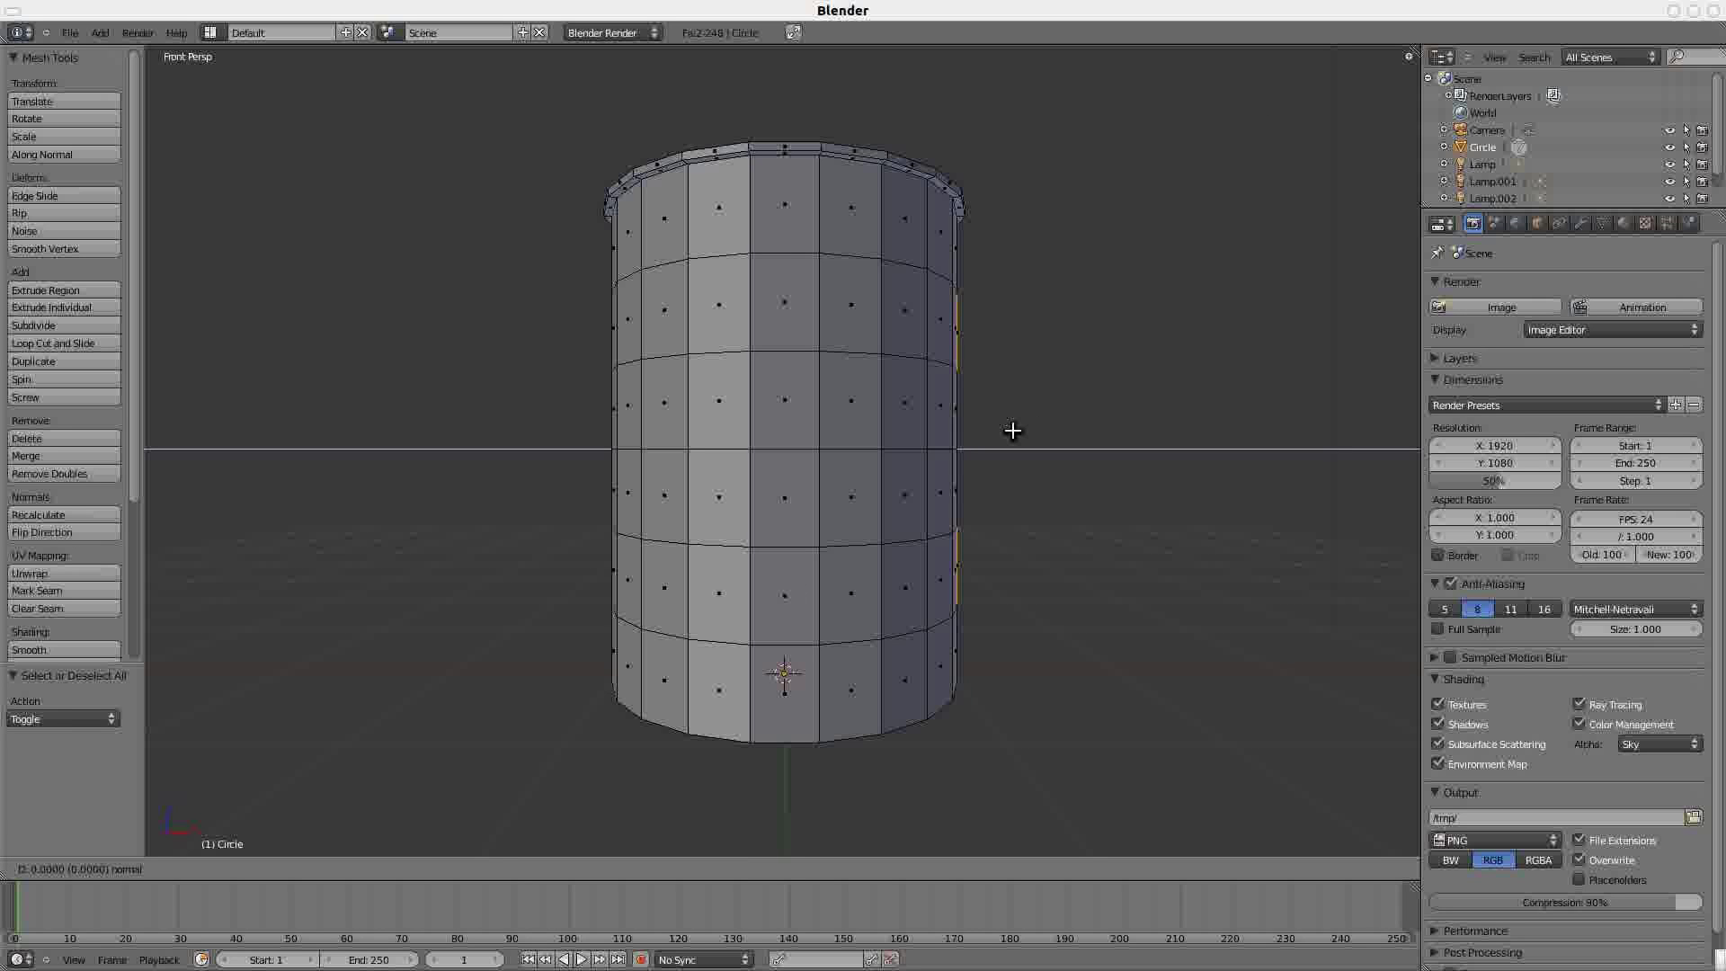
left_click(1095, 433)
key("e")
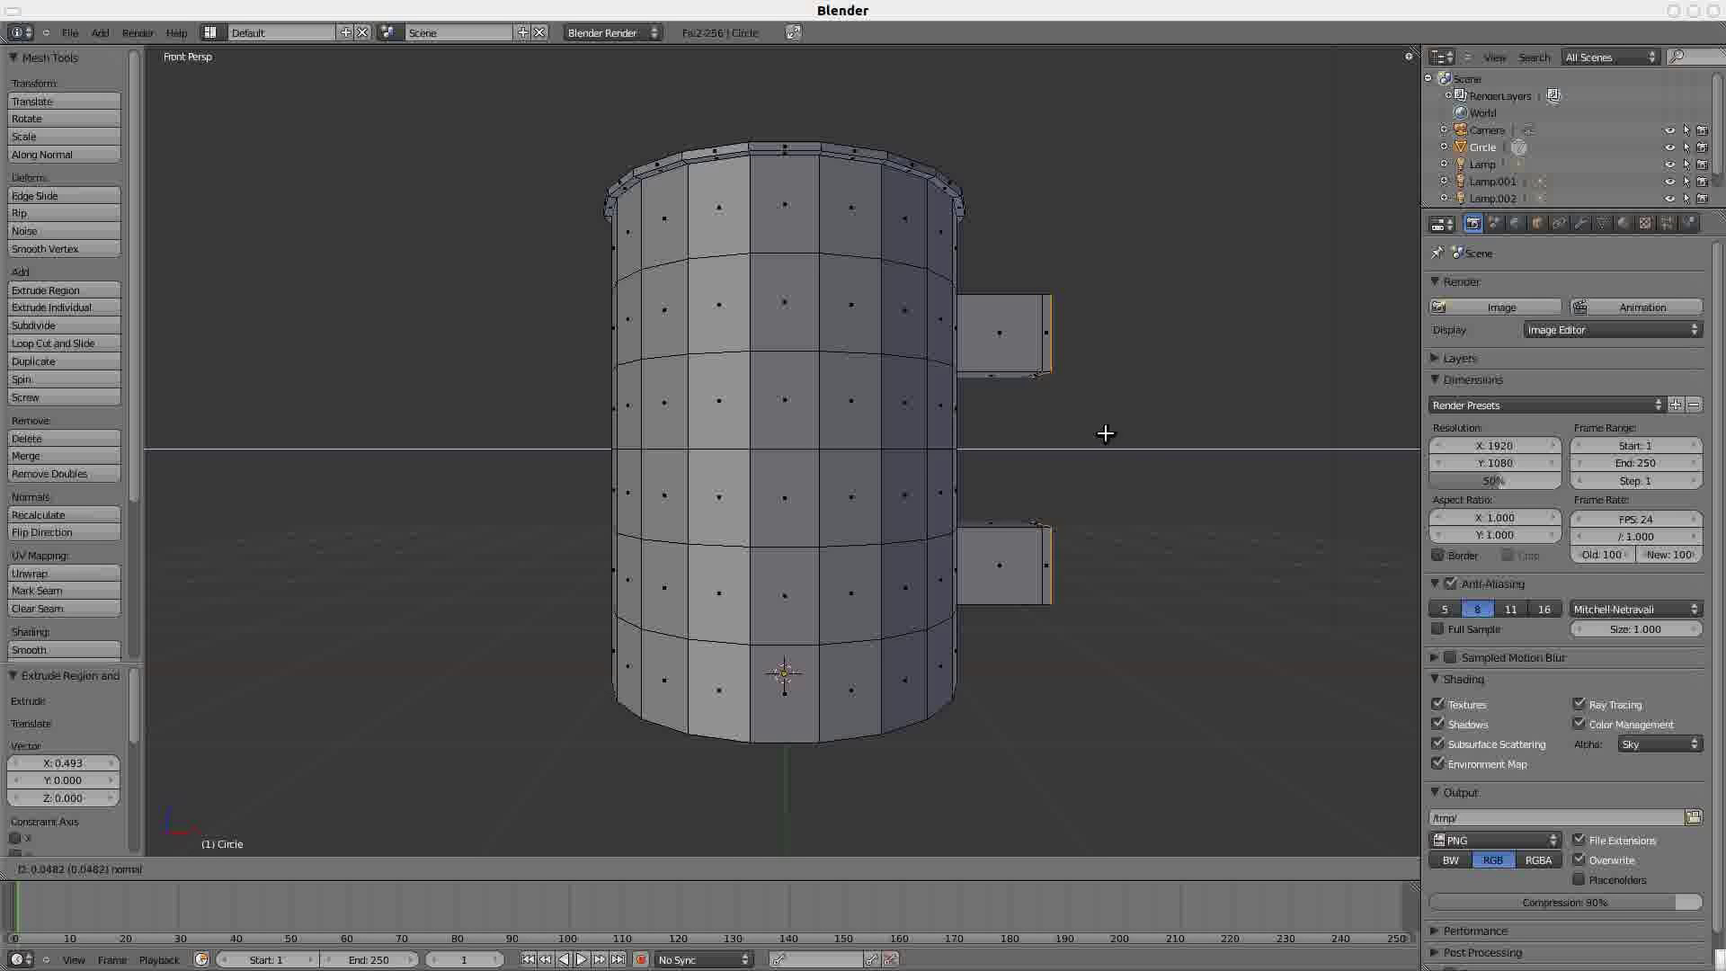
left_click(1150, 437)
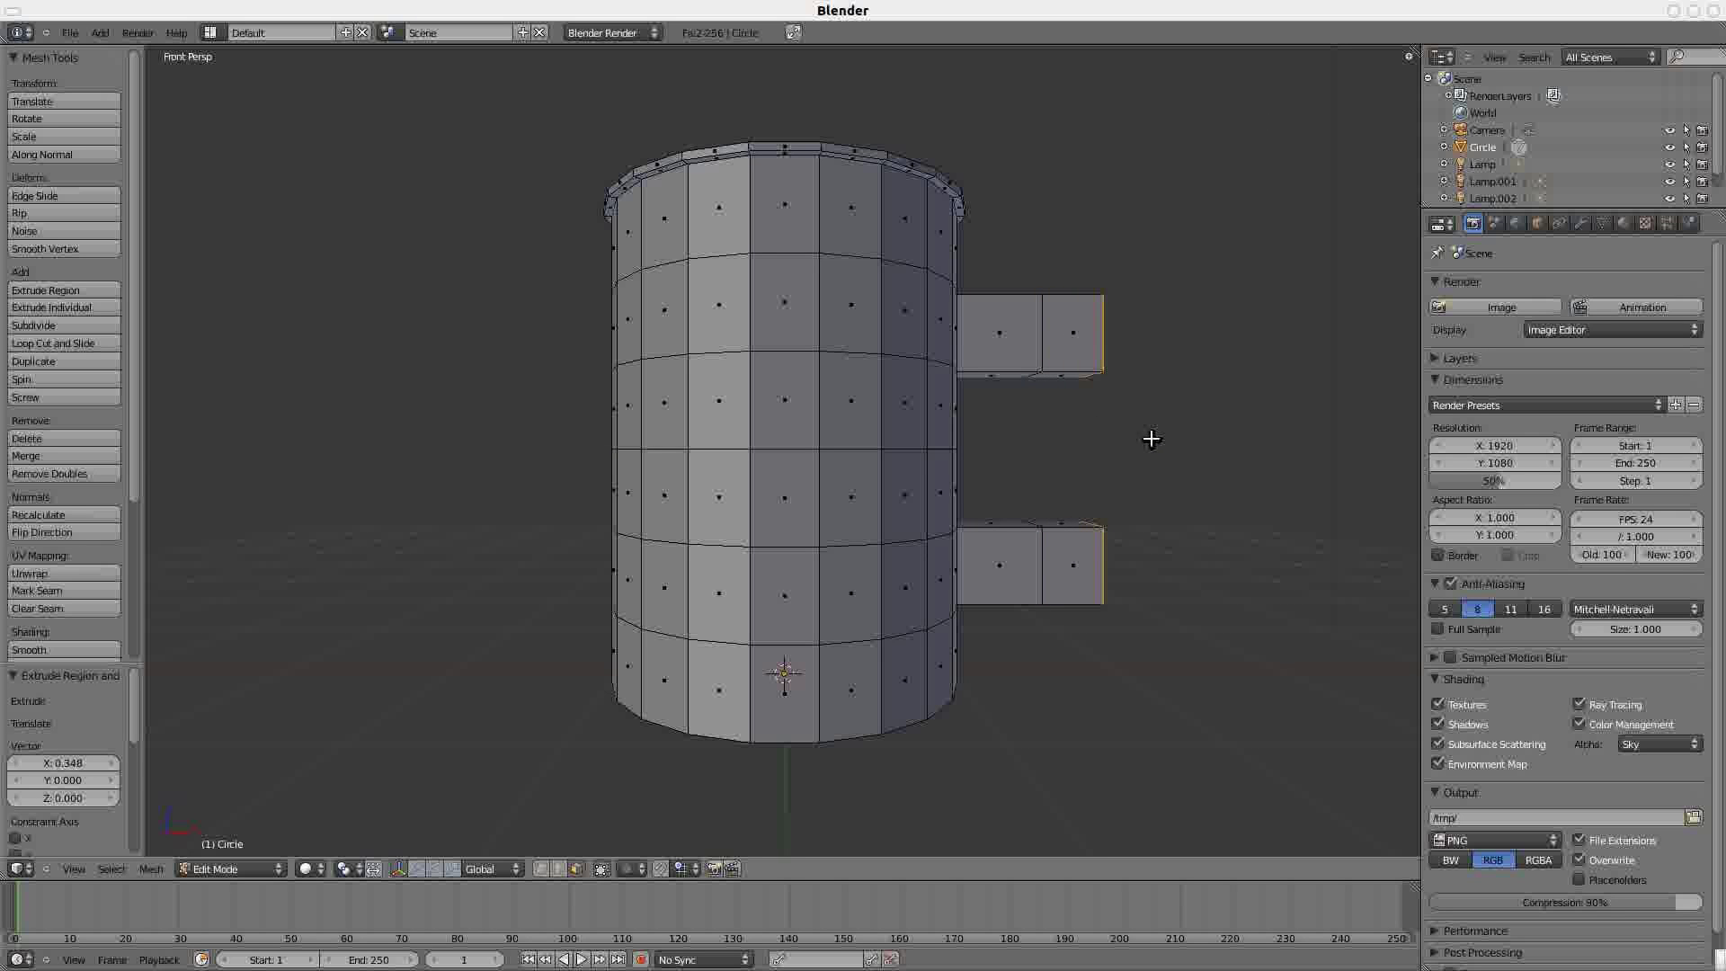
- Delete the facing faces between the two handle stubs: the underside of the upper stub's outer segment and the top of the lower one's
middle_click(1098, 434, "shift")
middle_click_drag(1099, 434, 800, 447, "shift")
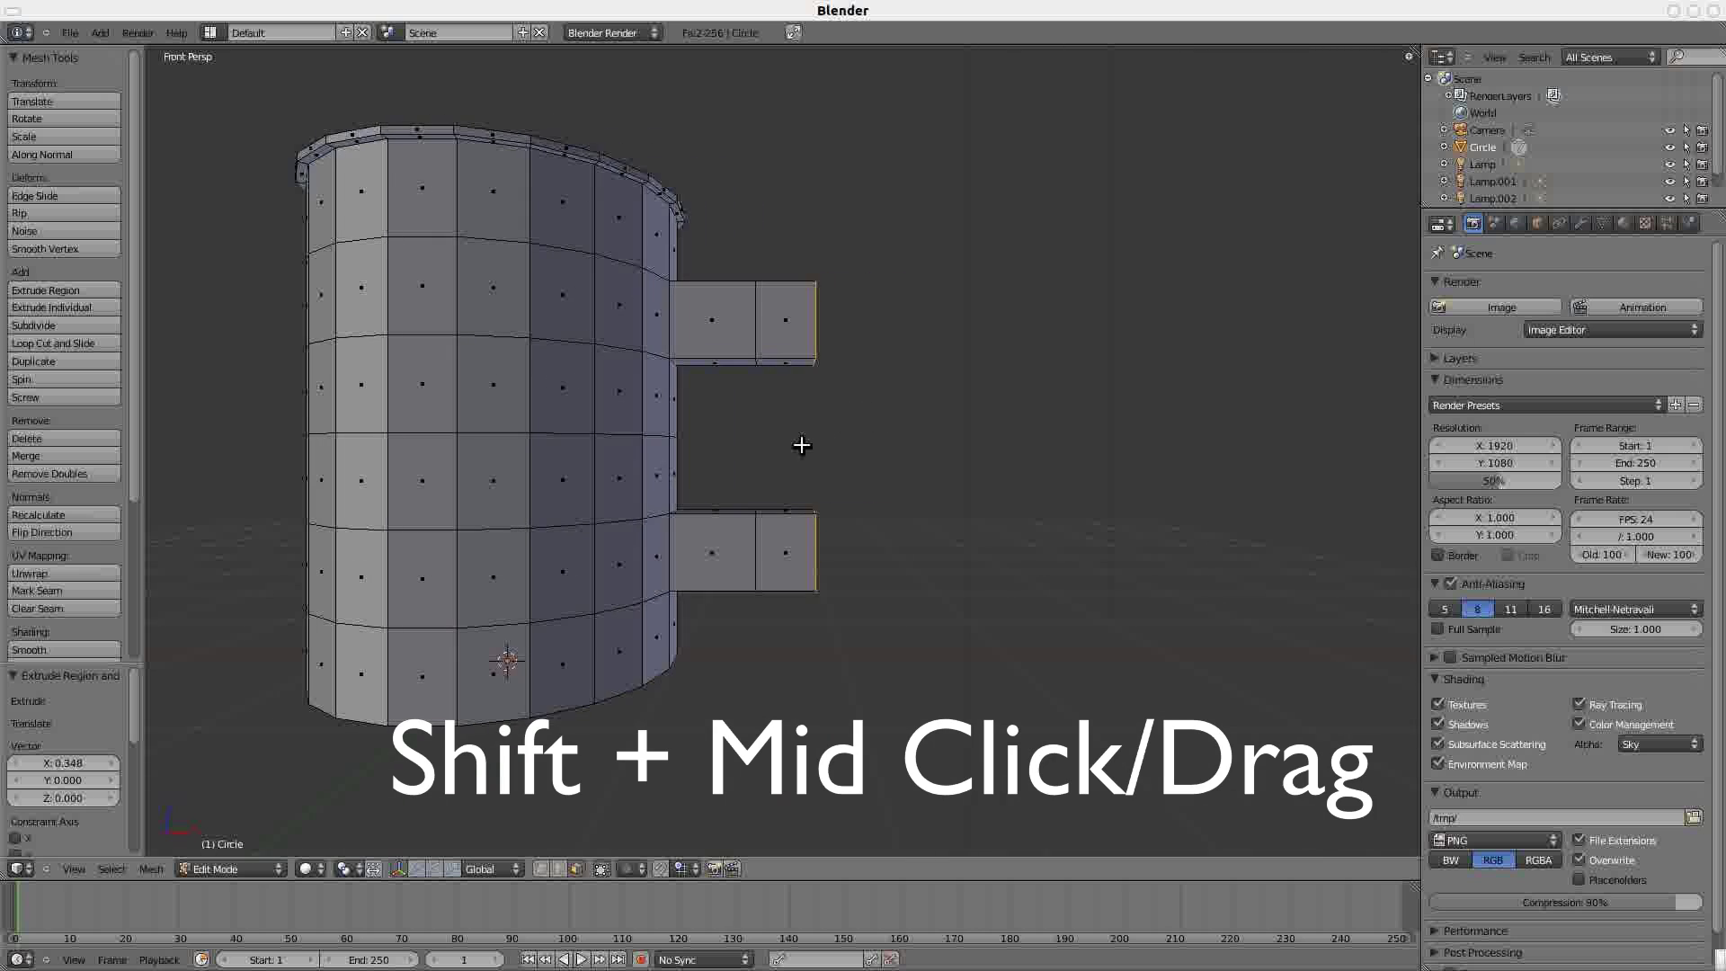
scroll(787, 447, "up", 5)
scroll(788, 447, "up", 1)
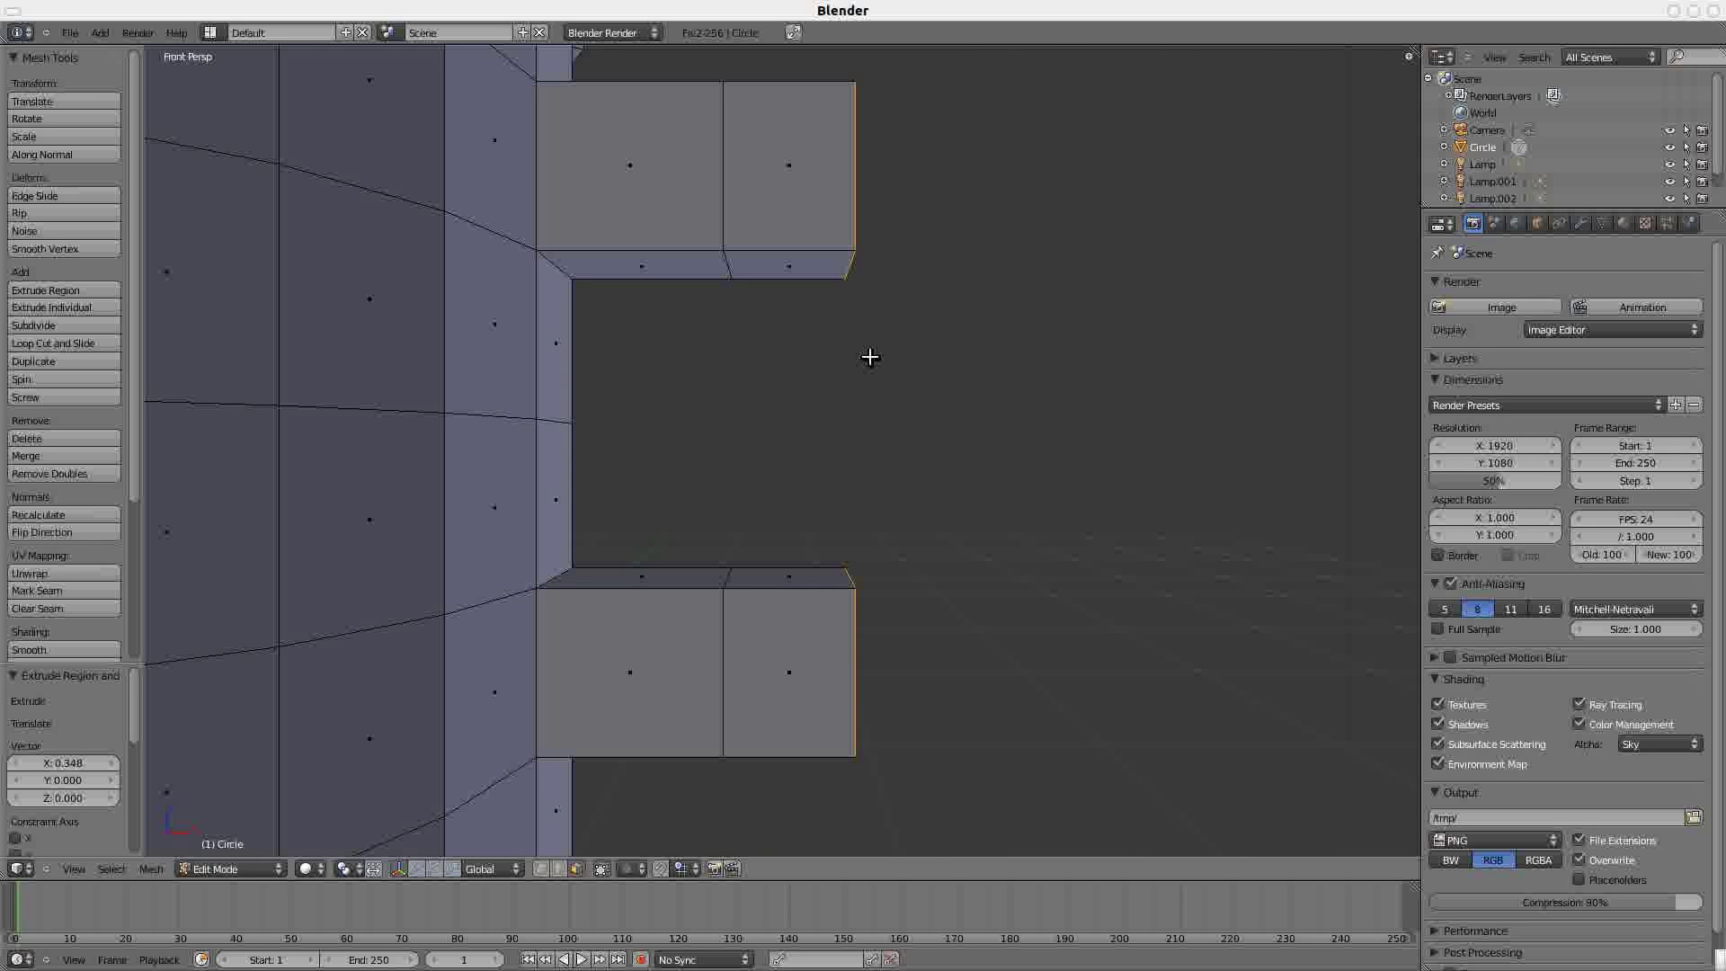
key("a")
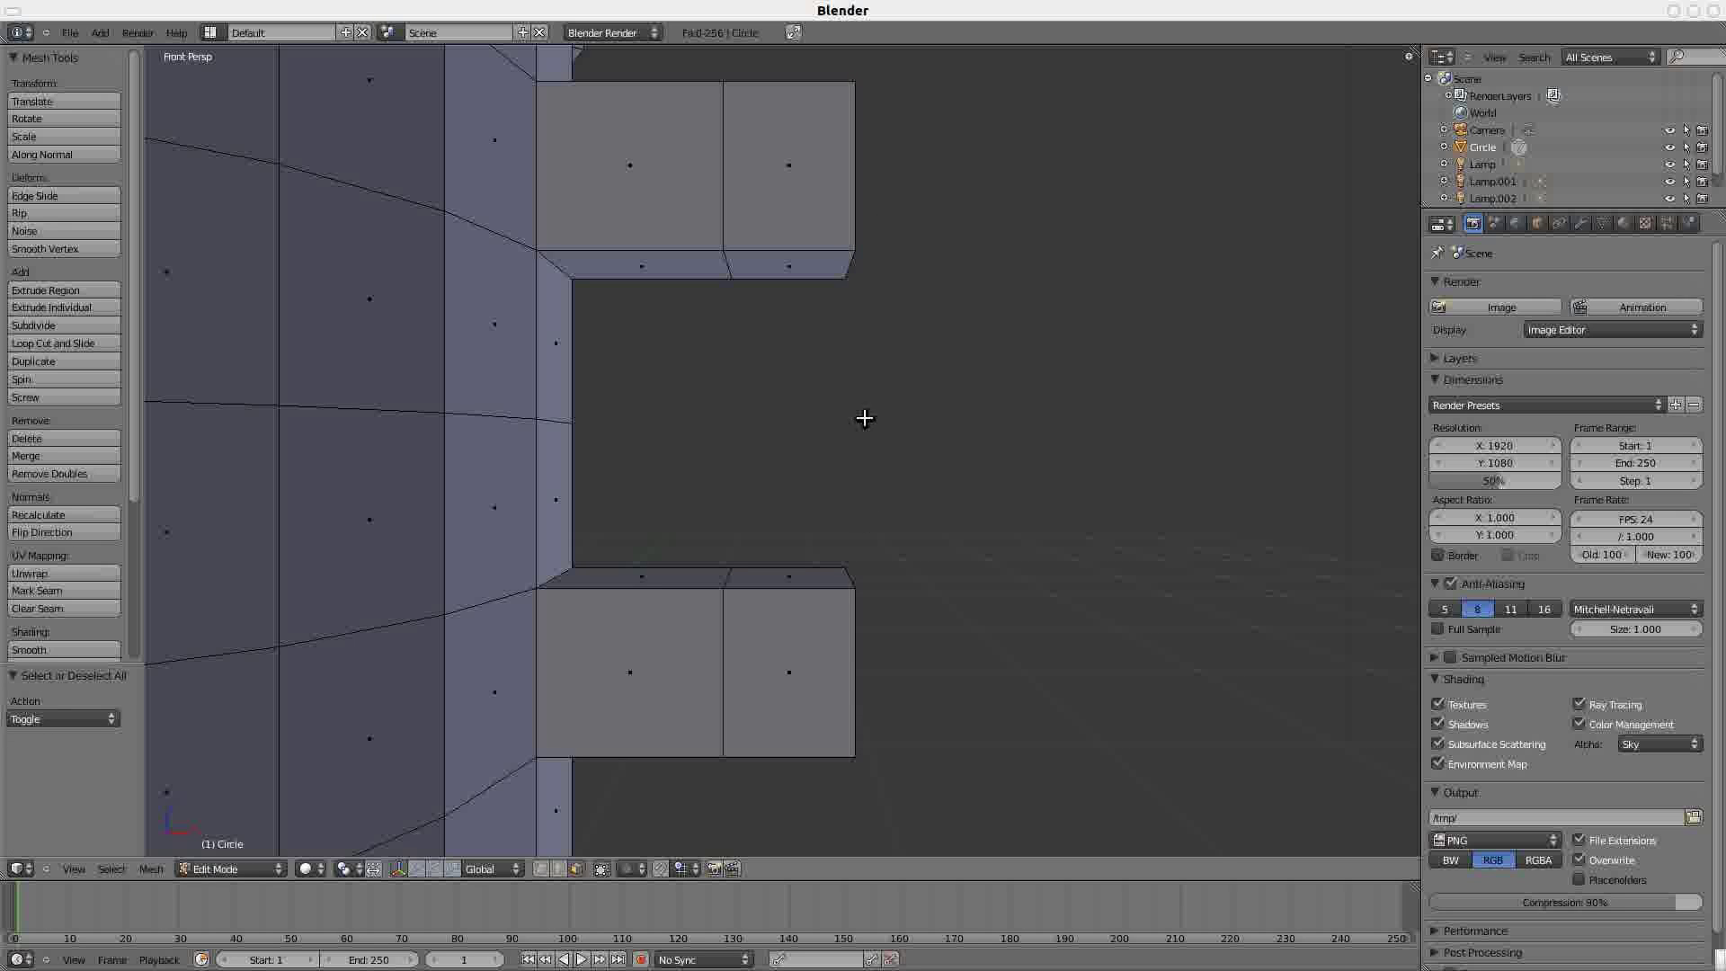
right_click(802, 264)
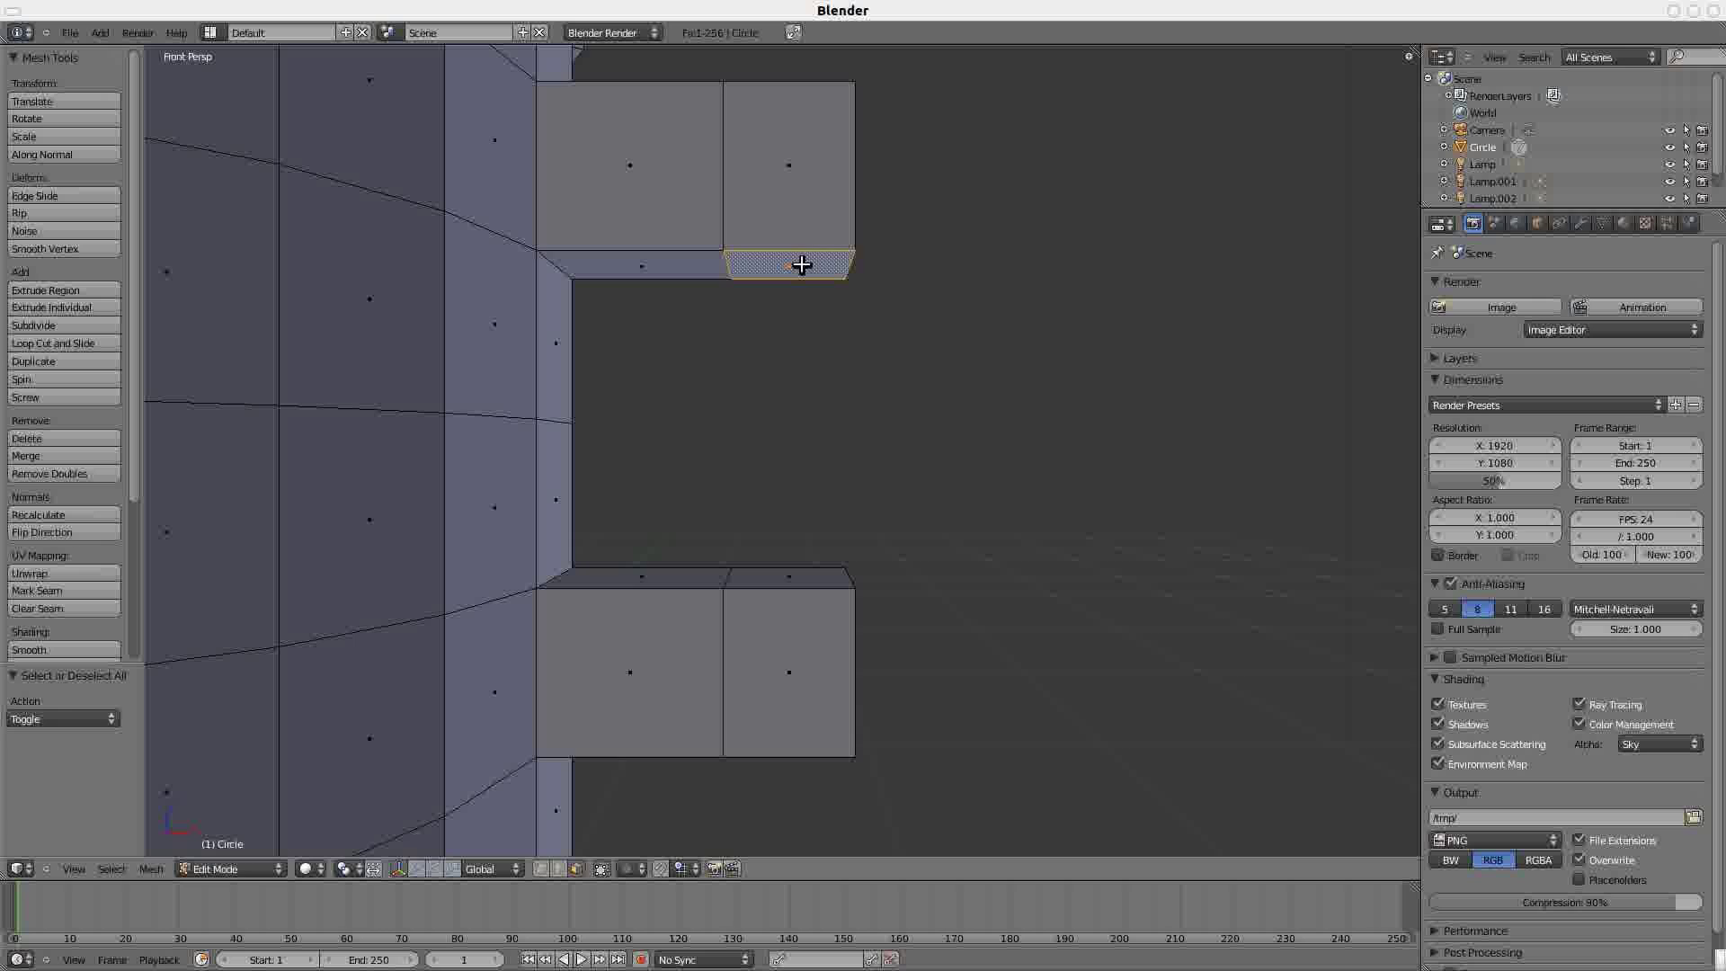
right_click(803, 579, "shift")
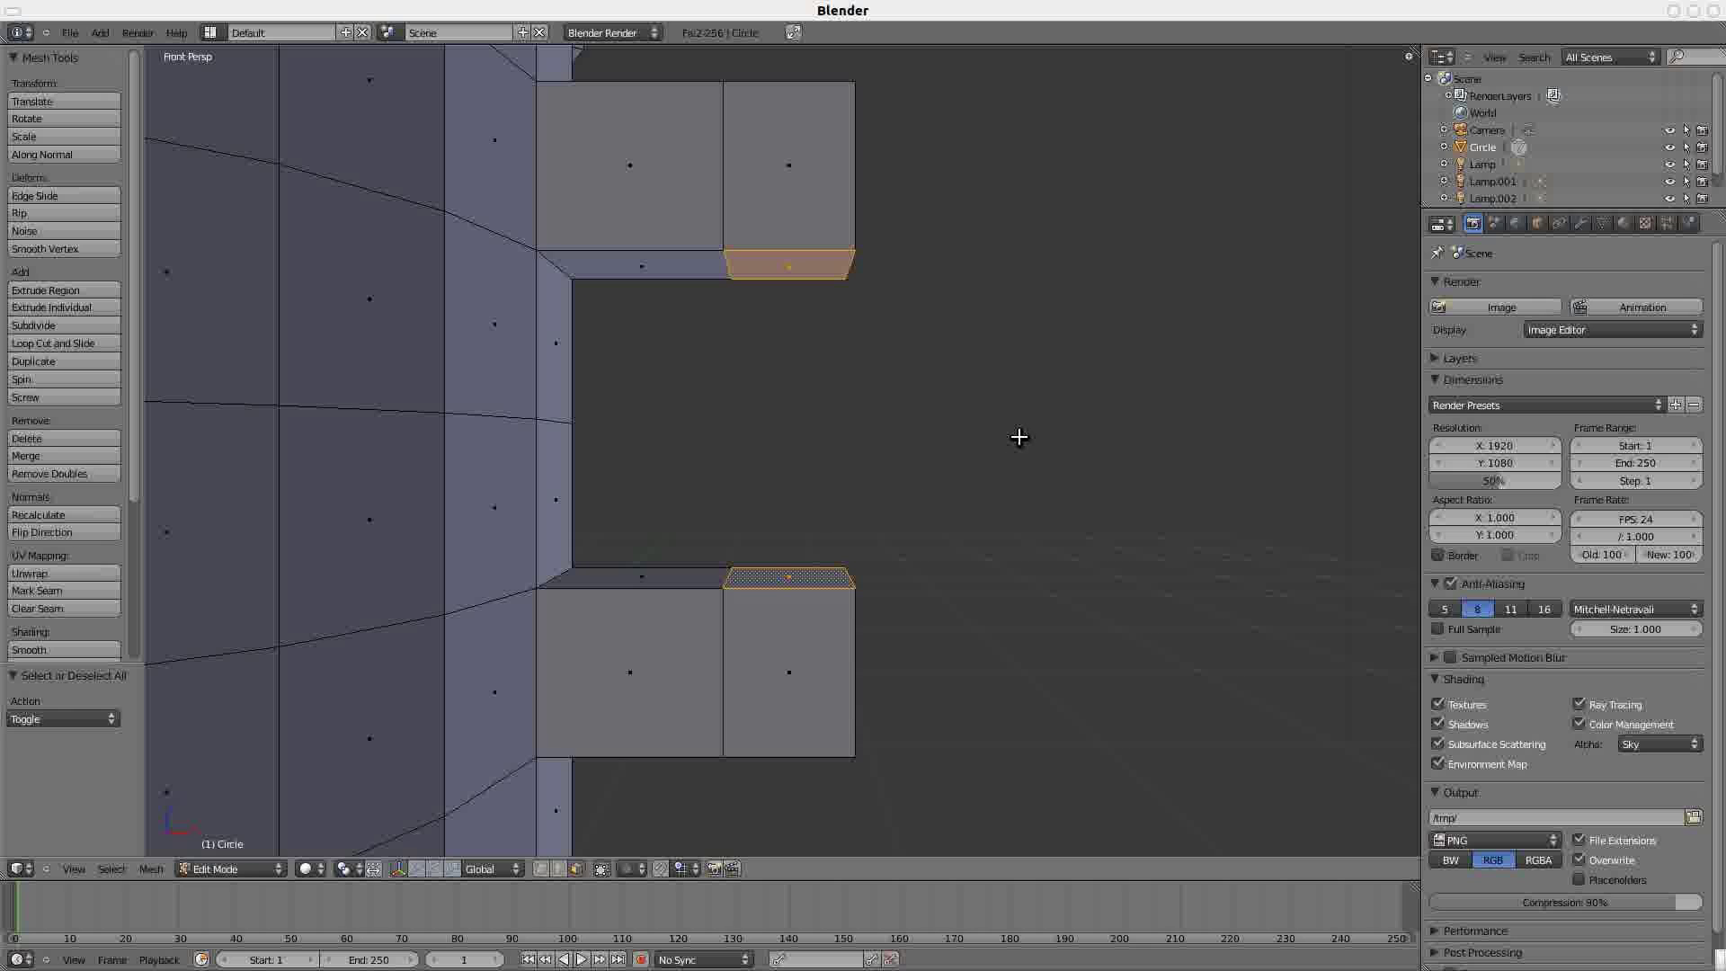
key("x")
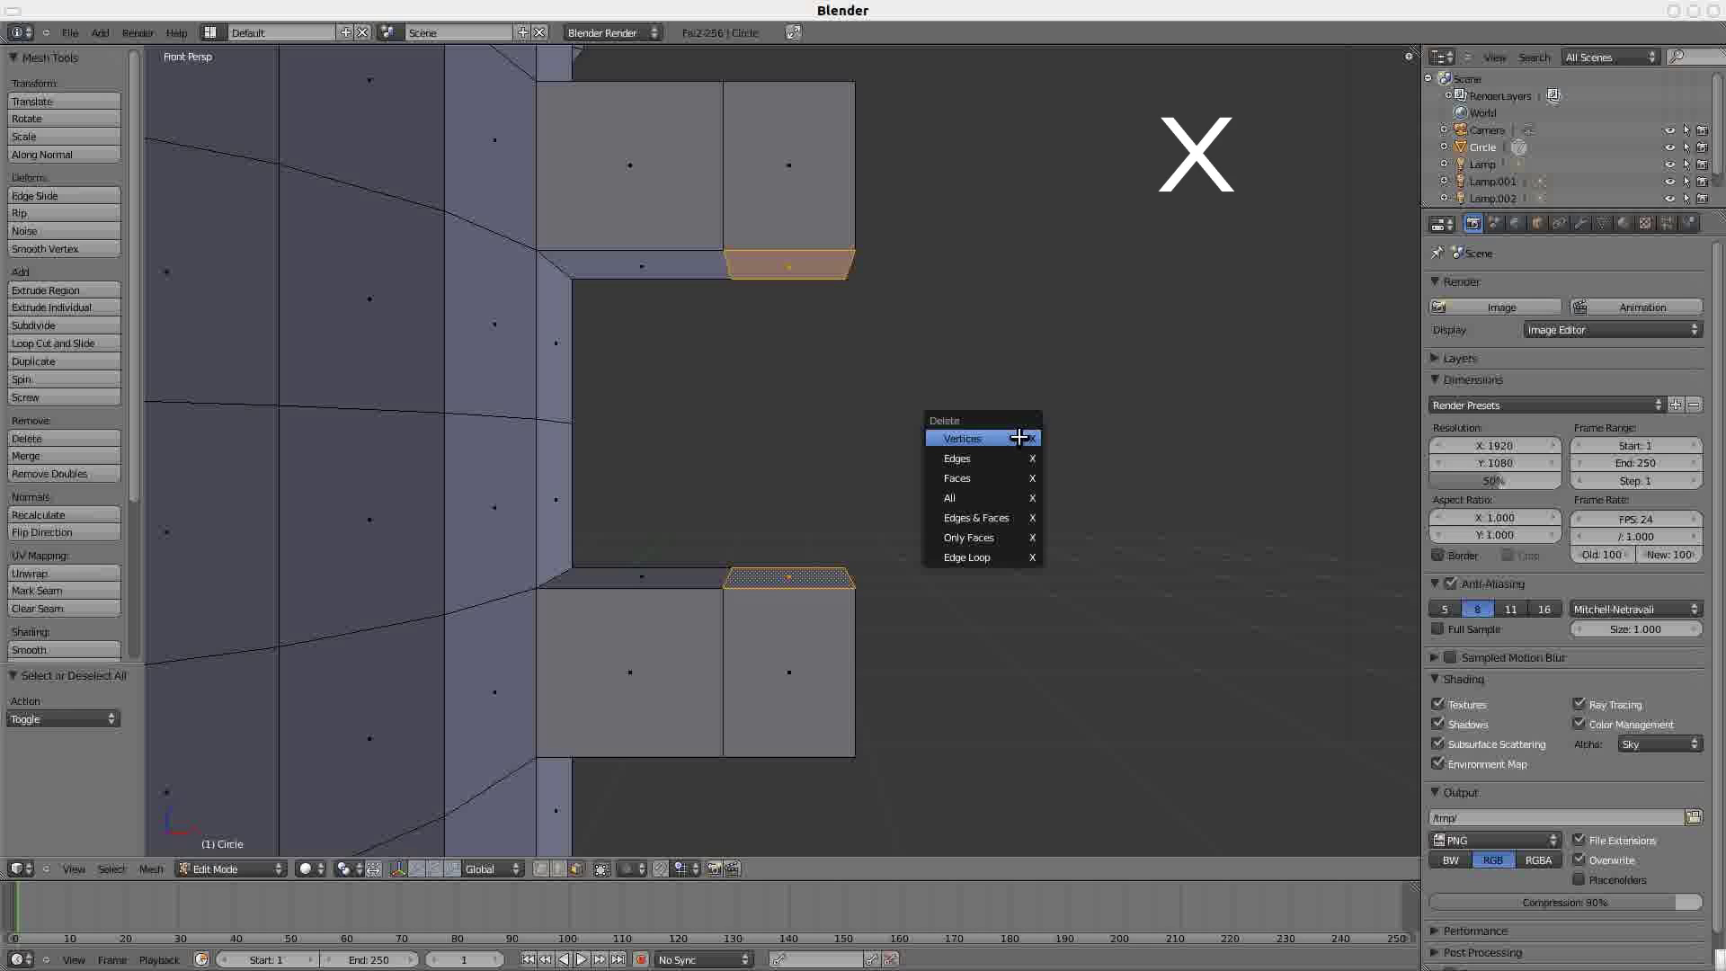
left_click(1014, 483)
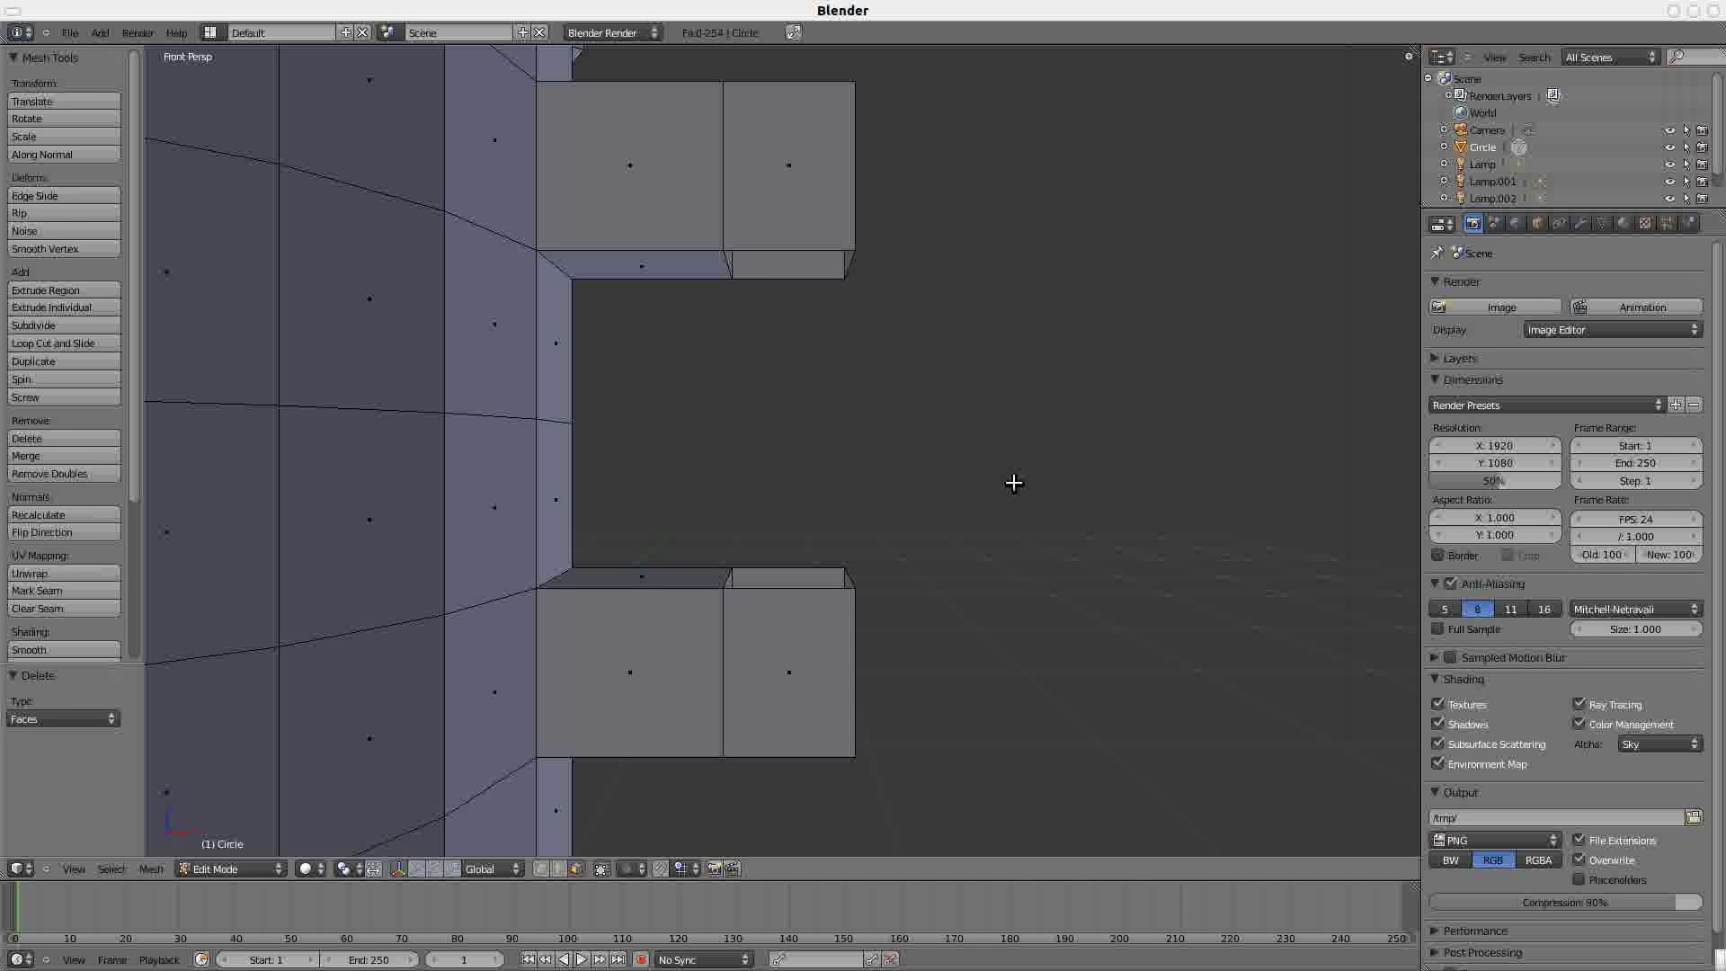
- Extrude the four vertices around the upper stub's opening about 0.80 units down along Z, just short of the lower stub
left_click(540, 868)
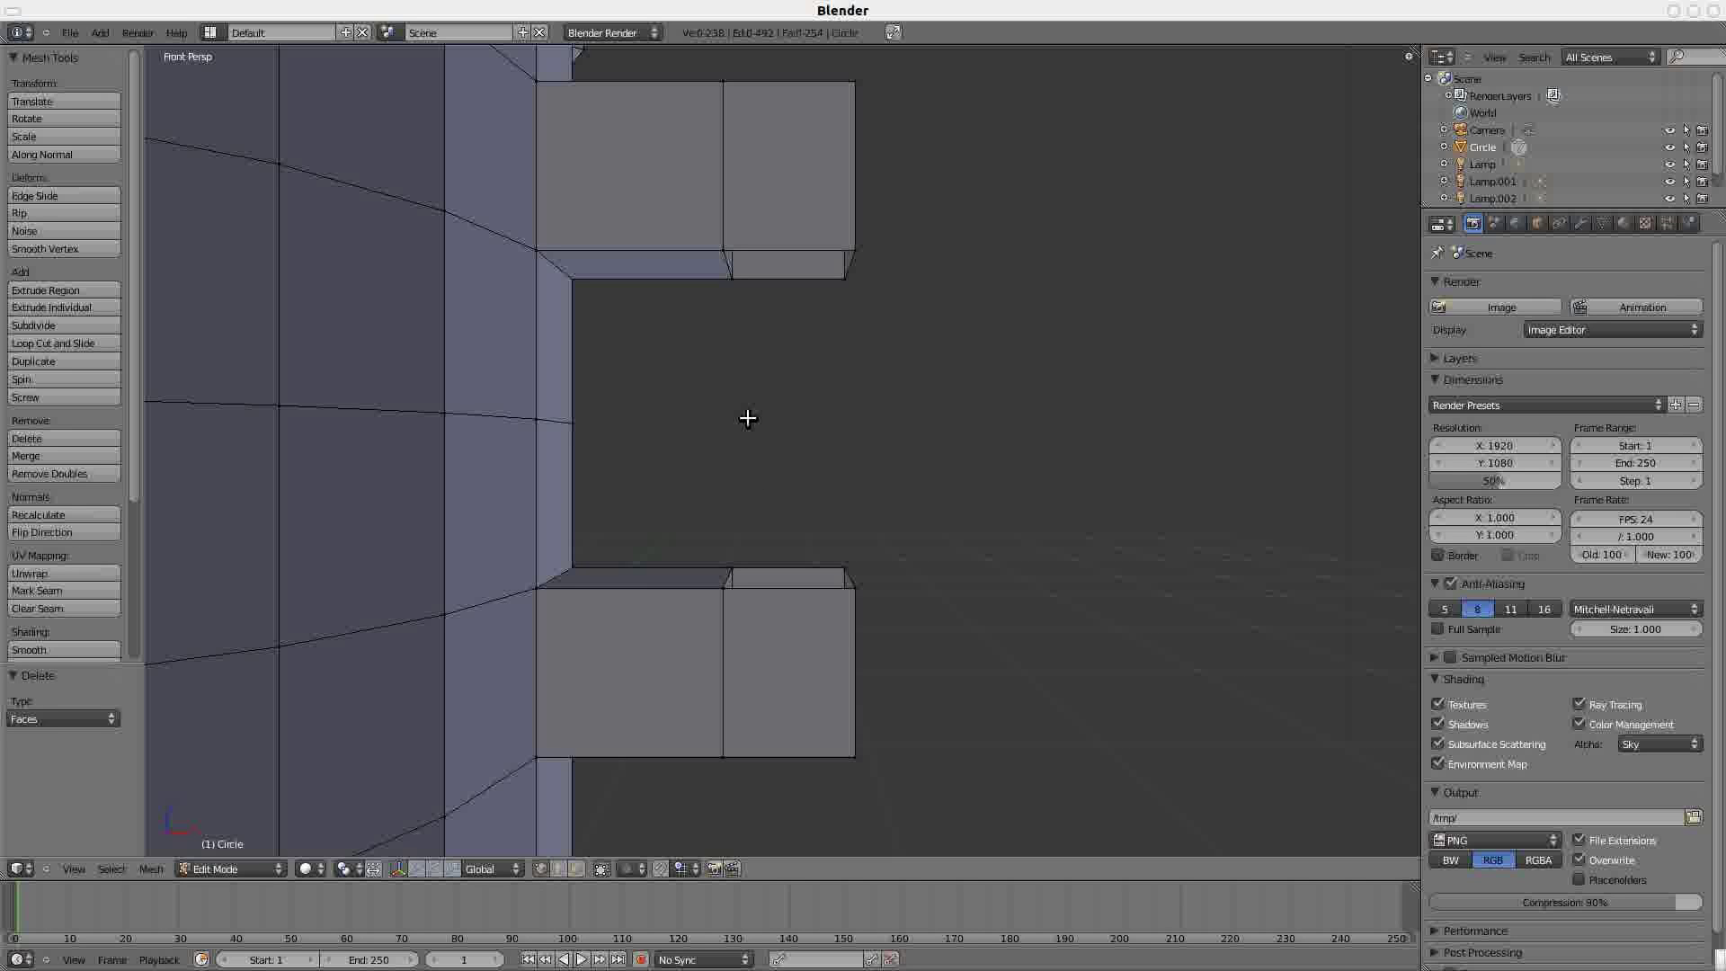
key("b")
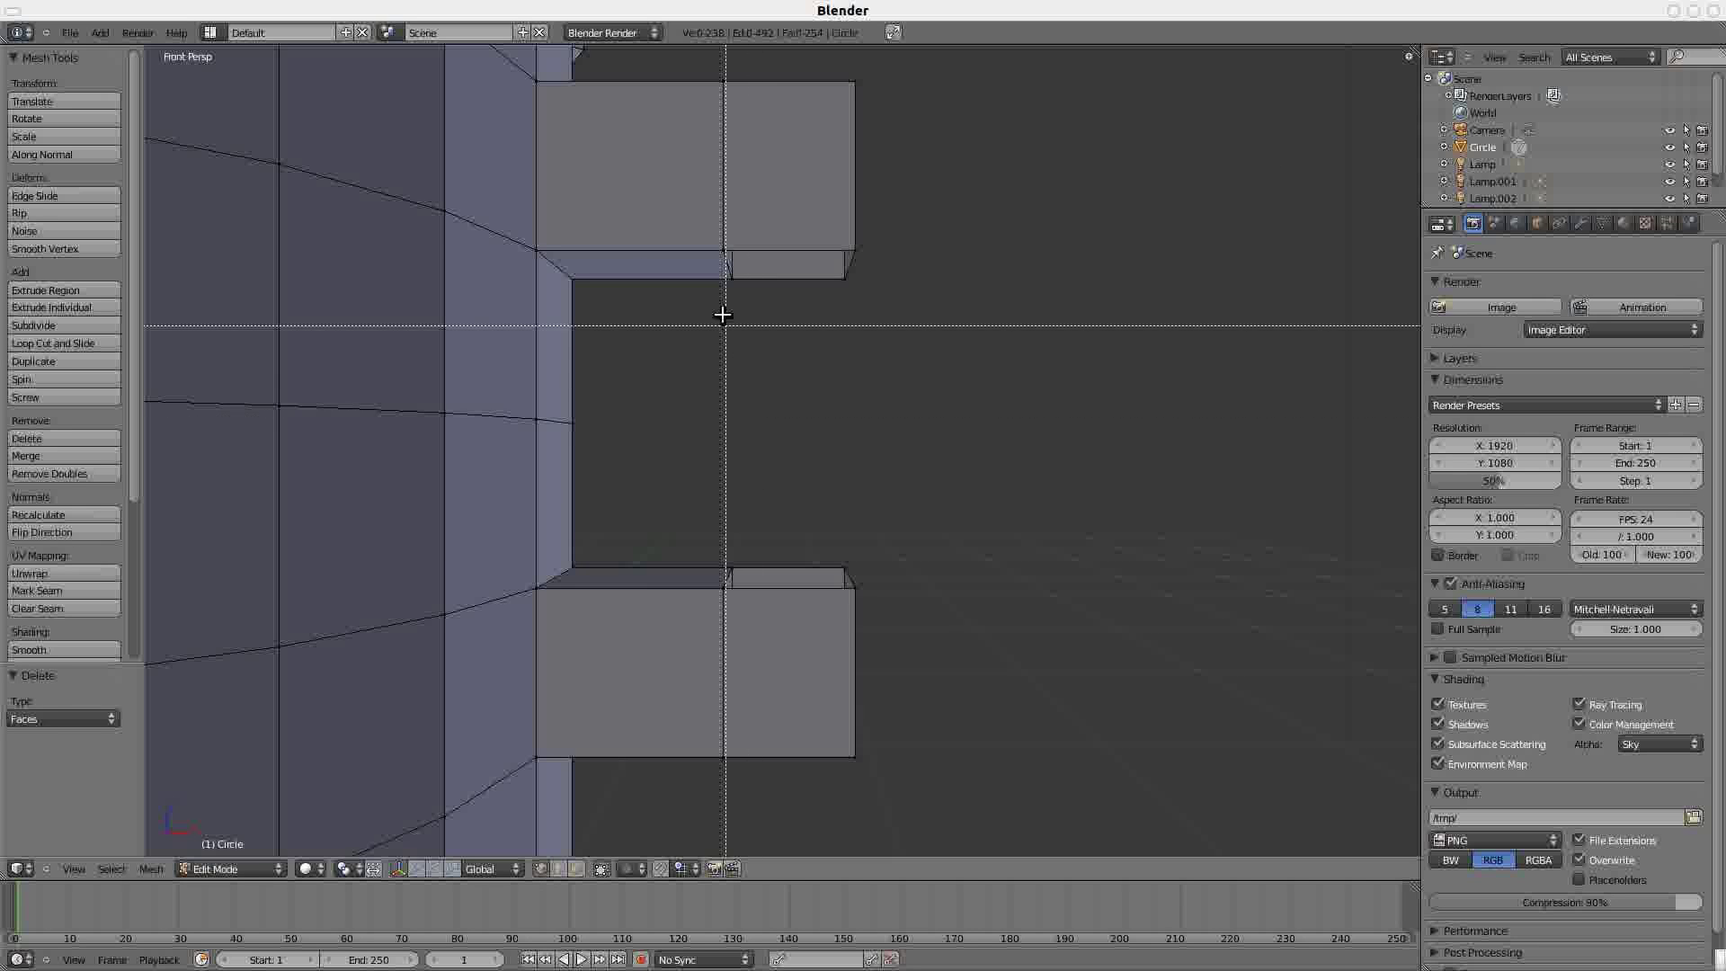
left_click_drag(696, 204, 948, 347)
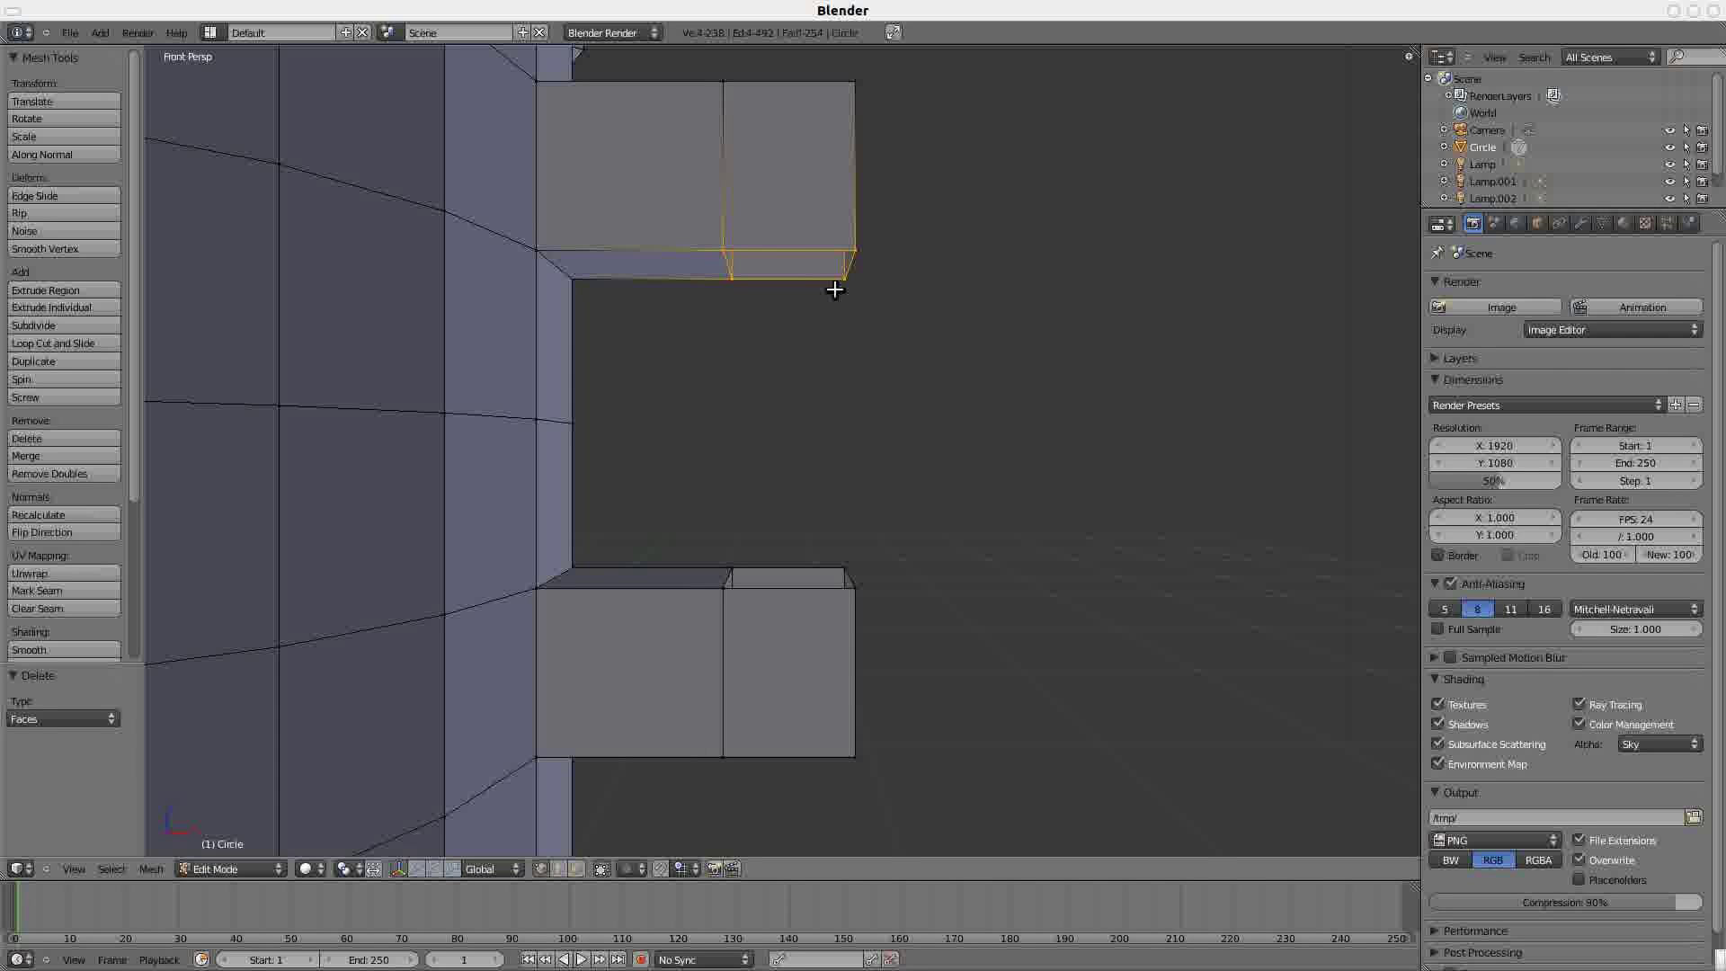
key("e")
key("z")
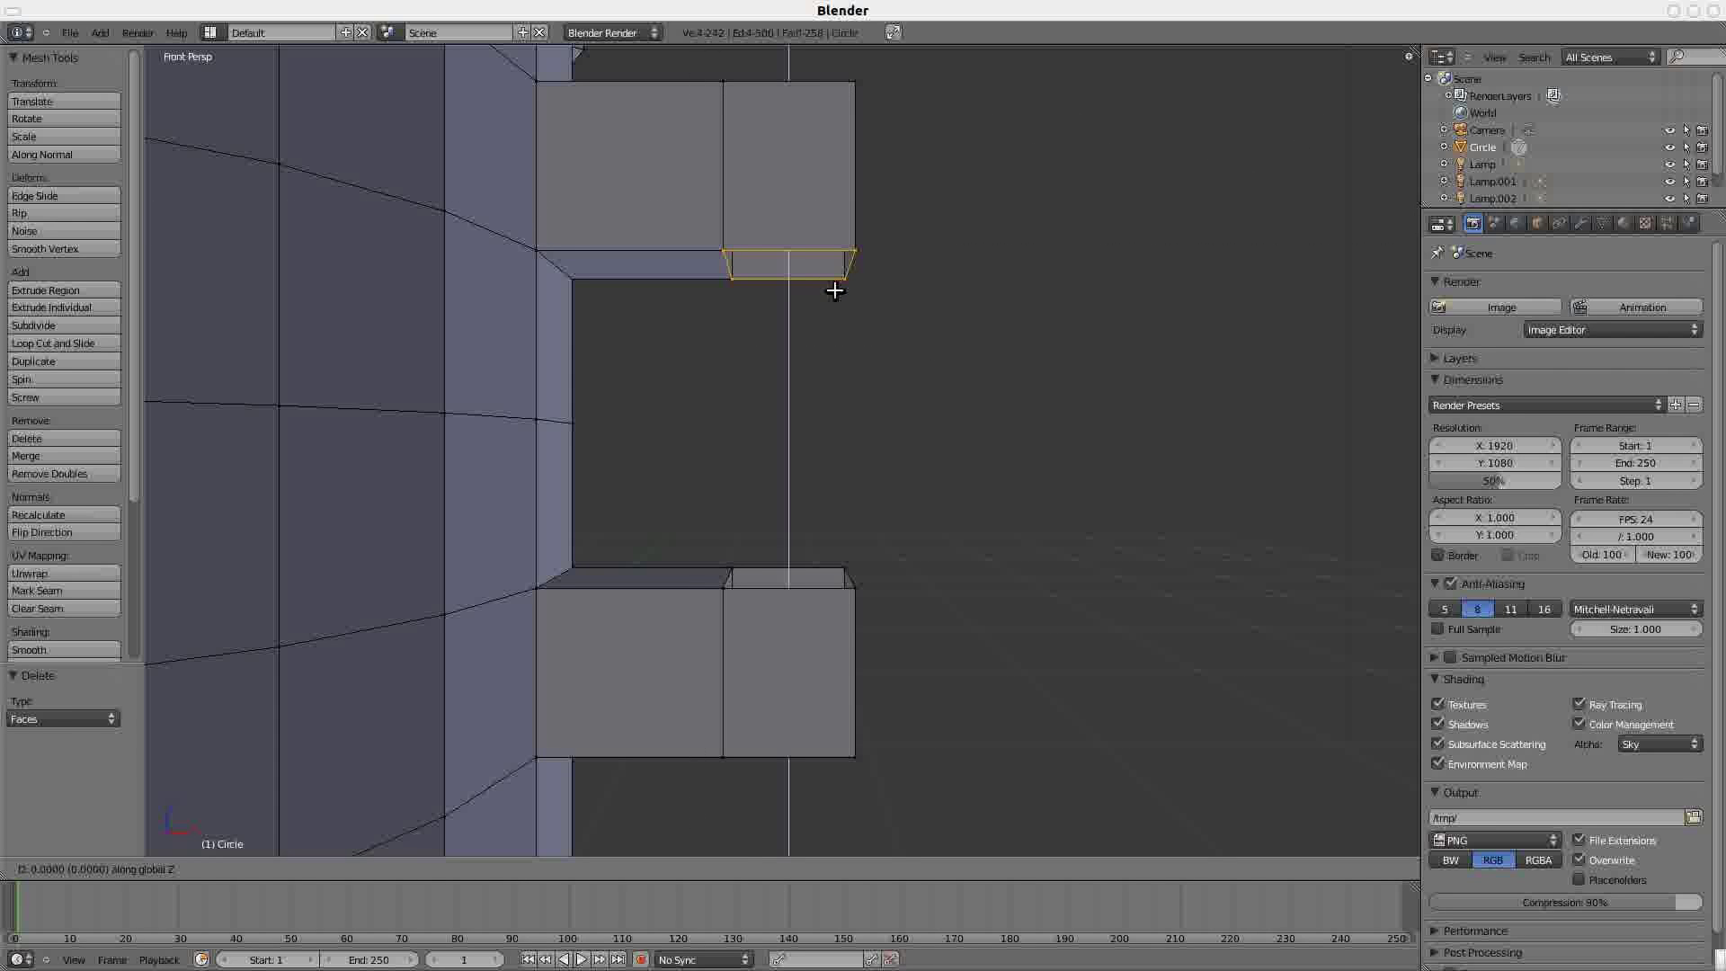
left_click(837, 571)
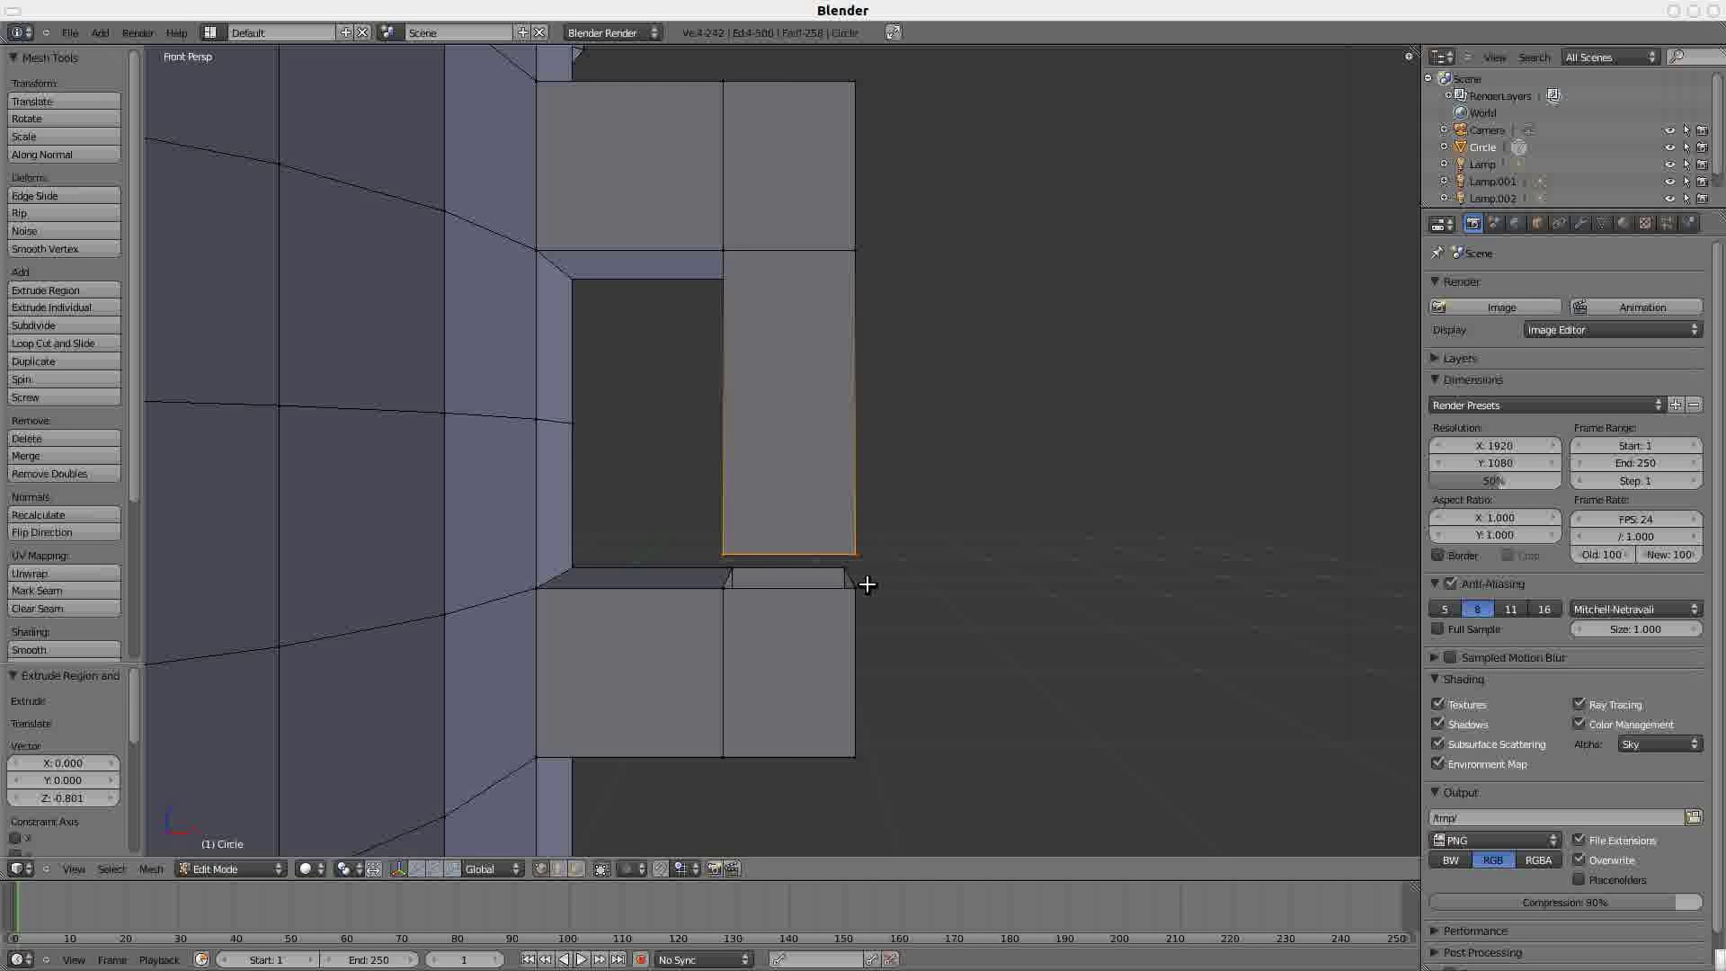
- Weld the extruded end to the lower stub's opening by removing doubles on their vertices with a merge threshold of 0.090
key("b")
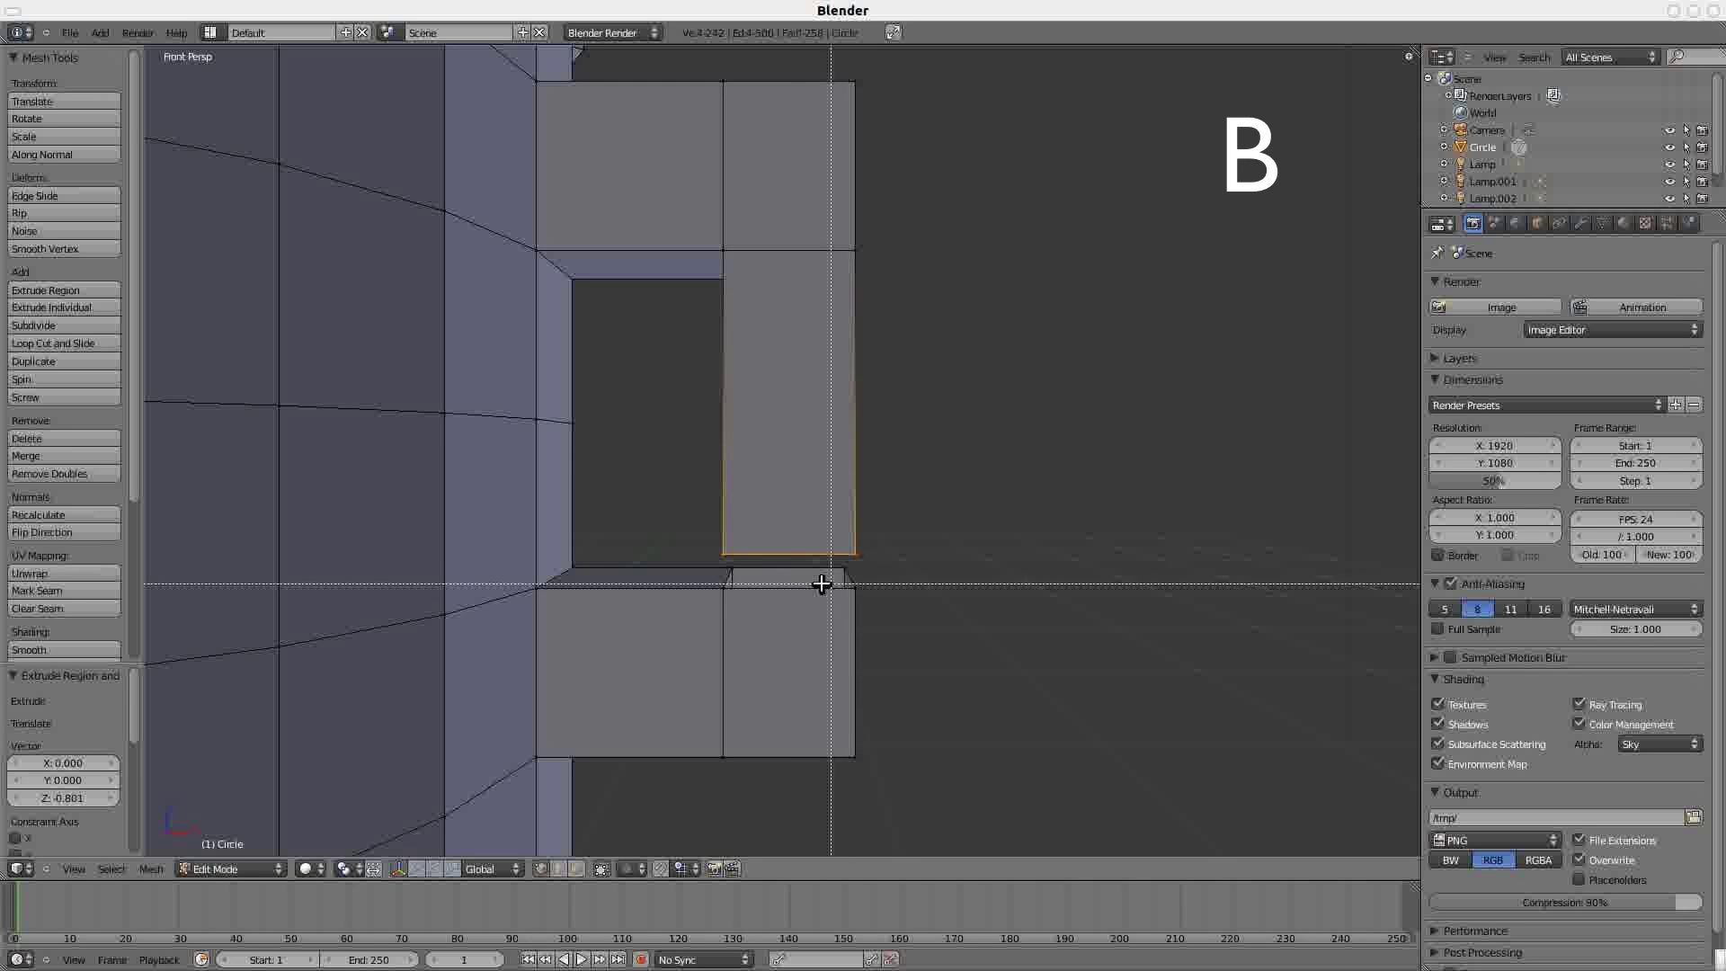
left_click_drag(698, 542, 897, 628)
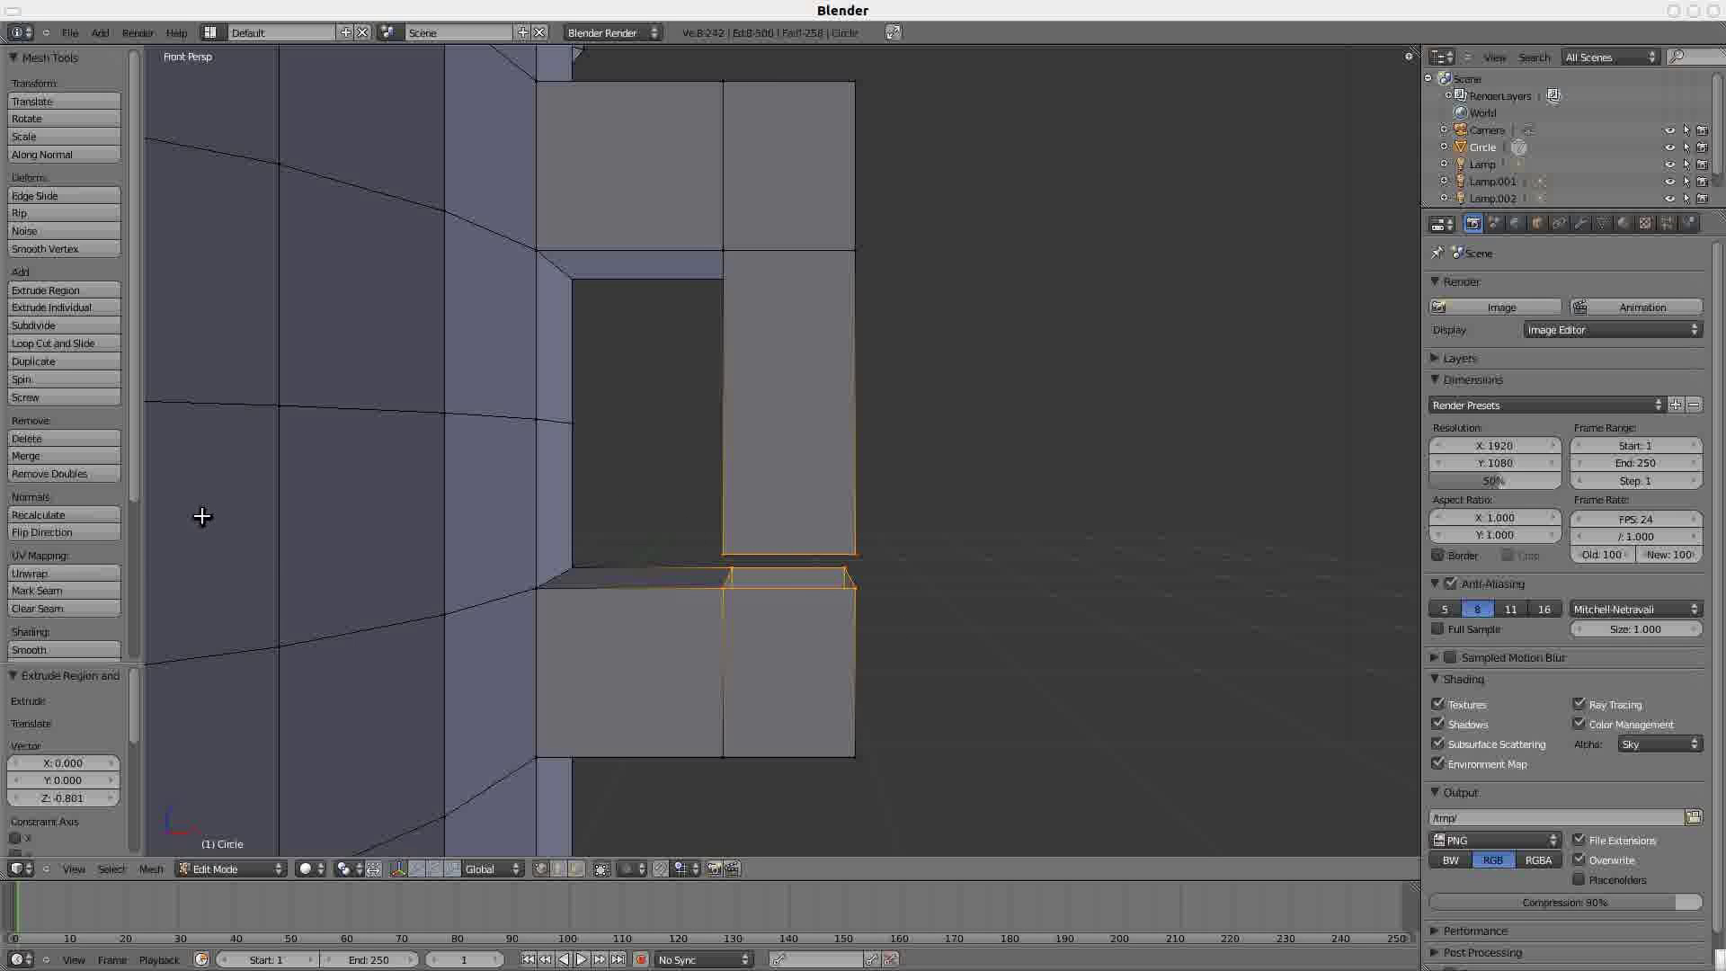
left_click(71, 476)
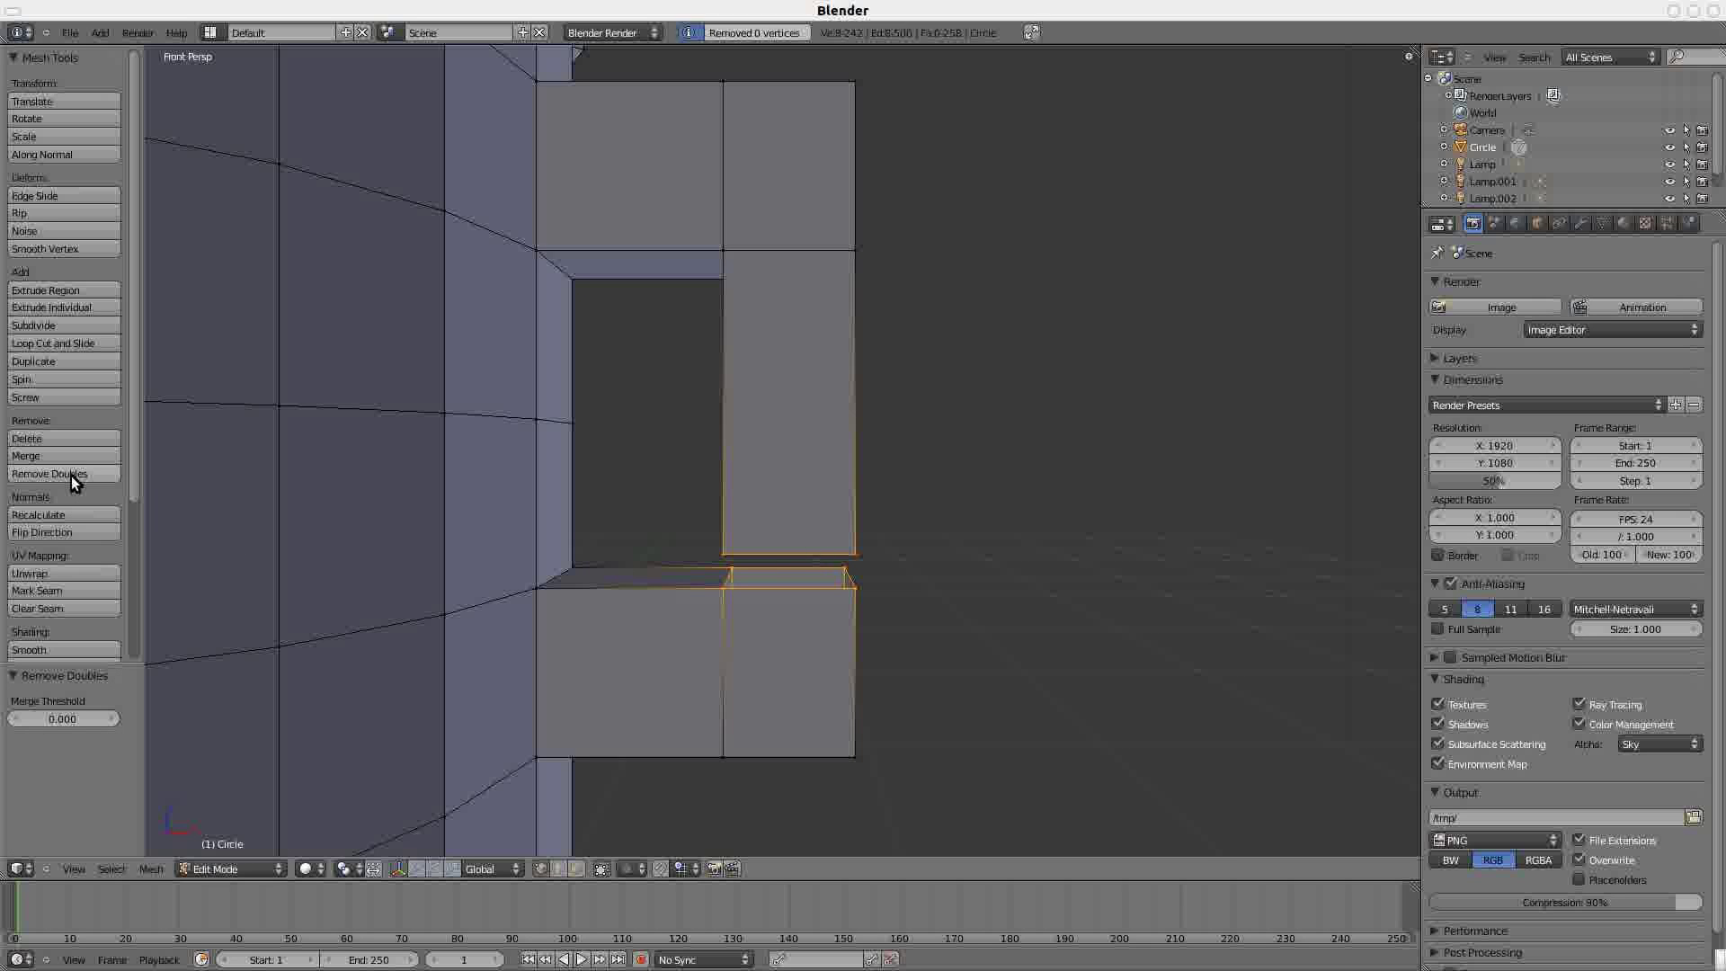
left_click(113, 719)
left_click(112, 719)
left_click(112, 718)
left_click(112, 719)
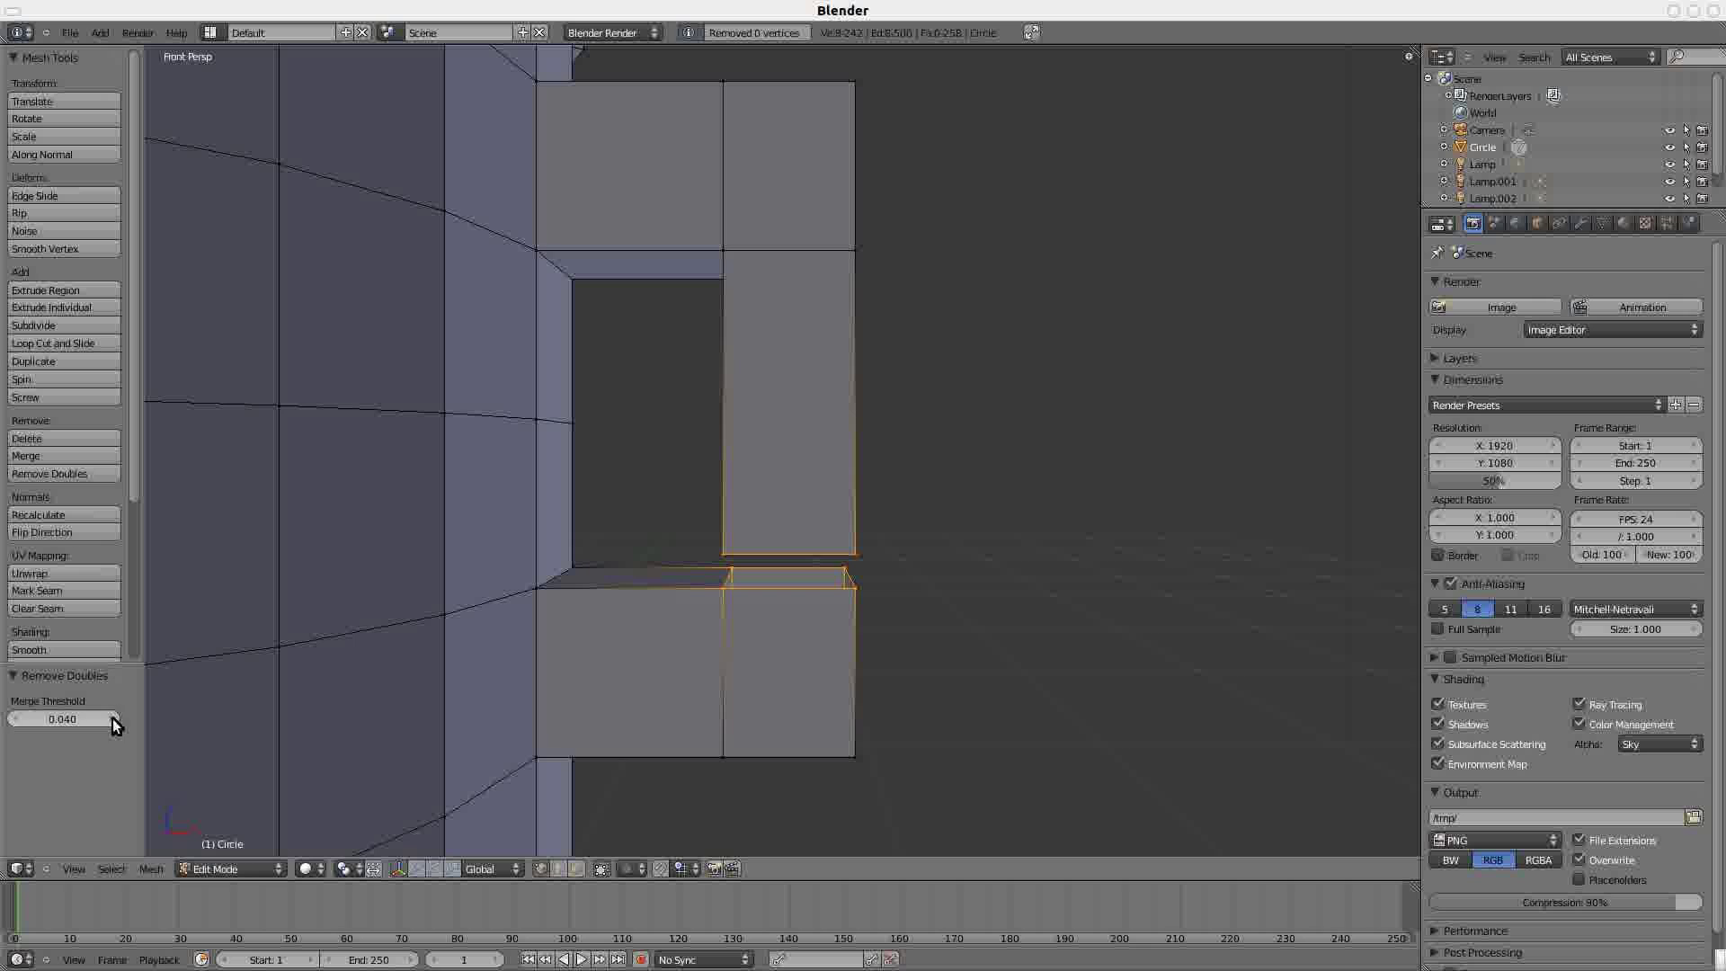
left_click(112, 719)
left_click(113, 719)
left_click(112, 719)
left_click(113, 719)
left_click(113, 719)
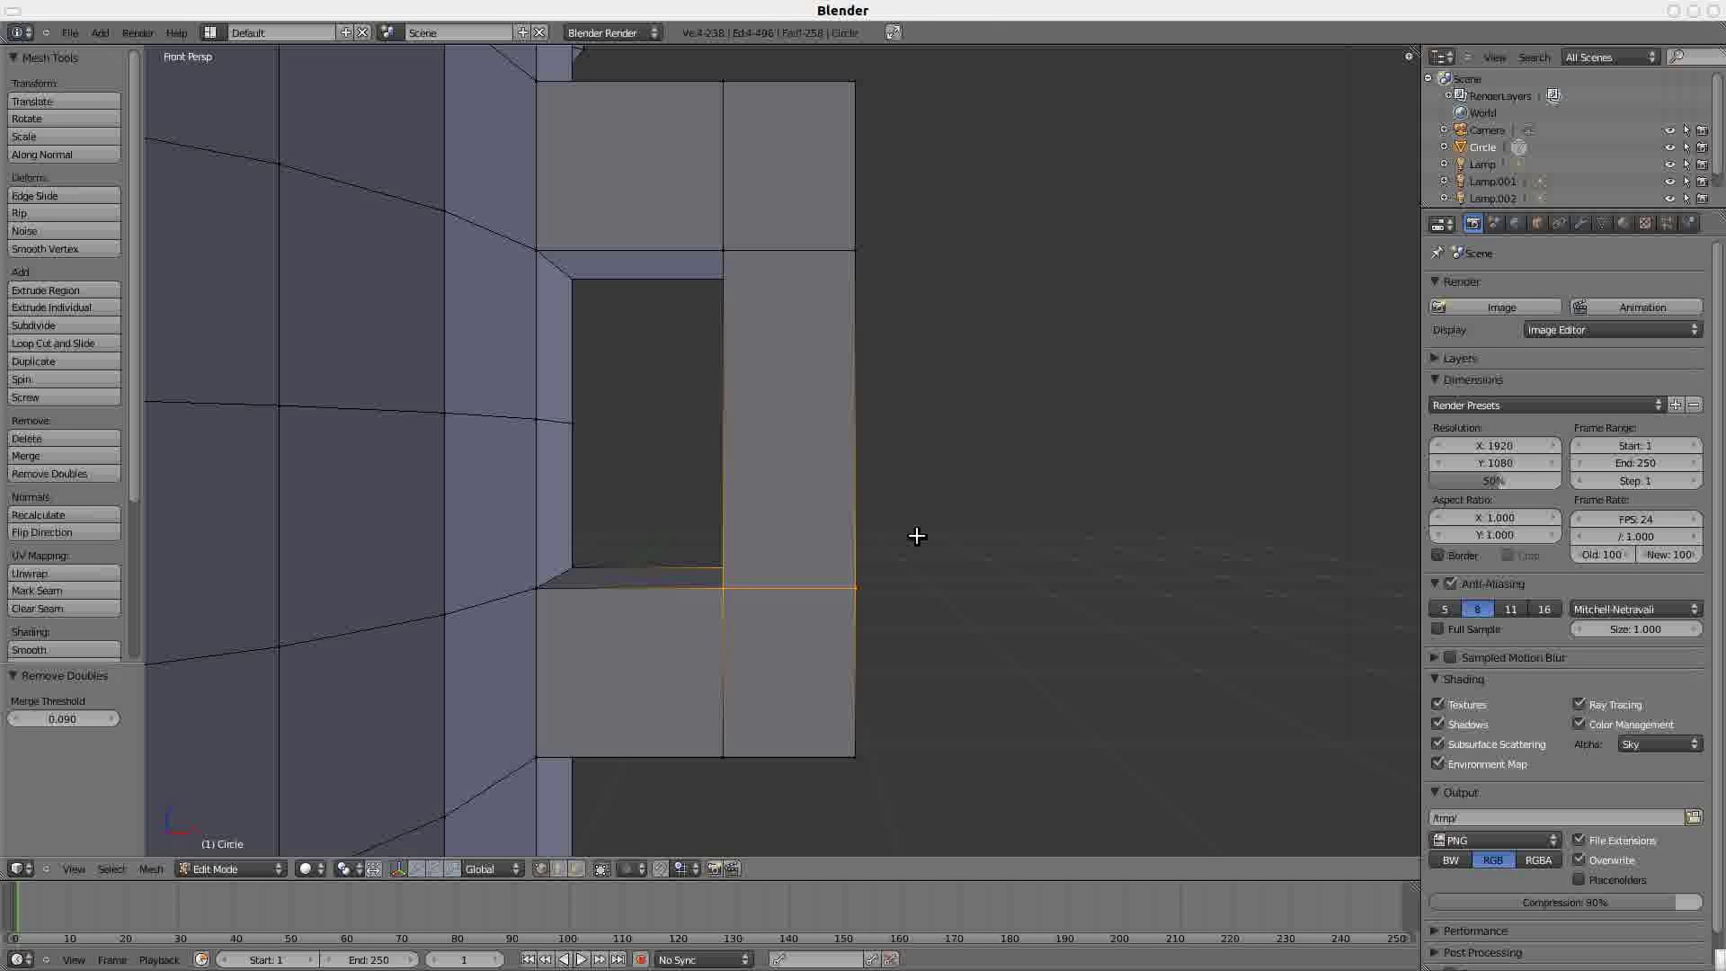
key("a")
scroll(629, 504, "down", 4)
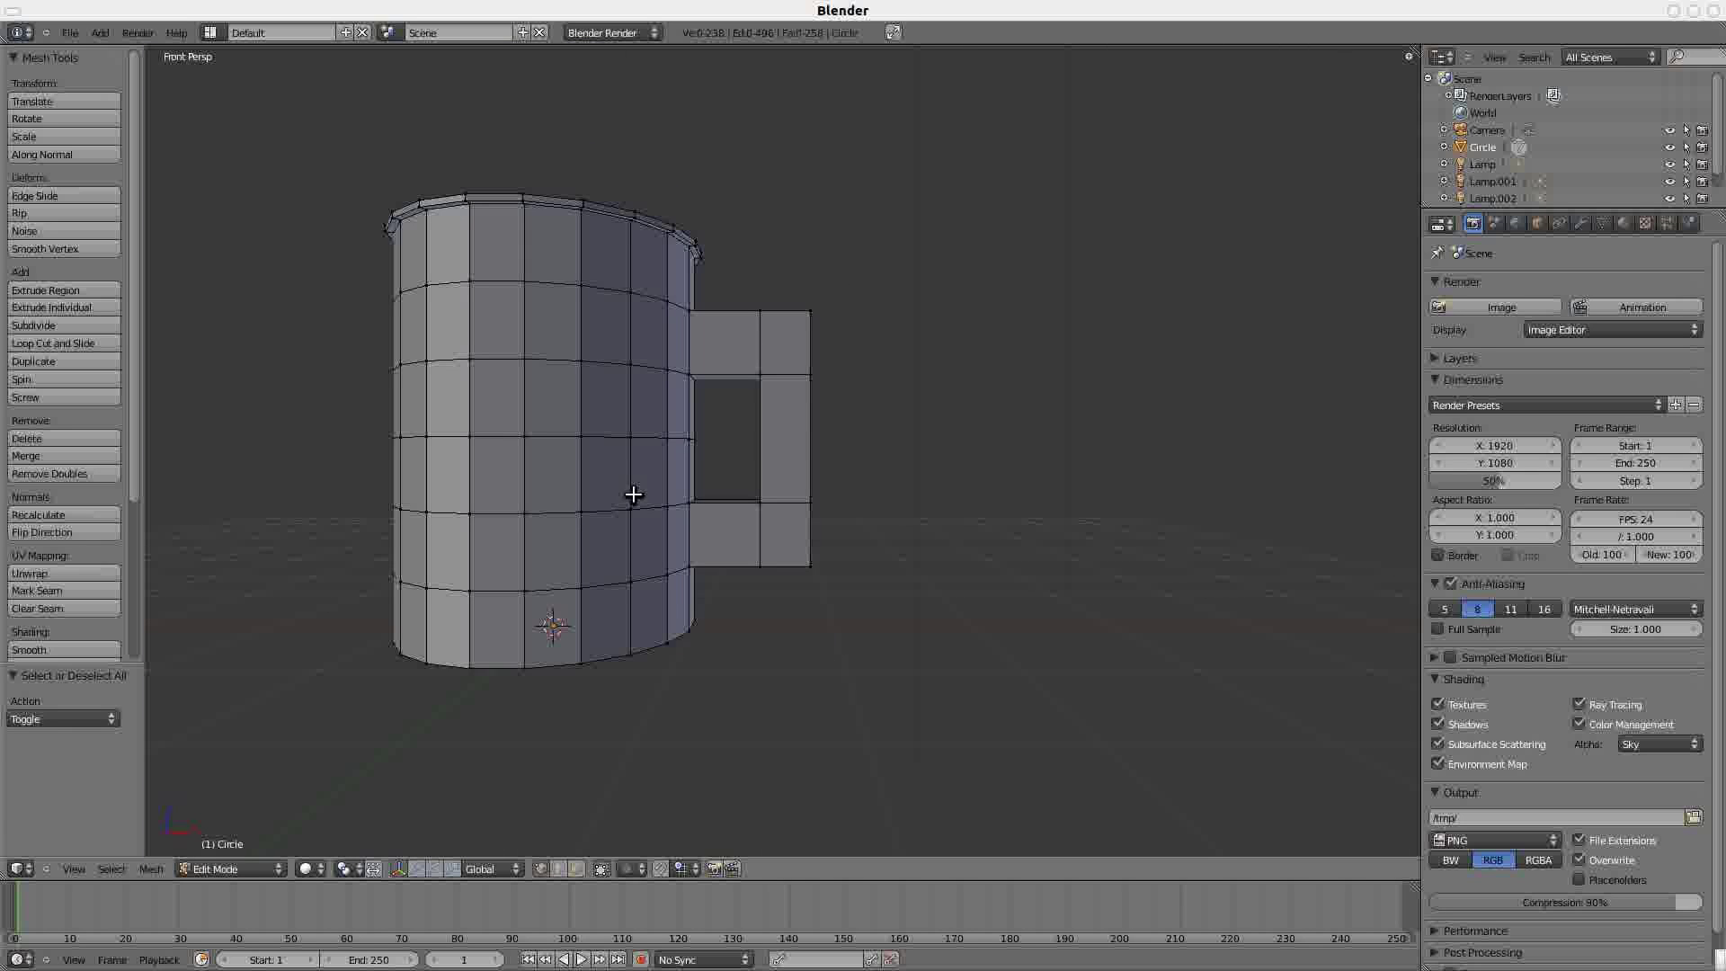
- Add a Subdivision Surface modifier to the mug with both view and render subdivisions set to 4
left_click(1582, 223)
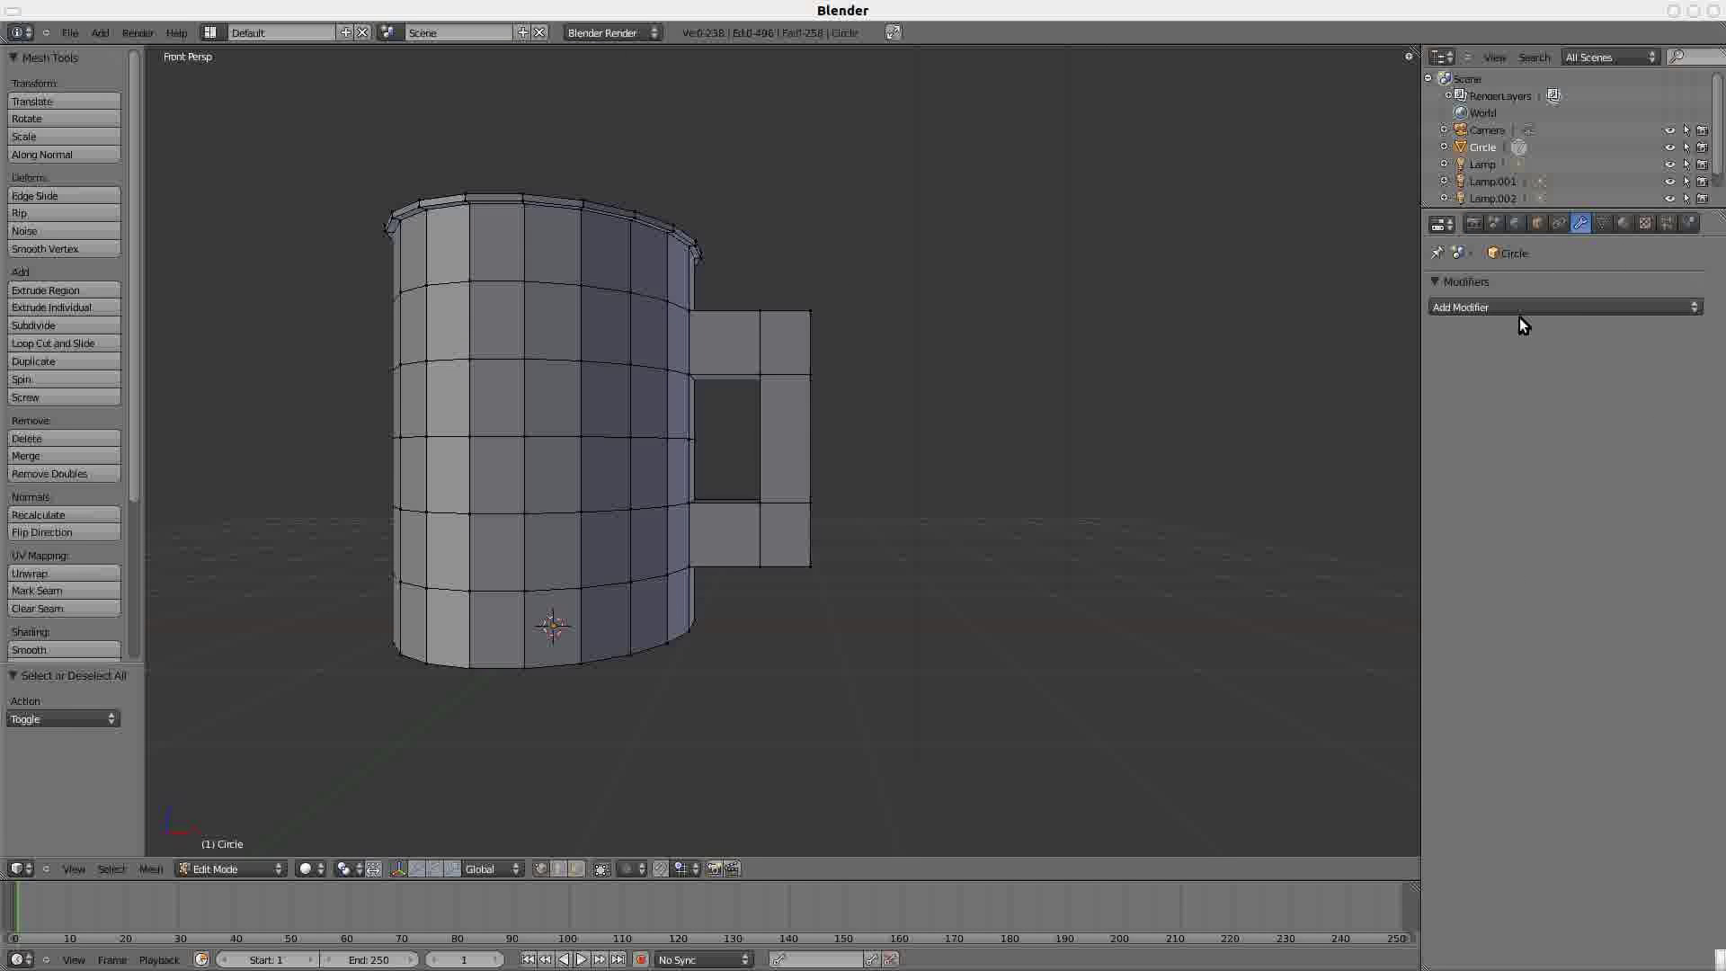
left_click(1490, 307)
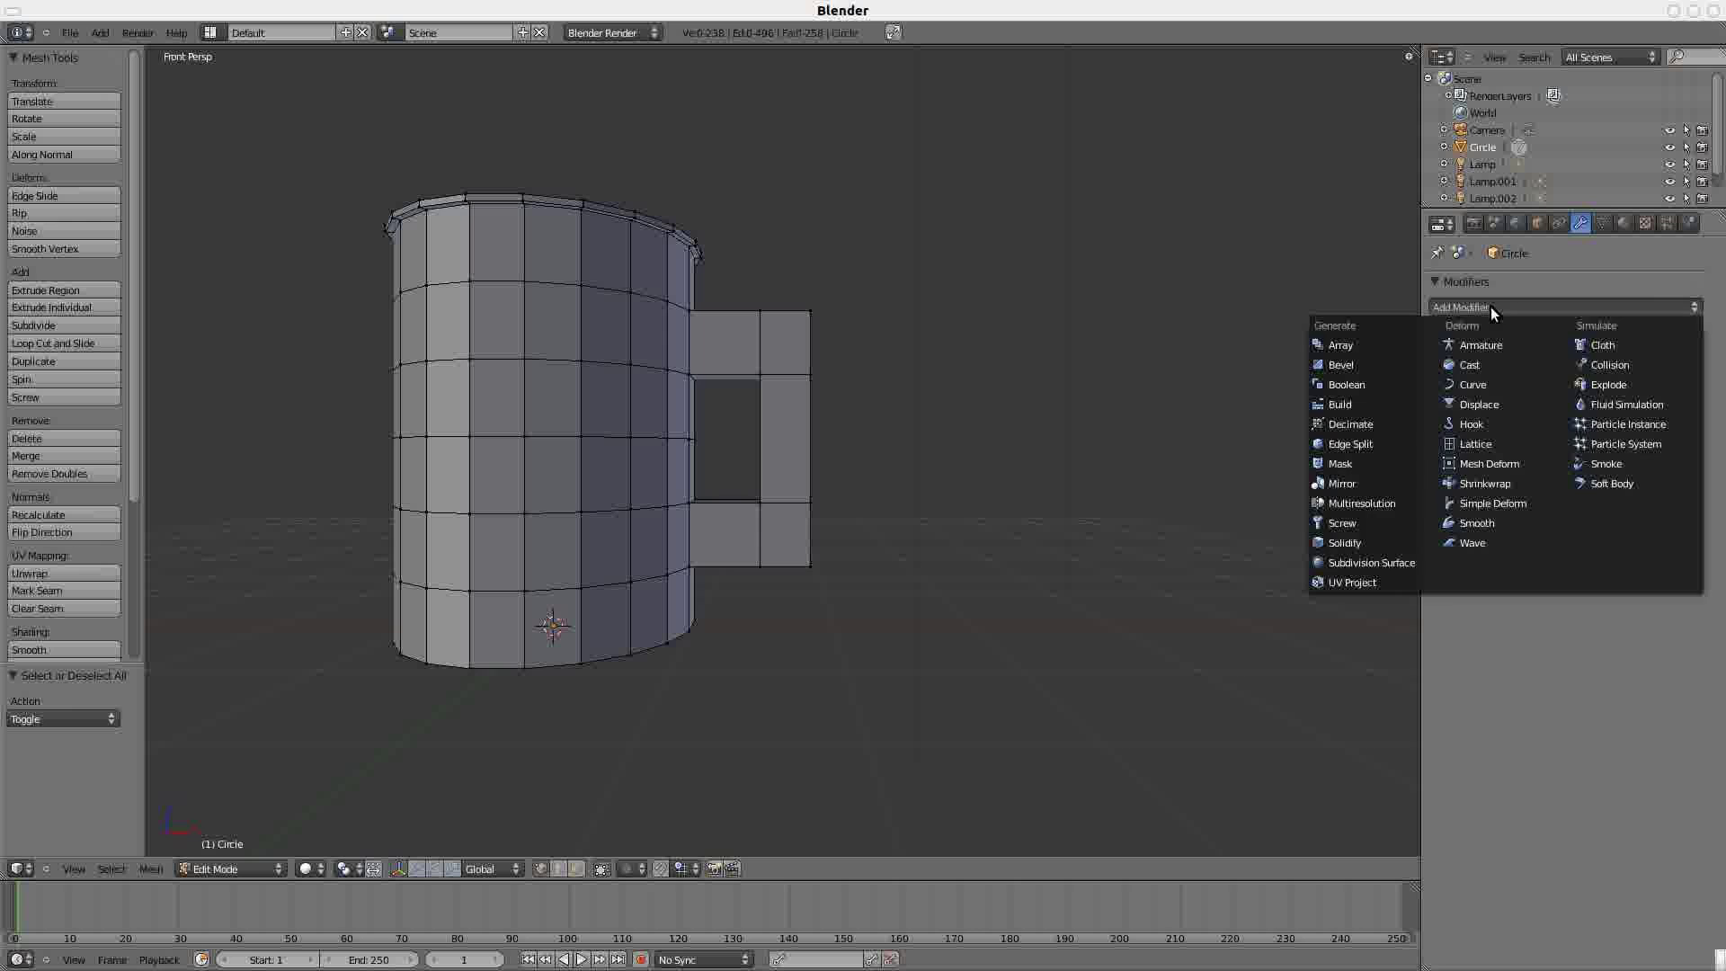
left_click(1355, 561)
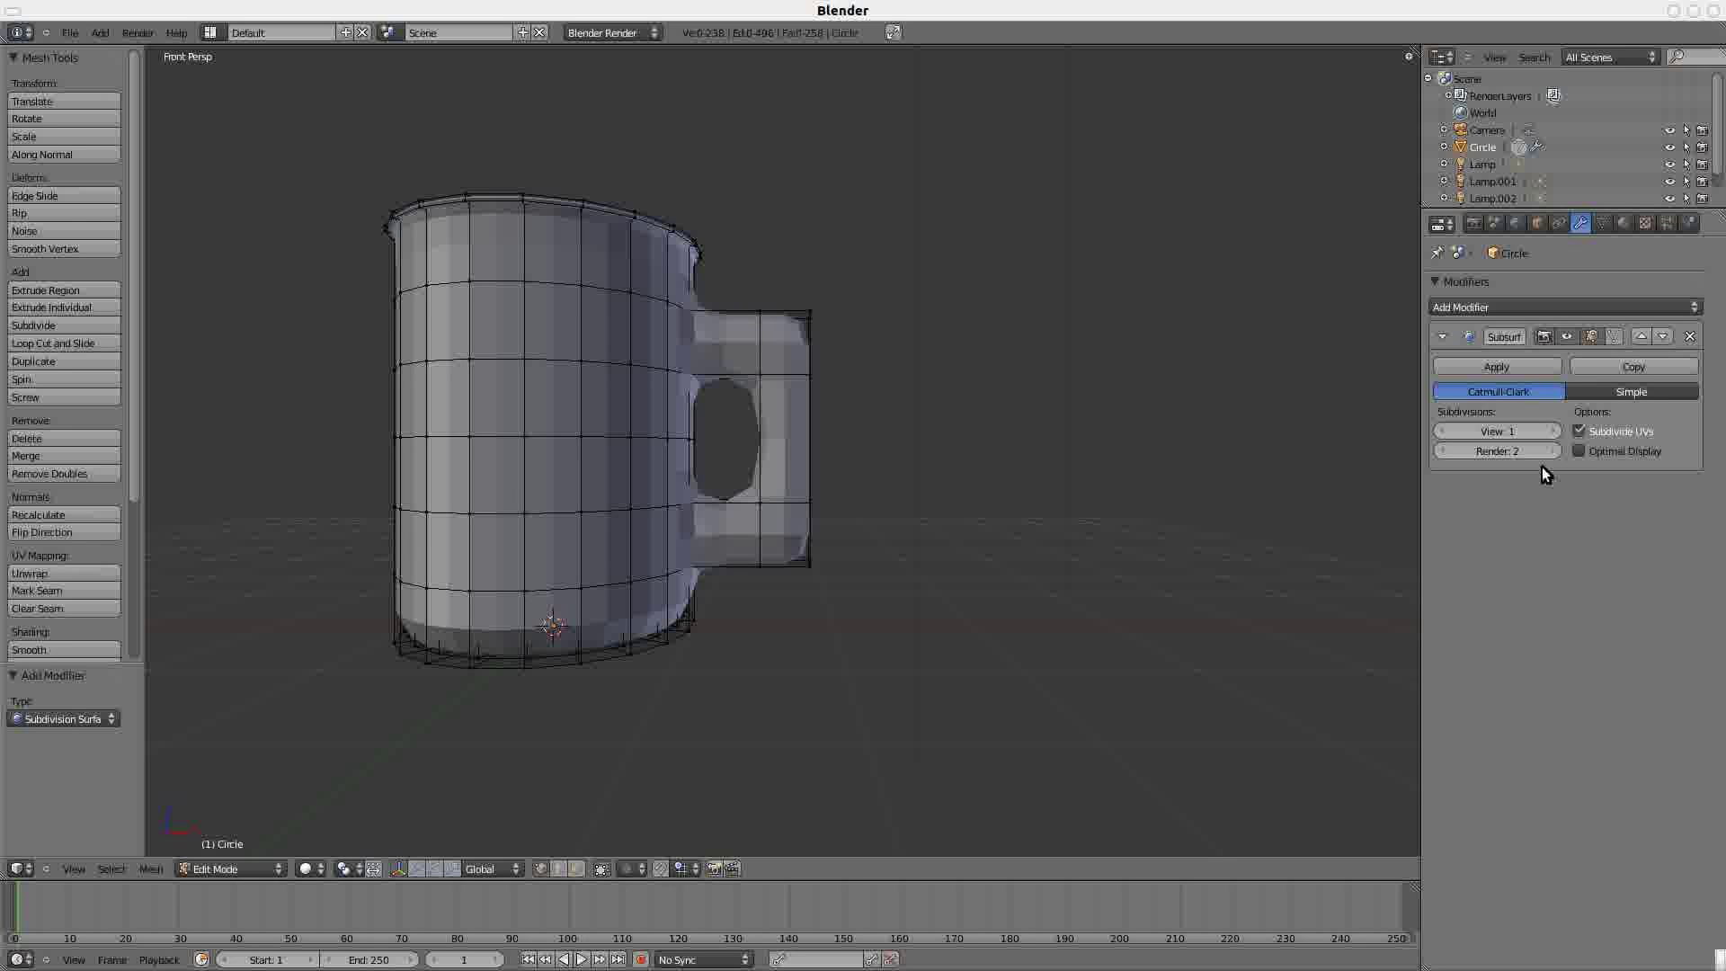
left_click(1556, 429)
left_click(1556, 429)
left_click(1552, 428)
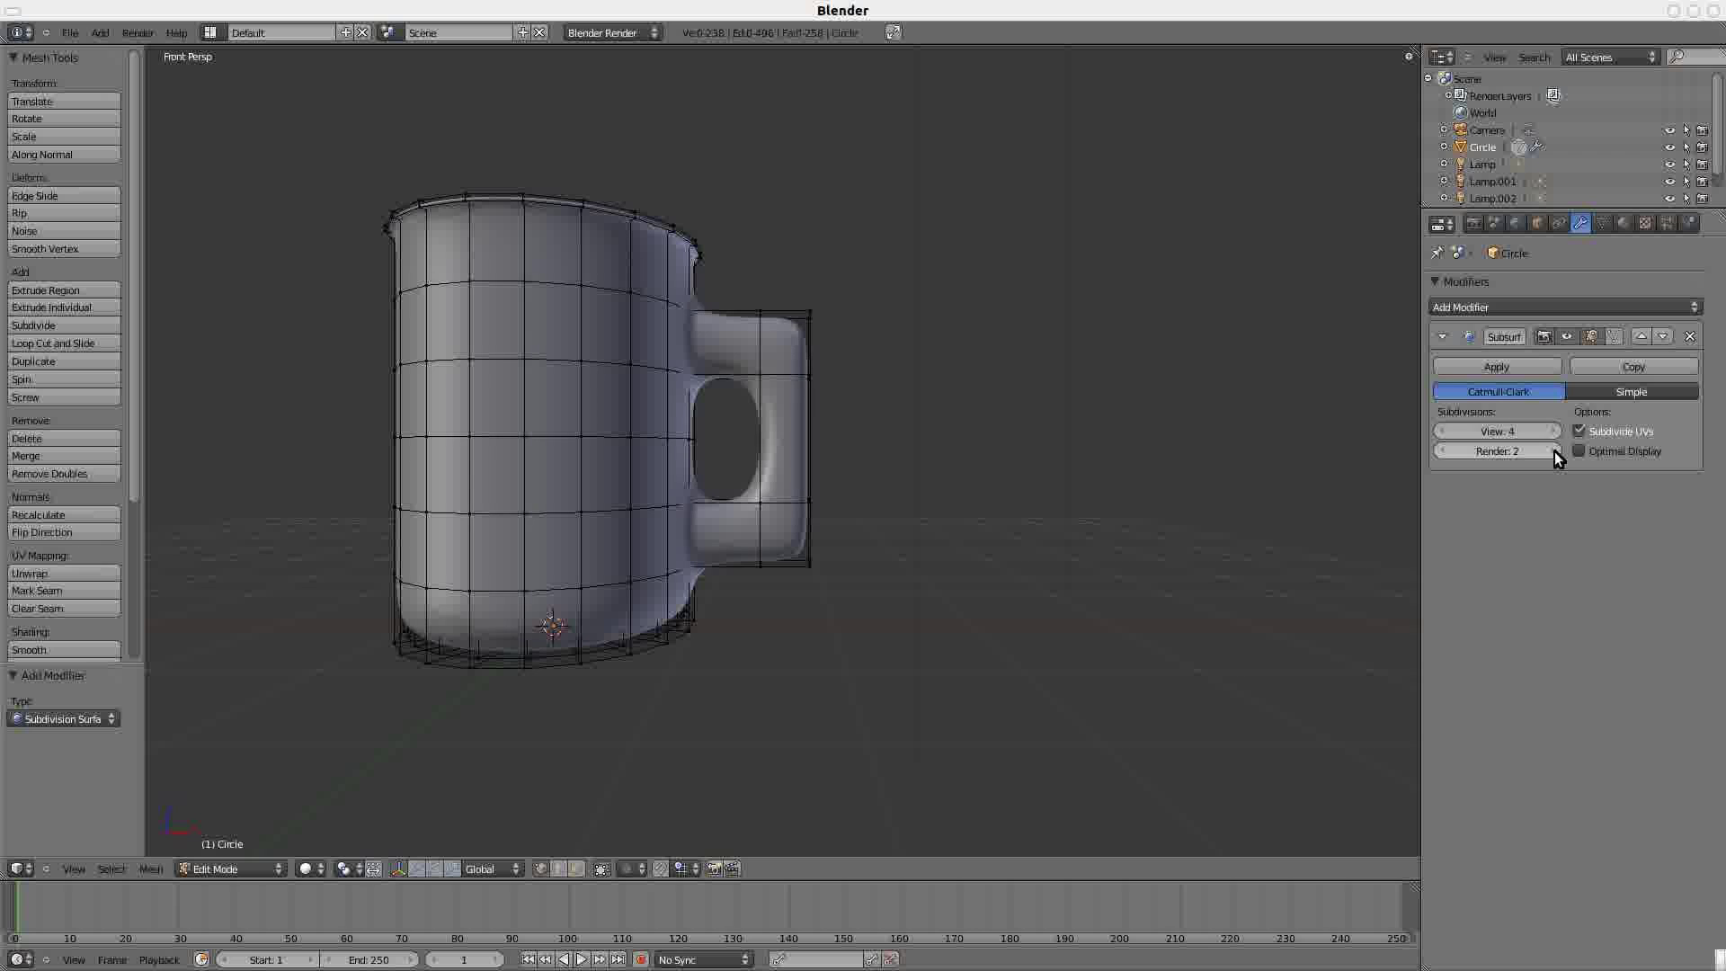
left_click(1555, 451)
left_click(1555, 451)
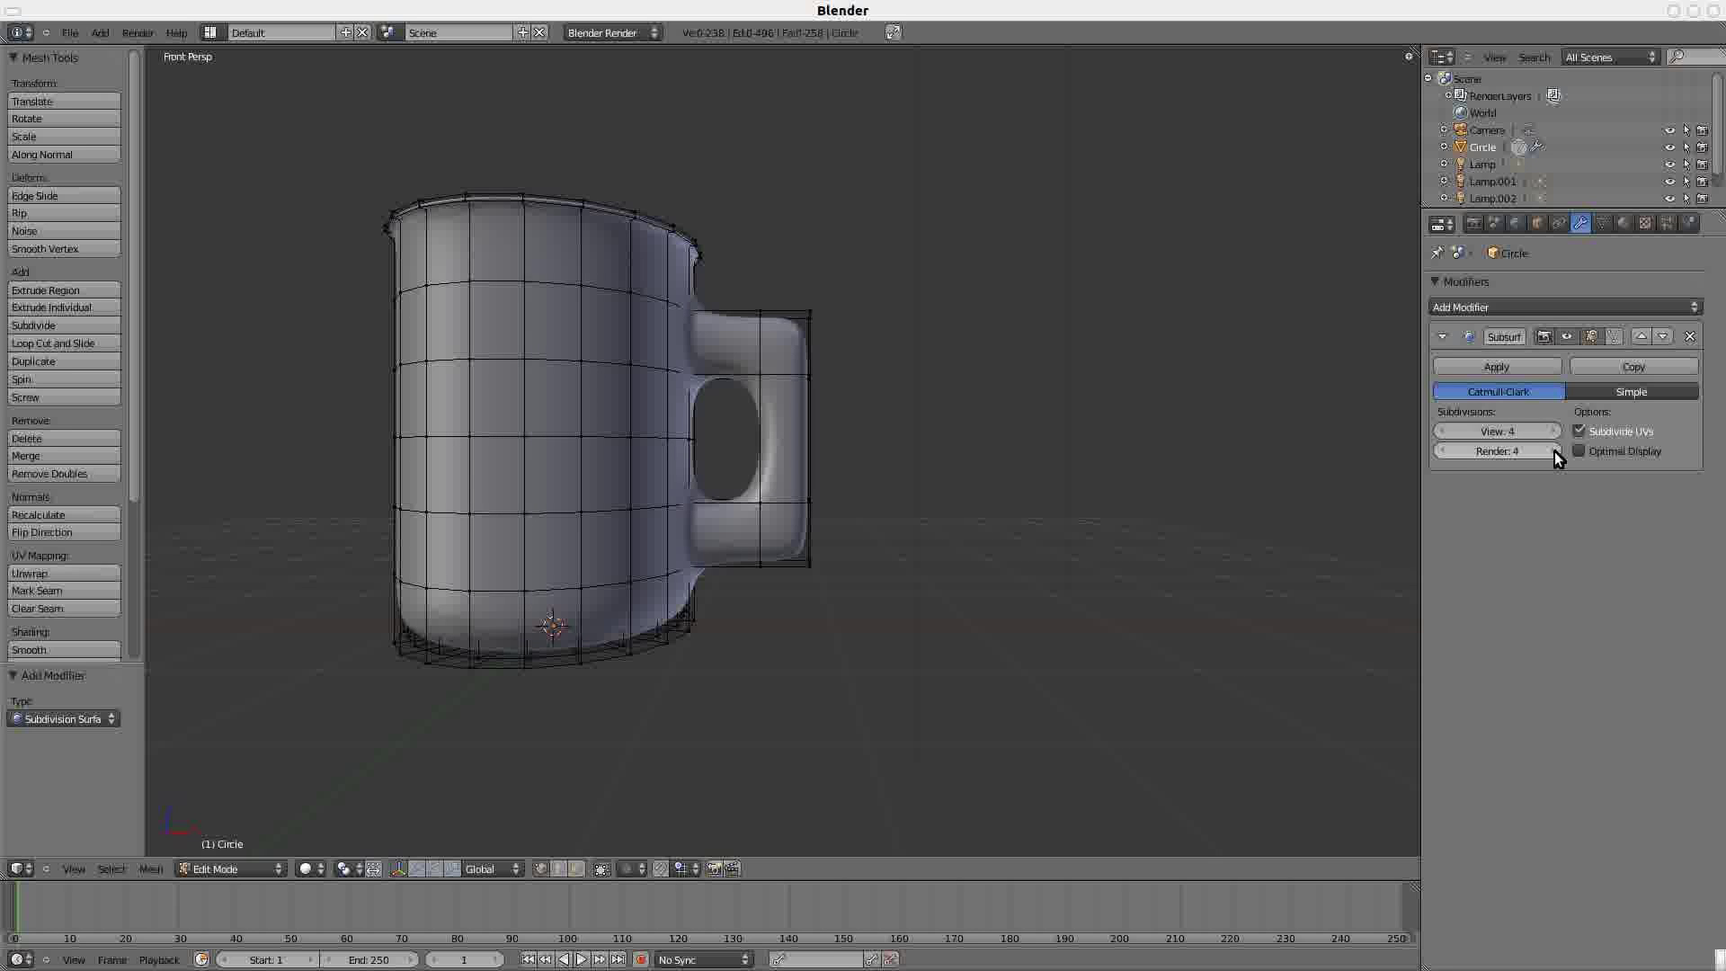
- Create a new material for the mug with a pale green diffuse color and a specular hardness of 152
left_click(1625, 223)
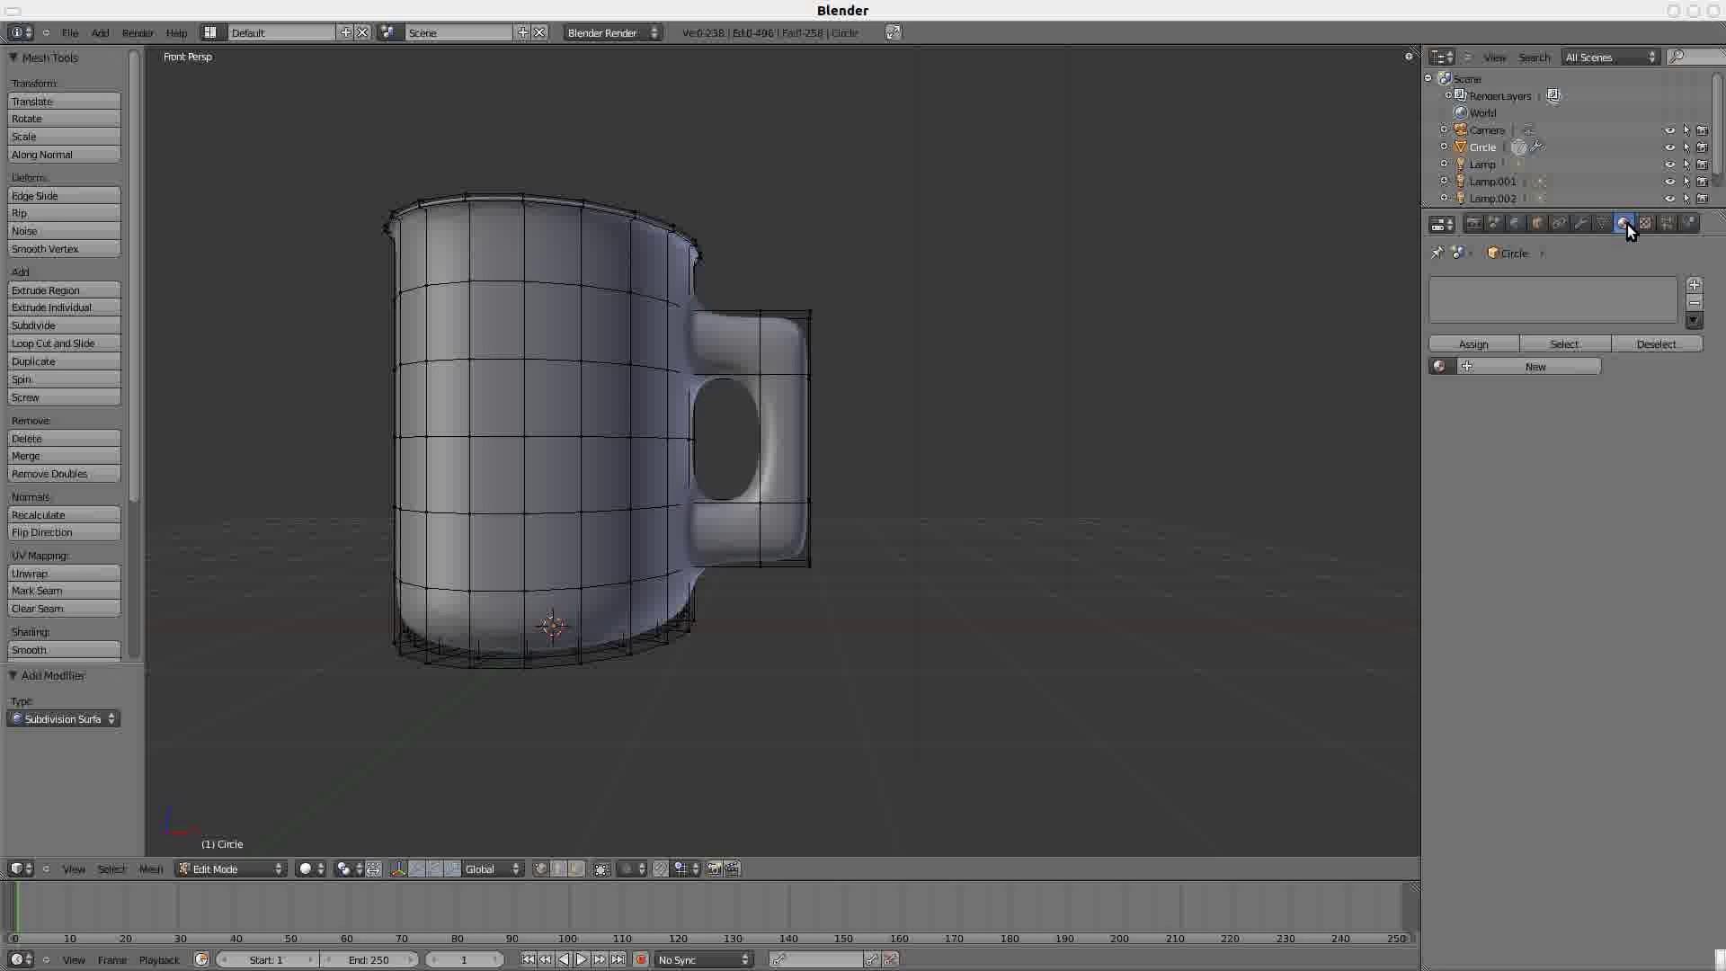
left_click(1545, 365)
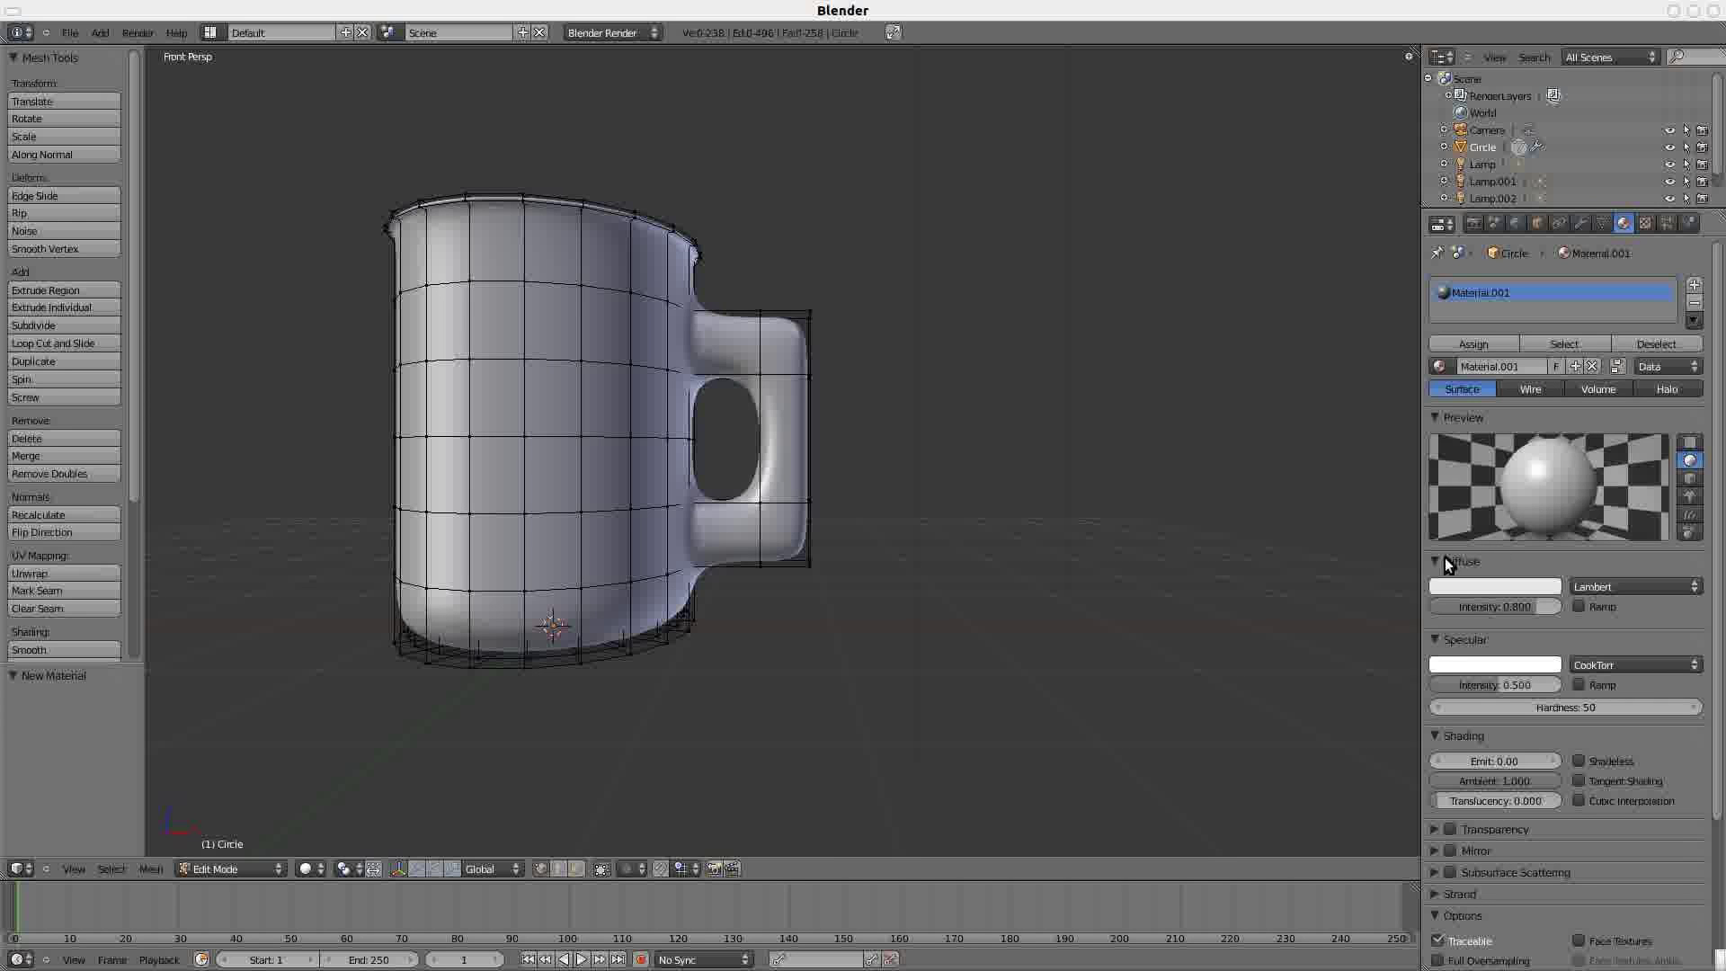
left_click(1462, 584)
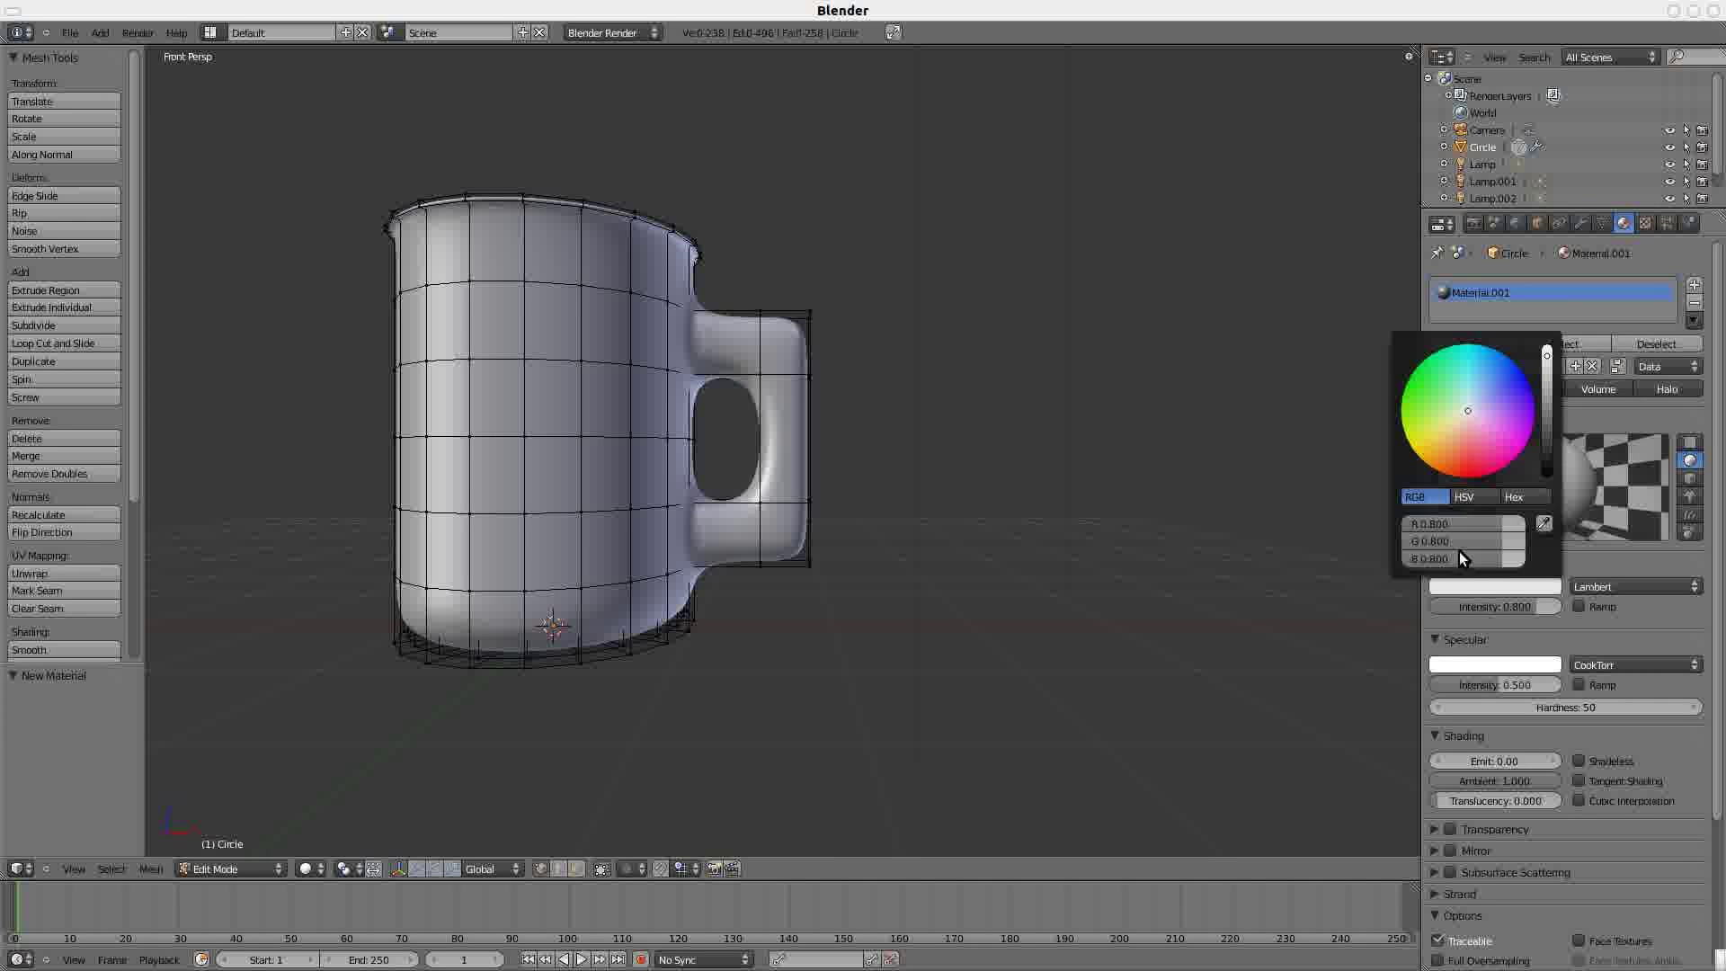
left_click_drag(1451, 397, 1440, 396)
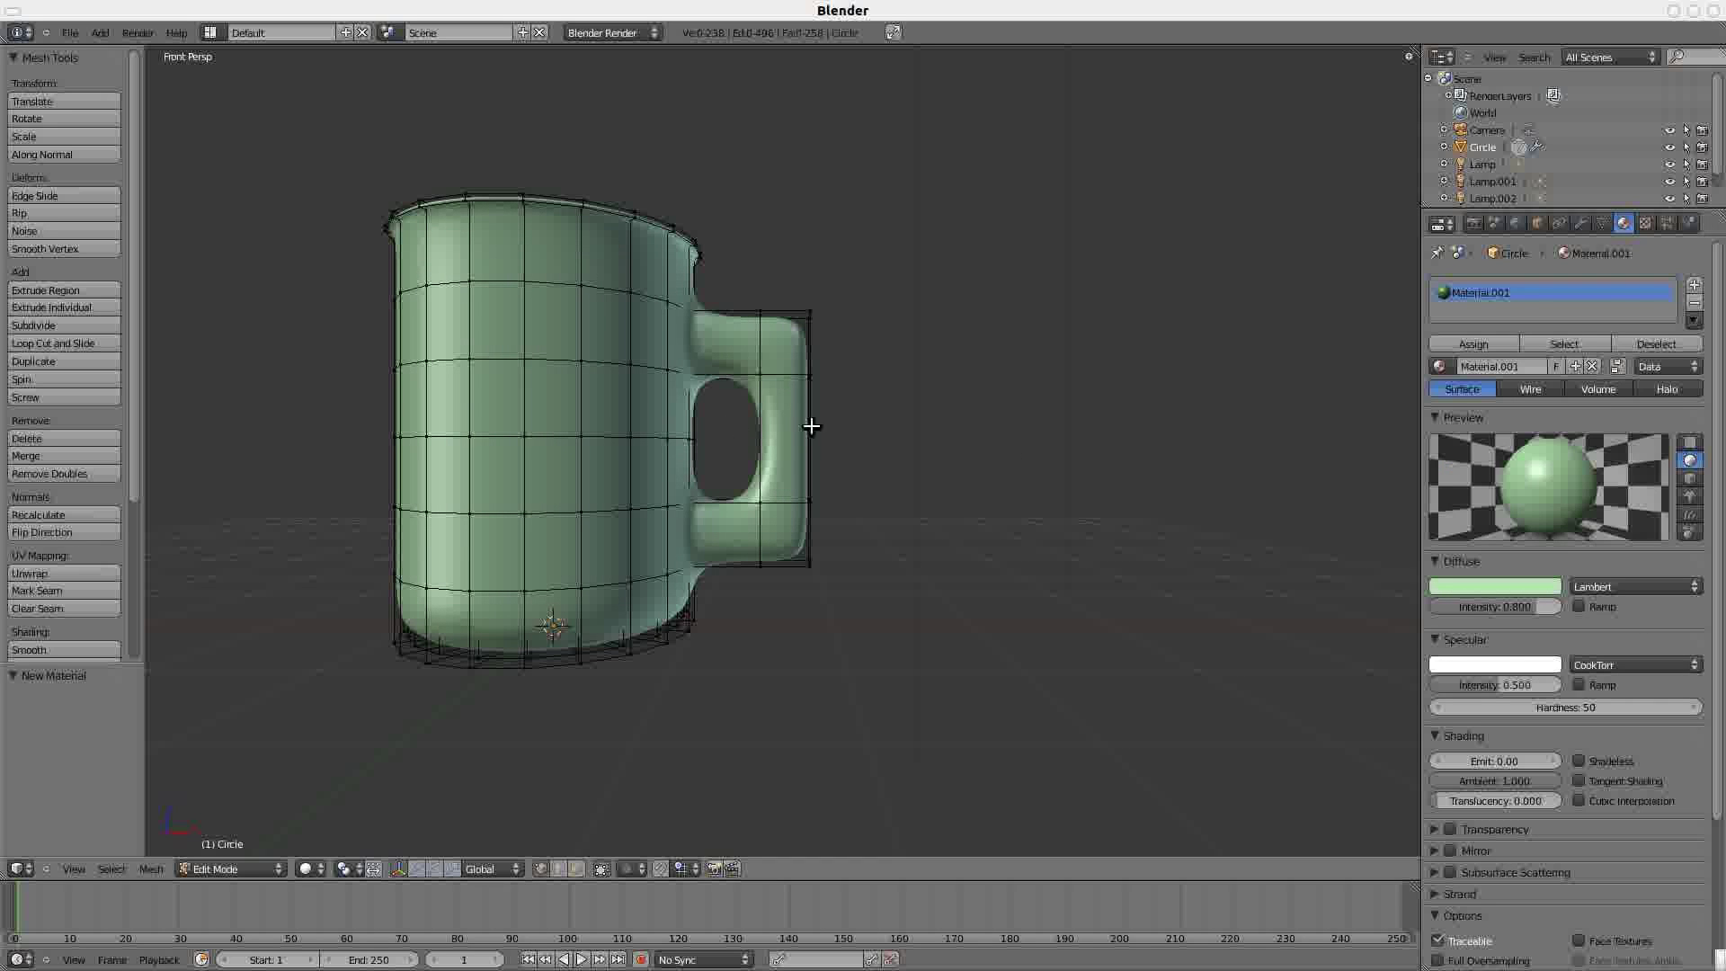
left_click_drag(1568, 709, 1659, 709)
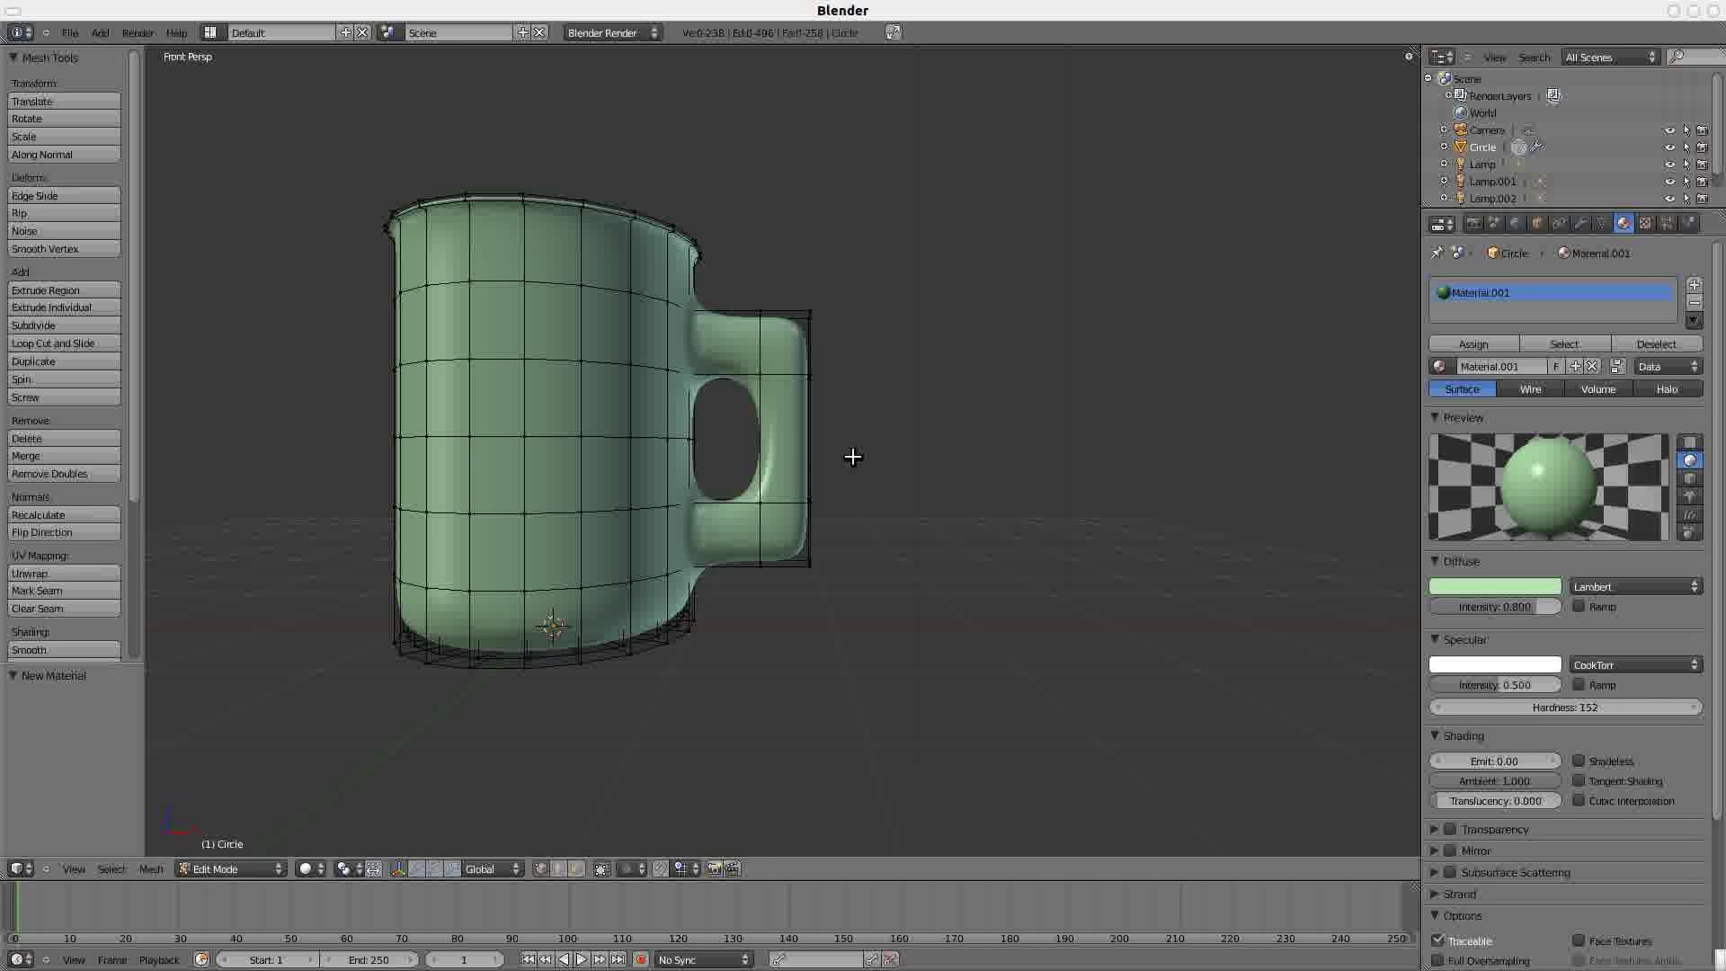
- In Object Mode with the mug seen from above, enable automatic keyframing and set the current frame to 10
key("Tab")
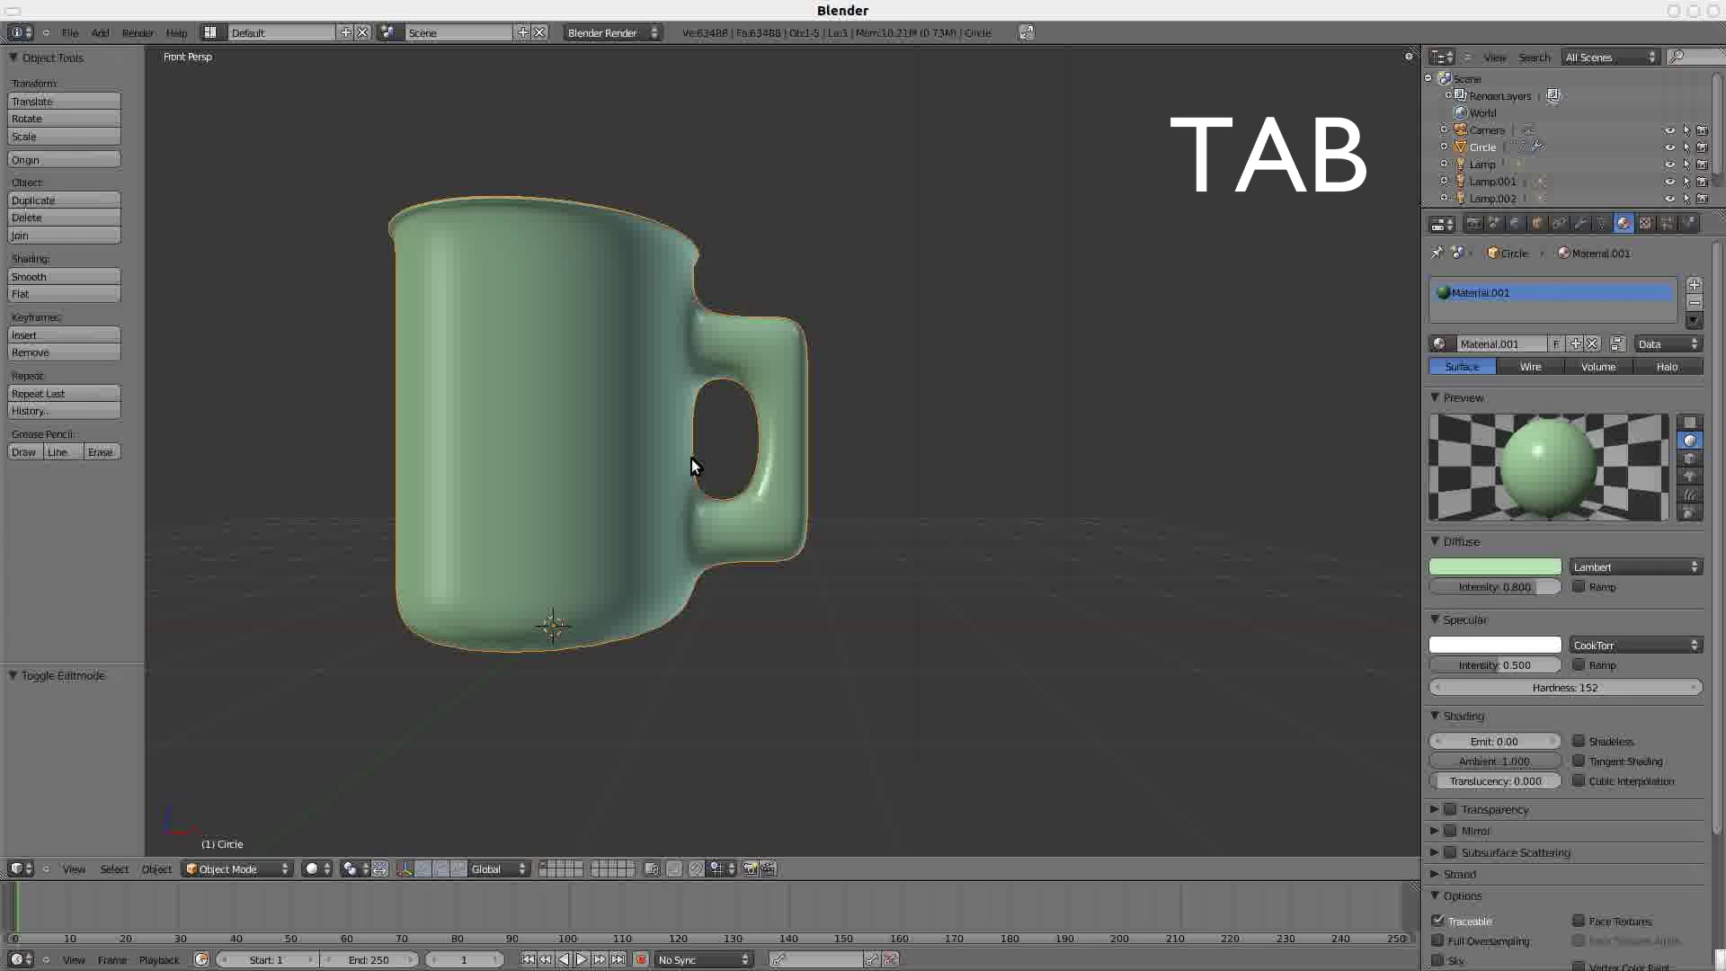
key("KP_7")
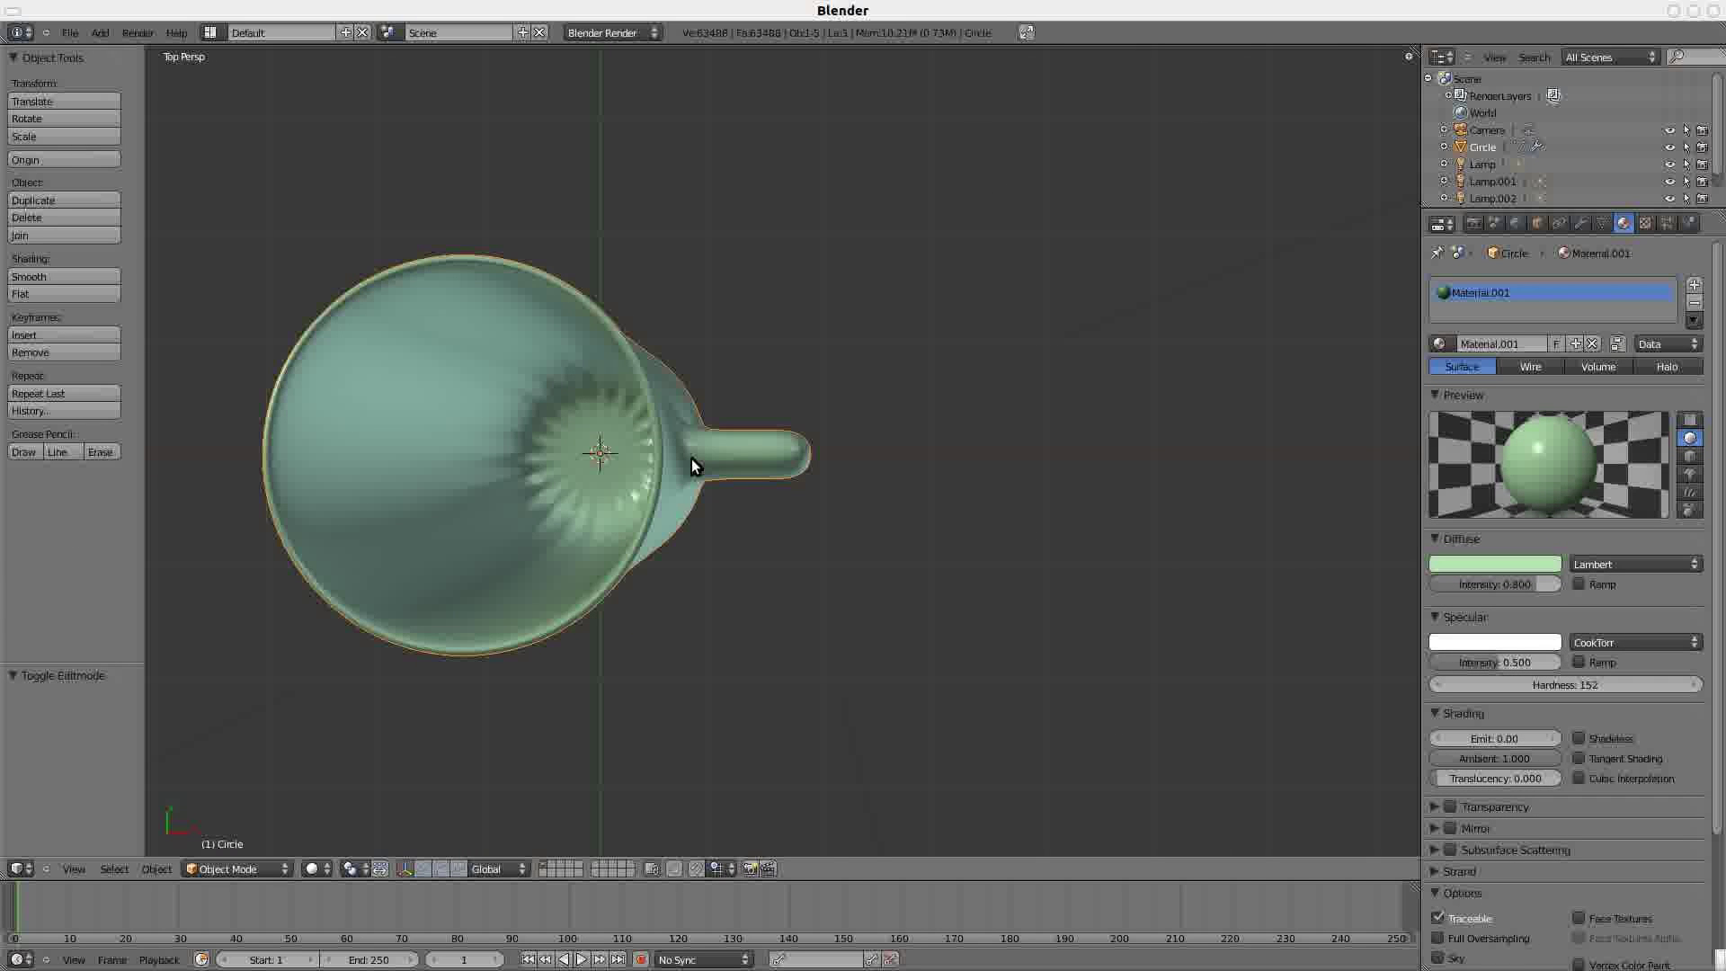
middle_click_drag(533, 446, 765, 449, "shift")
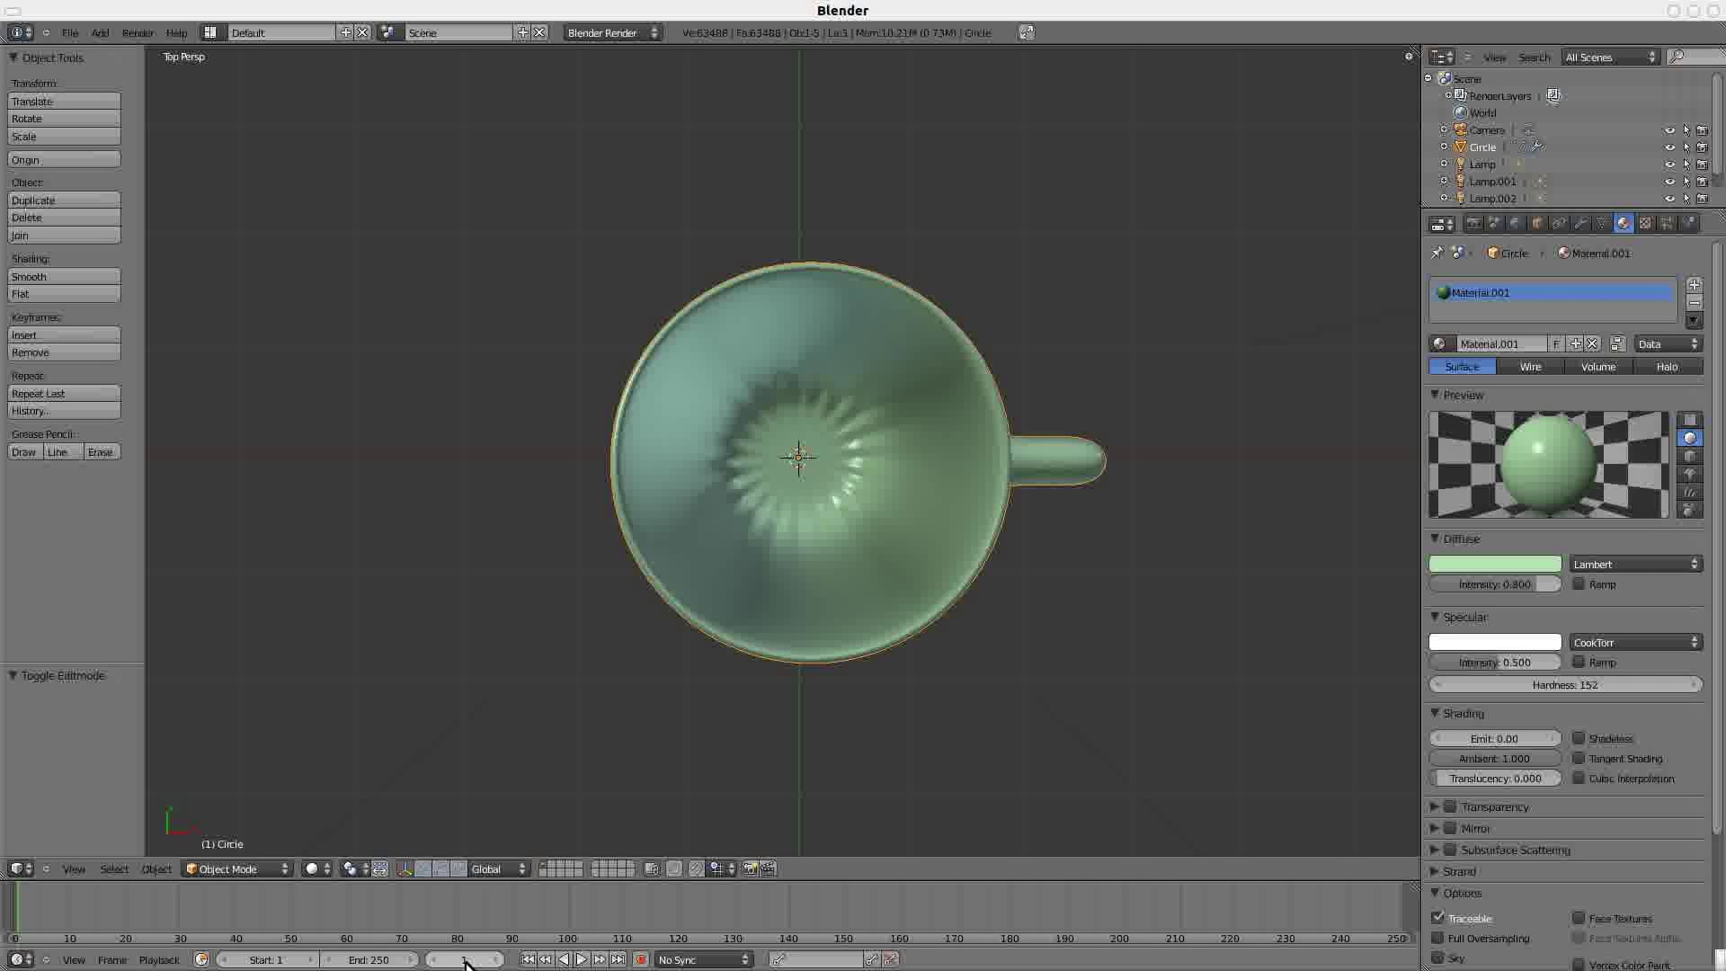
left_click(642, 960)
left_click(464, 959)
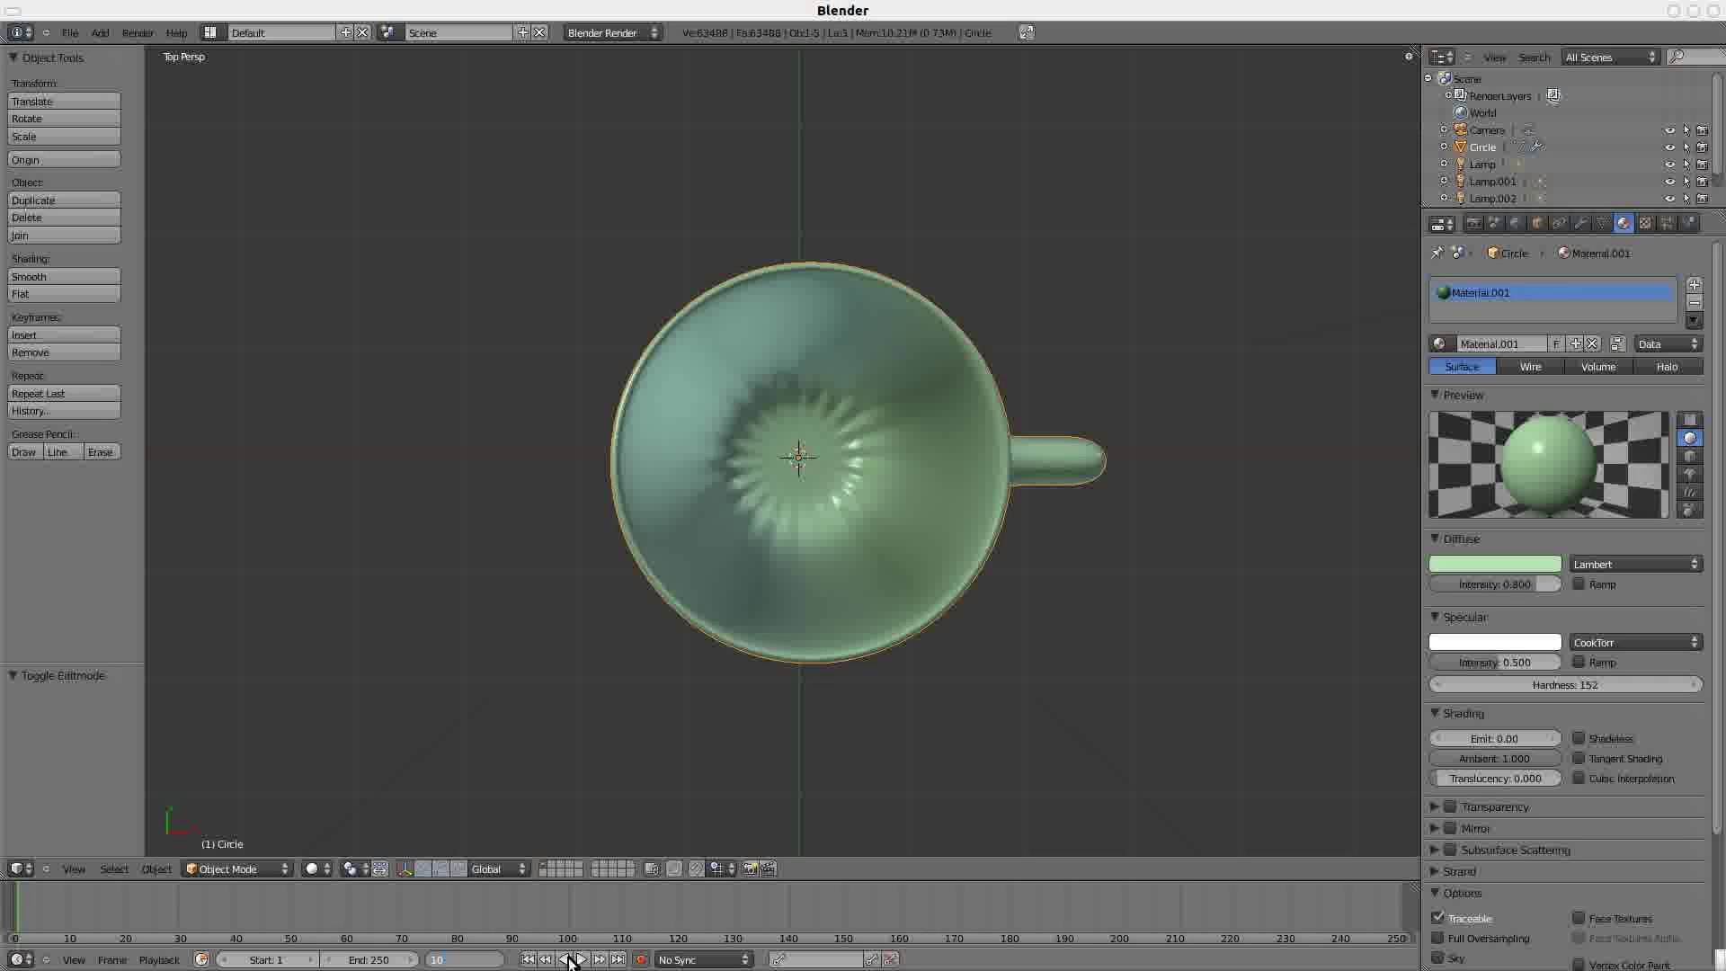
type("0")
key("Return")
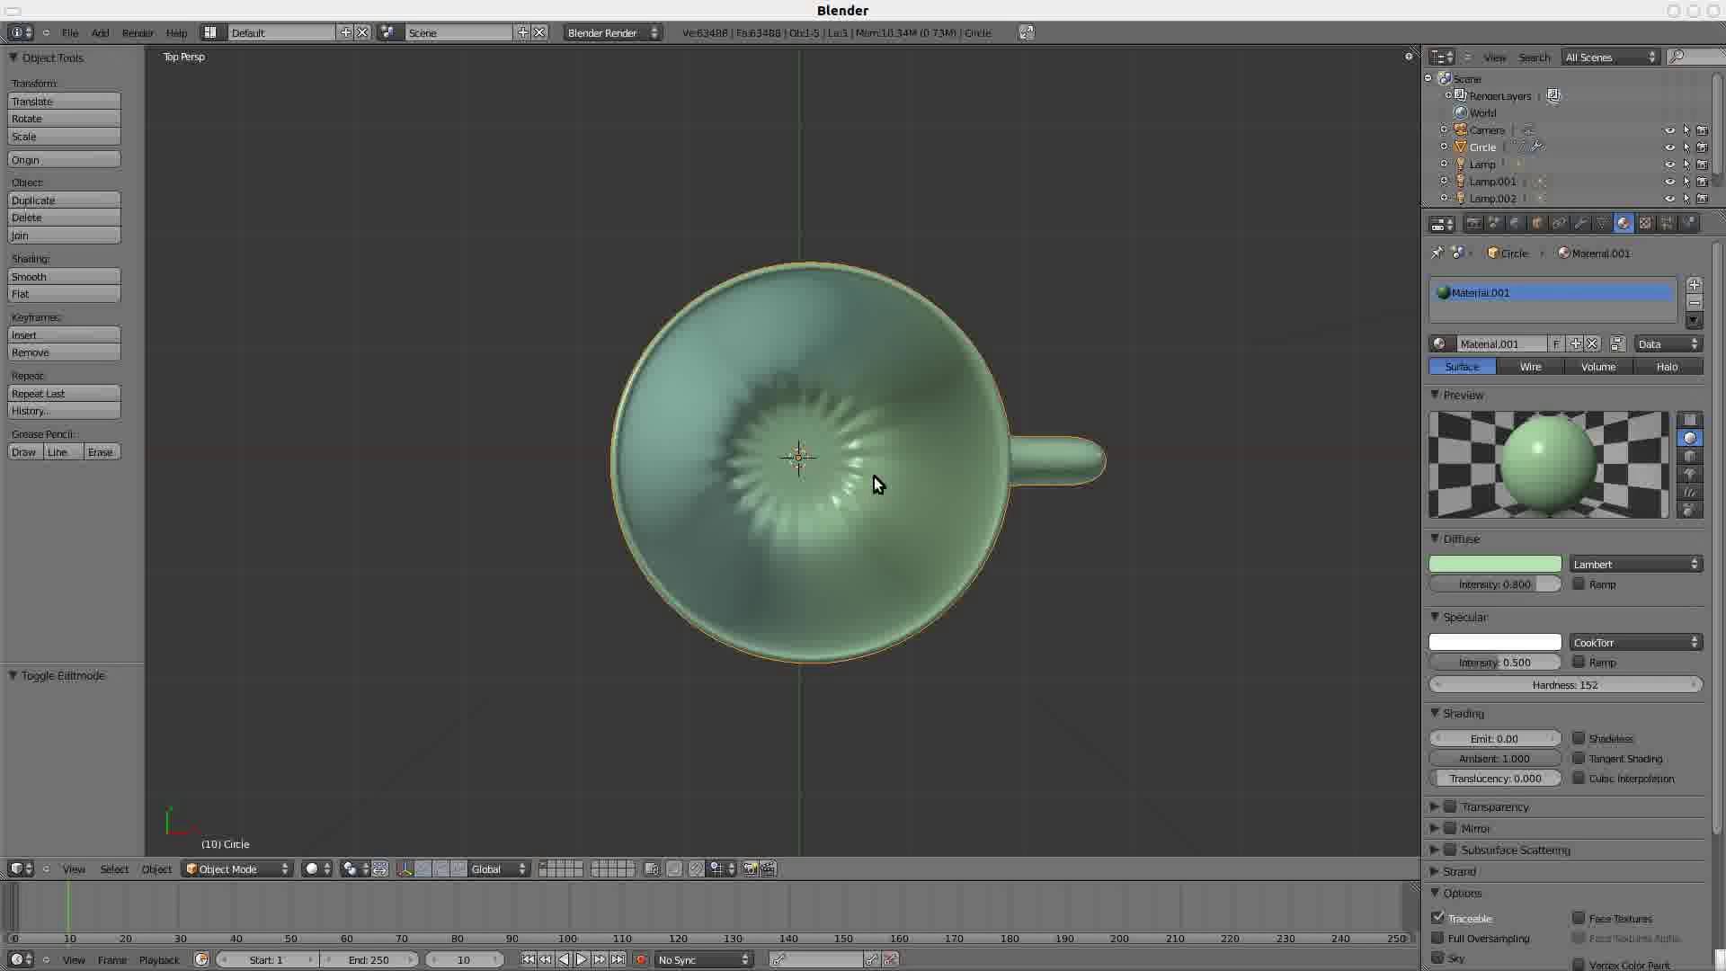
- Rotate the mug 90 degrees about the global Z axis to key its rotation at frame 10
key("r")
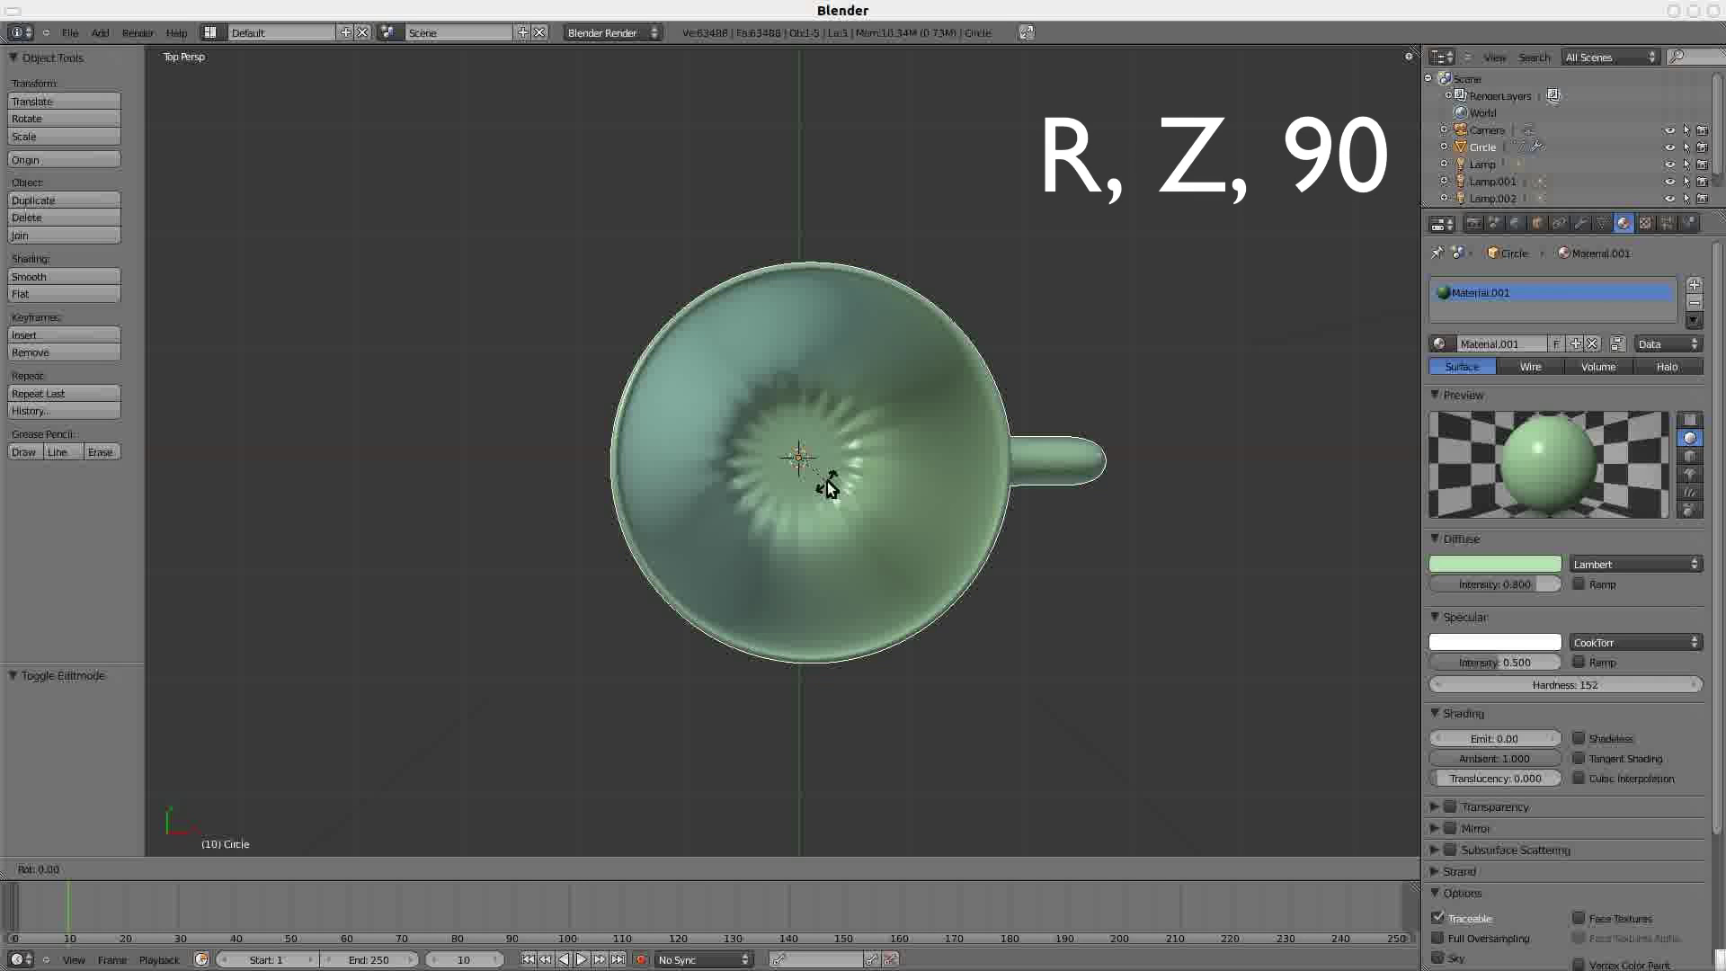
key("z")
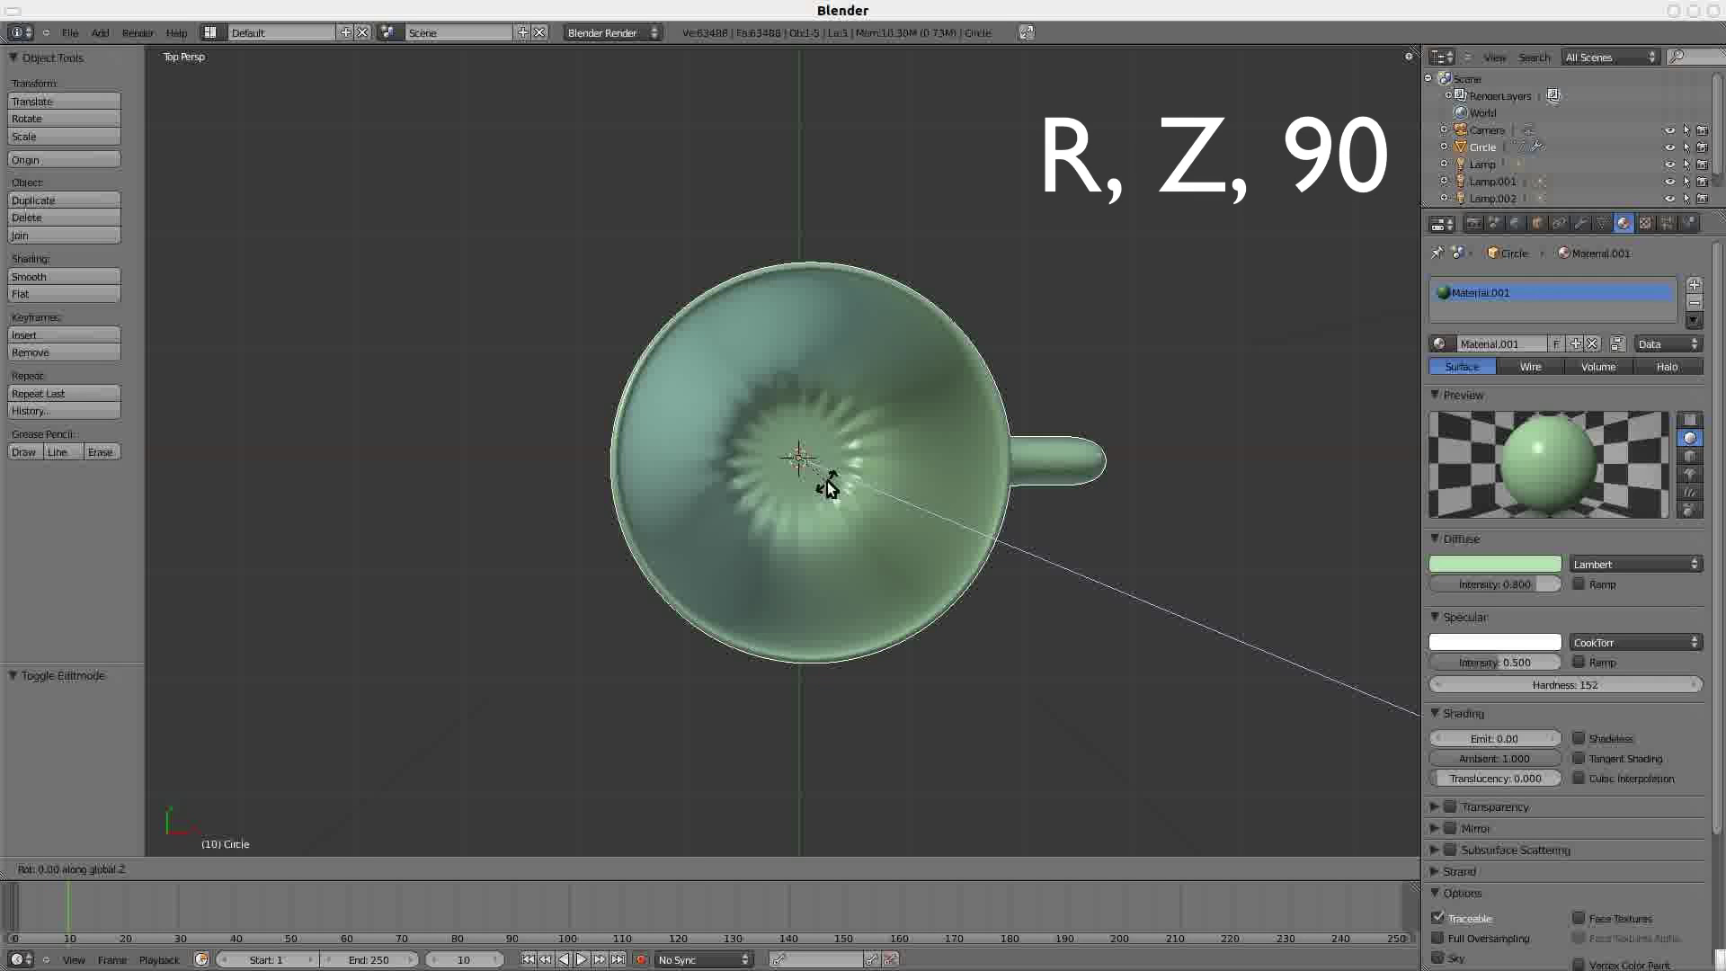
type("90")
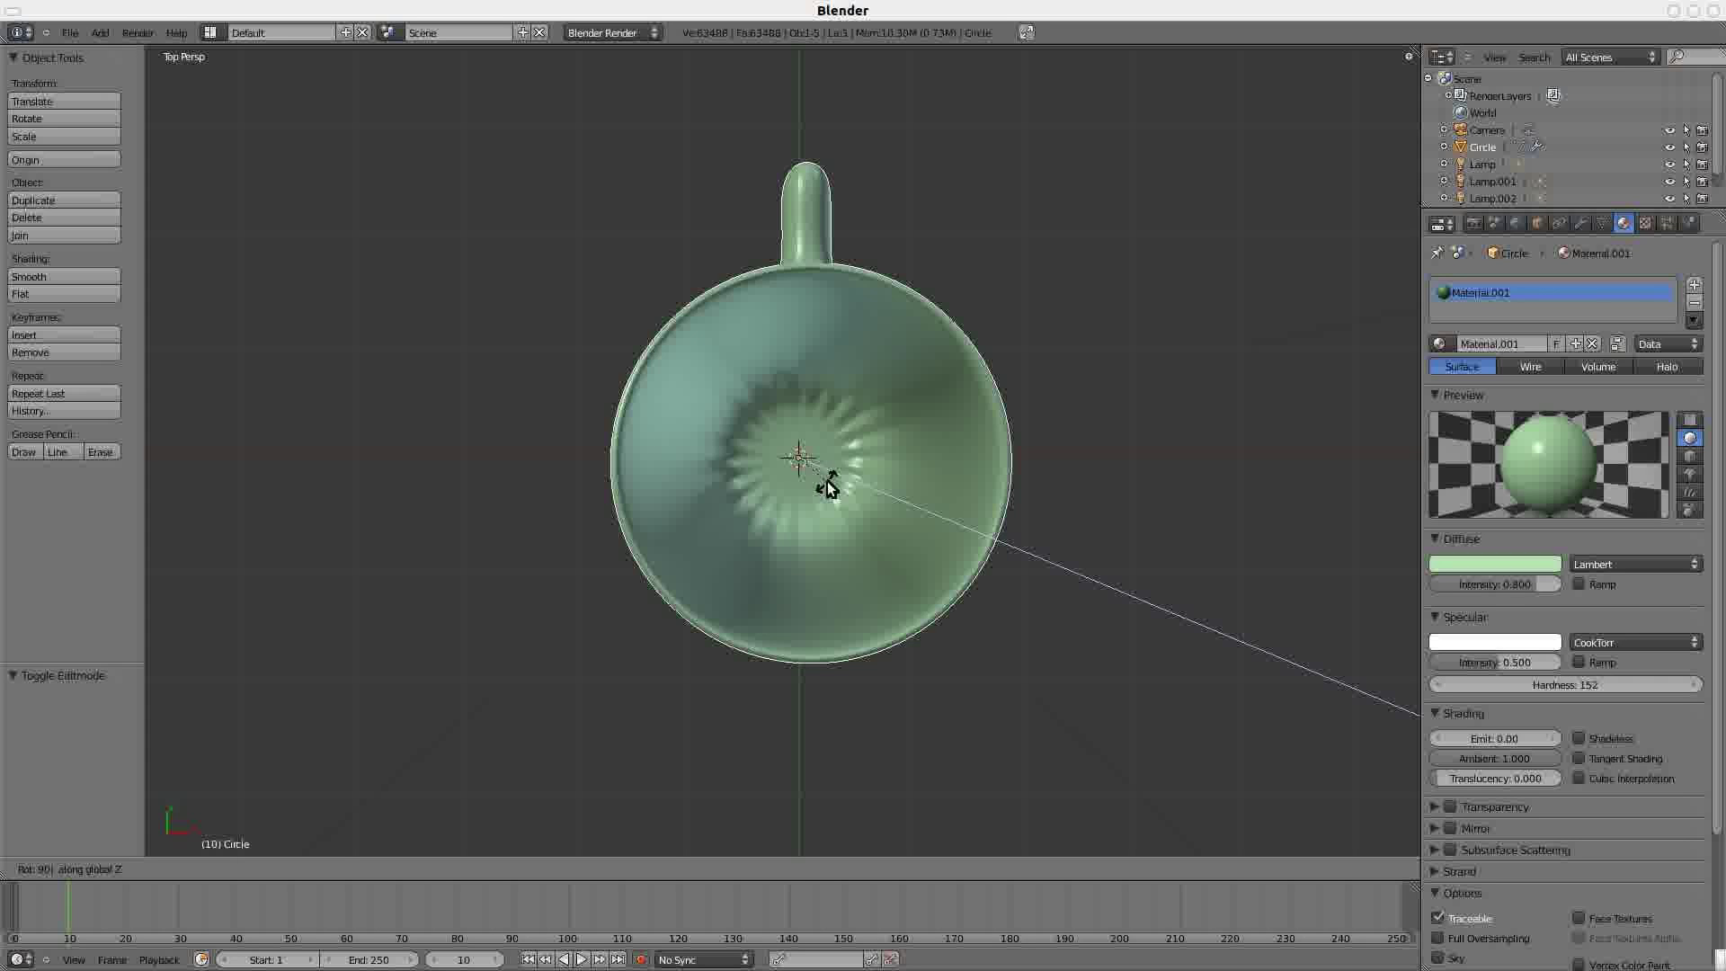
key("Return")
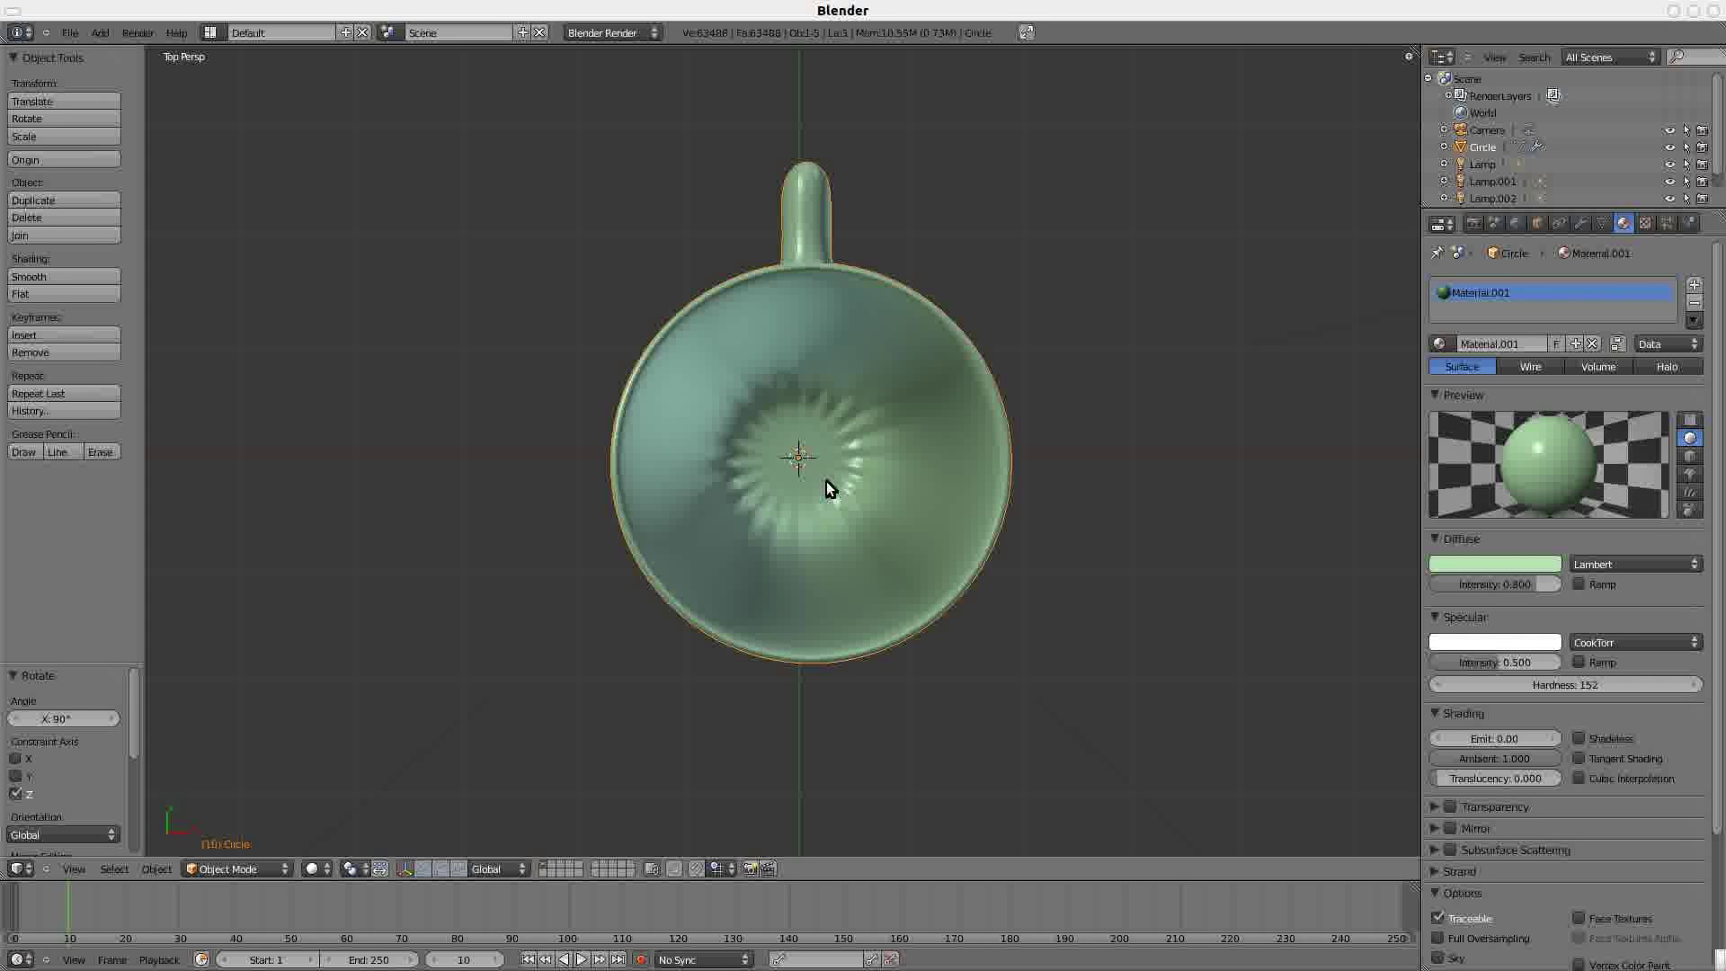
- Move to frame 20 and rotate the mug another 90 degrees about the global Z axis
left_click(463, 960)
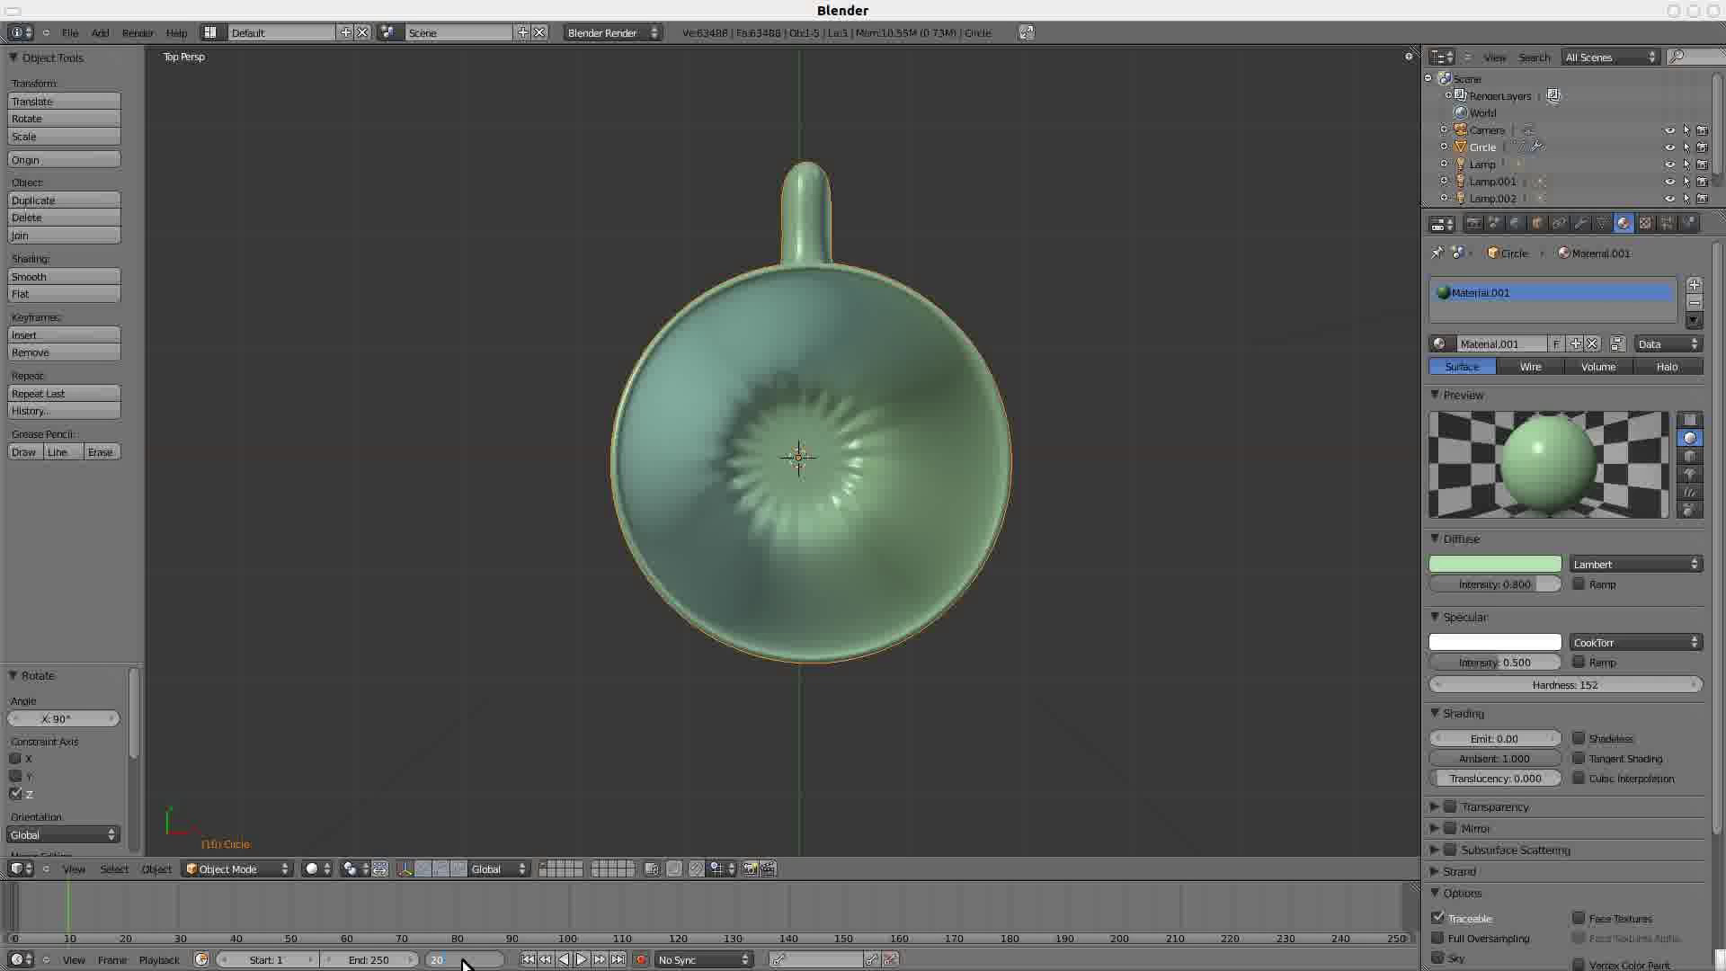
key("Return")
type("rz")
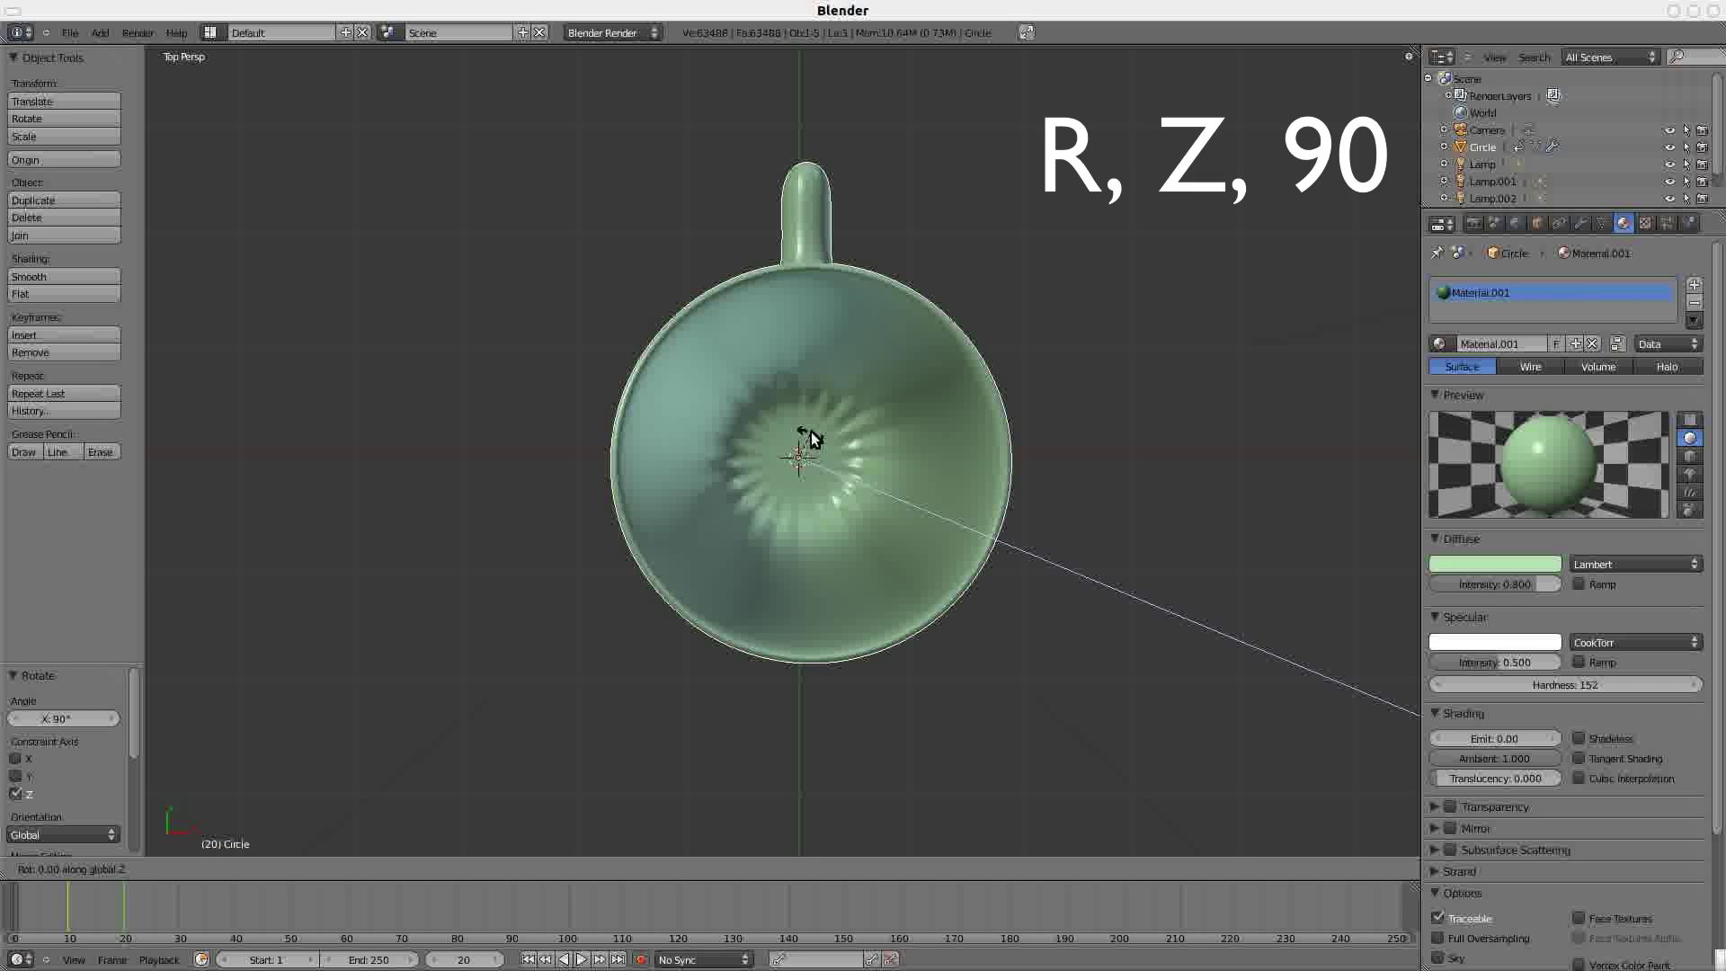
type("90")
key("Return")
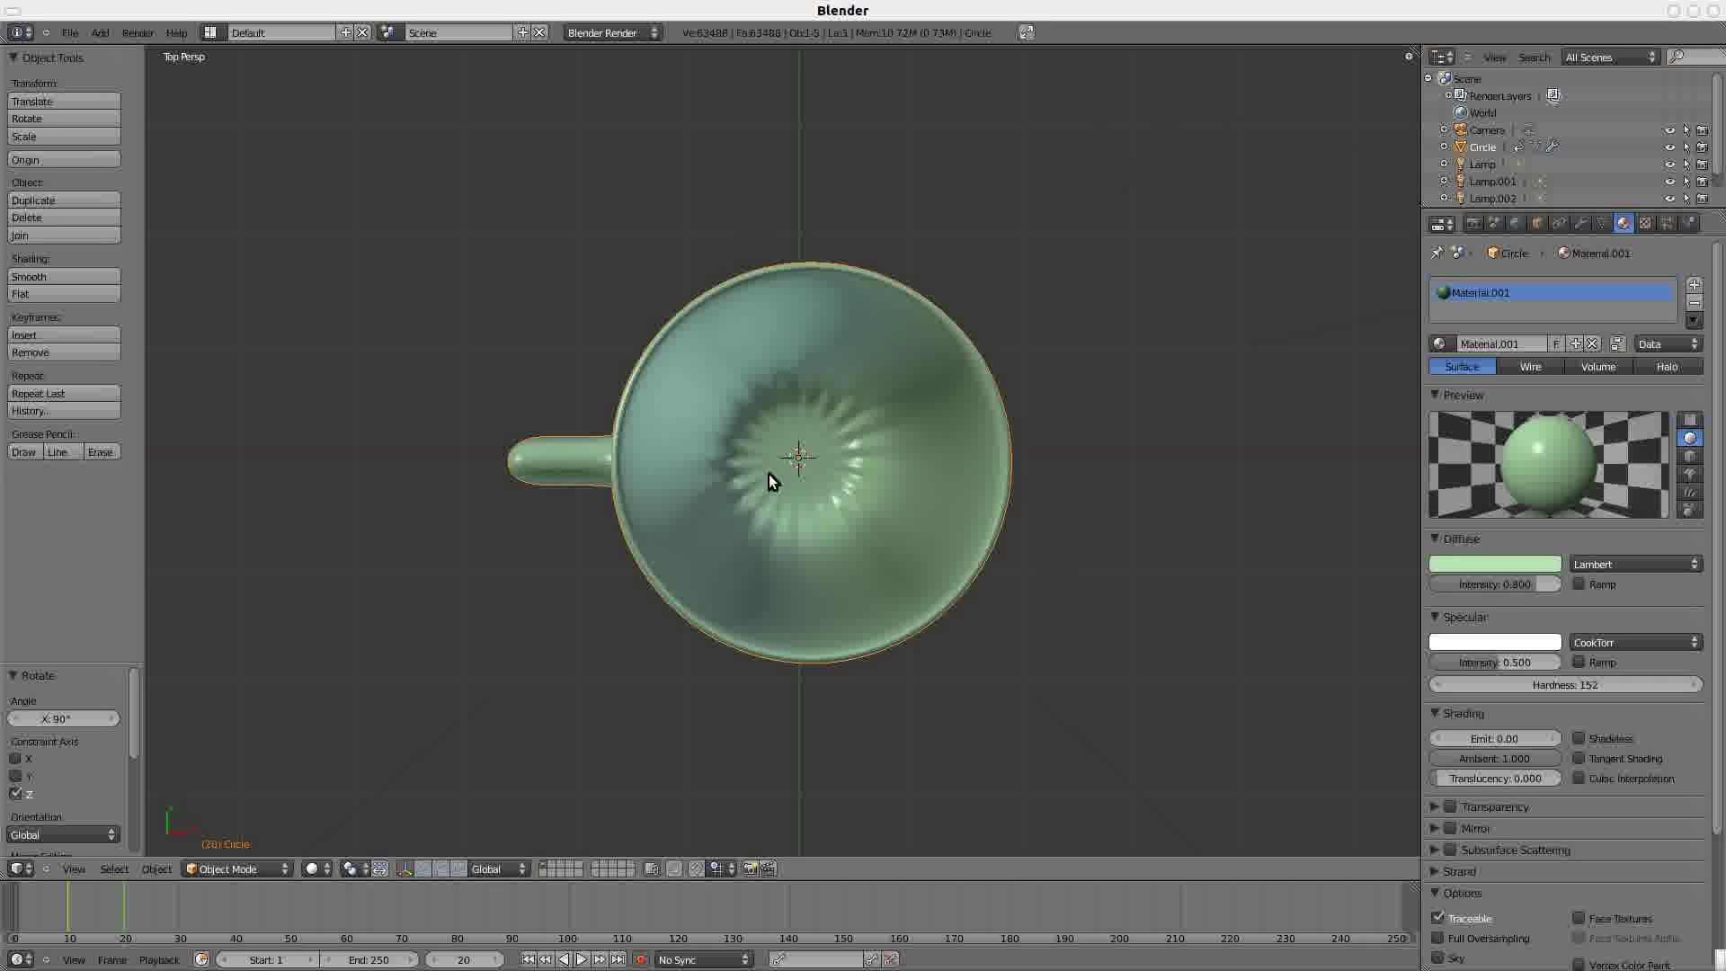
- Move to frame 30 and rotate the mug a further 90 degrees about the global Z axis
left_click(468, 958)
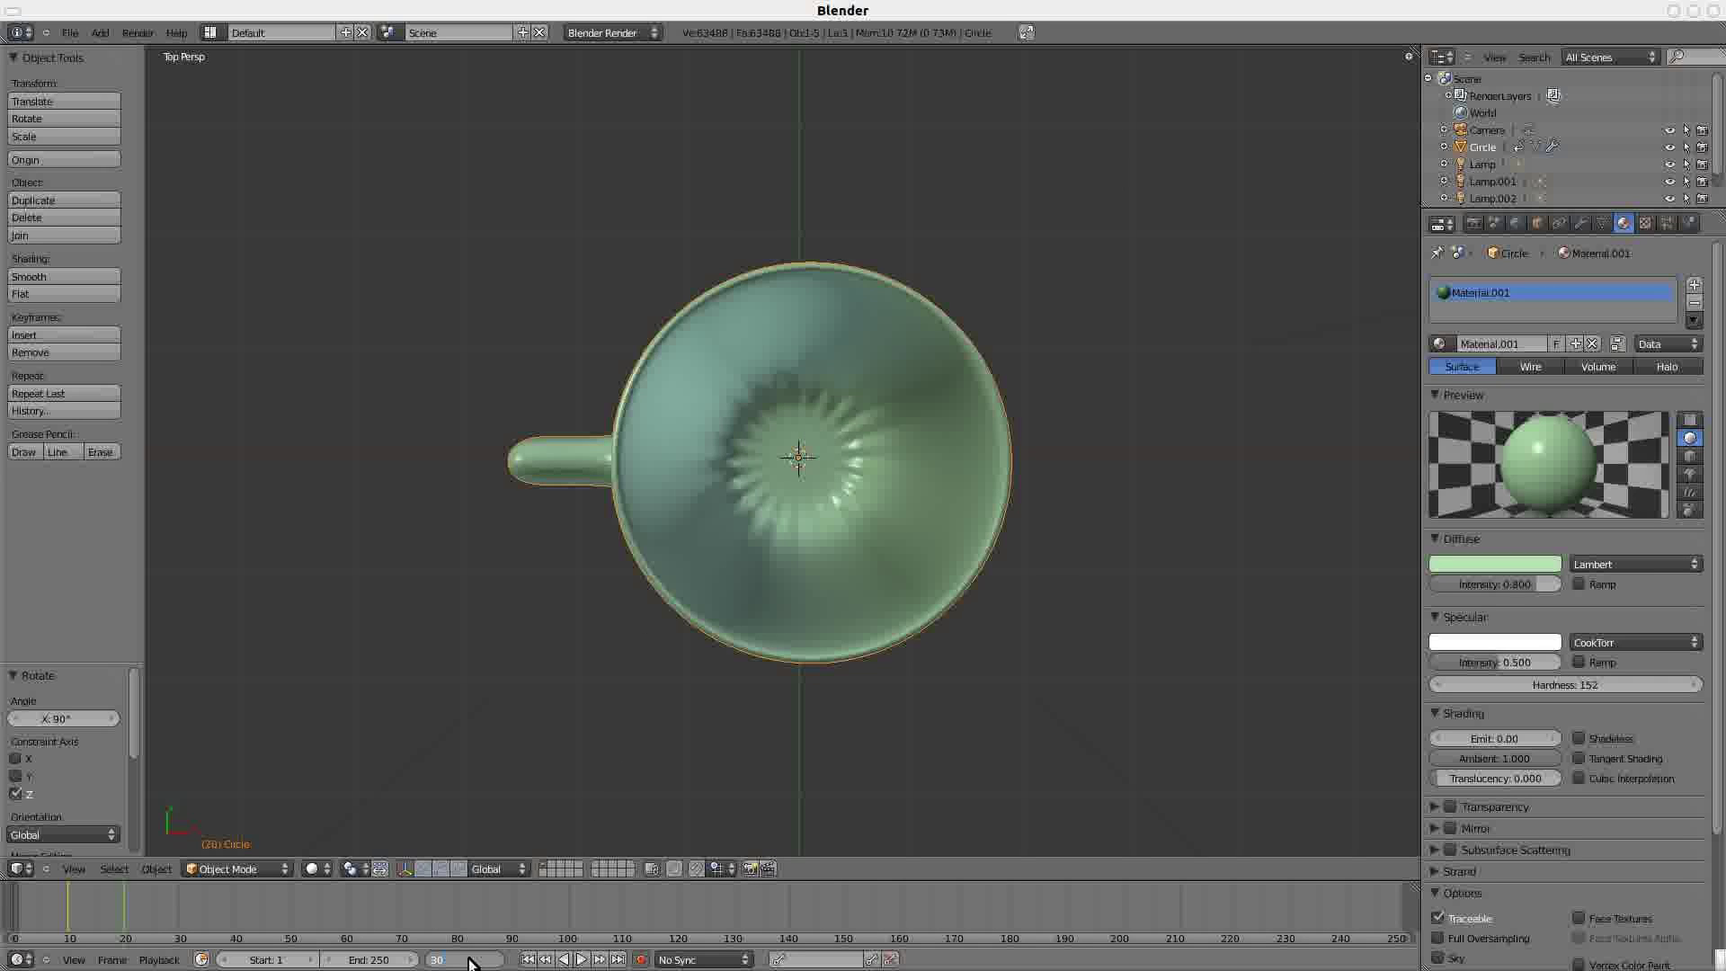
key("Return")
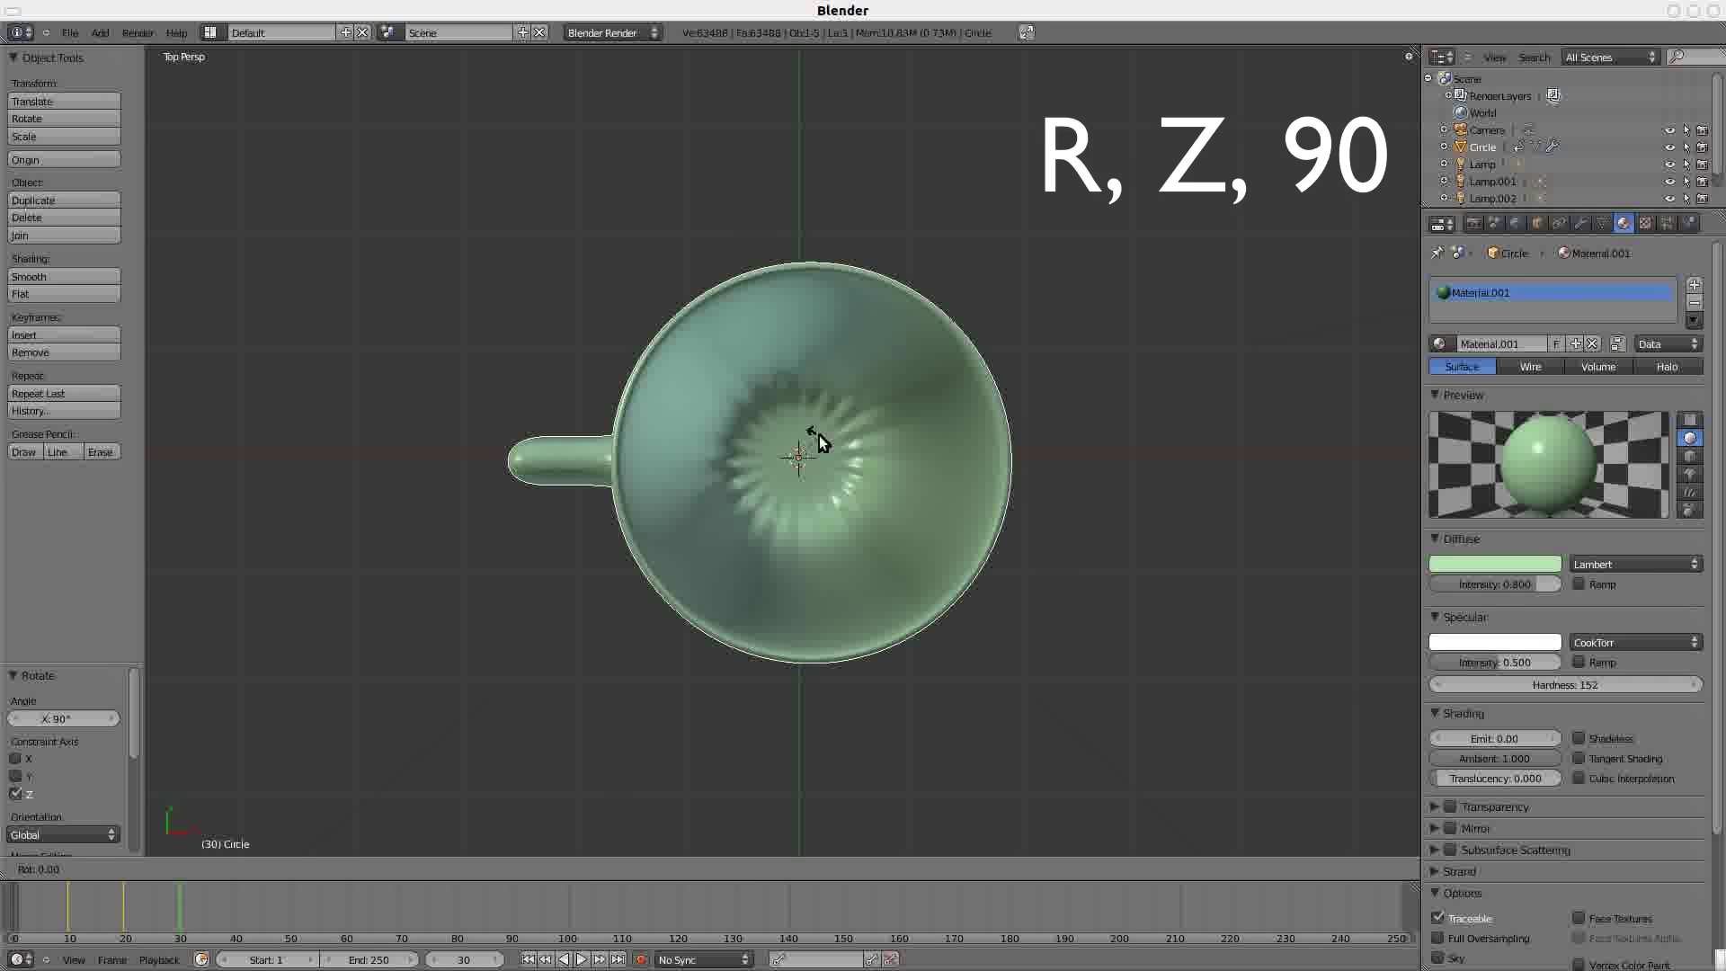
type("rz90")
key("Return")
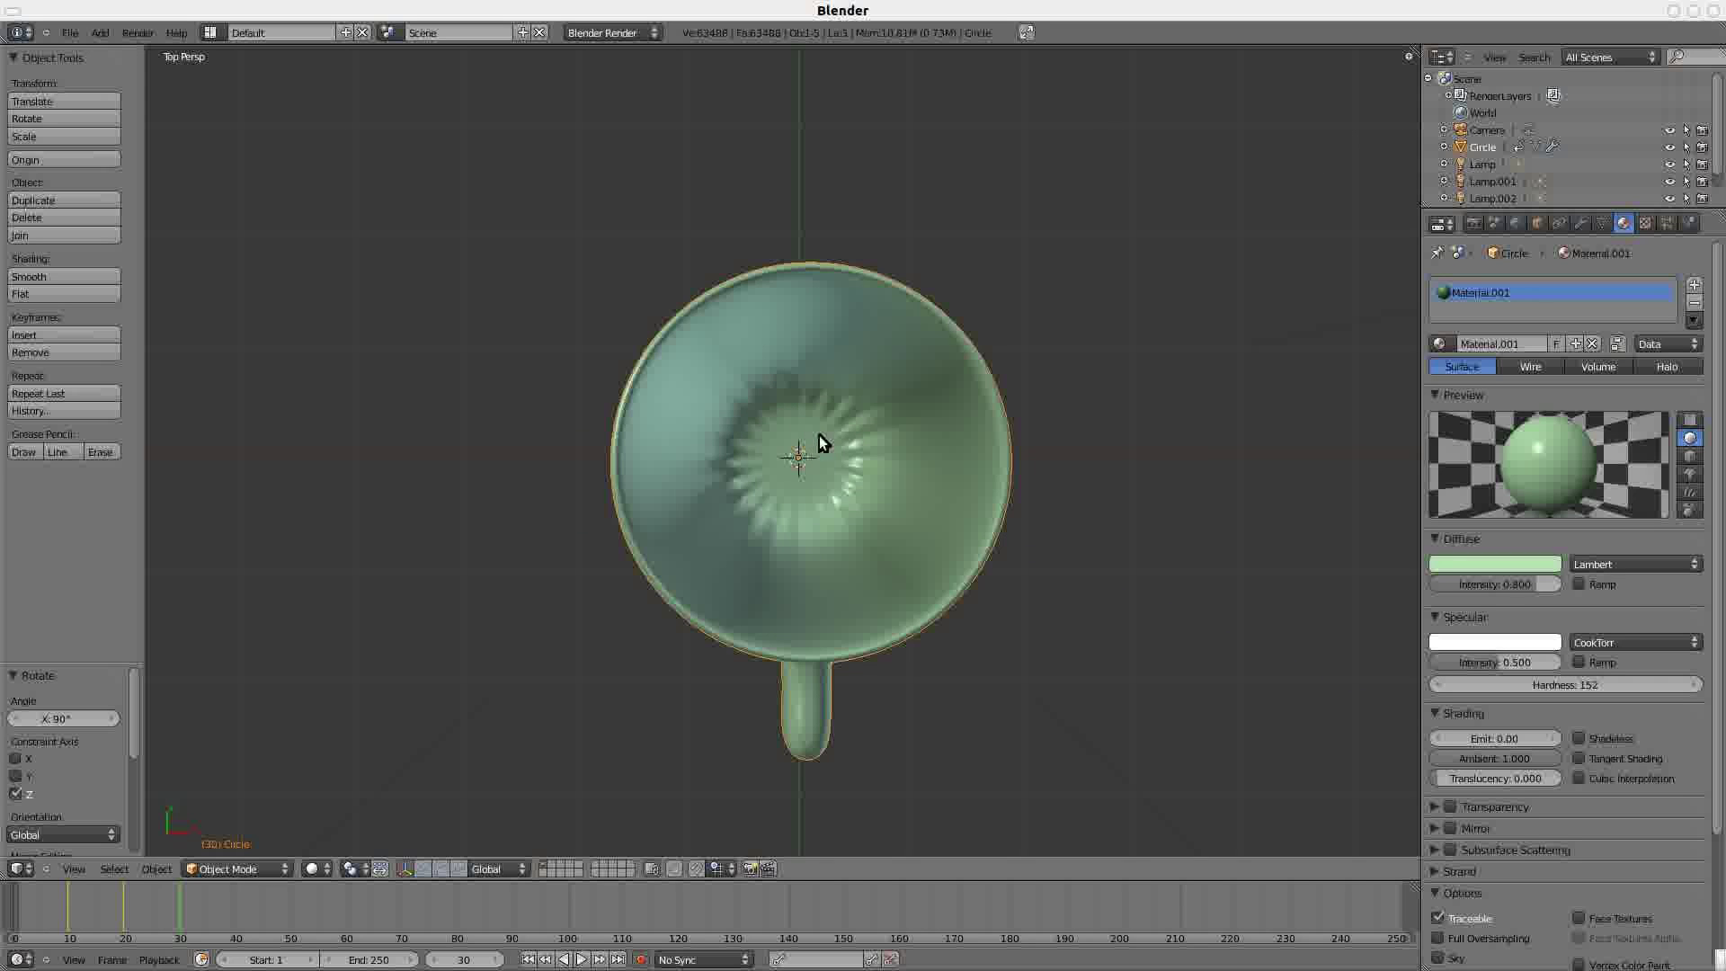
- Move to frame 40 and complete the mug's full turn with a 90-degree rotation about the global Z axis
left_click(463, 958)
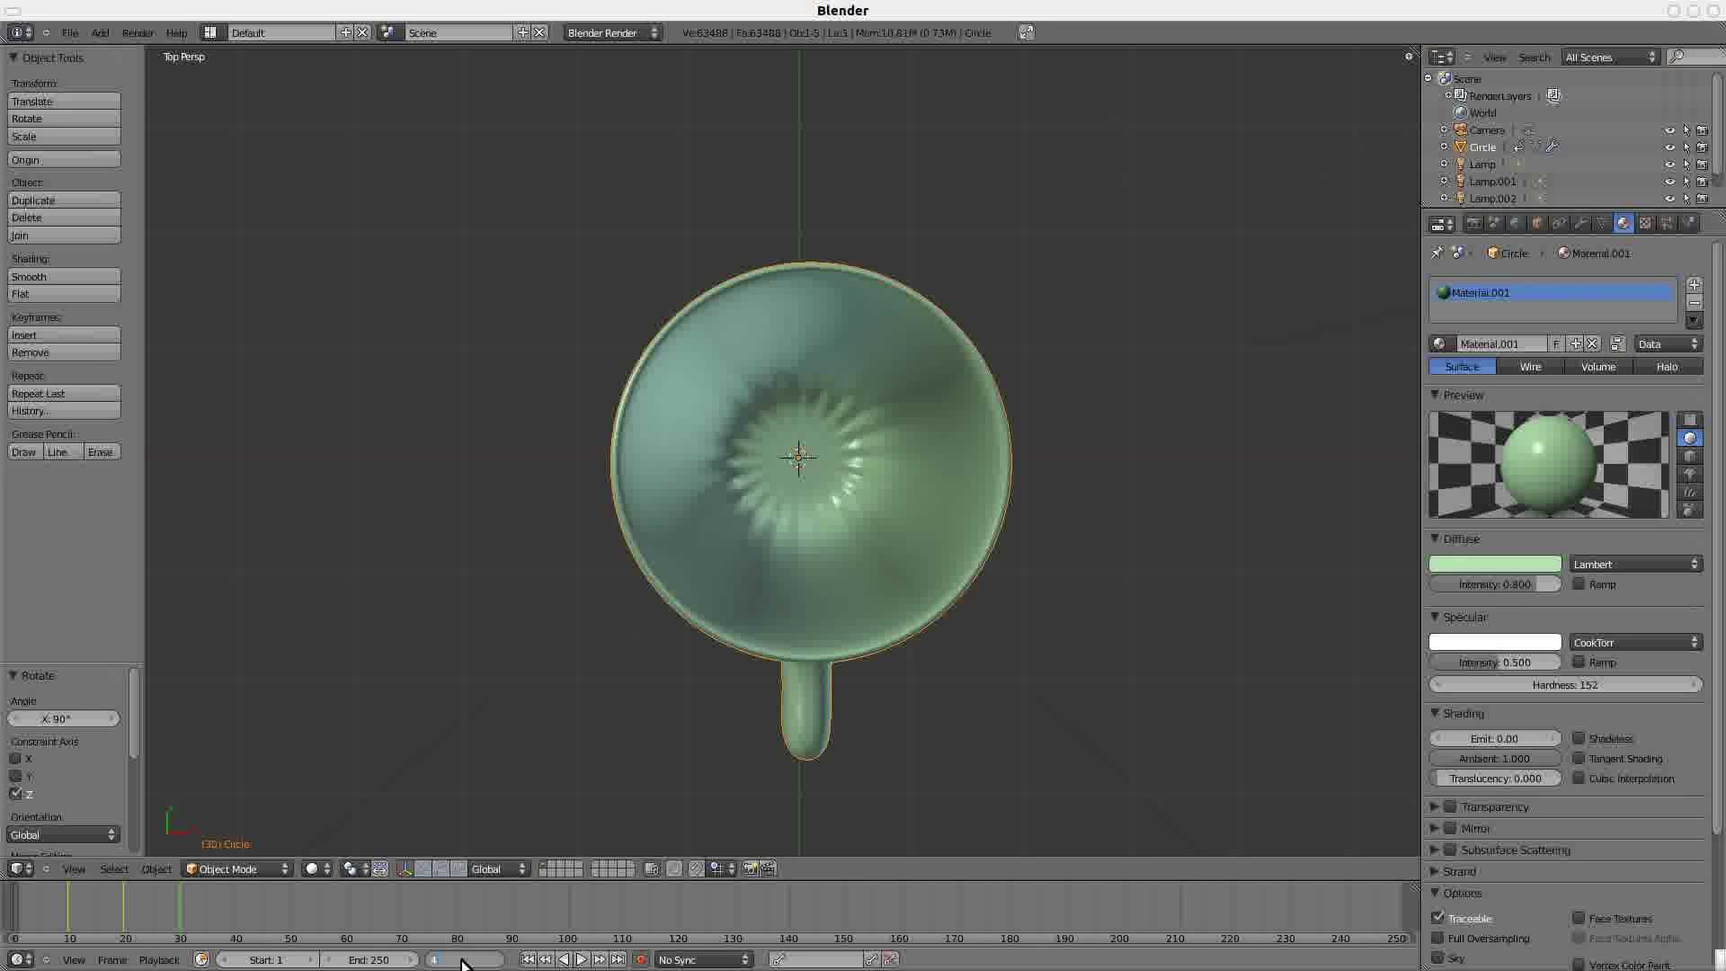
type("40")
key("Return")
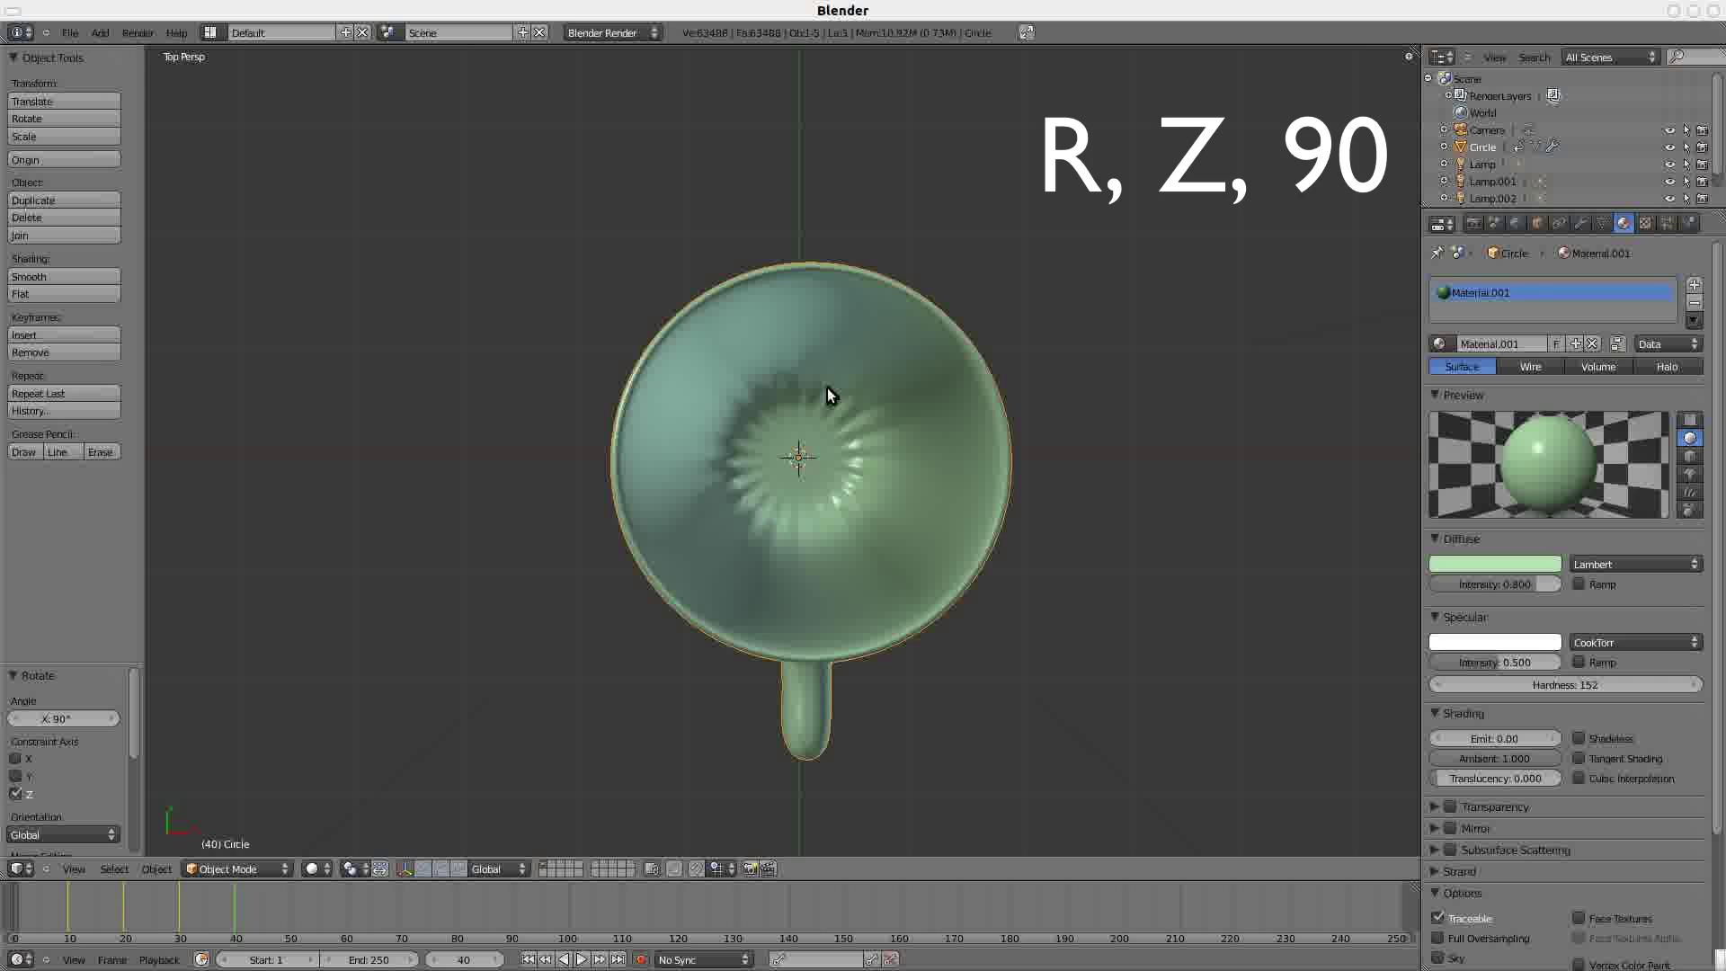
type("rz")
type("90")
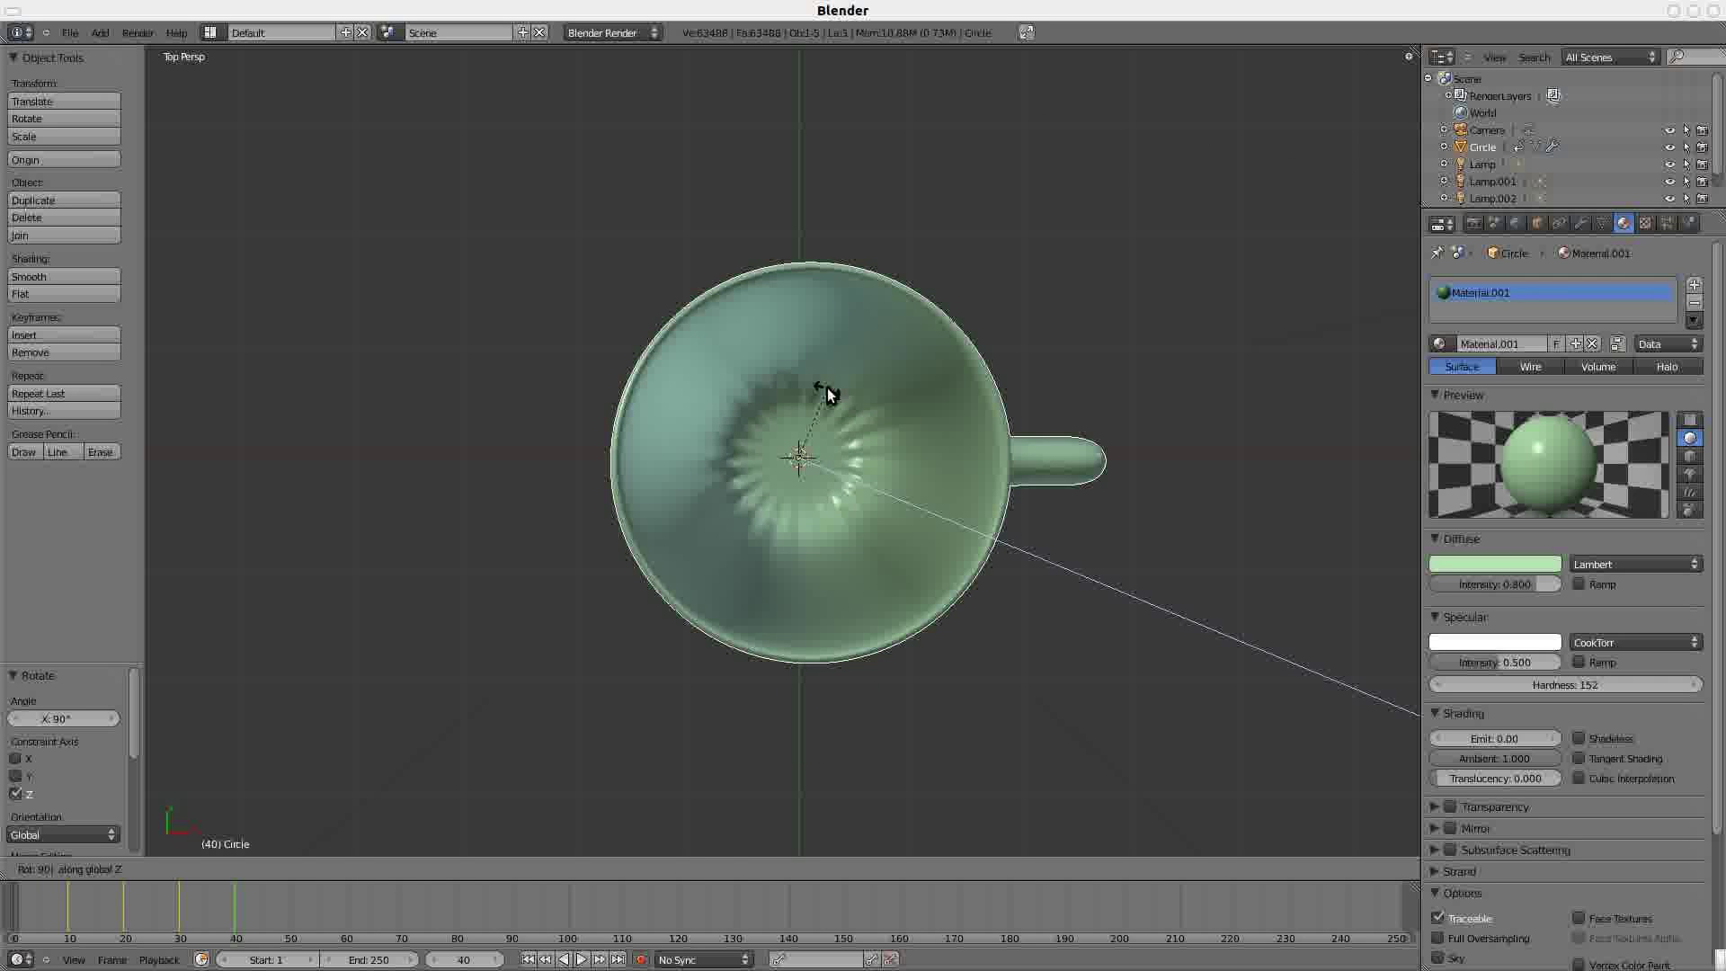
key("Return")
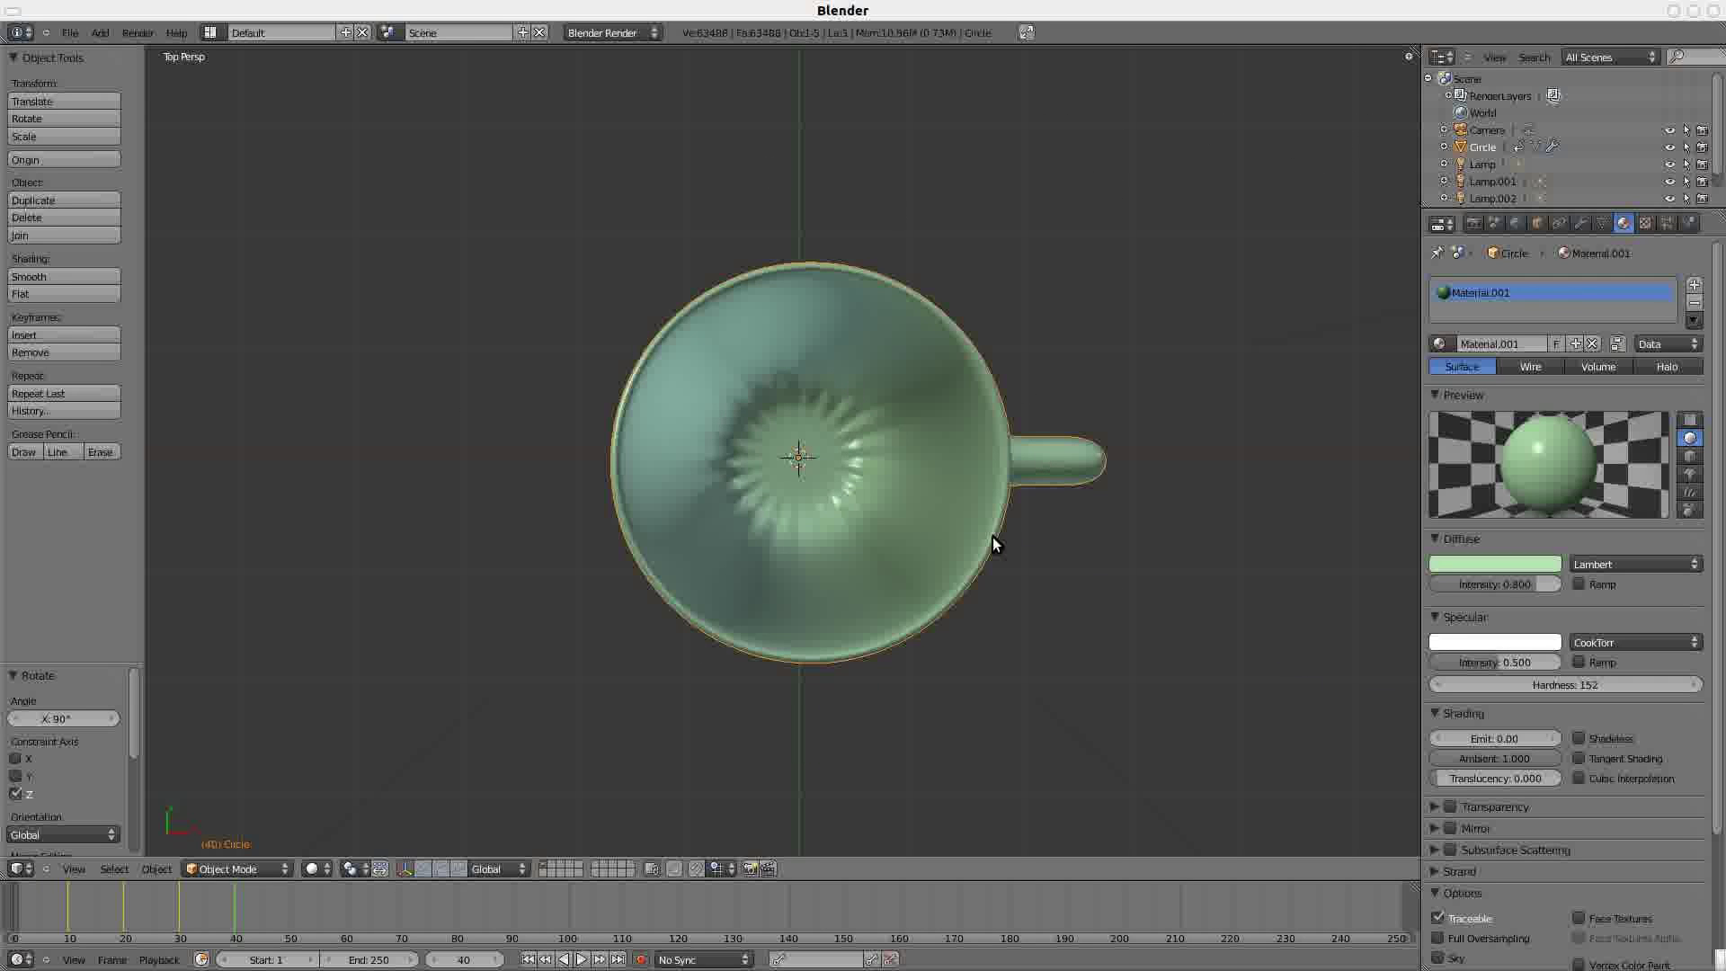
- Move to frame 50 and scale the mug down uniformly to about 0.535 of its size
left_click(462, 959)
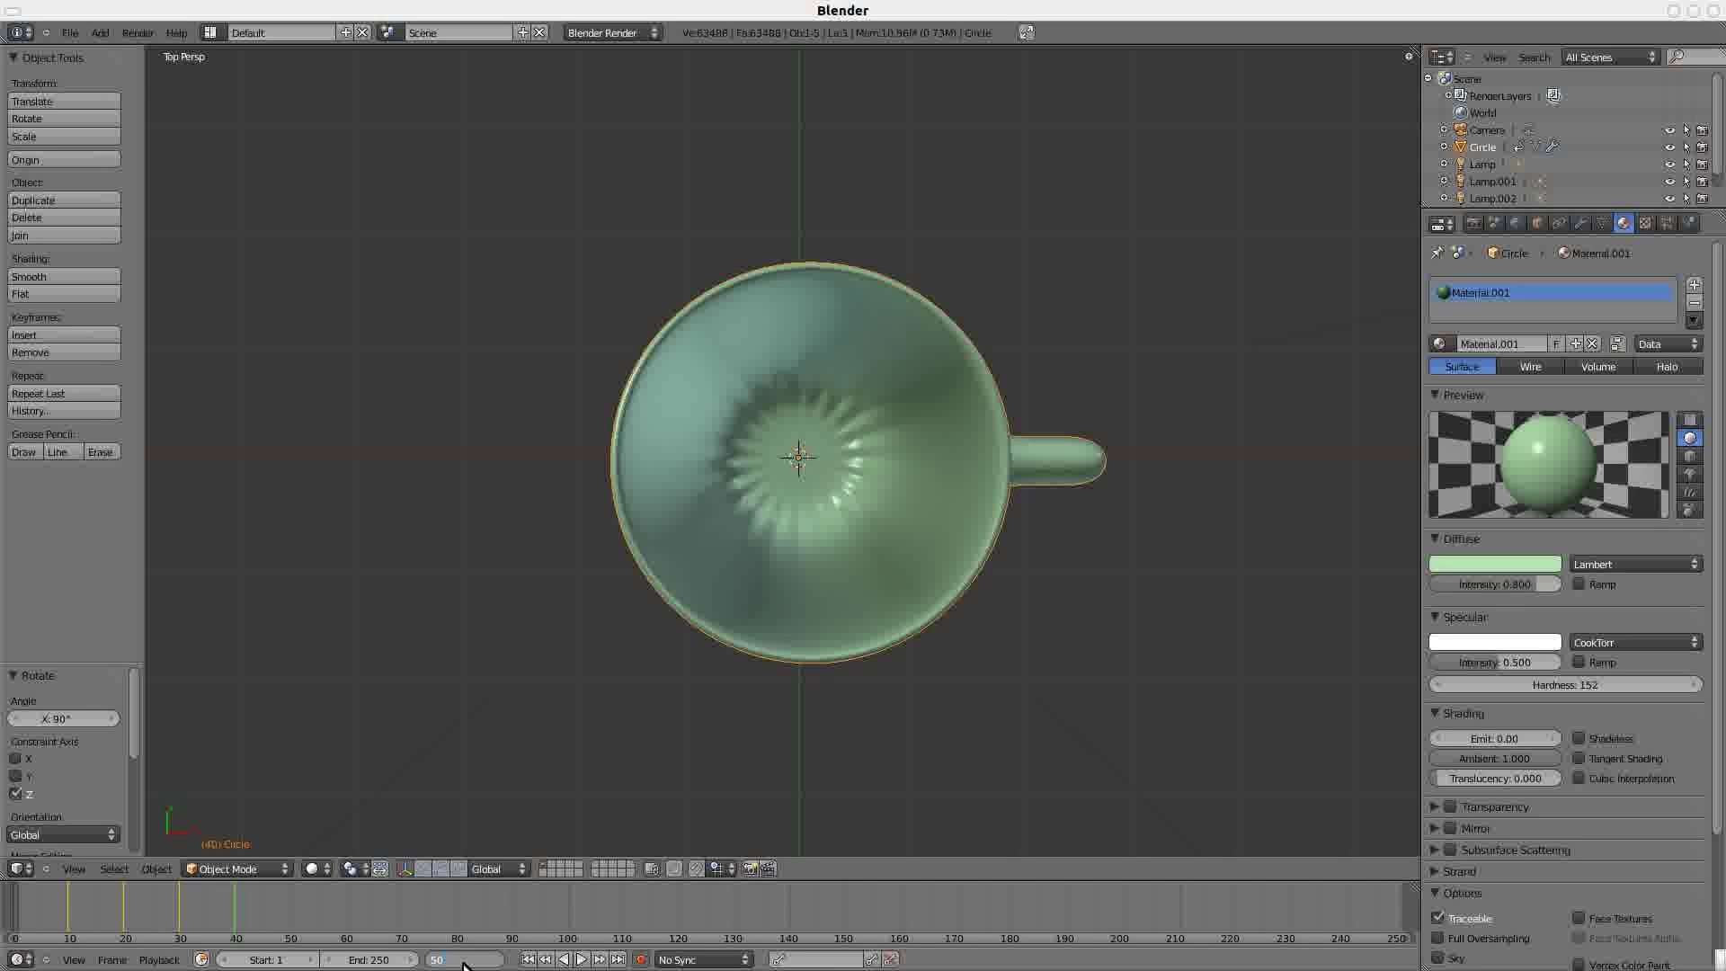
key("Return")
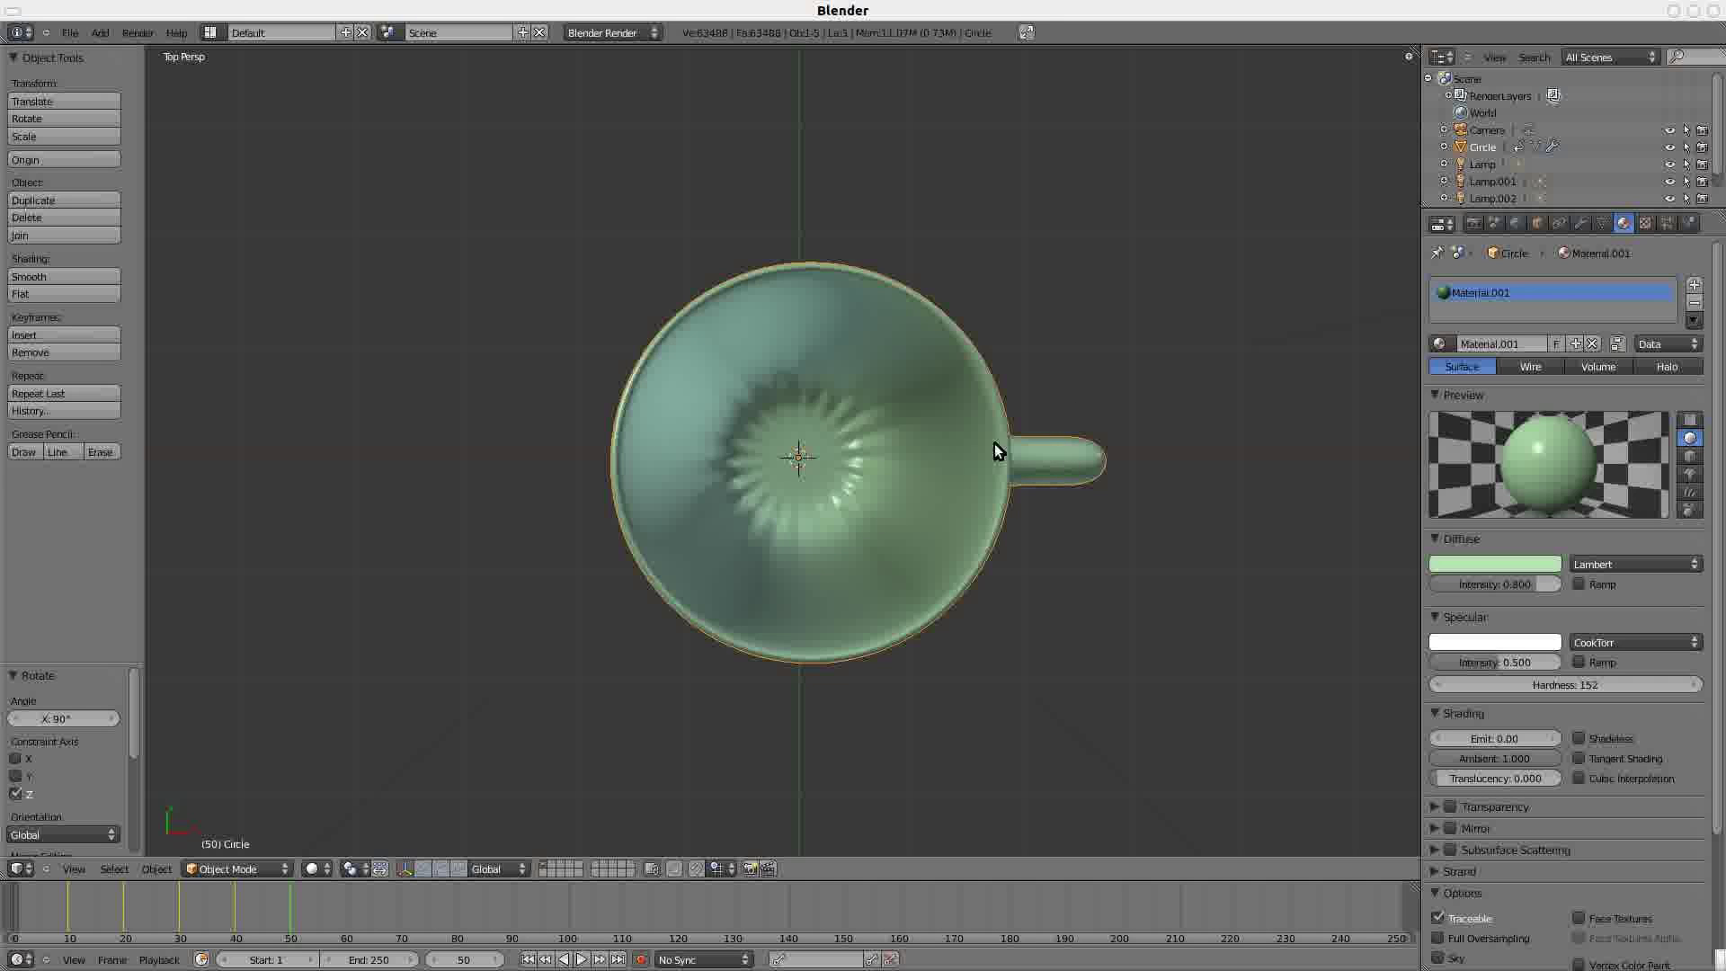
key("s")
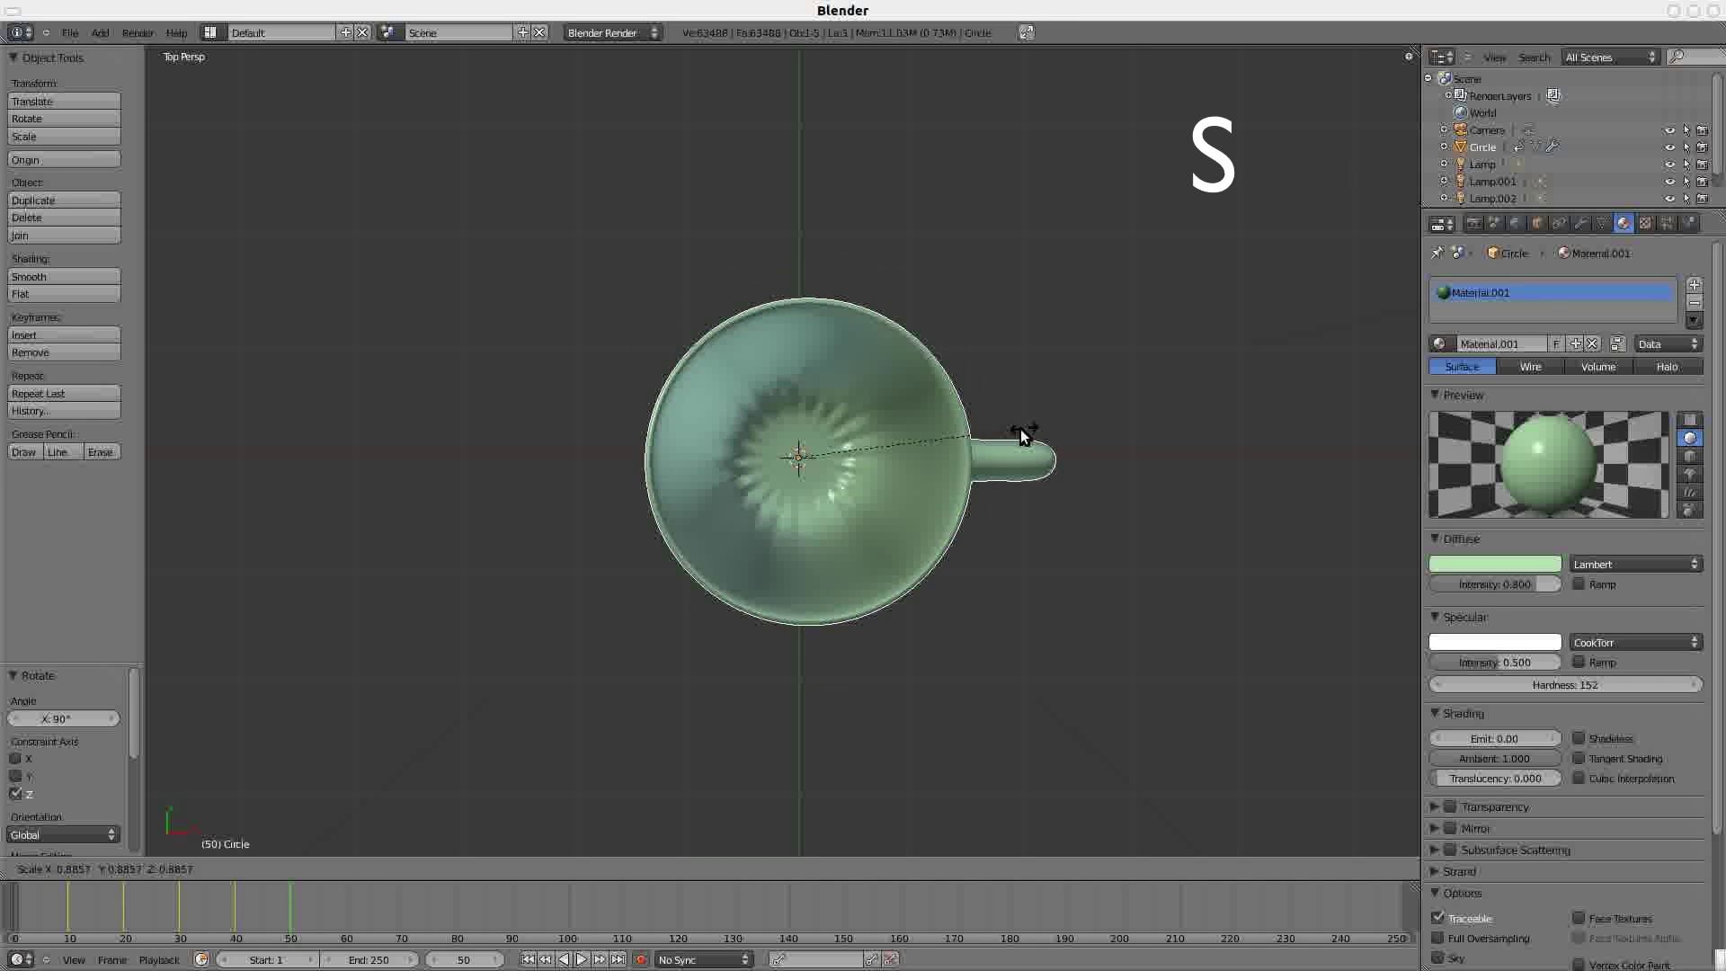
left_click(939, 459)
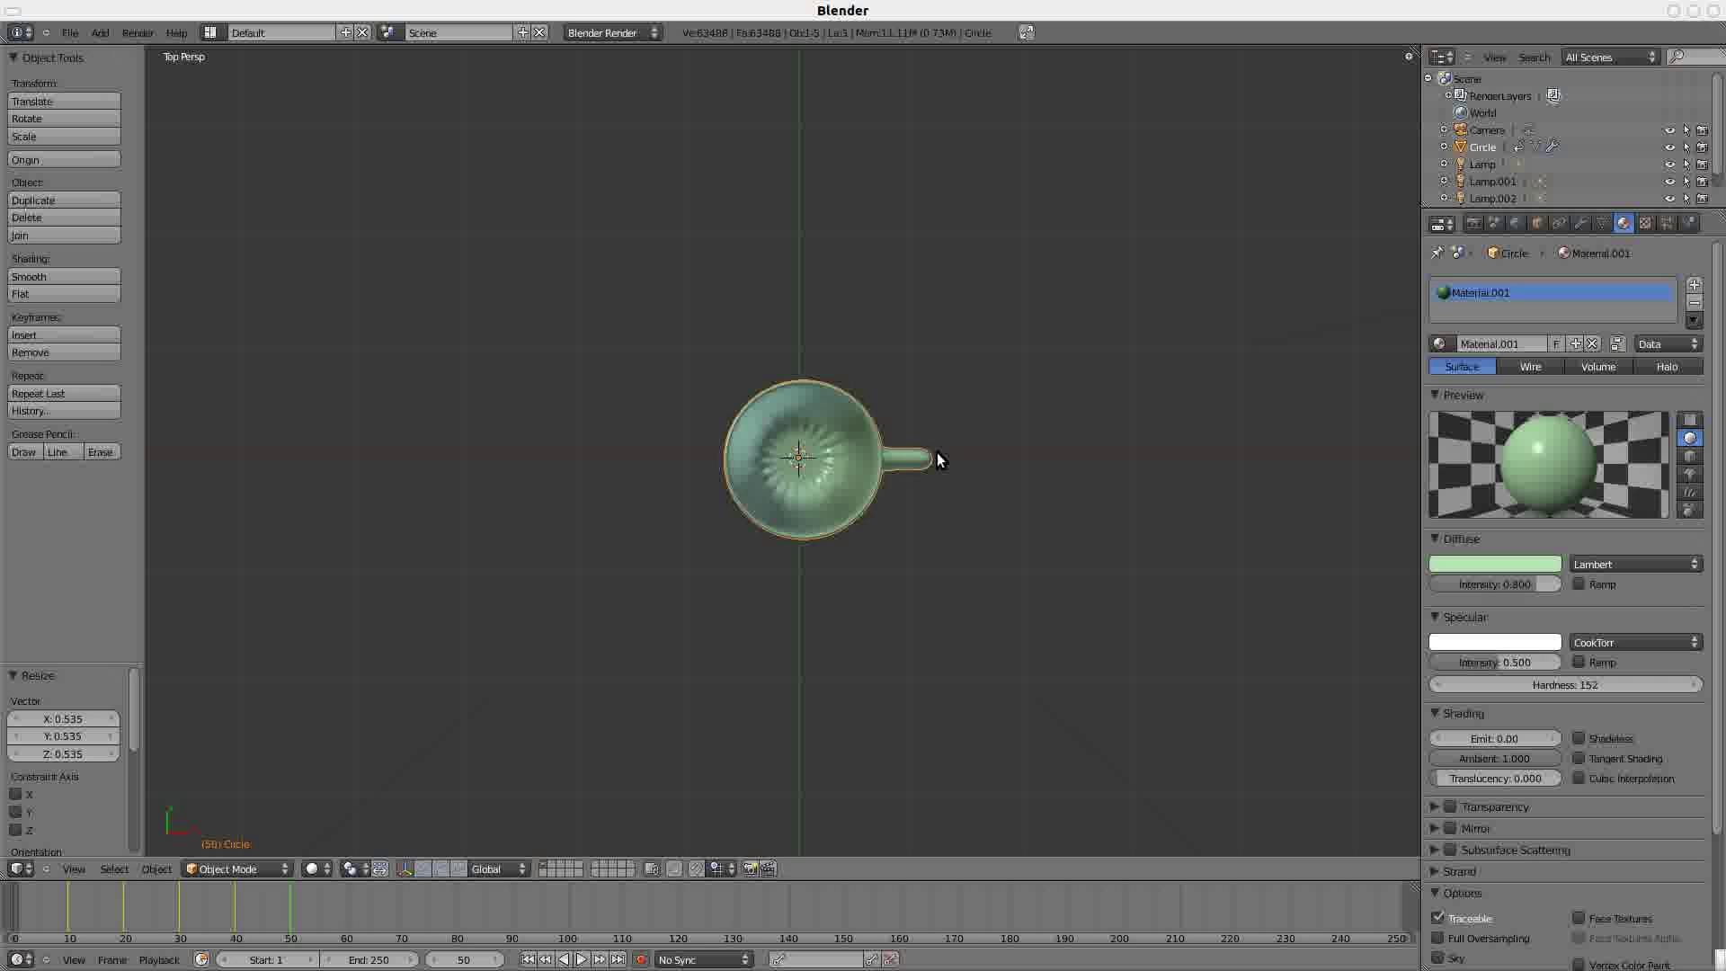
- Move to frame 60 and shift the mug about -3.876 in X and -1.962 in Y
left_click(462, 960)
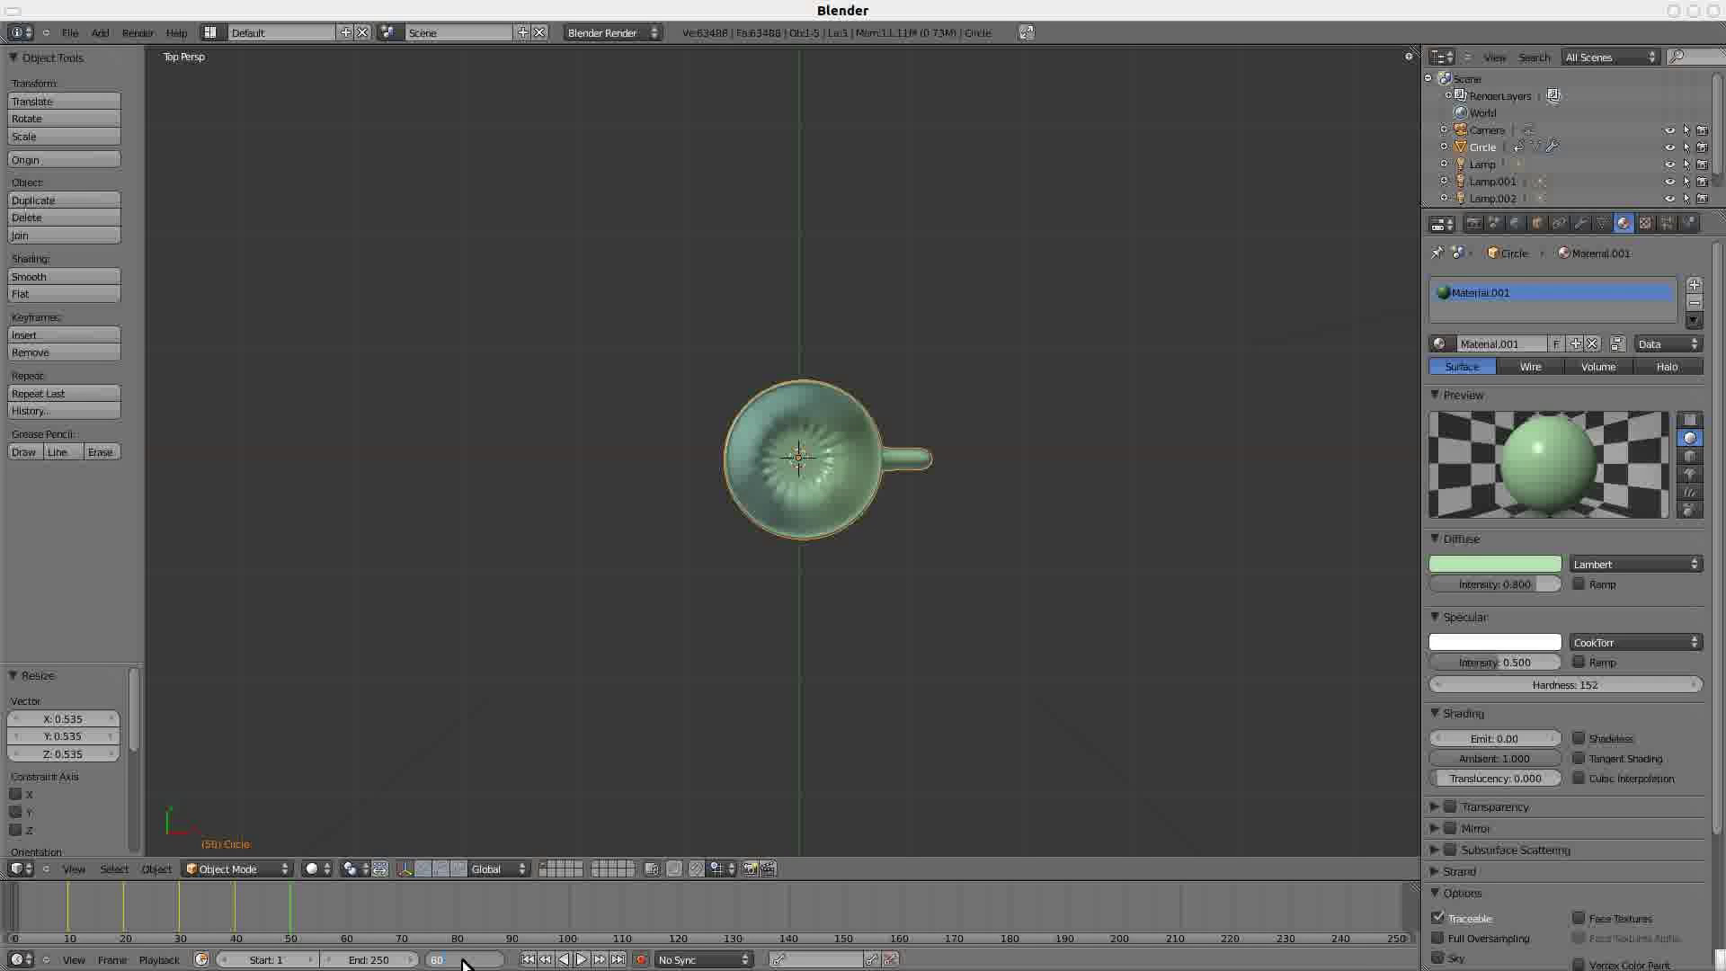
type("60")
key("Return")
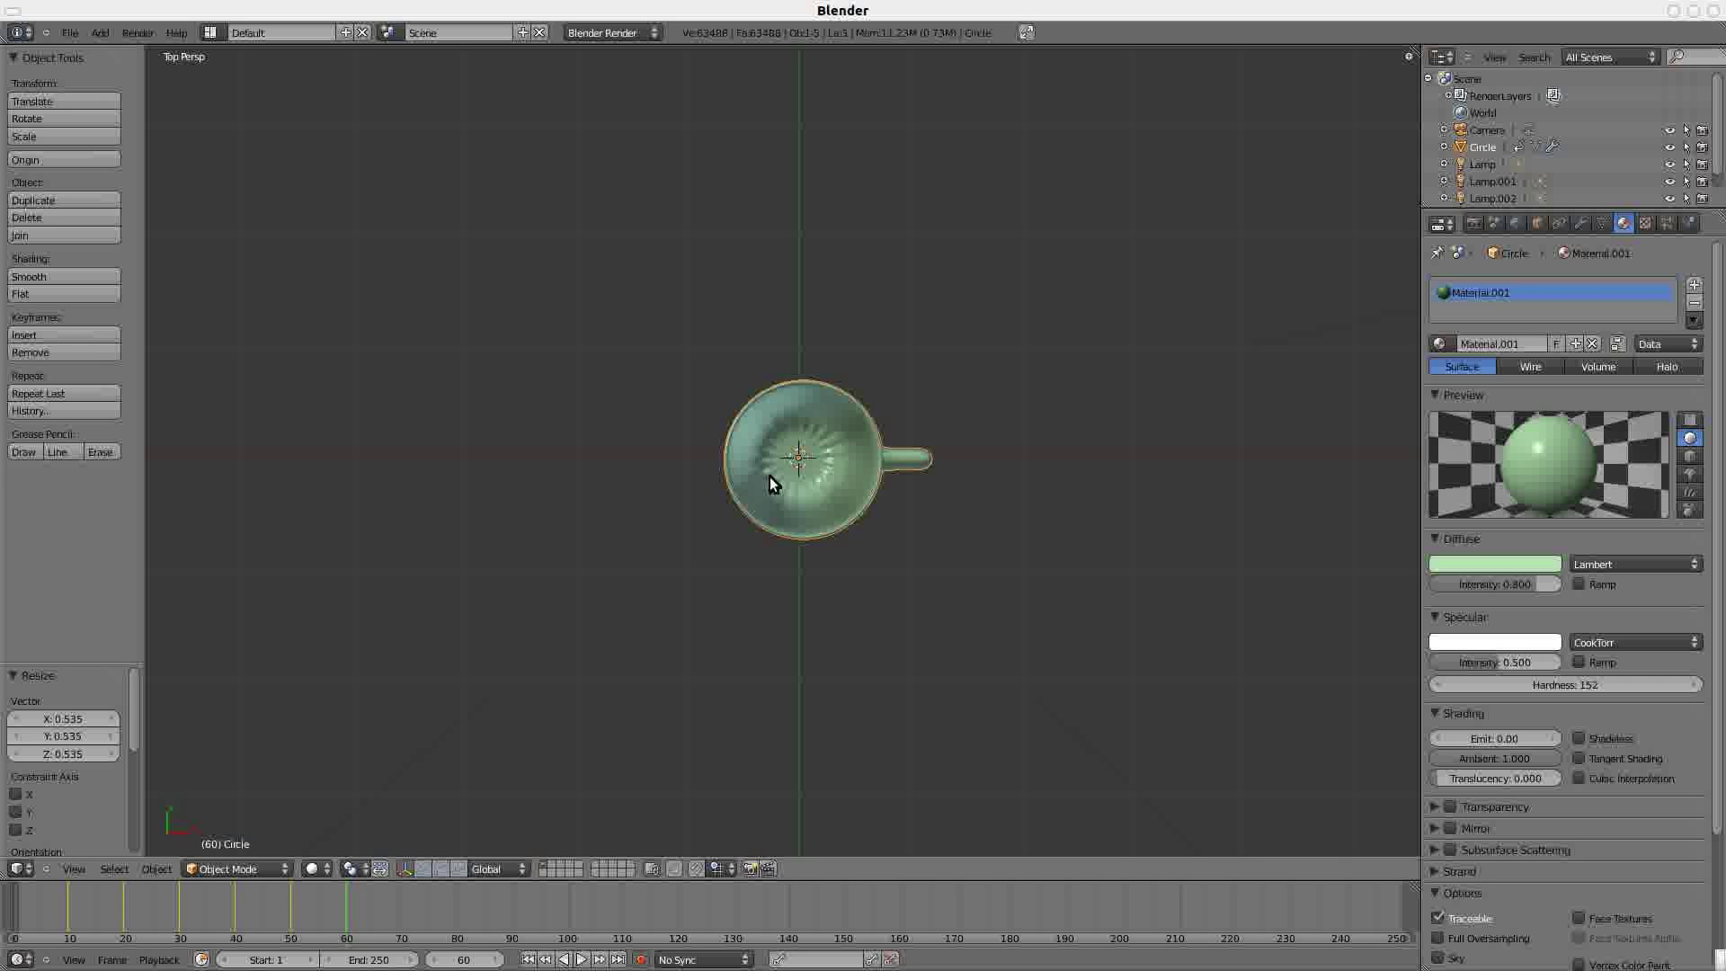
key("g")
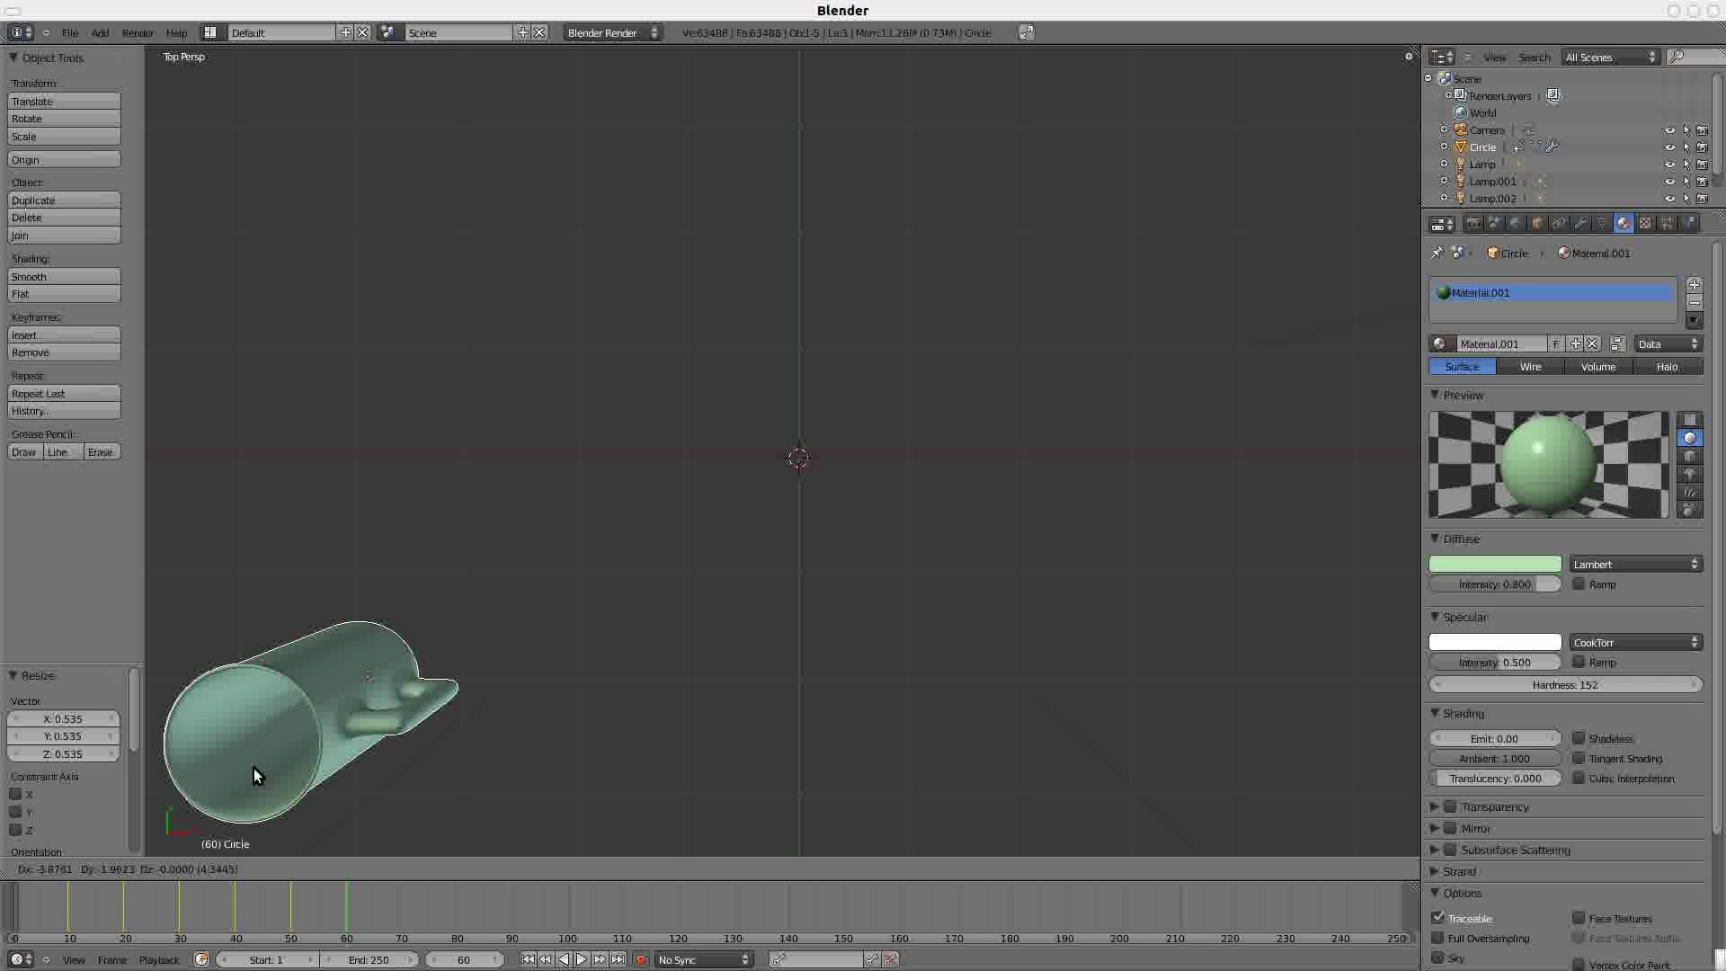
left_click(253, 767)
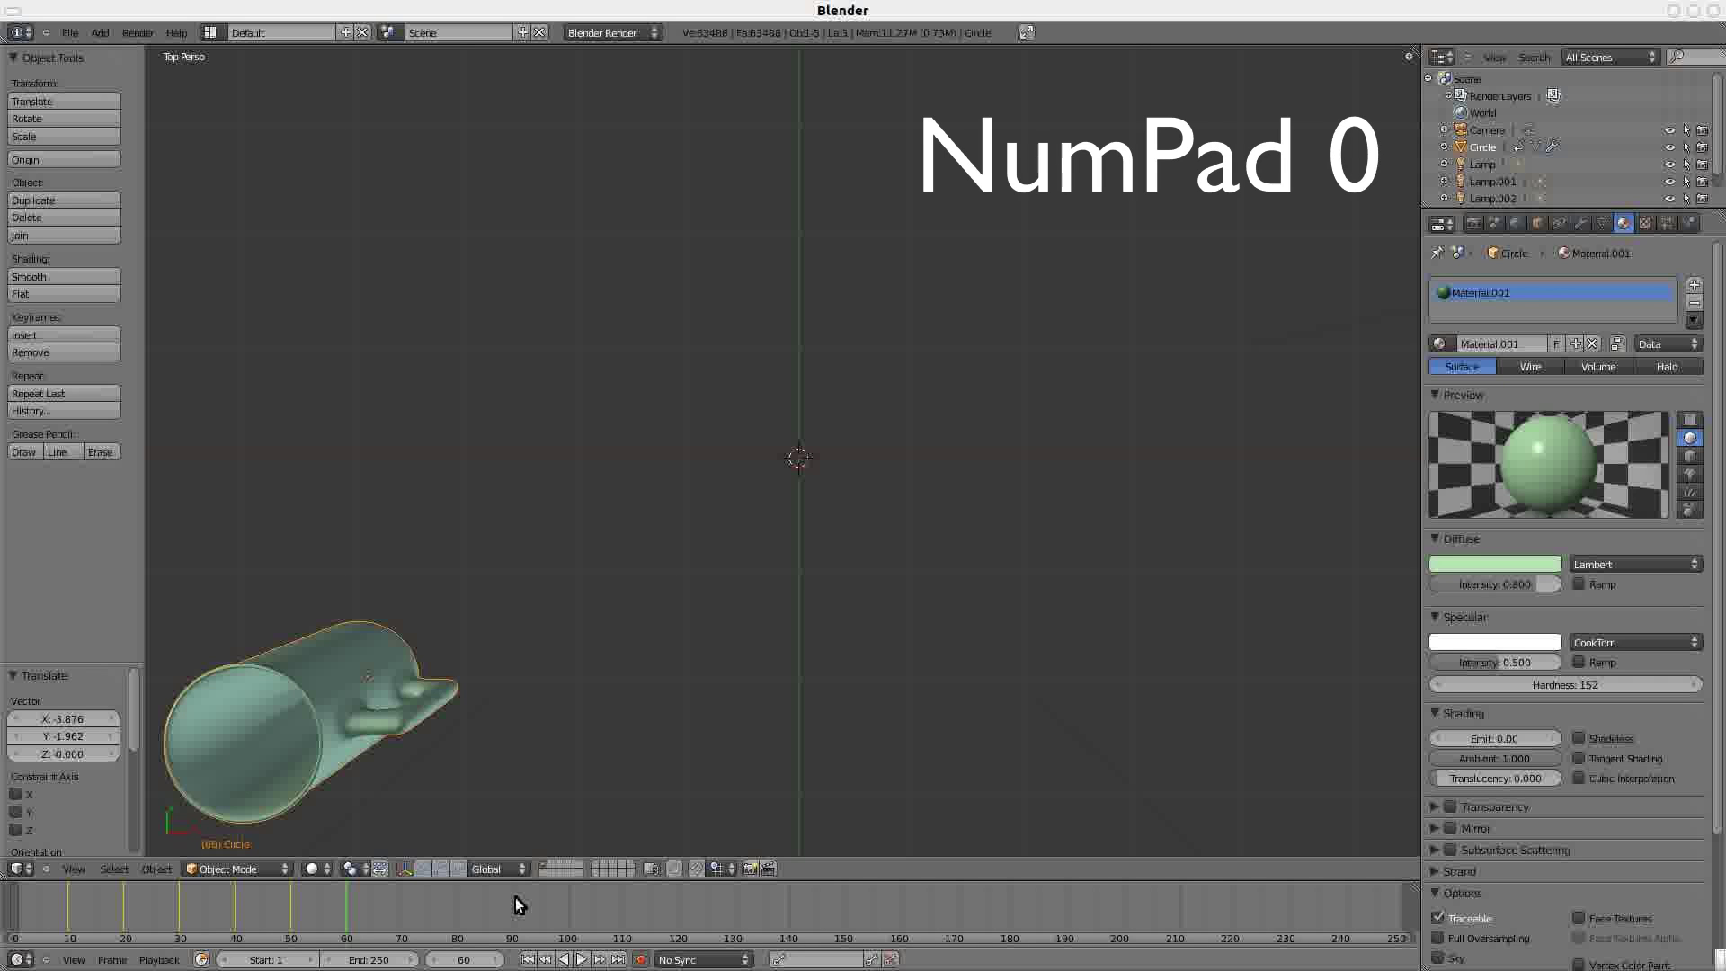
- Play the animation from its first frame in the camera view and stop the playback
key("KP_0")
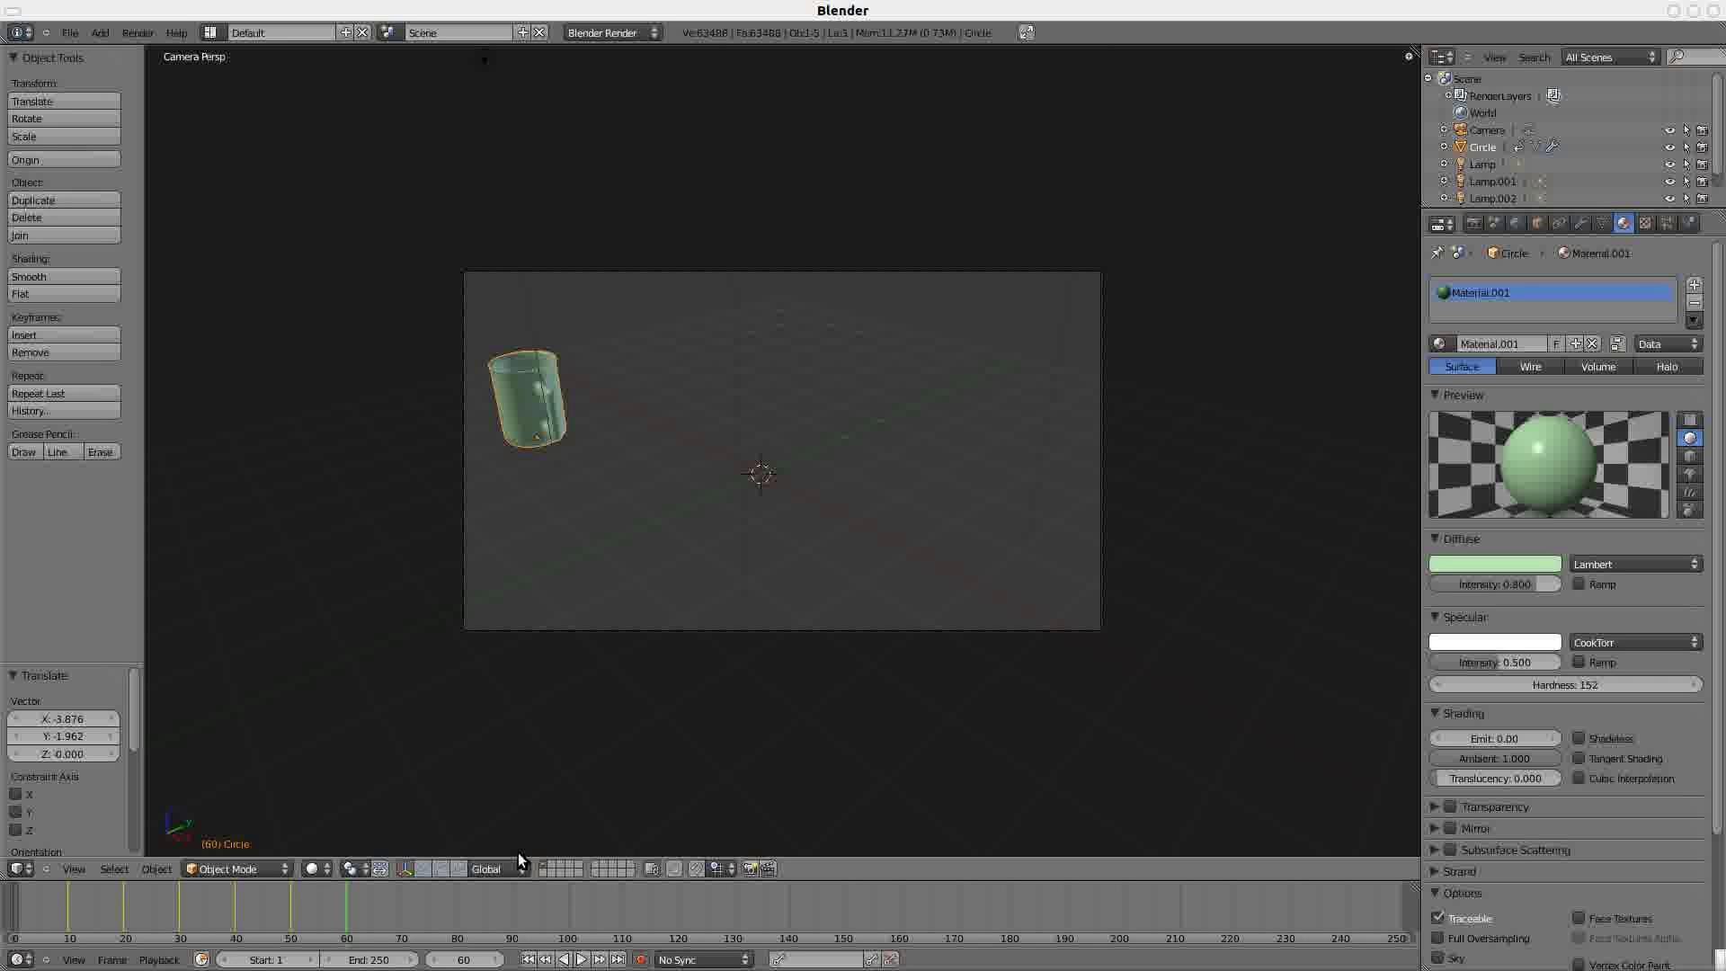
left_click(529, 960)
left_click(581, 959)
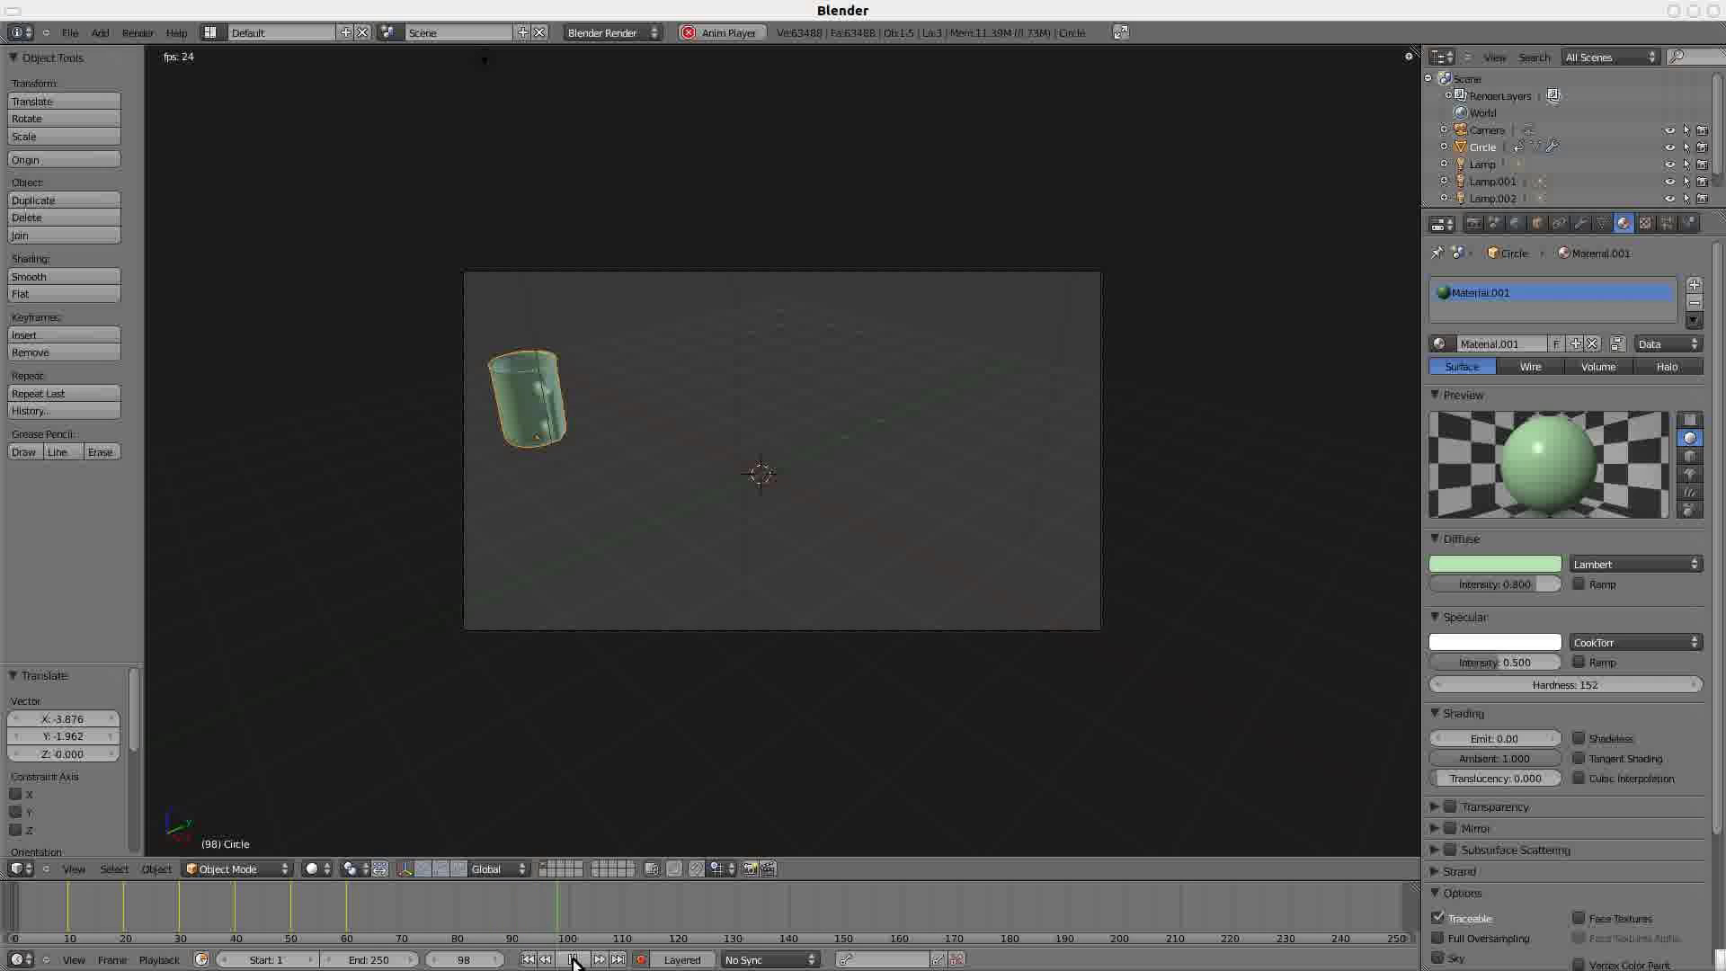
left_click(575, 959)
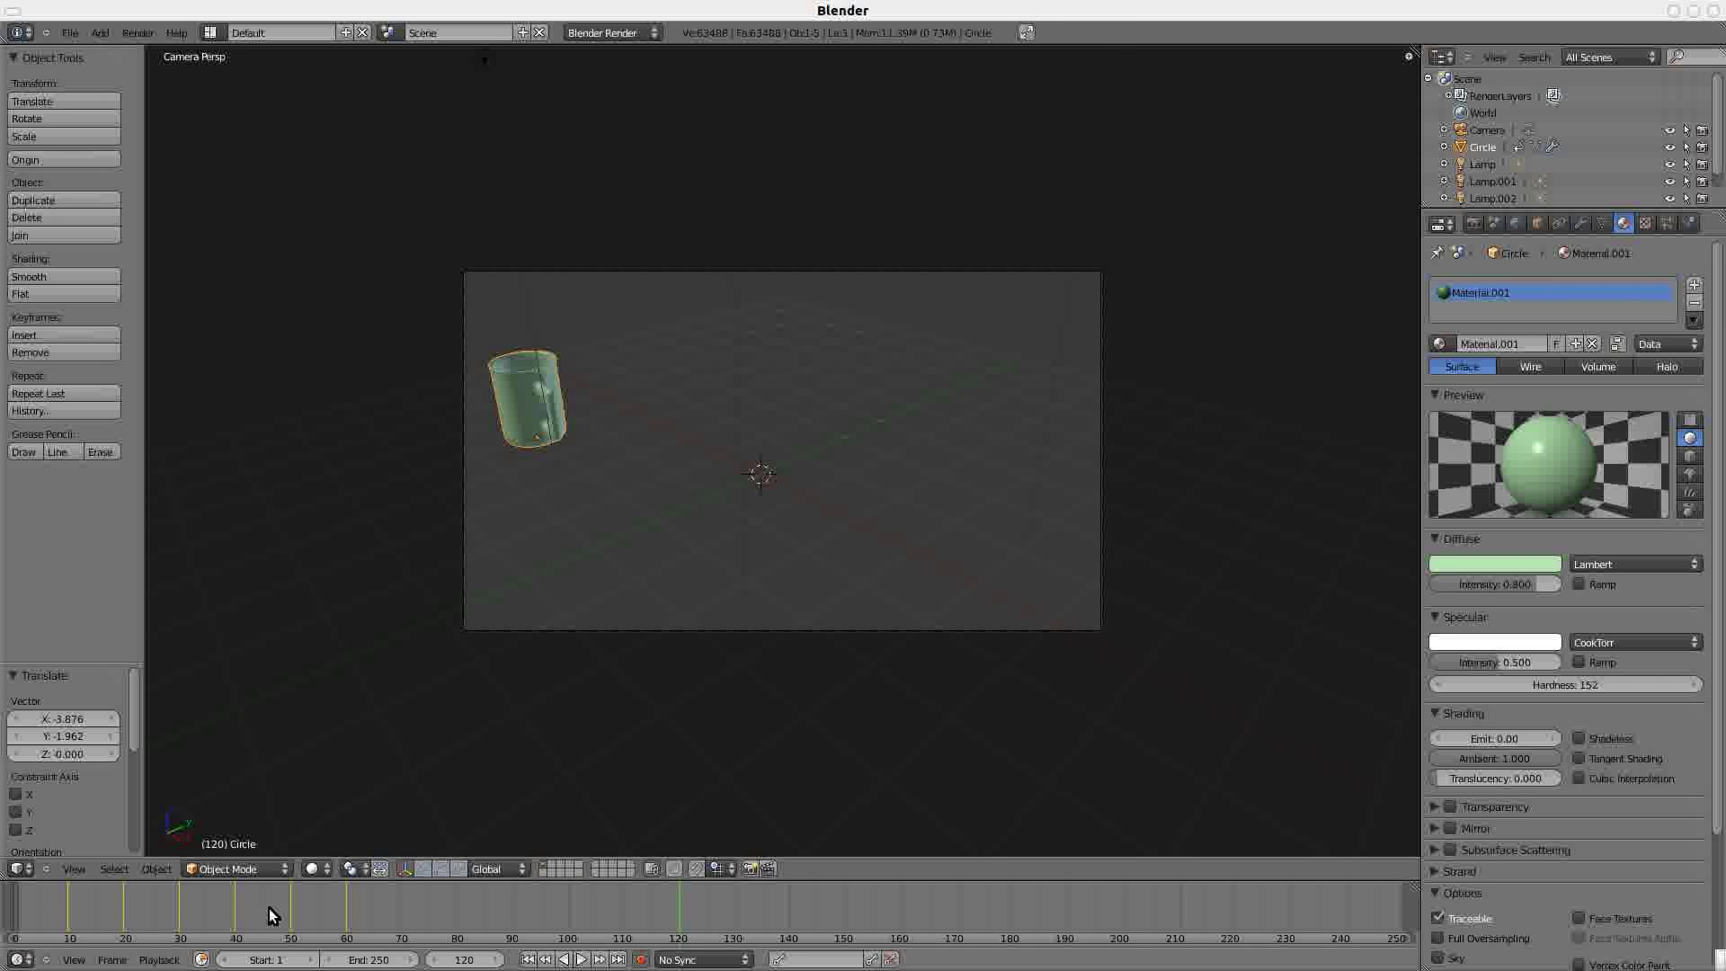
- Set the animation's end frame to 60 and show the scene's render settings
left_click(333, 959)
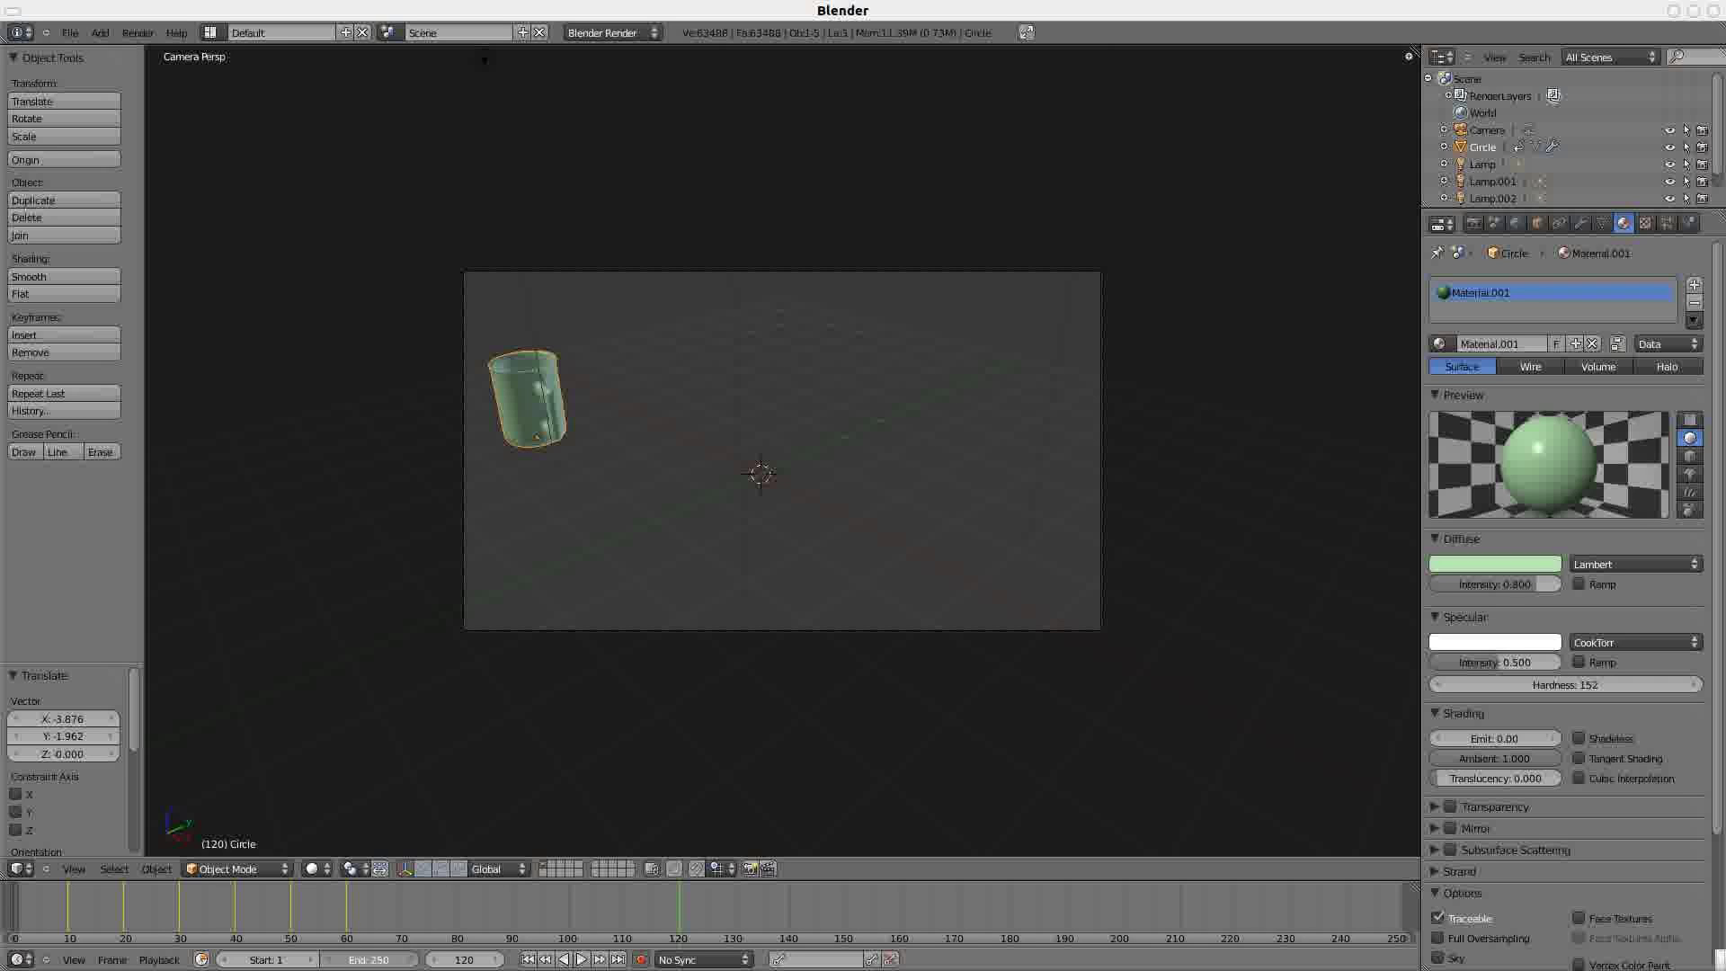
type("100")
key("Return")
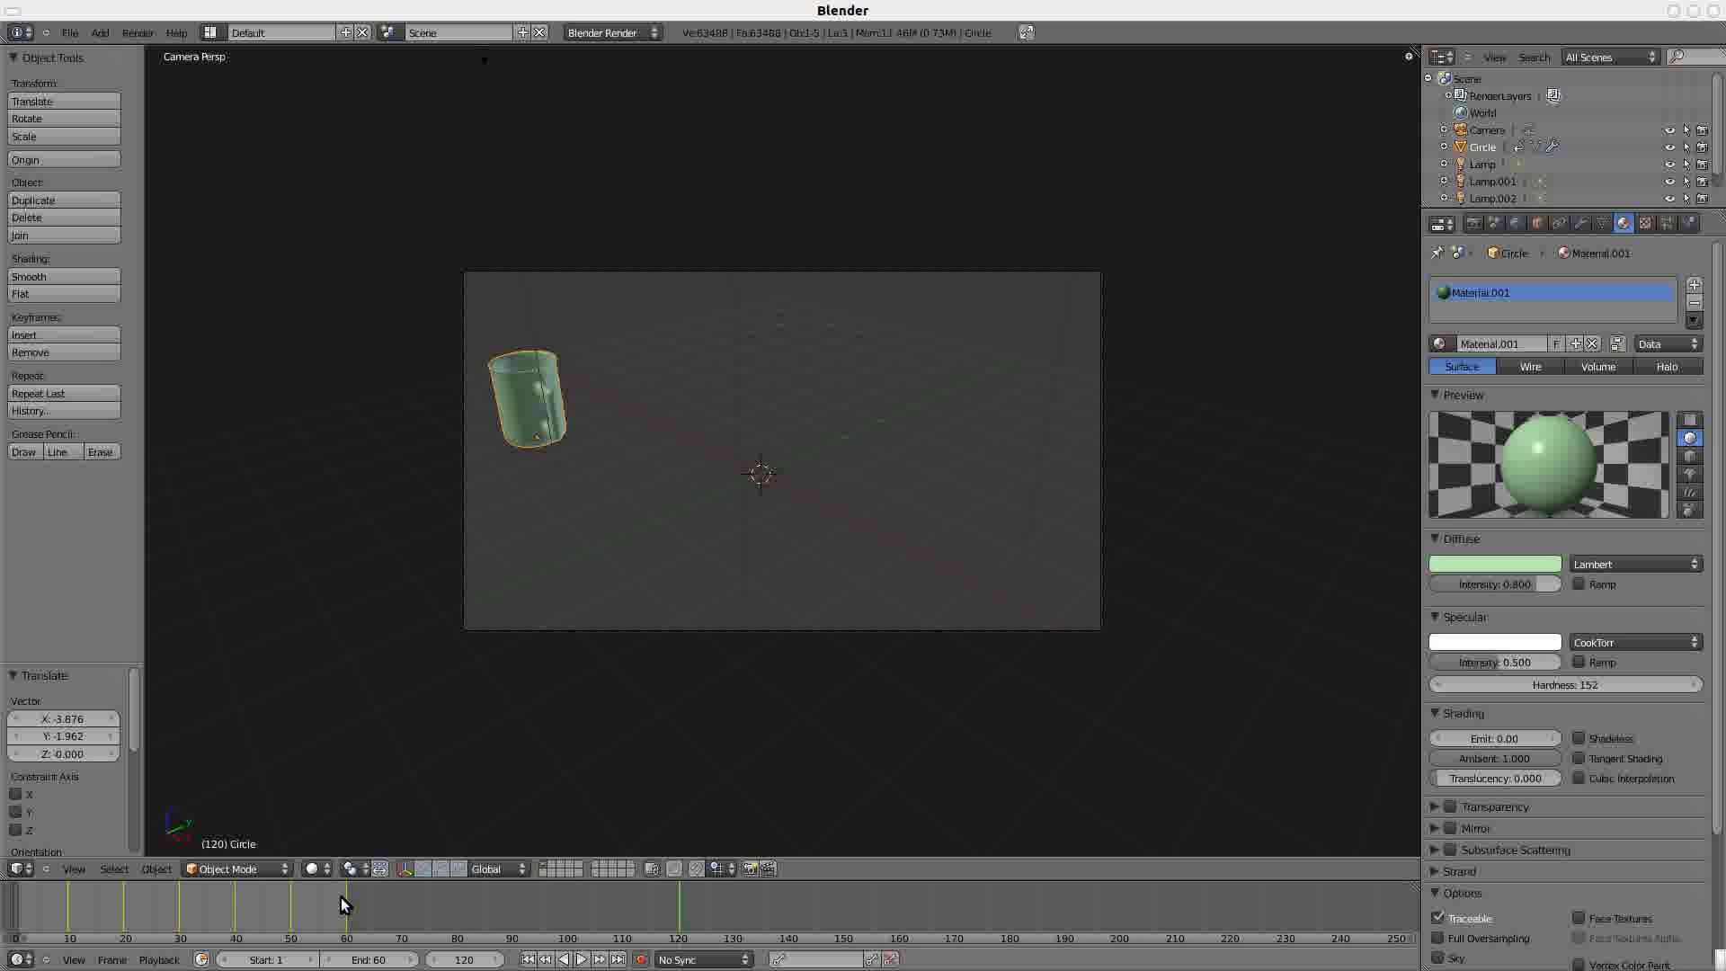
left_click(1472, 224)
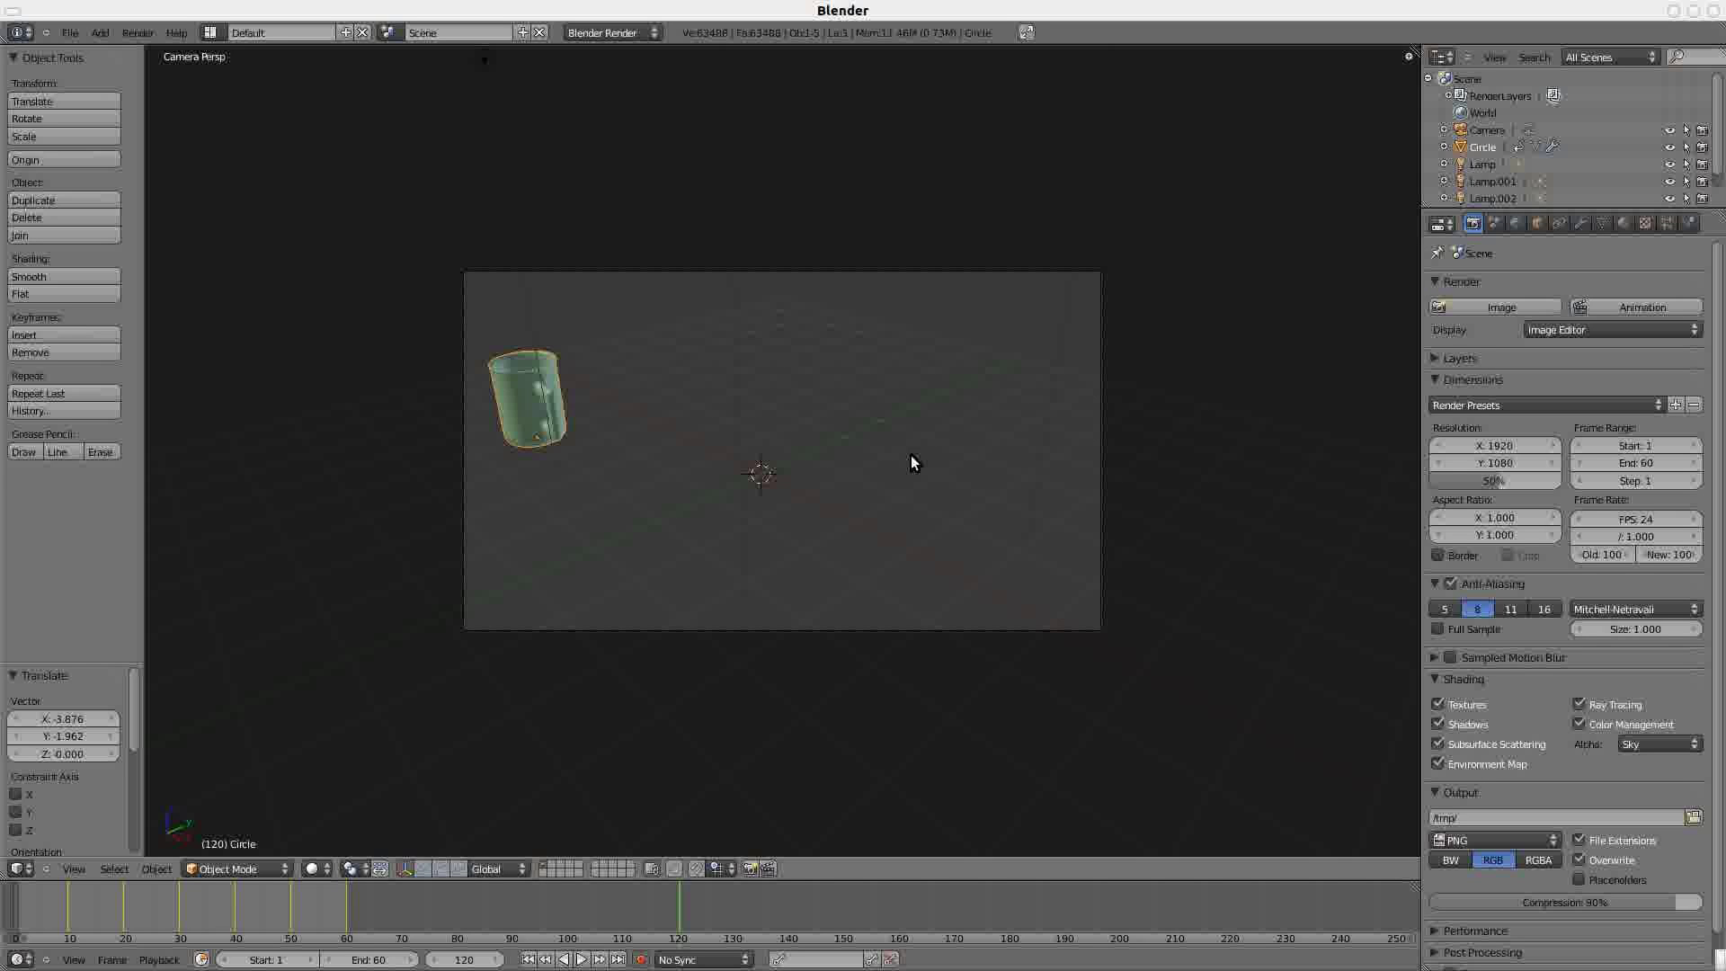
- Save the scene to the Desktop folder as cup.blend
key("ctrl+s")
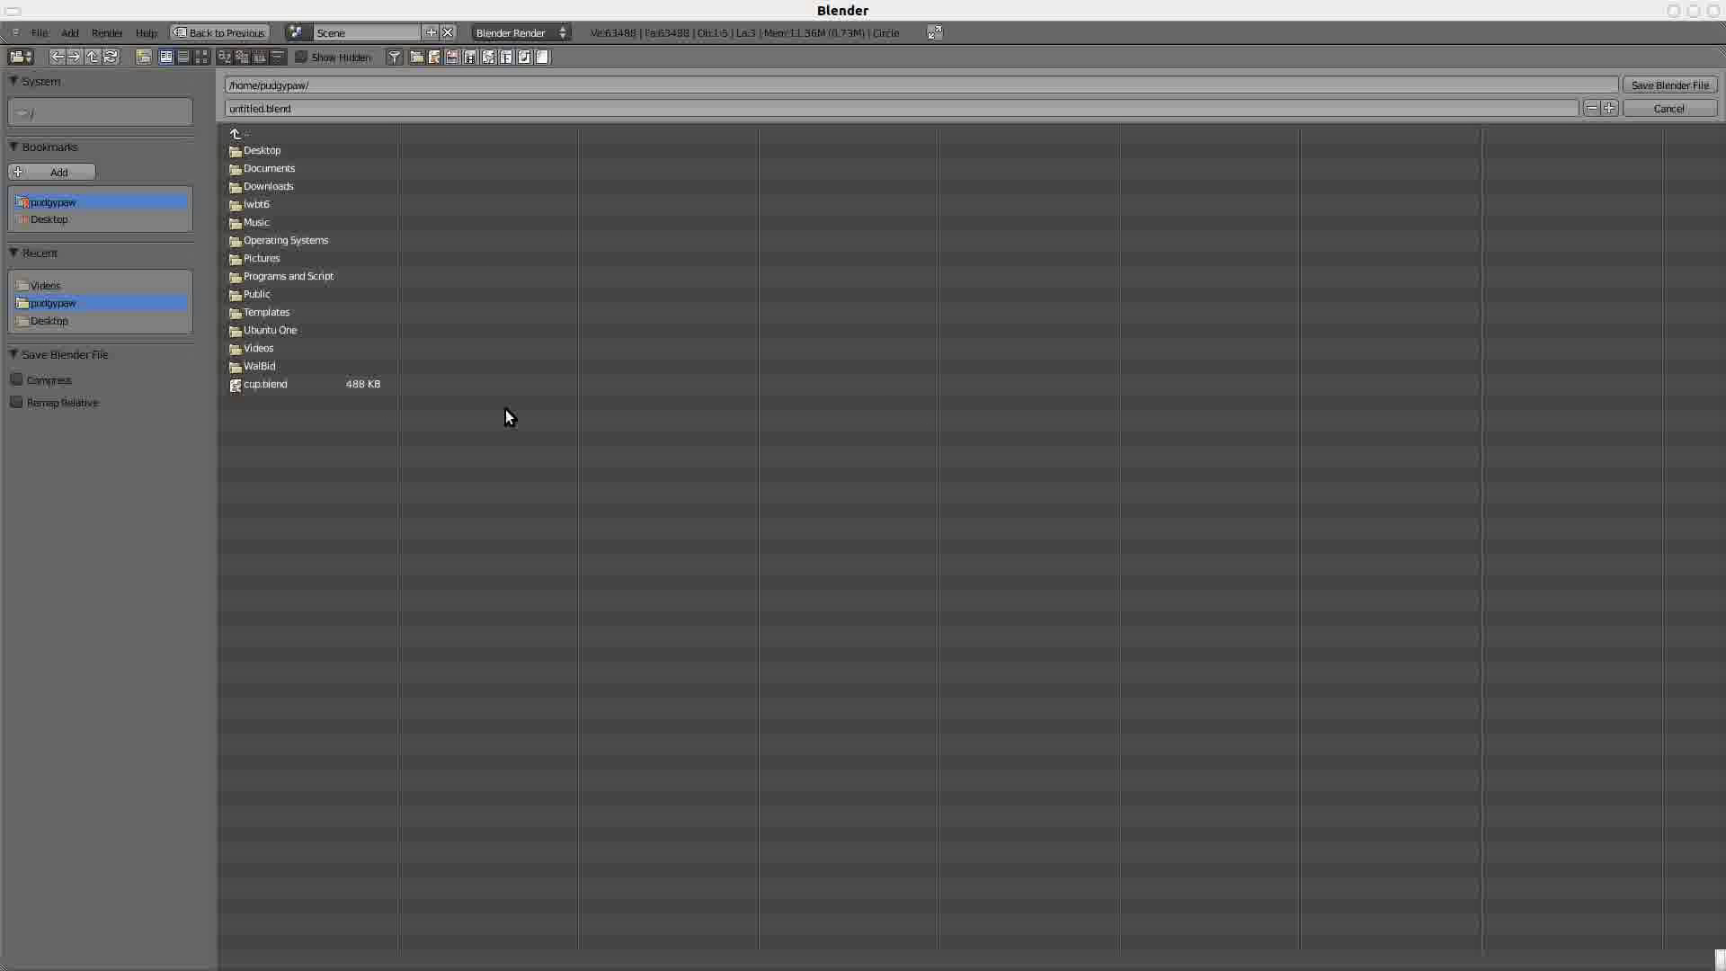
left_click(46, 222)
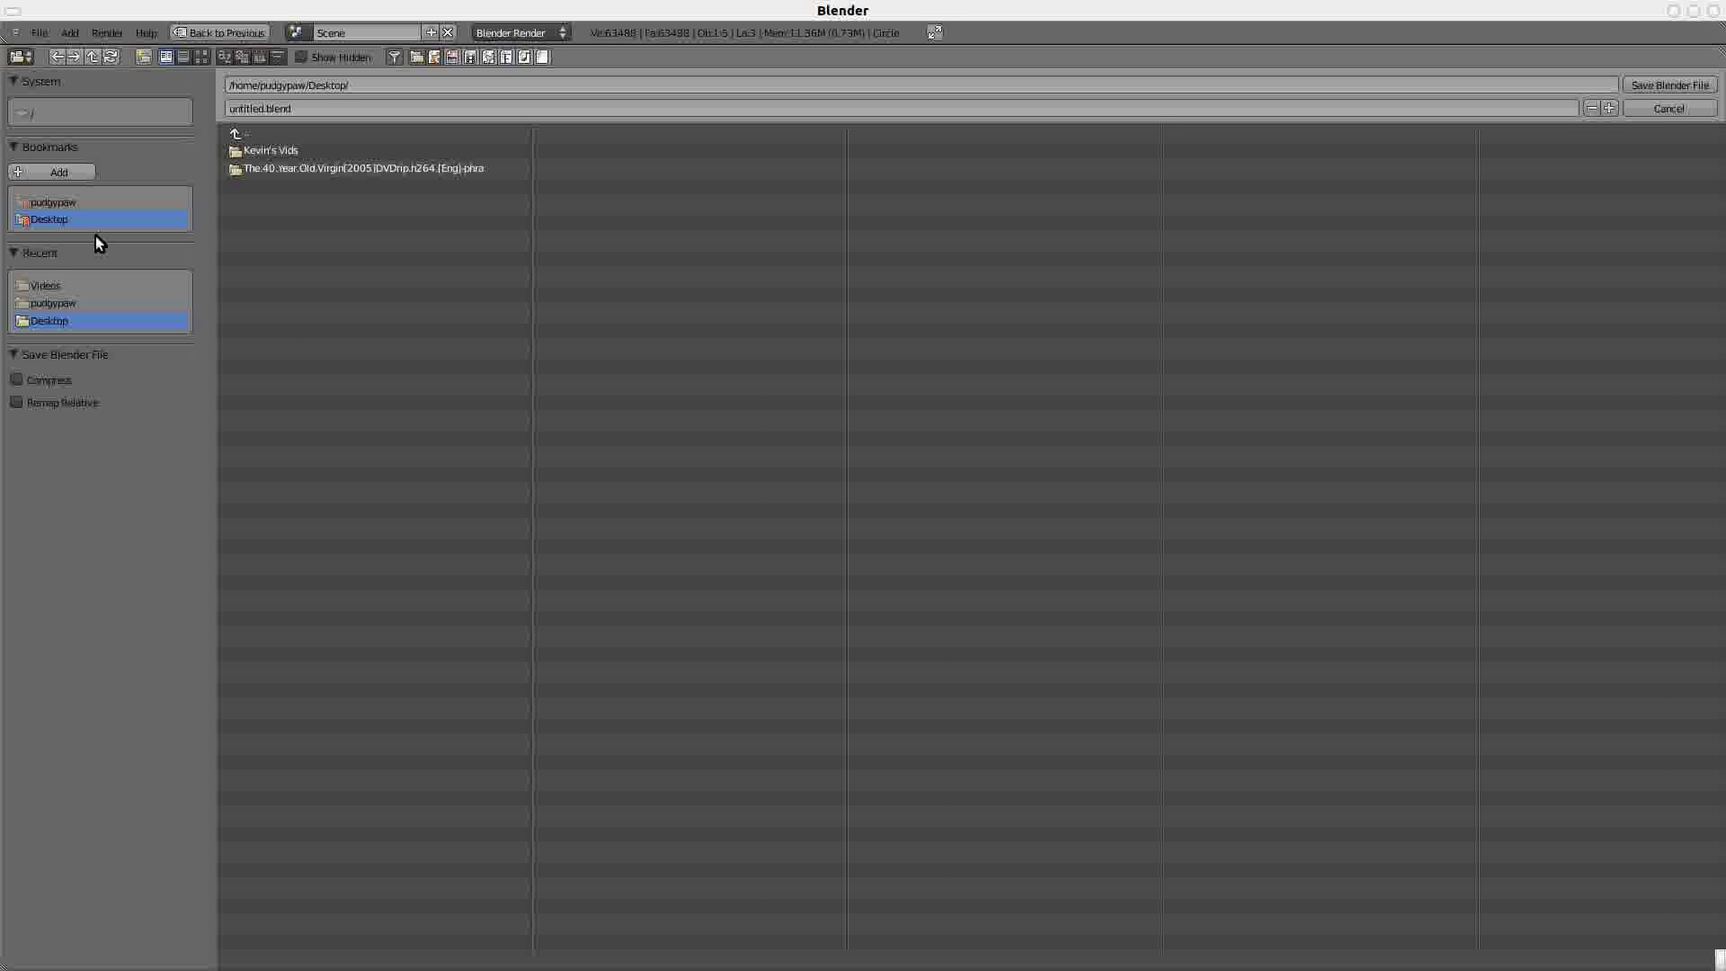
left_click(281, 108)
type("cup")
left_click(1659, 81)
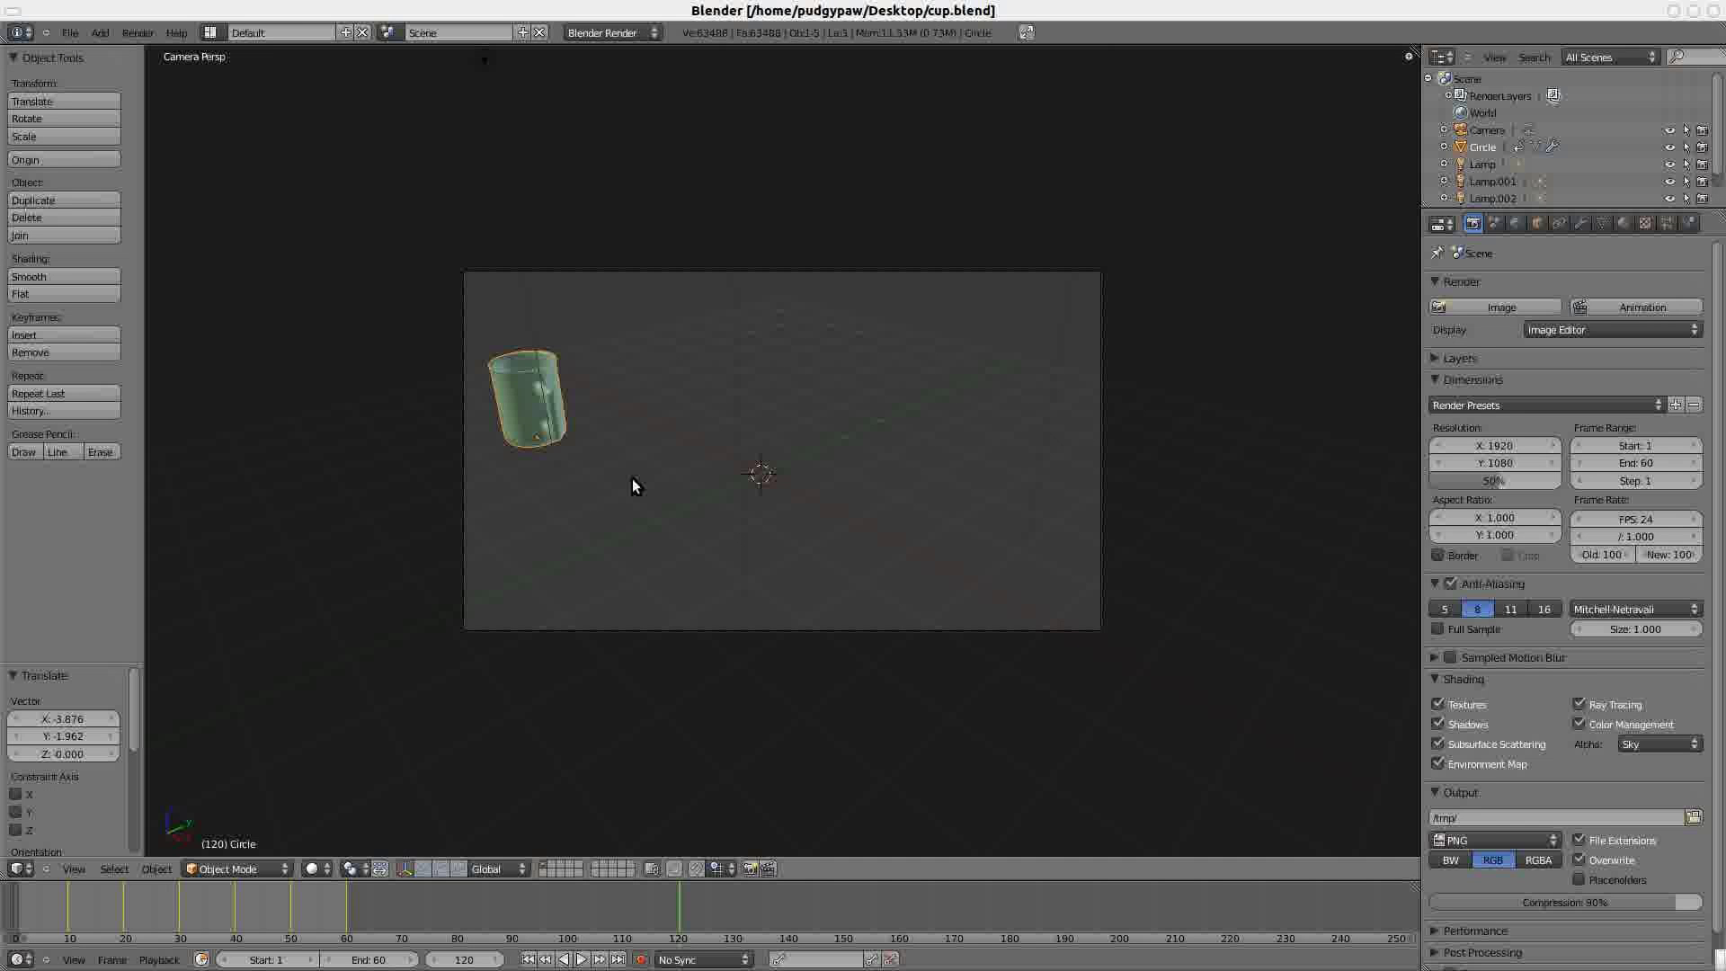
- Set the render resolution scale to 100% and the output folder to Desktop
left_click(1475, 228)
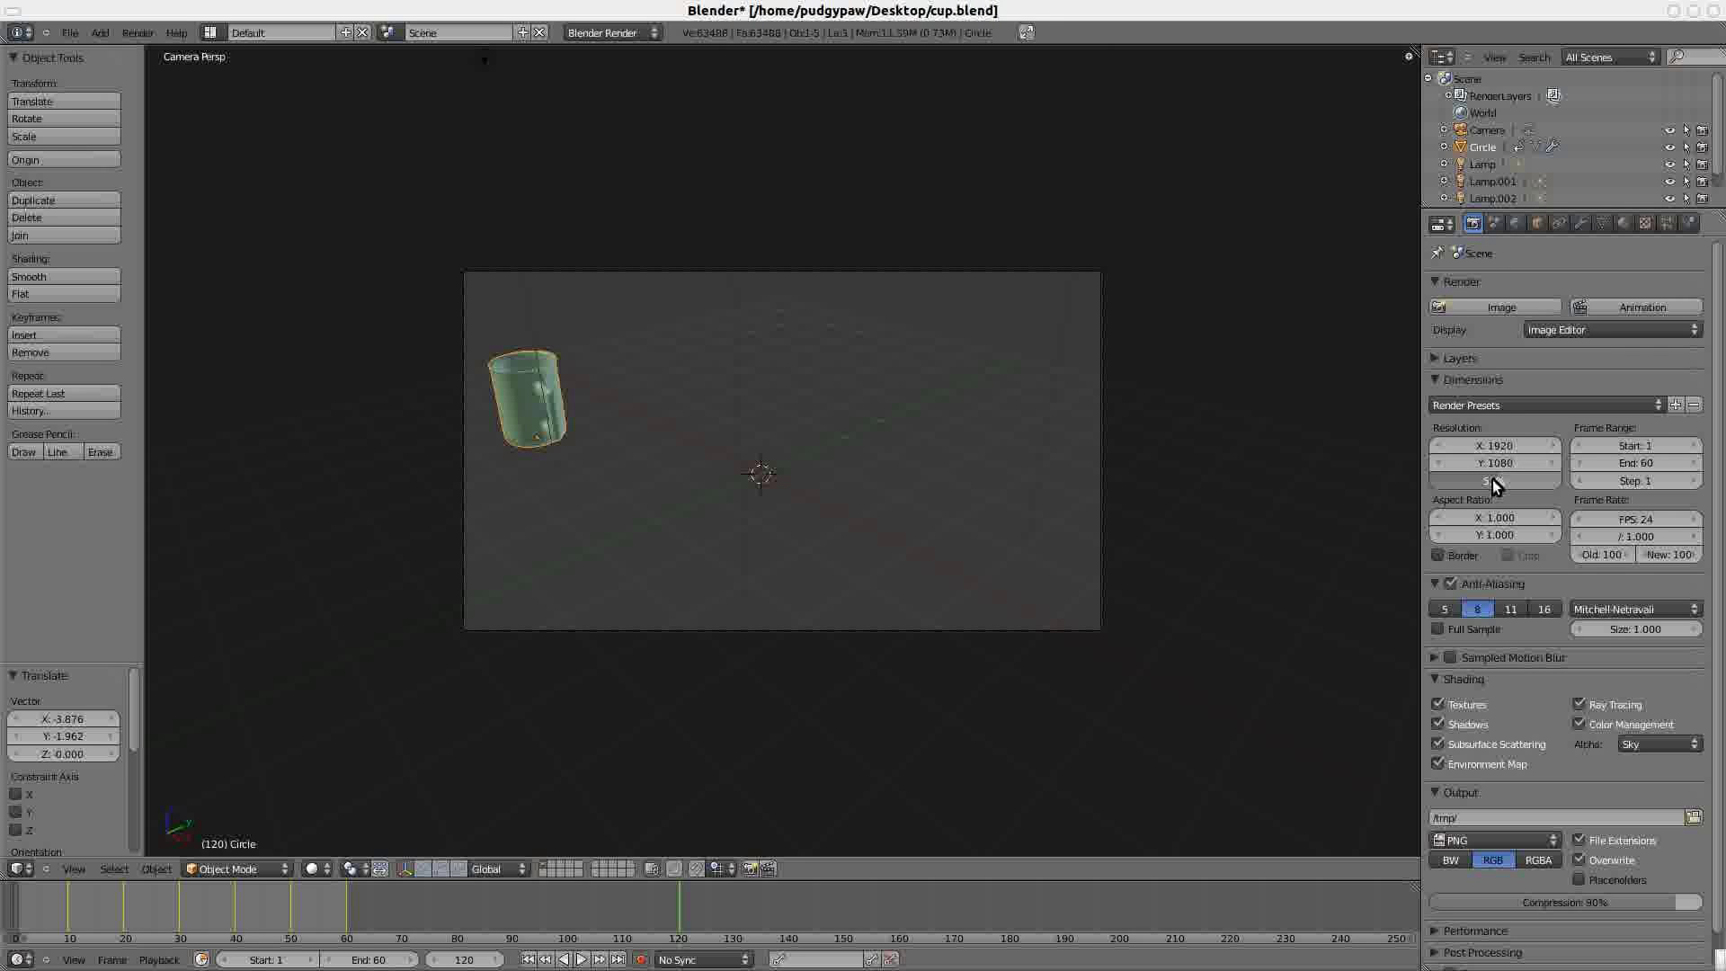
left_click_drag(1494, 484, 1604, 490)
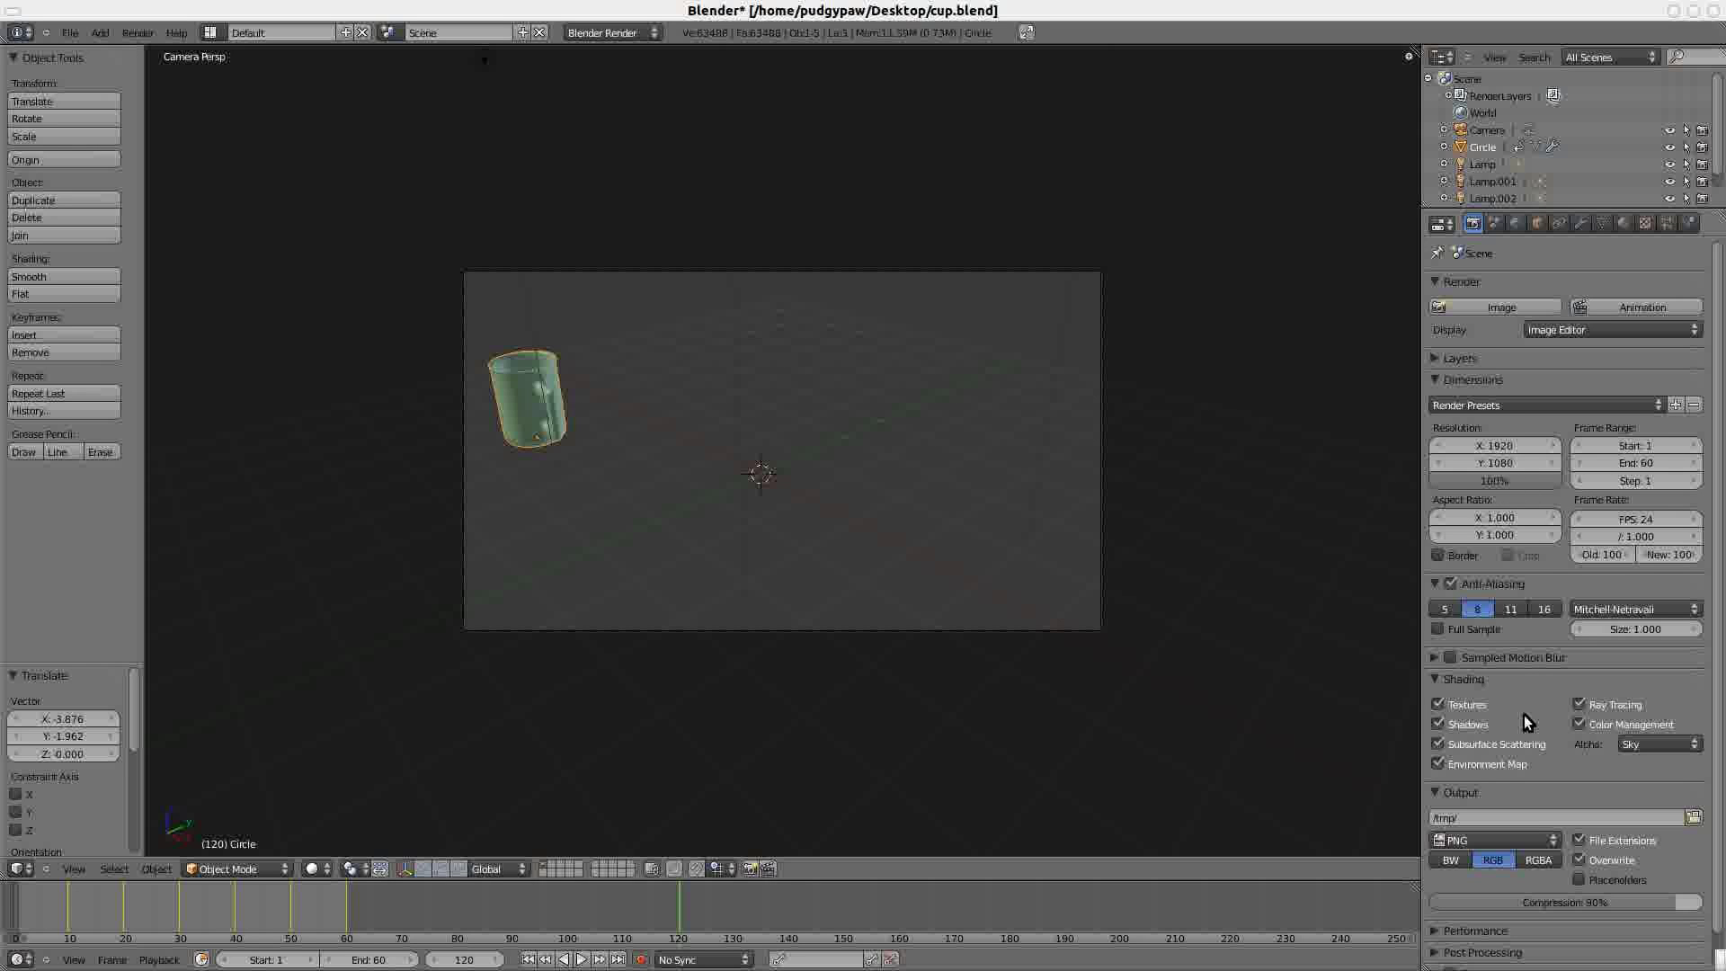
left_click(1694, 817)
left_click(50, 220)
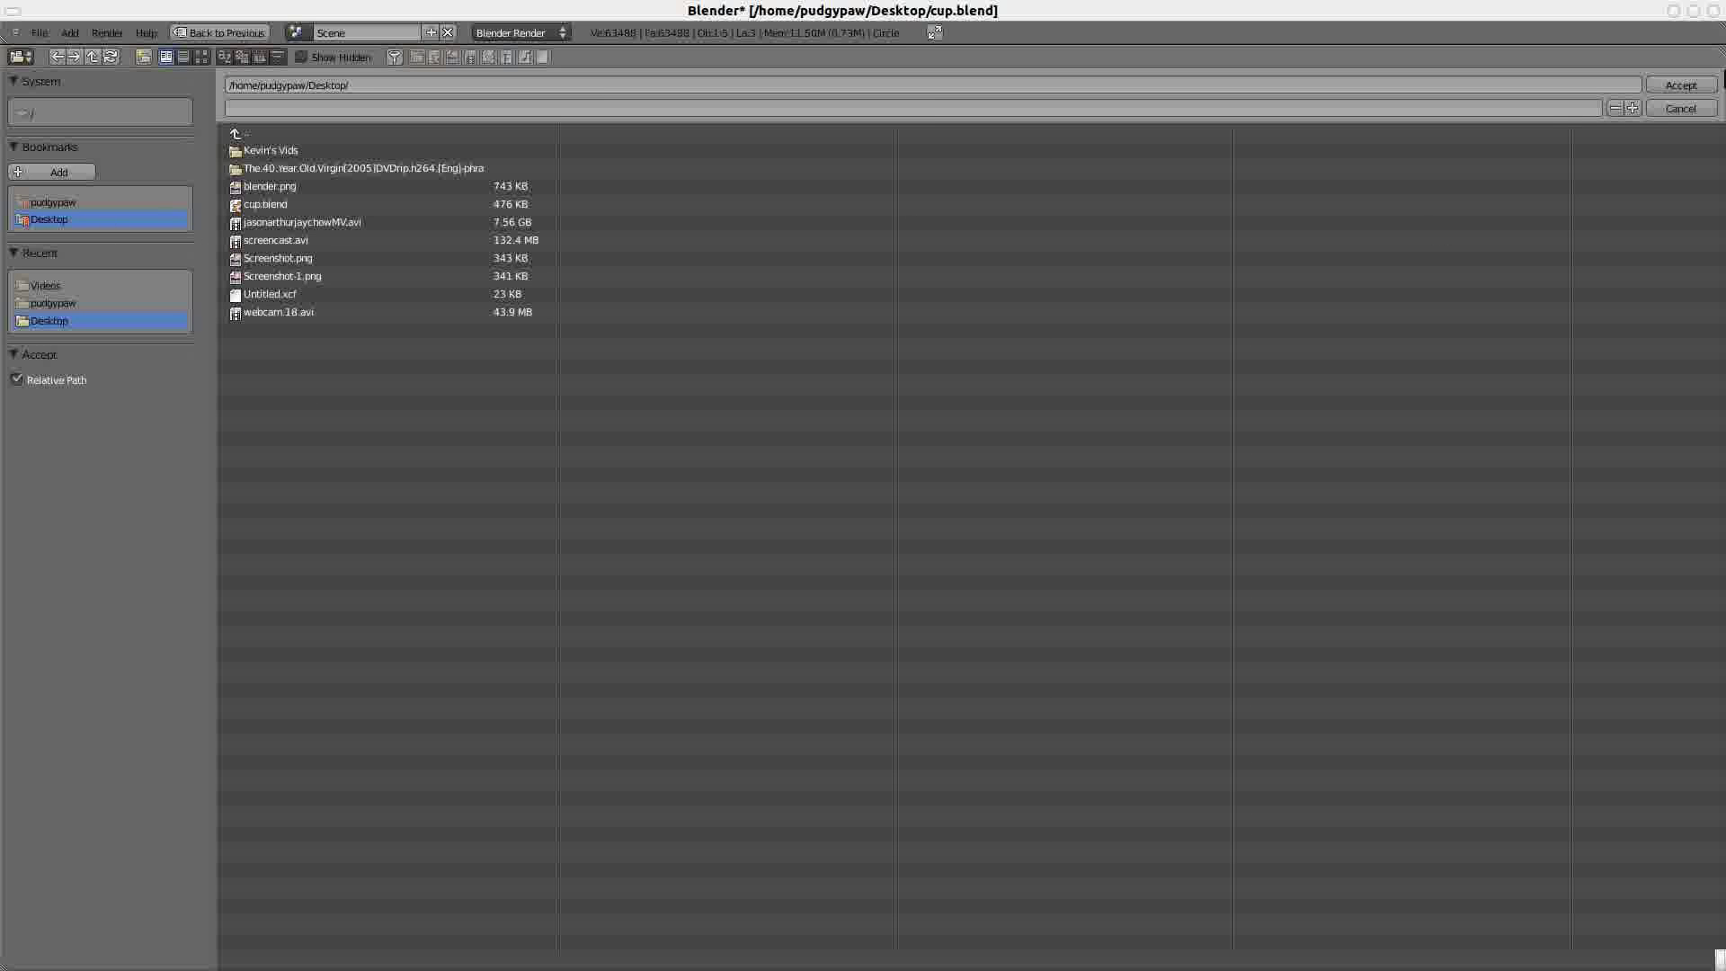
left_click(1680, 84)
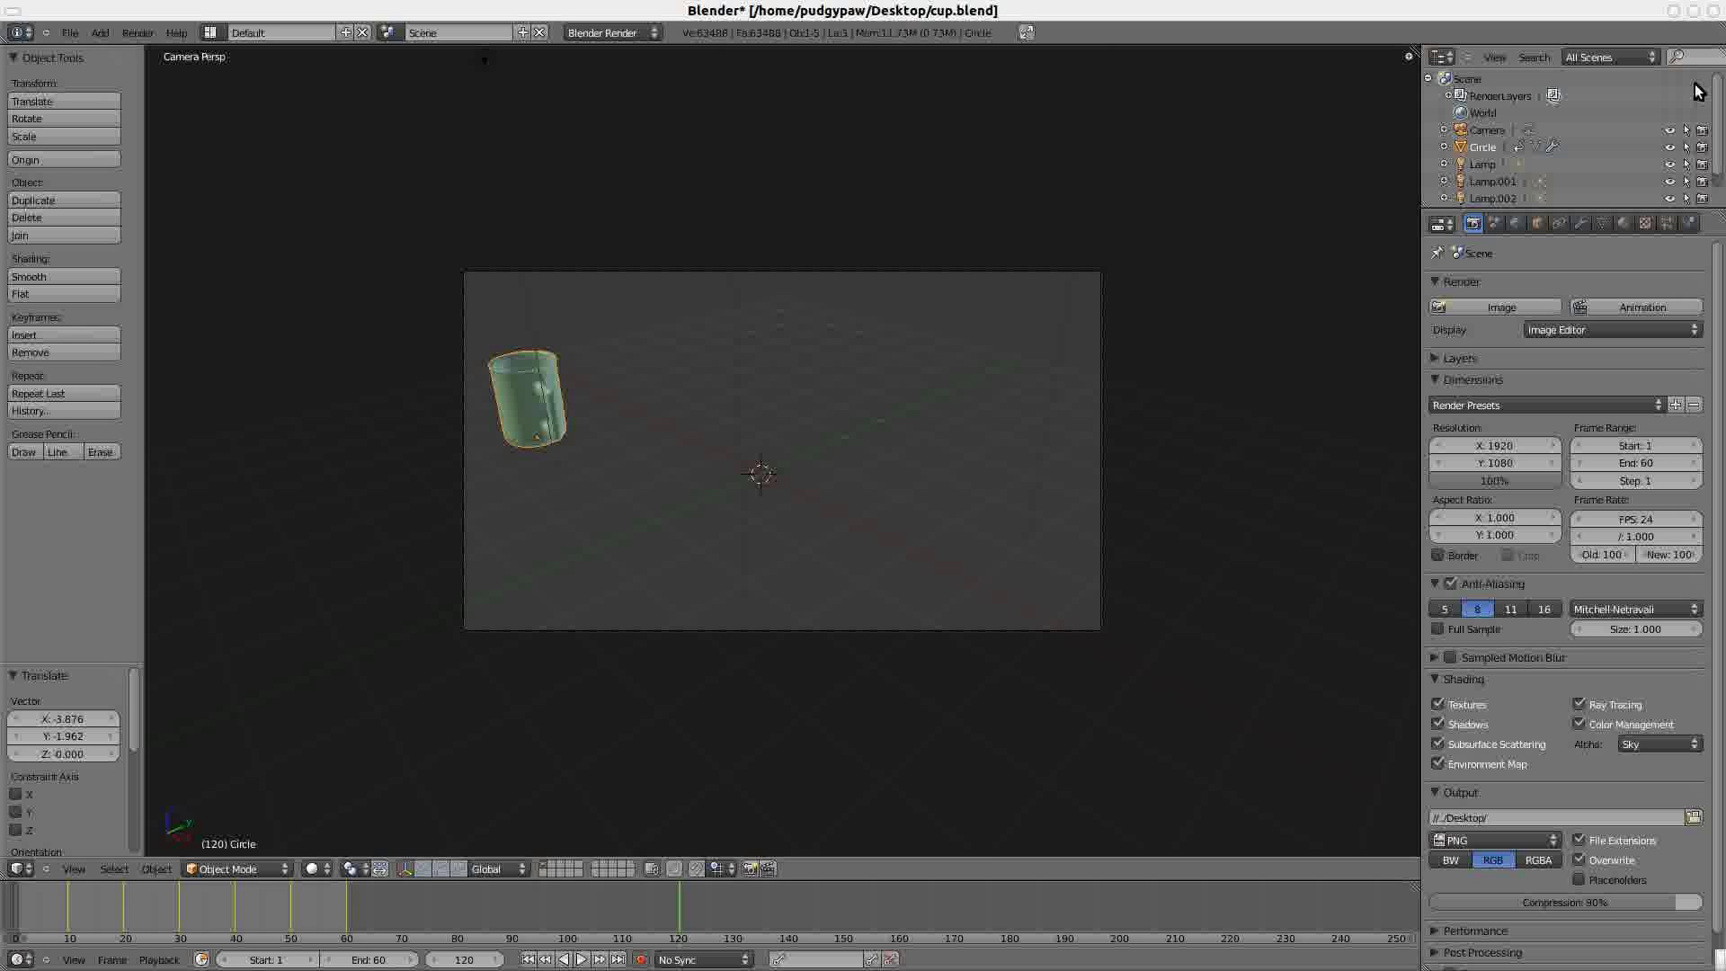
- Set the output file format to H.264 and start rendering the animation
left_click(1552, 845)
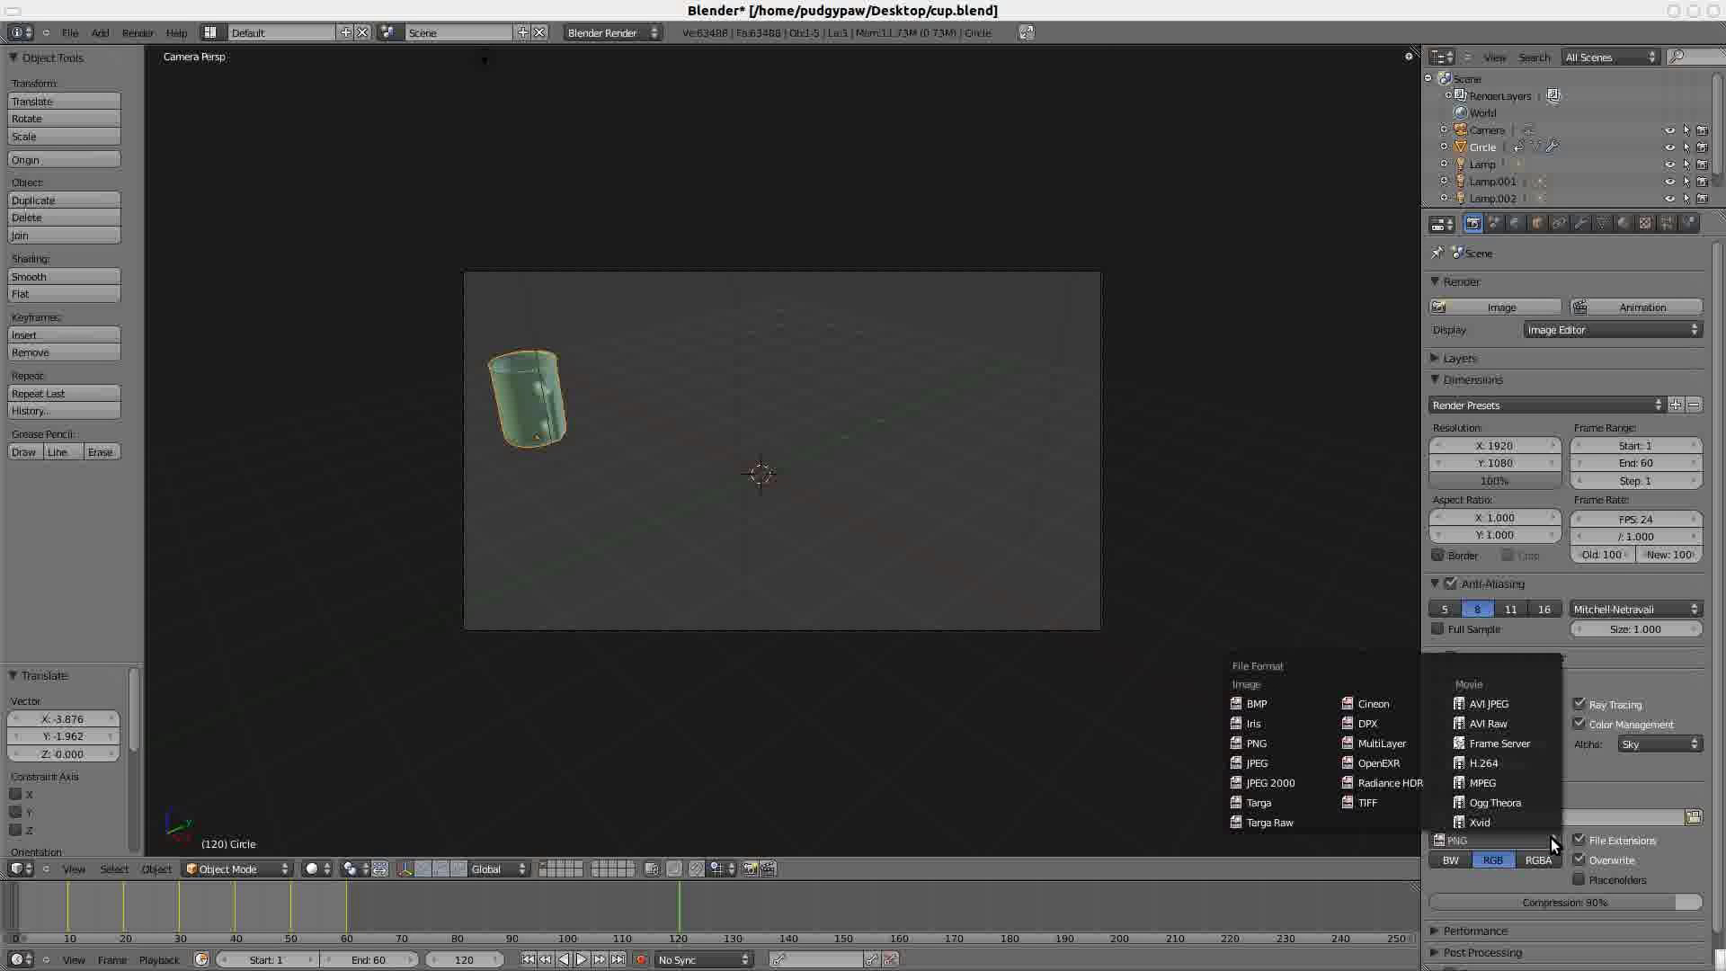
left_click(1484, 764)
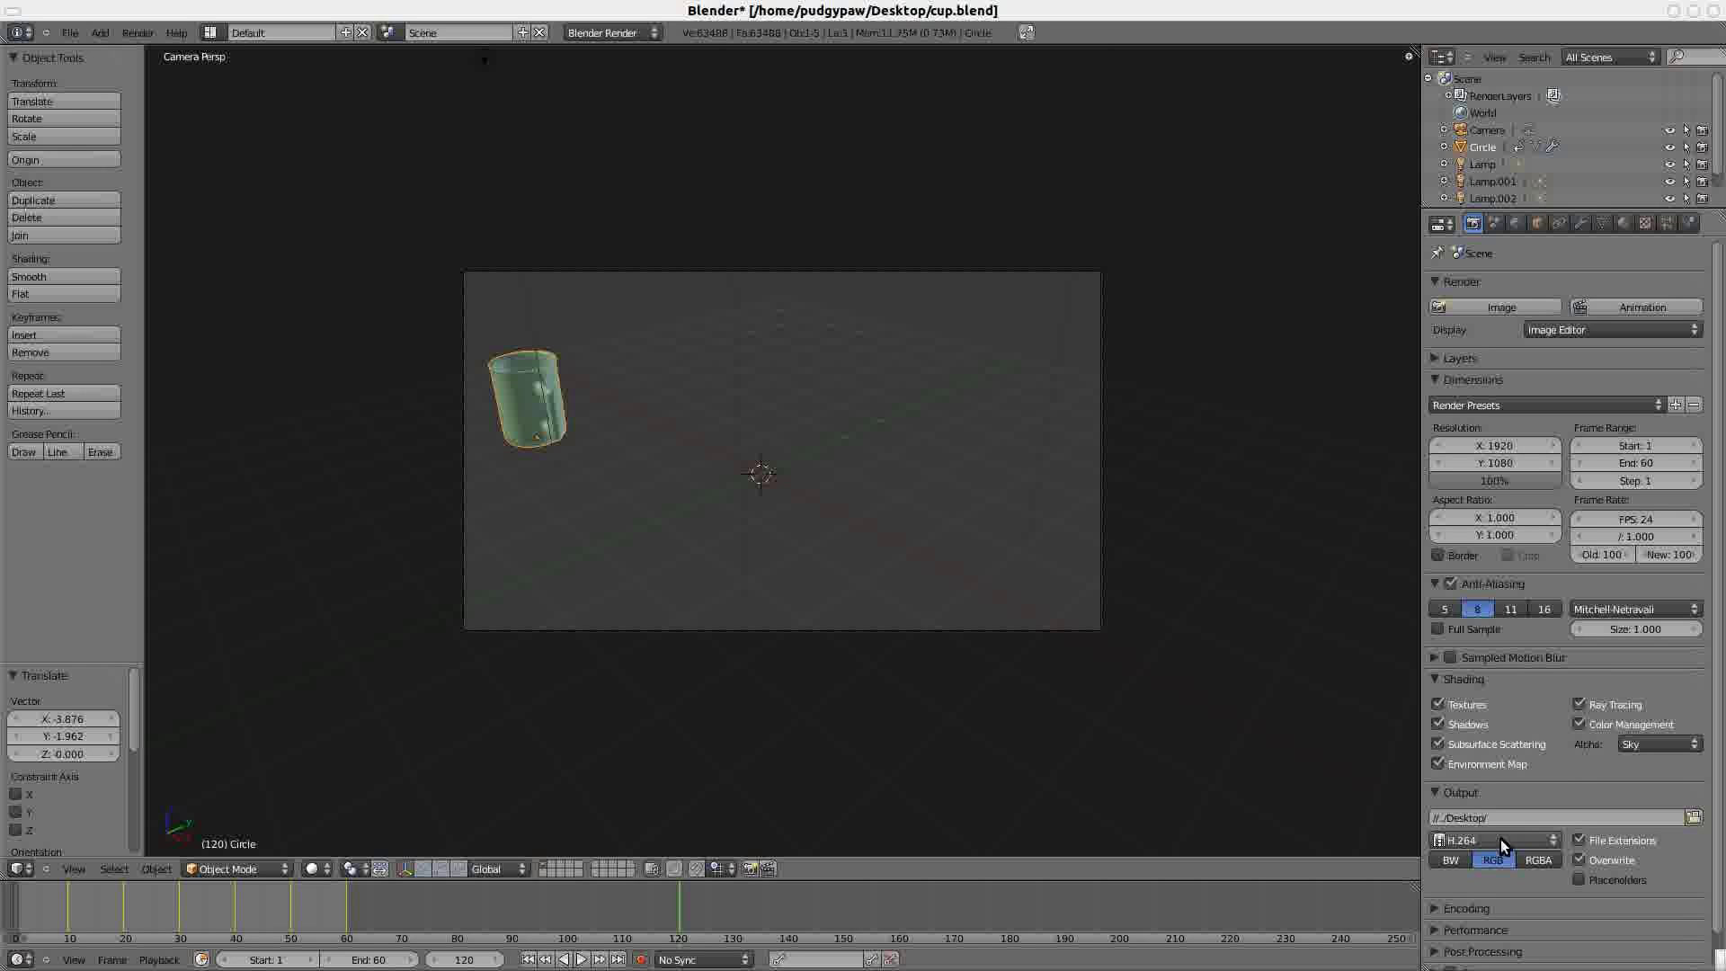
scroll(1712, 405, "down", 1)
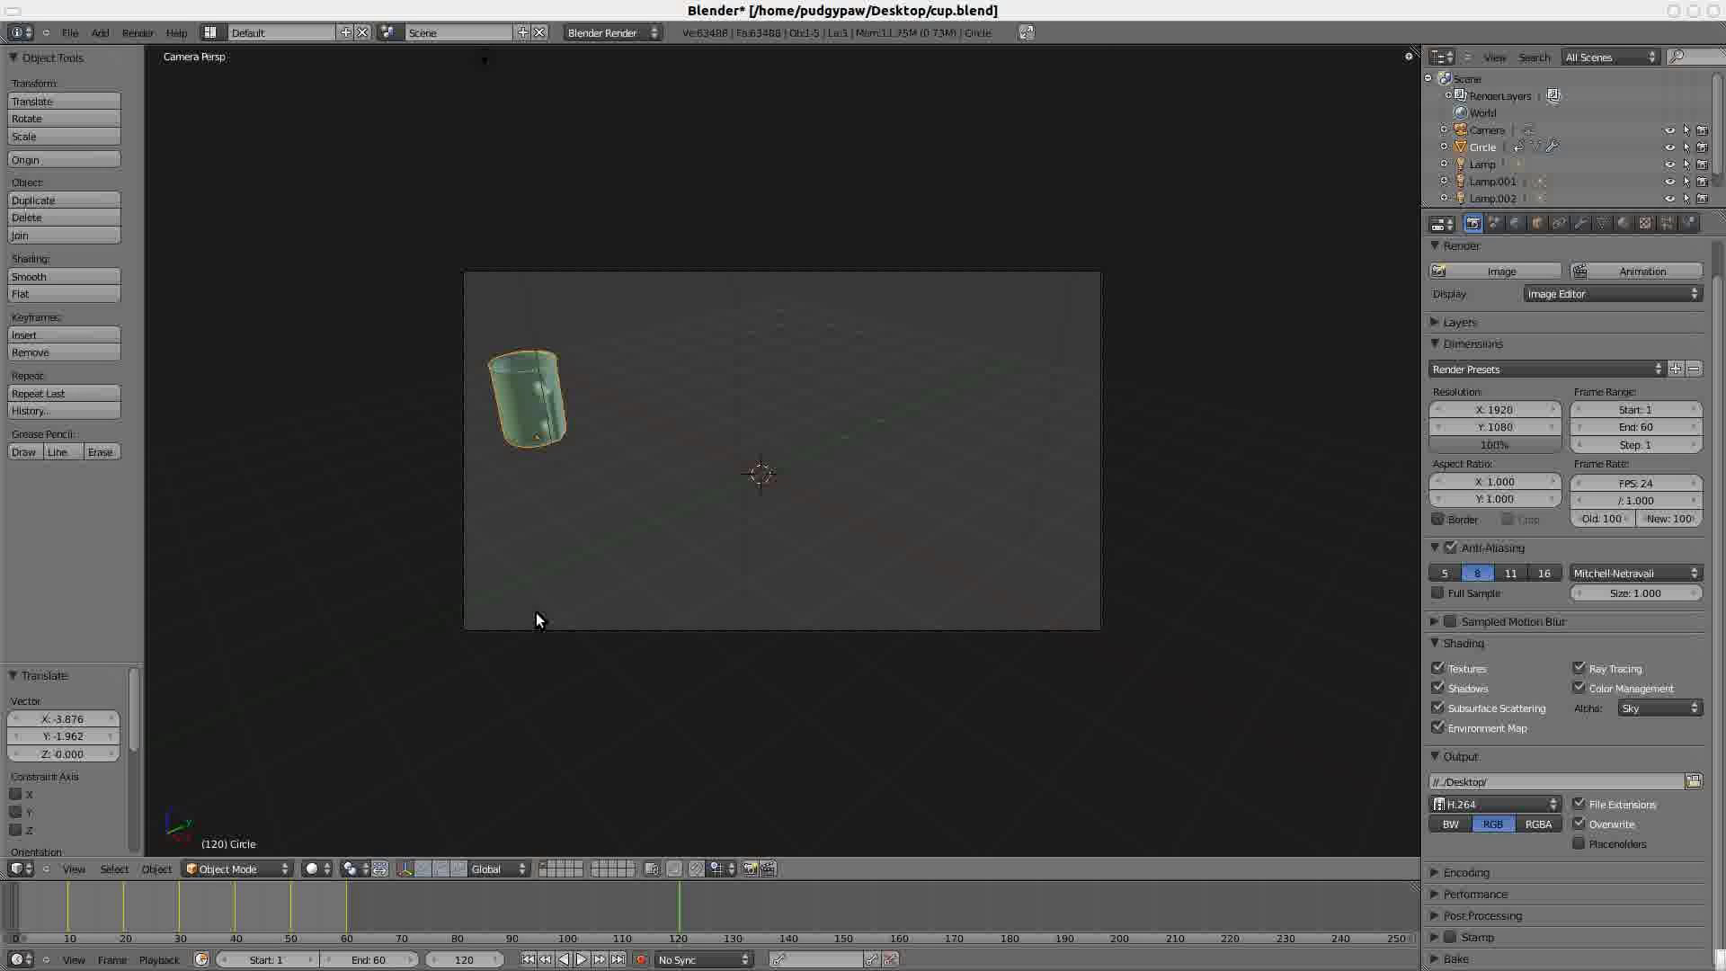
key("ctrl+F12")
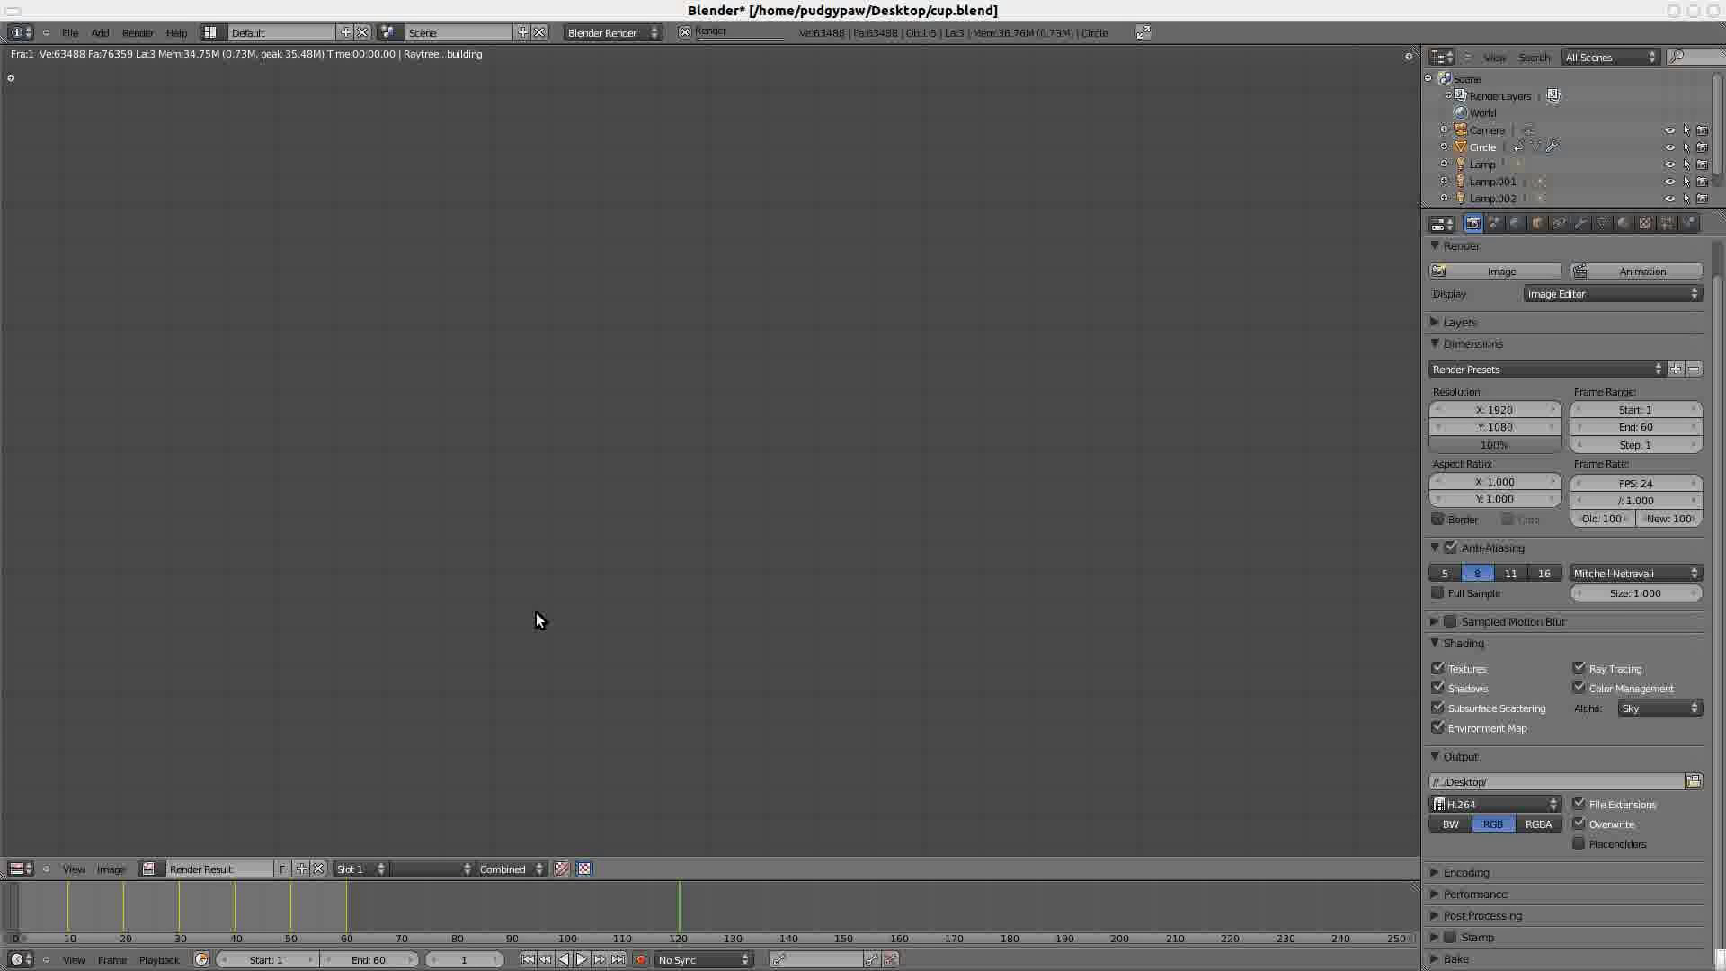